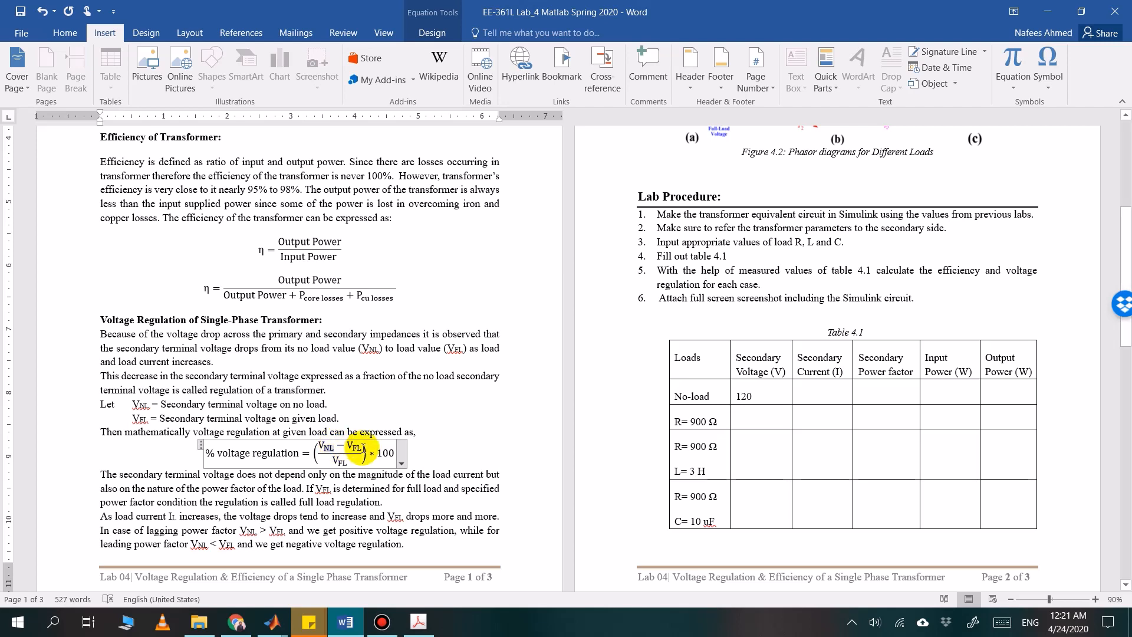
Review the voltage regulation formula, efficiency equations and Table 4.1 load cases in the lab handout
click(363, 449)
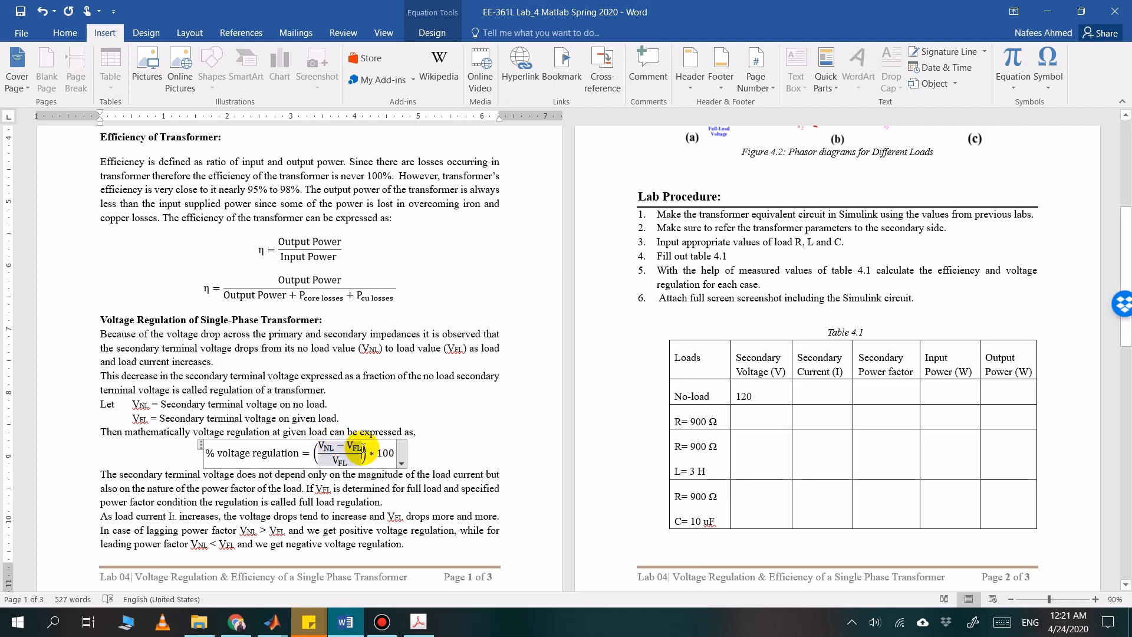
click(350, 445)
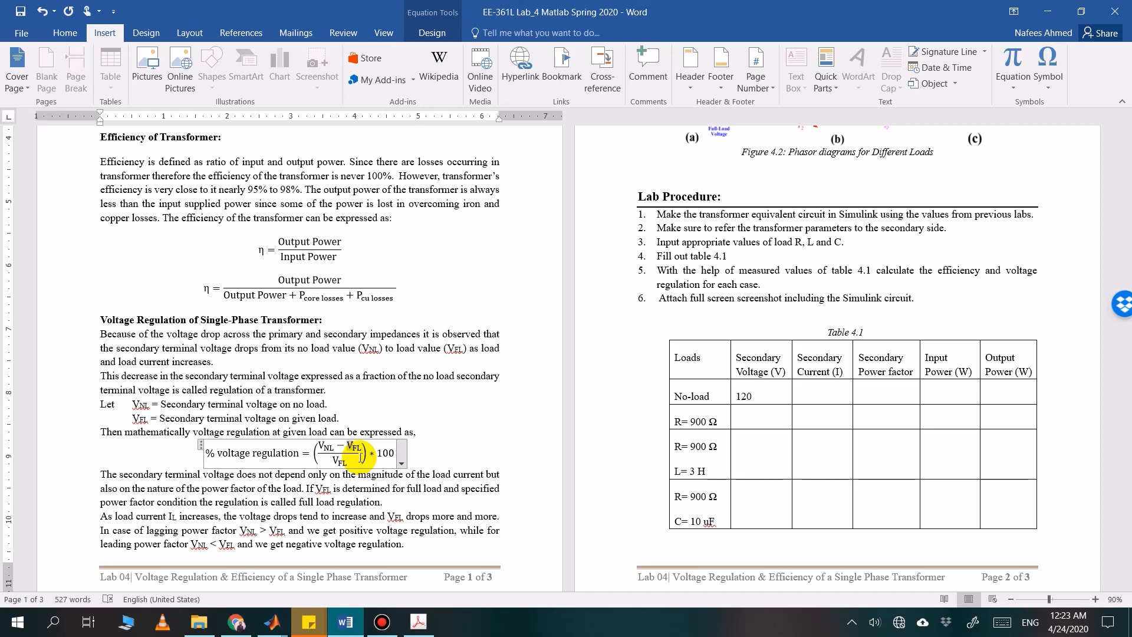
scroll(361, 457, down, 1)
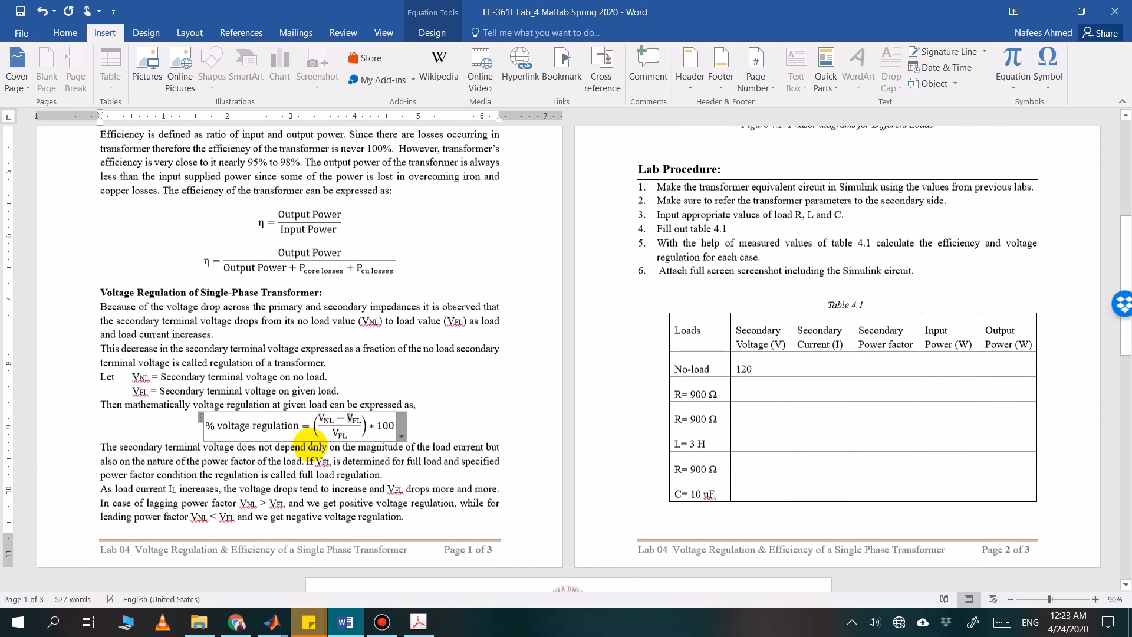
scroll(369, 435, up, 6)
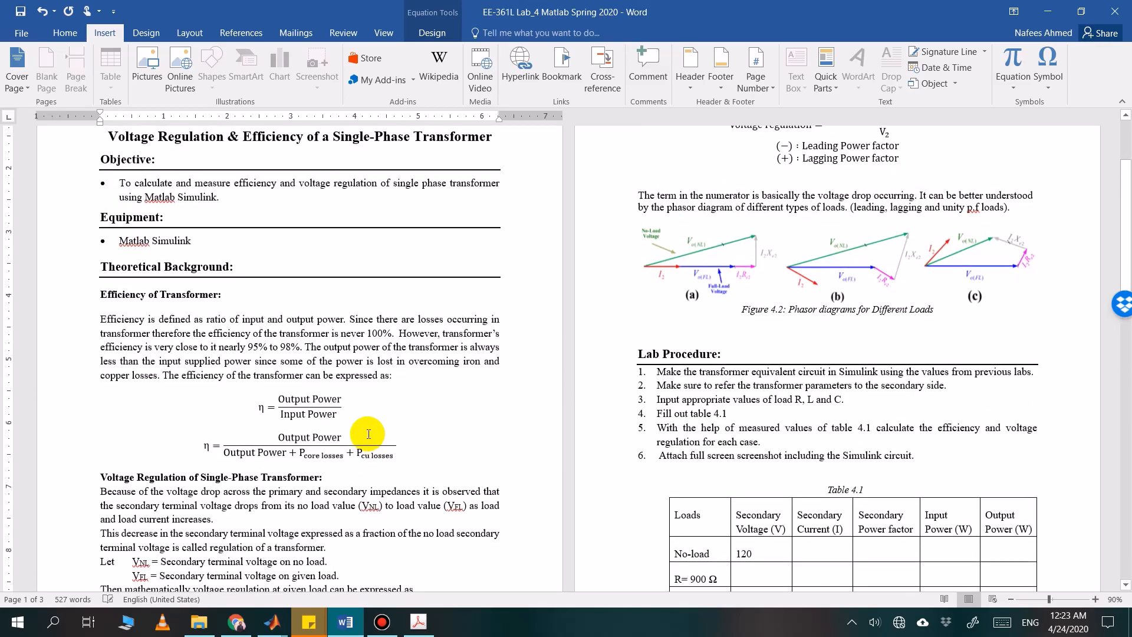
scroll(368, 435, down, 7)
scroll(369, 435, down, 2)
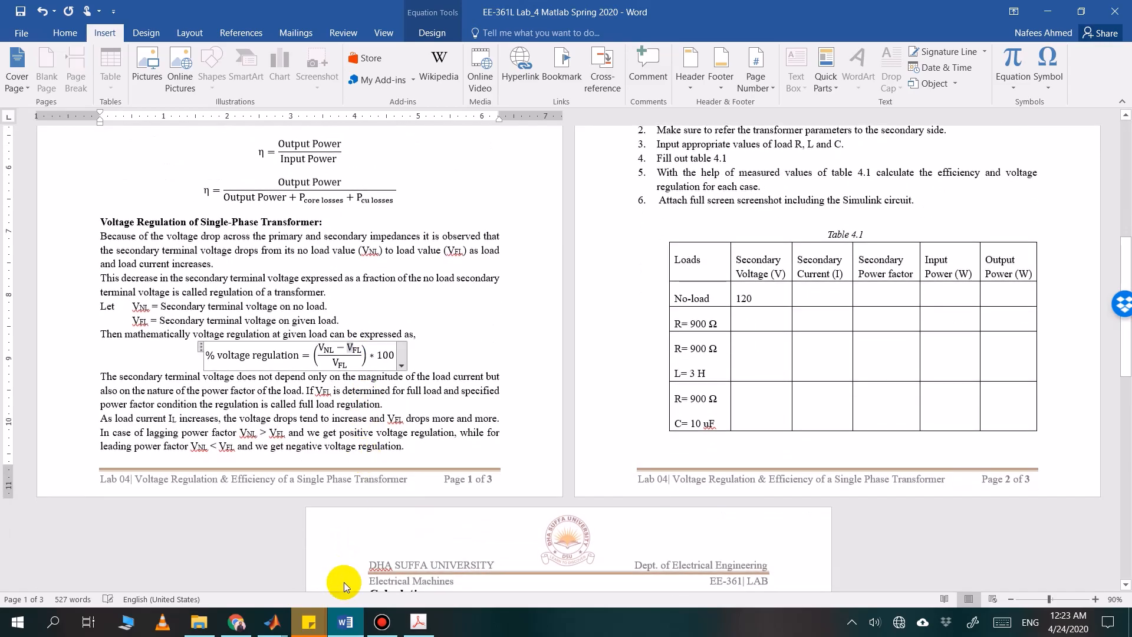
Switch to the untitled Simulink model, consulting the transformer equivalent circuits in the Electric Machinery Fundamentals PDF on the way
click(346, 623)
mouse_move(274, 623)
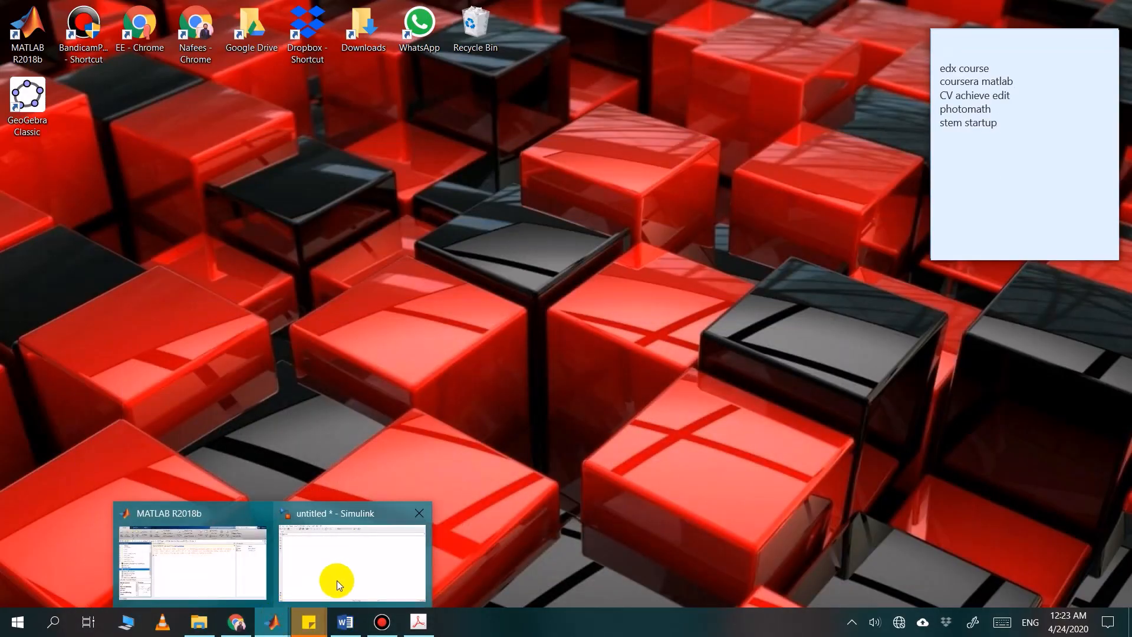
click(340, 578)
click(419, 622)
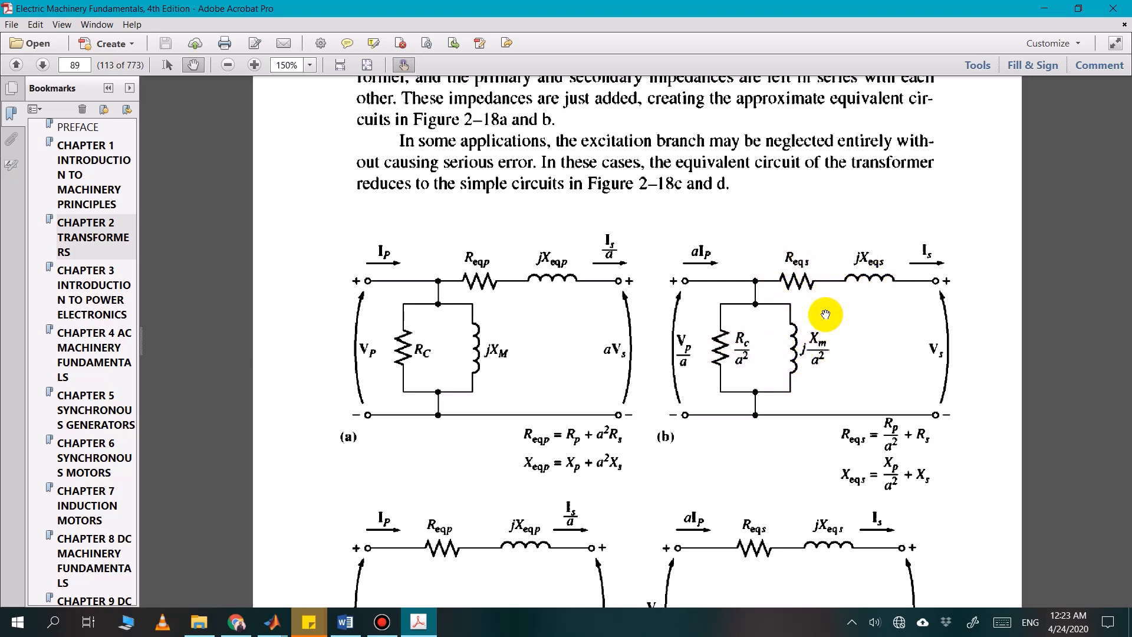
key(alt+Tab)
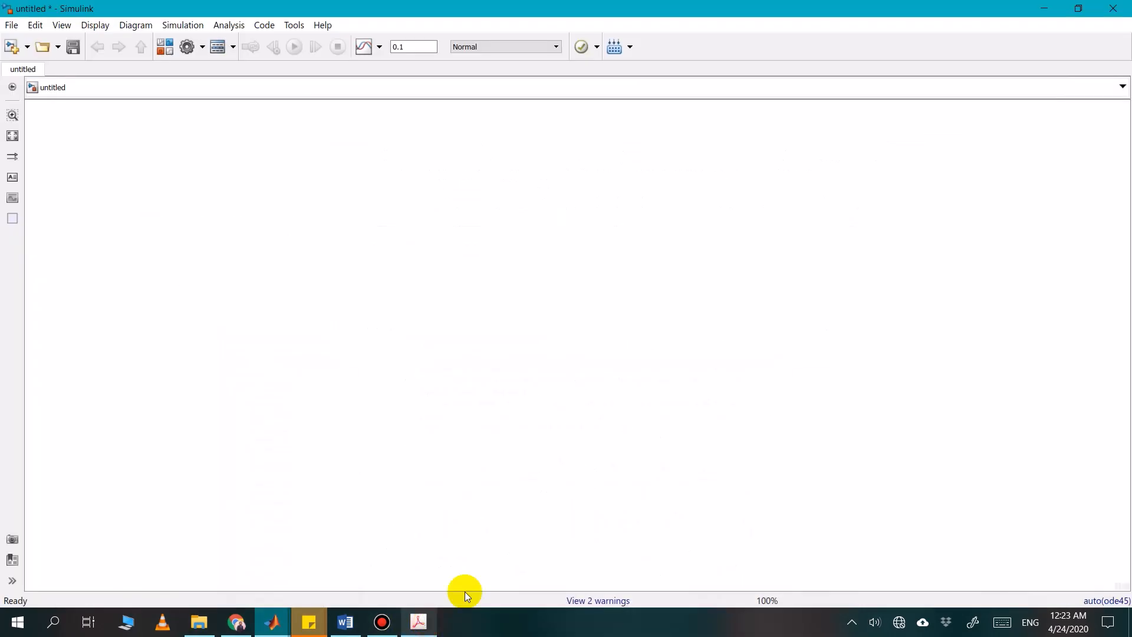
Find the Voltage Measurement block in the Simulink Library Browser and add it to the untitled model
click(162, 52)
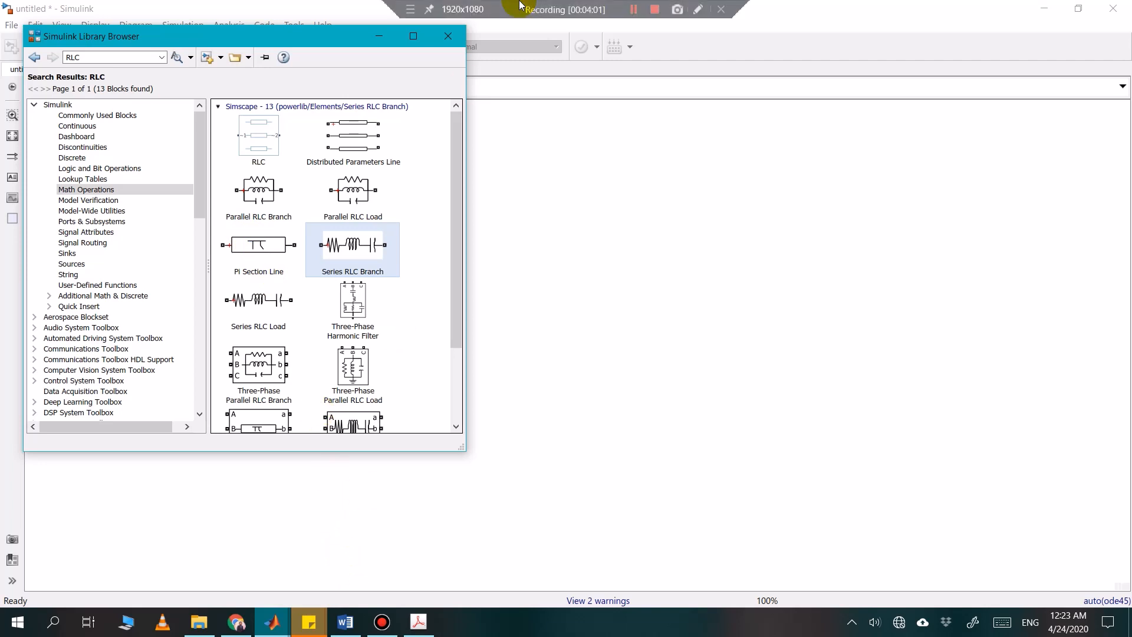
double_click(114, 61)
text(vo)
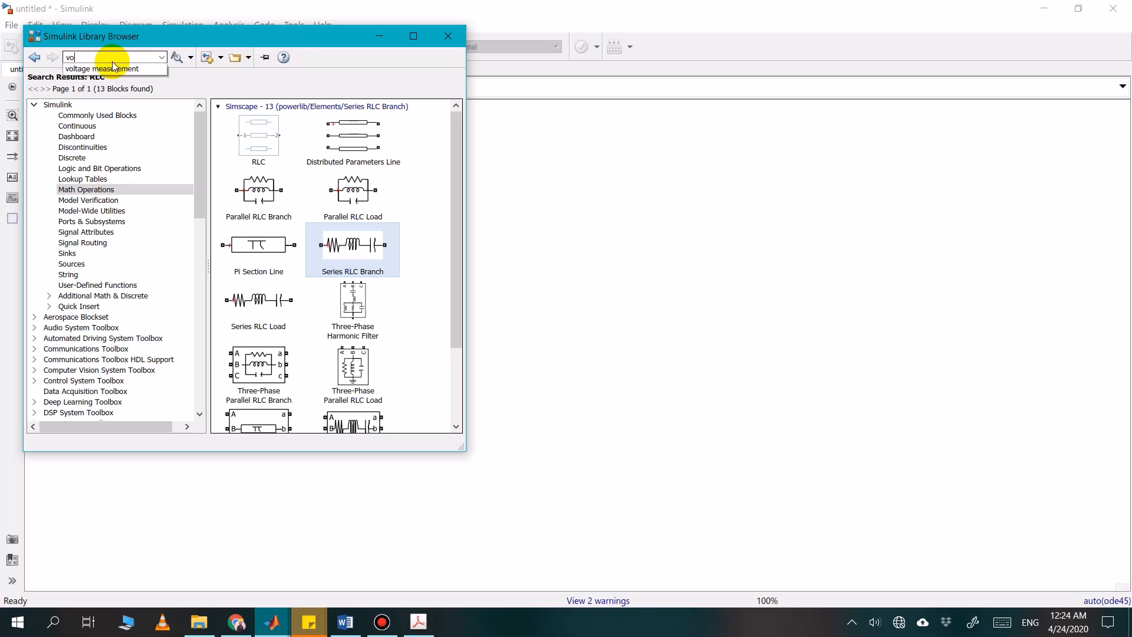
click(114, 68)
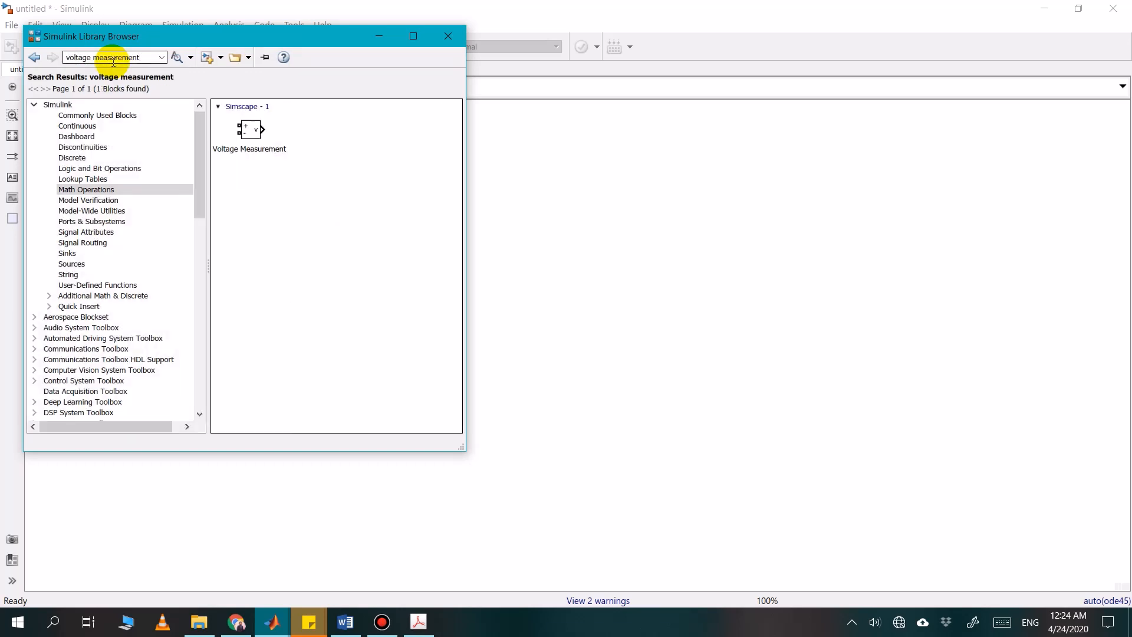
click(254, 142)
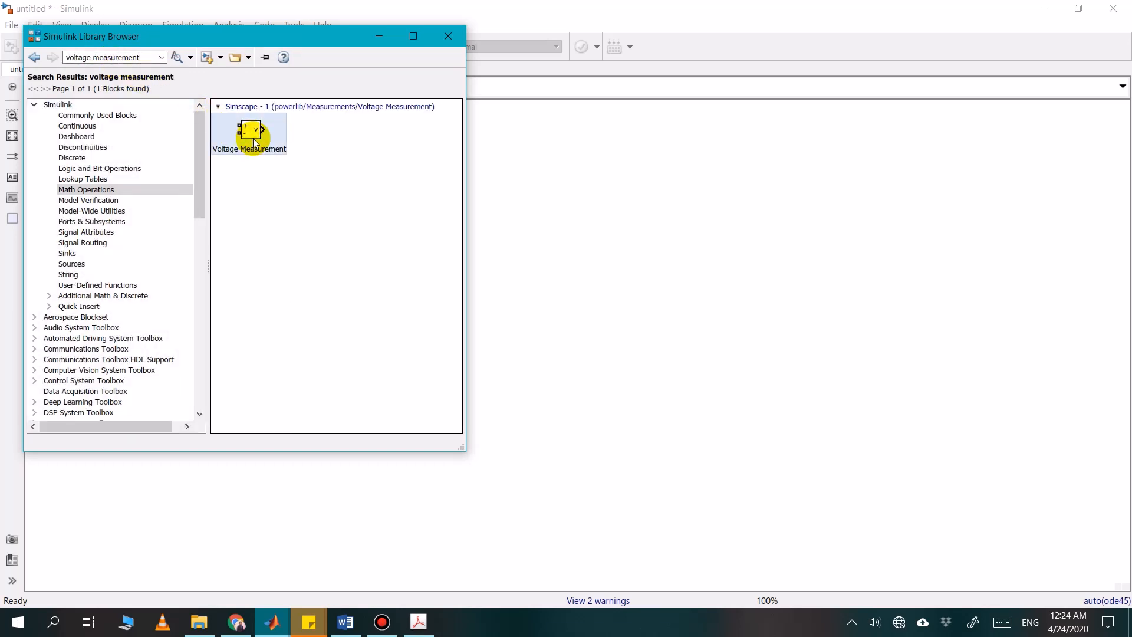
right_click(254, 142)
click(269, 146)
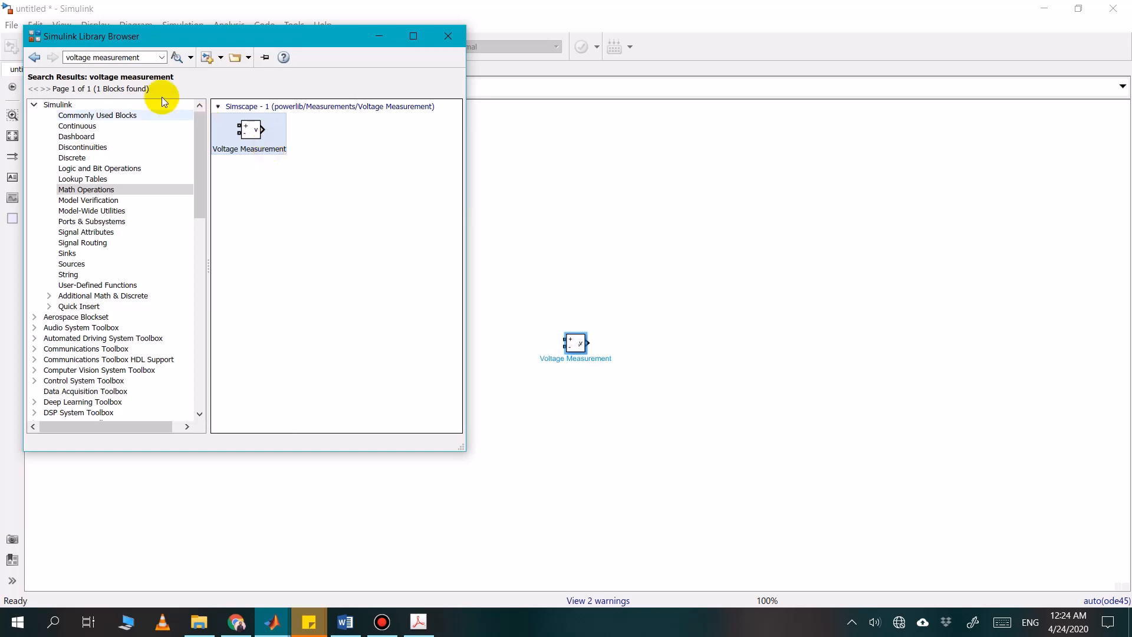
Search the library for "current measurement" and add the Current Measurement block to the model
click(140, 63)
text(c)
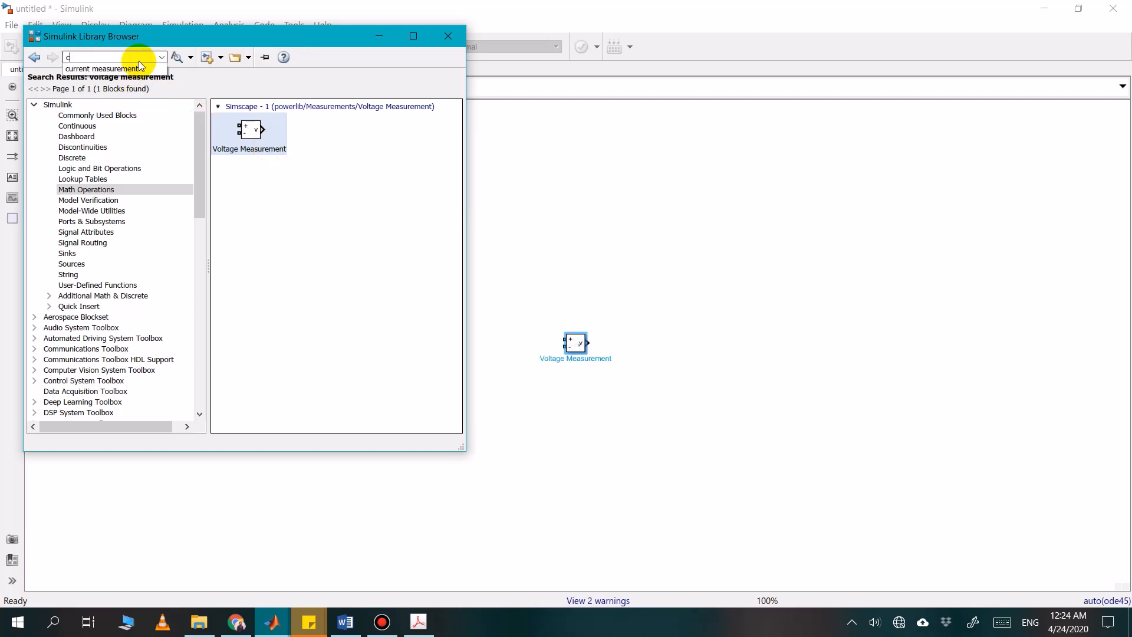
click(139, 67)
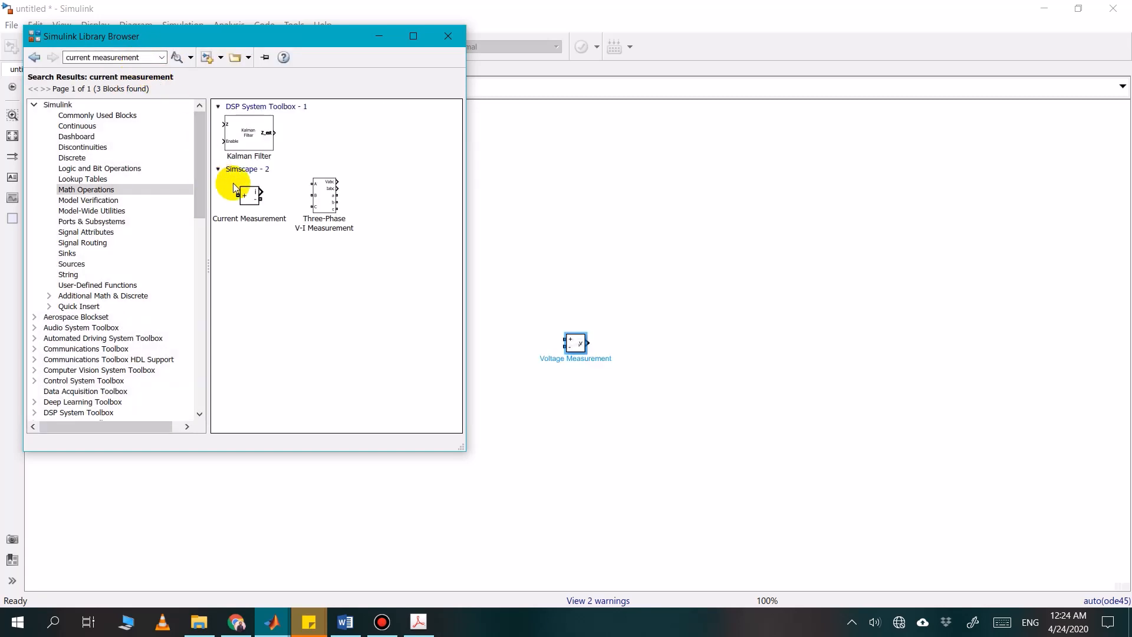
click(242, 191)
right_click(250, 195)
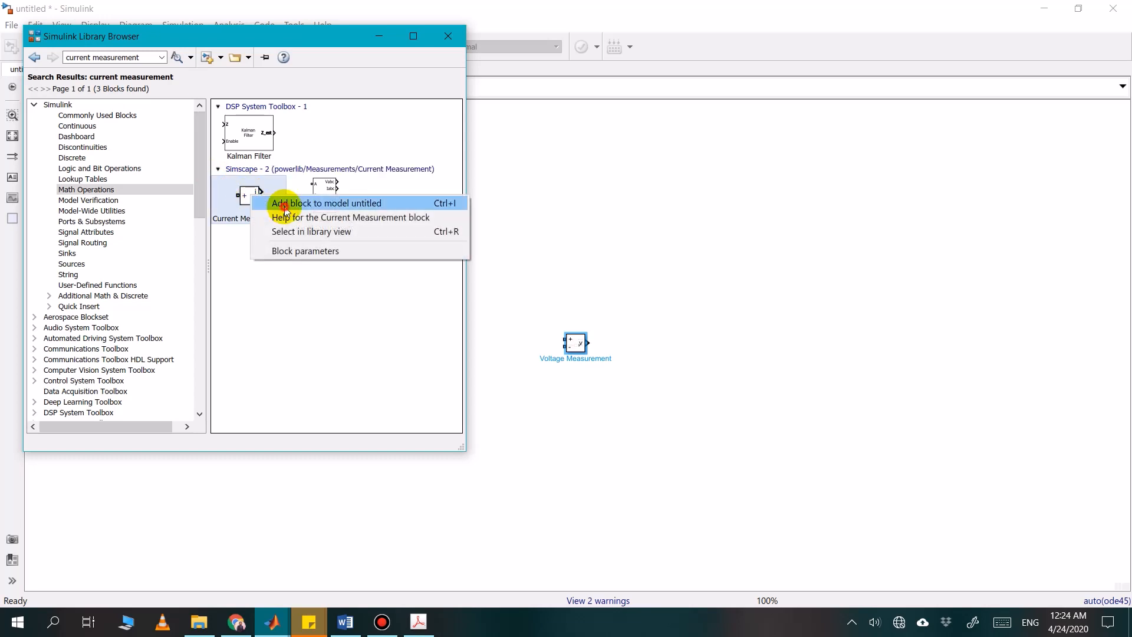
click(285, 208)
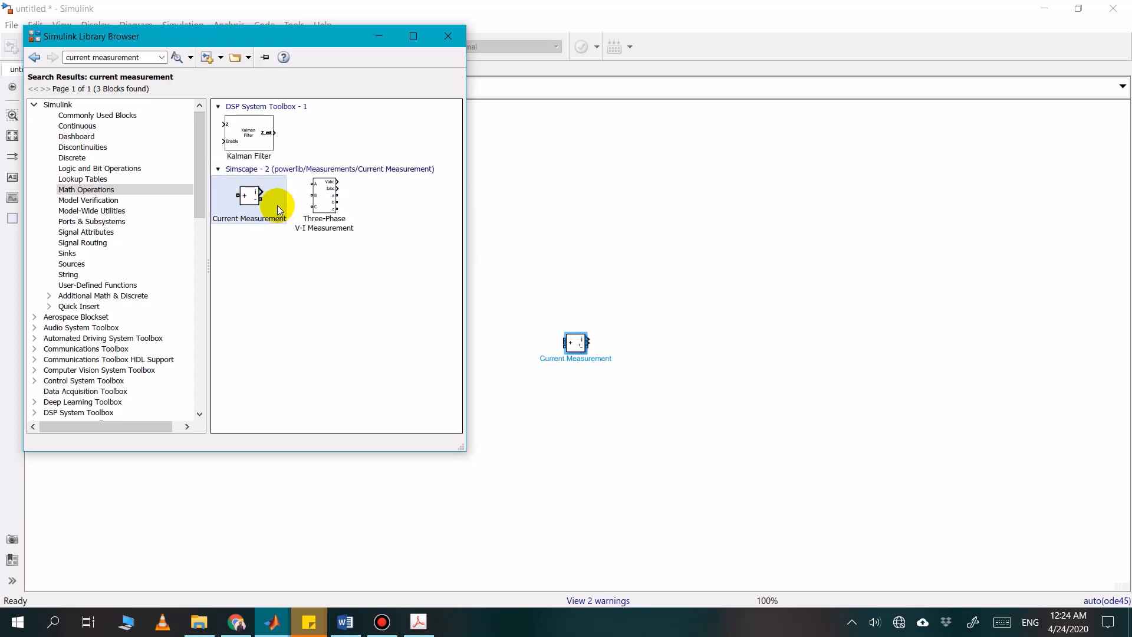
Search the library for "ac voltage" and add the powerlib Electrical Sources AC Voltage Source to the model
click(149, 56)
text(ac)
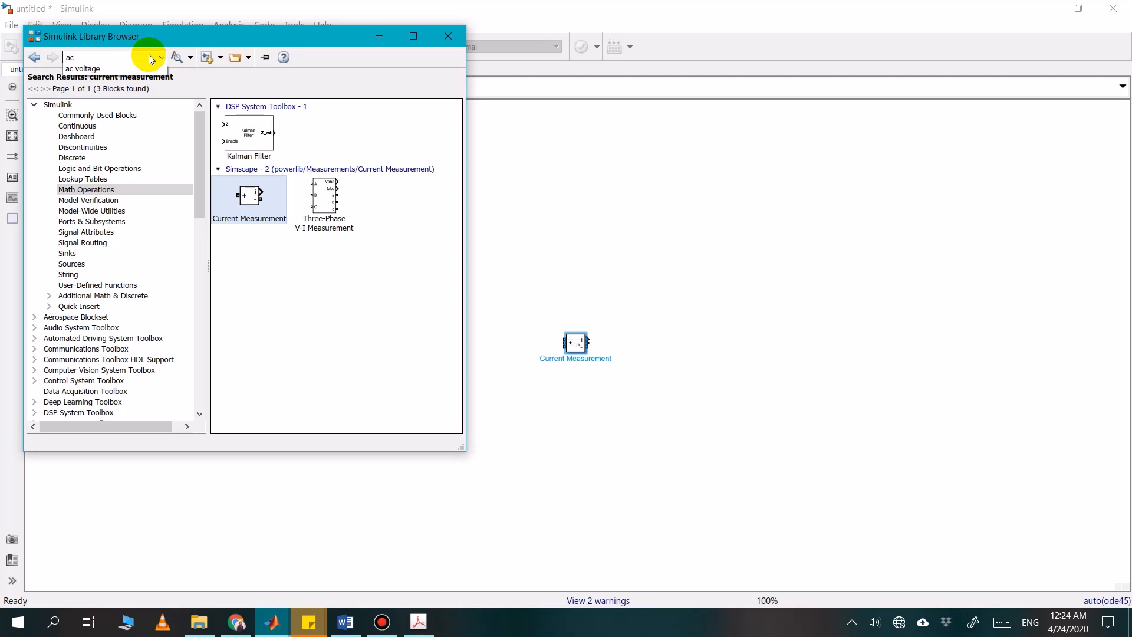
key(Down)
key(Return)
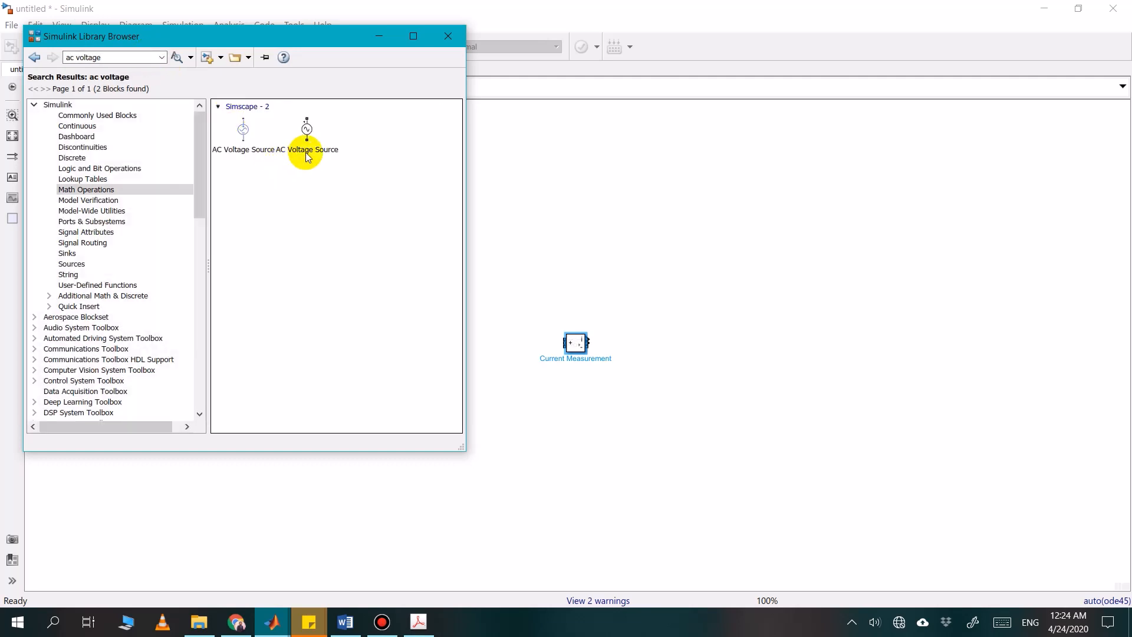
right_click(306, 152)
click(334, 160)
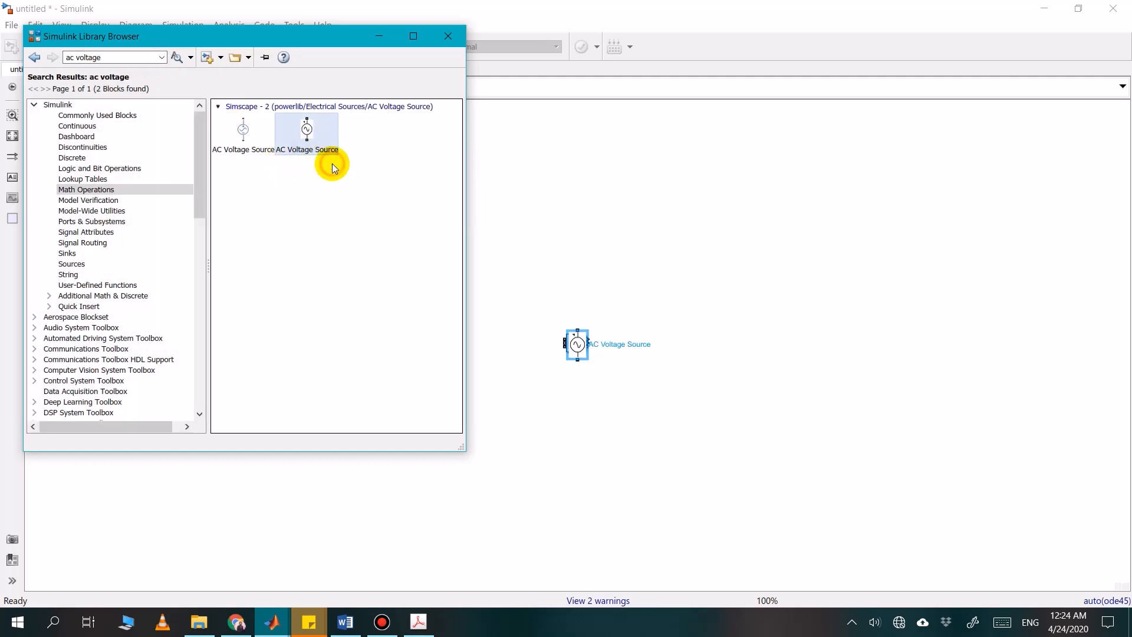
Search the library for "root mean square" and add the powerlib_meascontrol RMS block to the model
triple_click(131, 57)
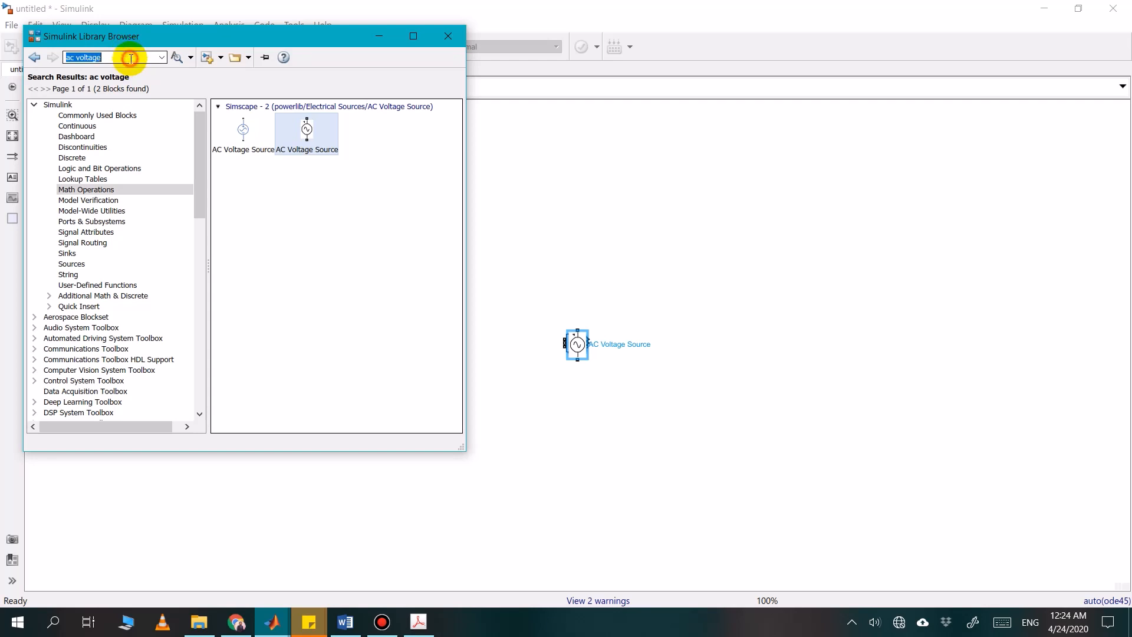
text(root)
key(Down)
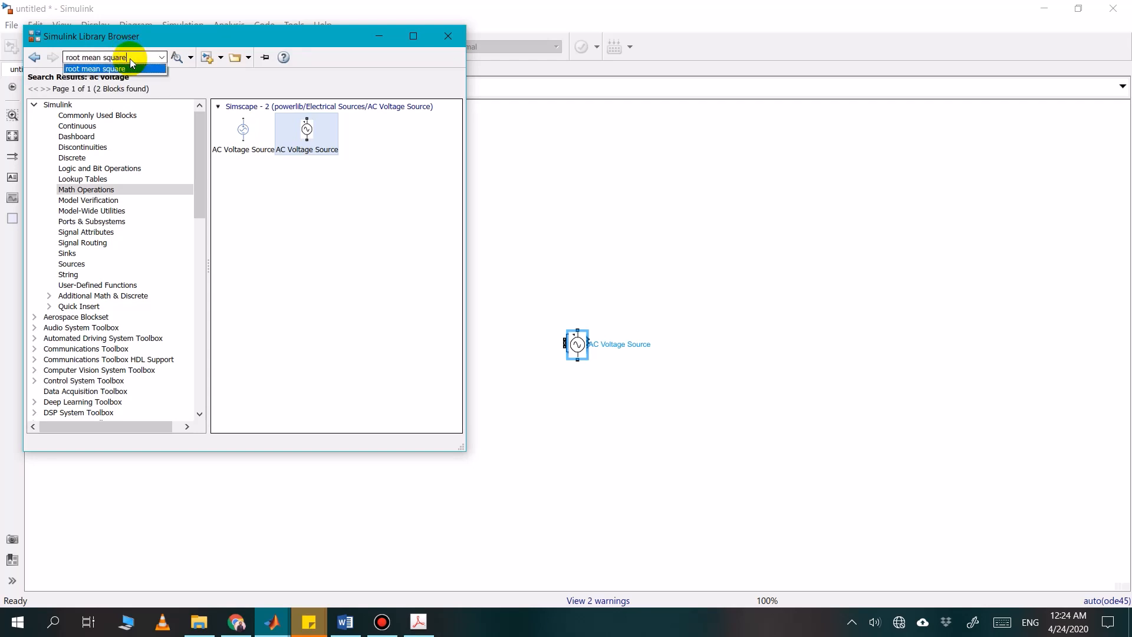
key(Return)
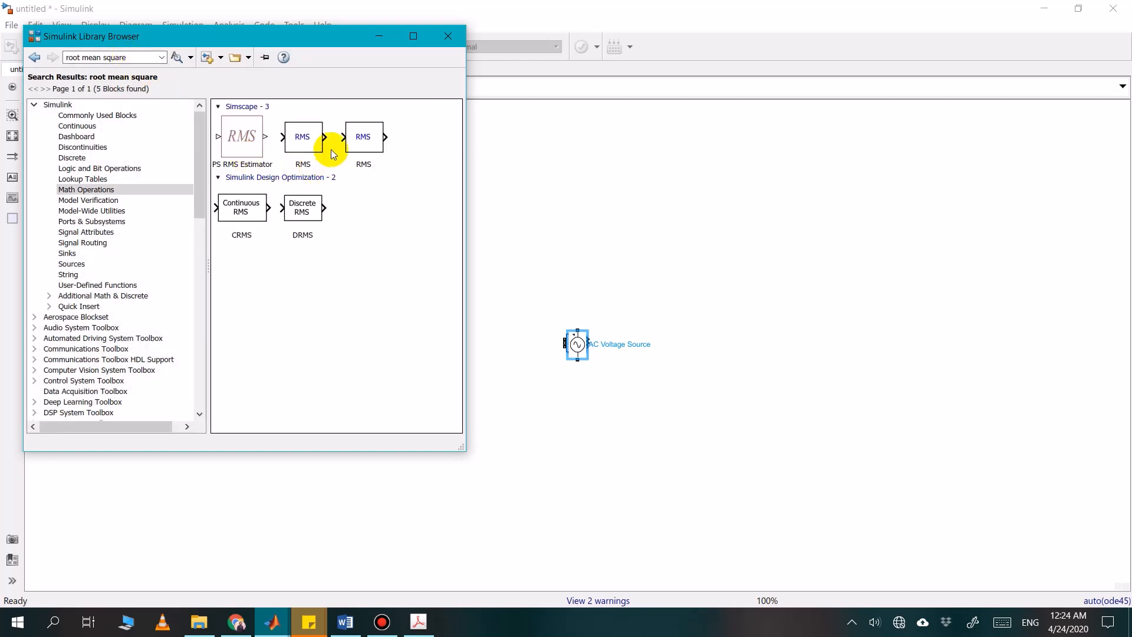
right_click(304, 127)
click(324, 137)
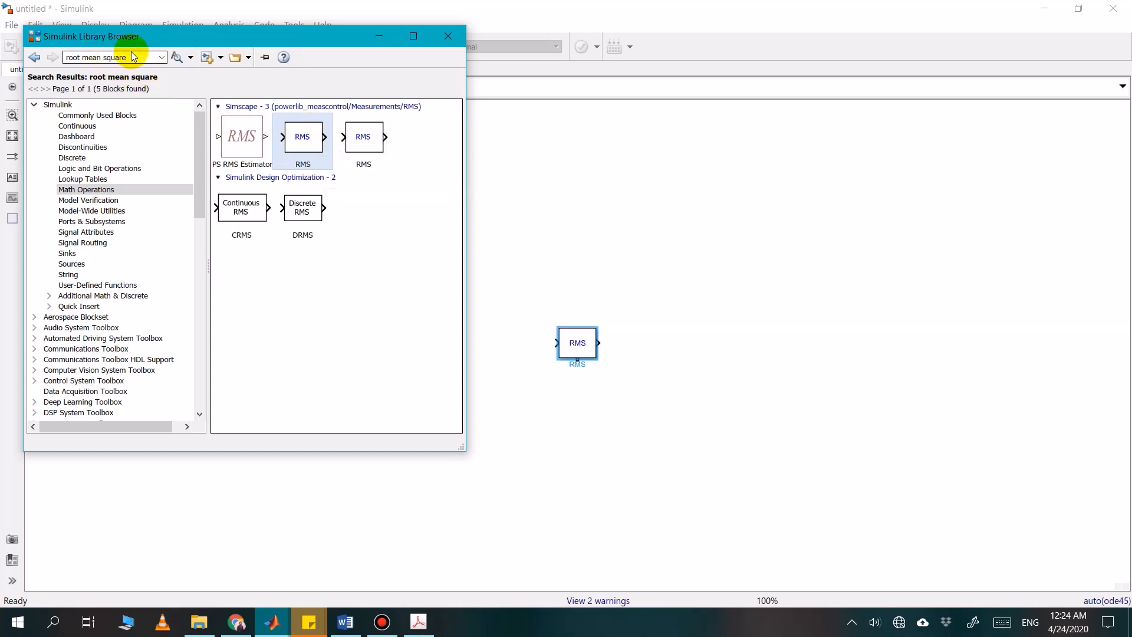
Search the library for "display" and add the Display block to the model
click(131, 57)
text(dis)
key(Down)
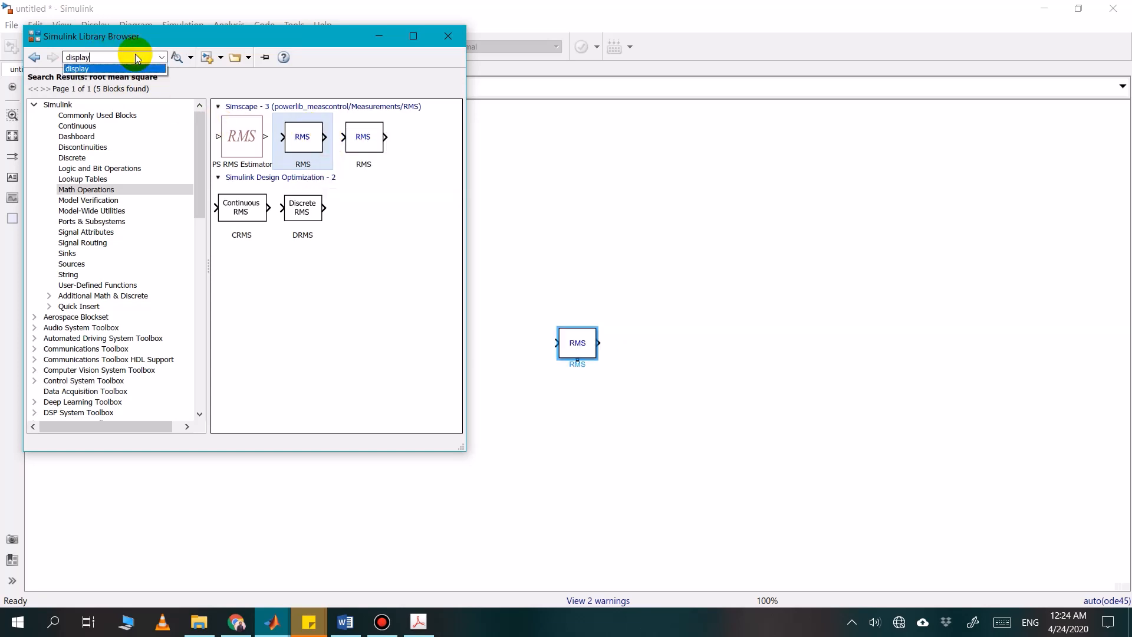
key(Return)
scroll(288, 167, down, 3)
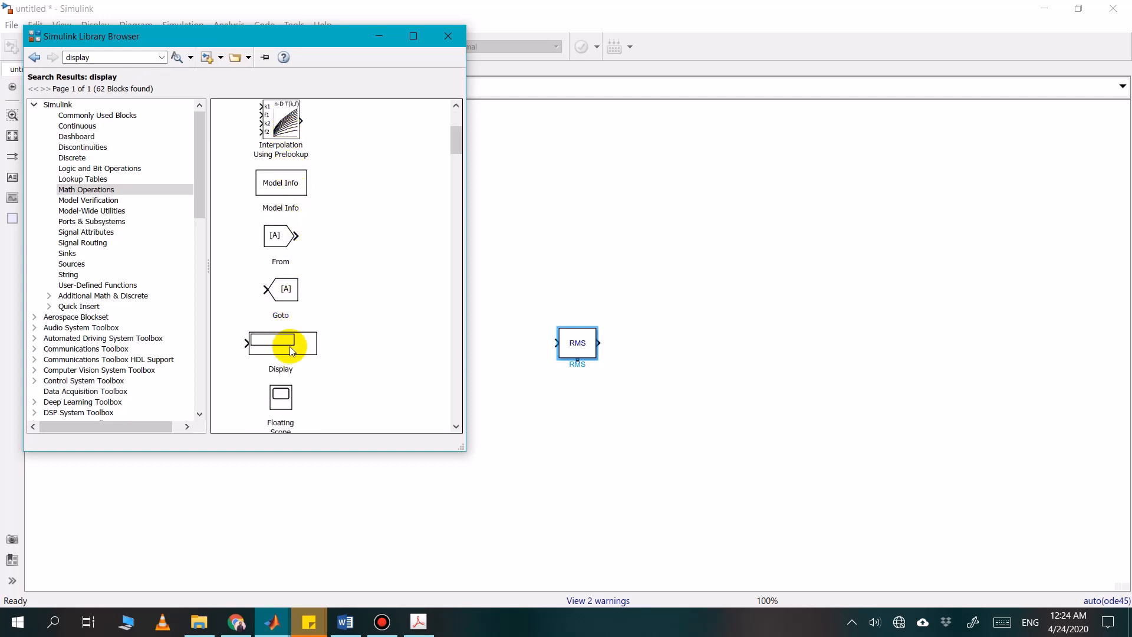
right_click(291, 348)
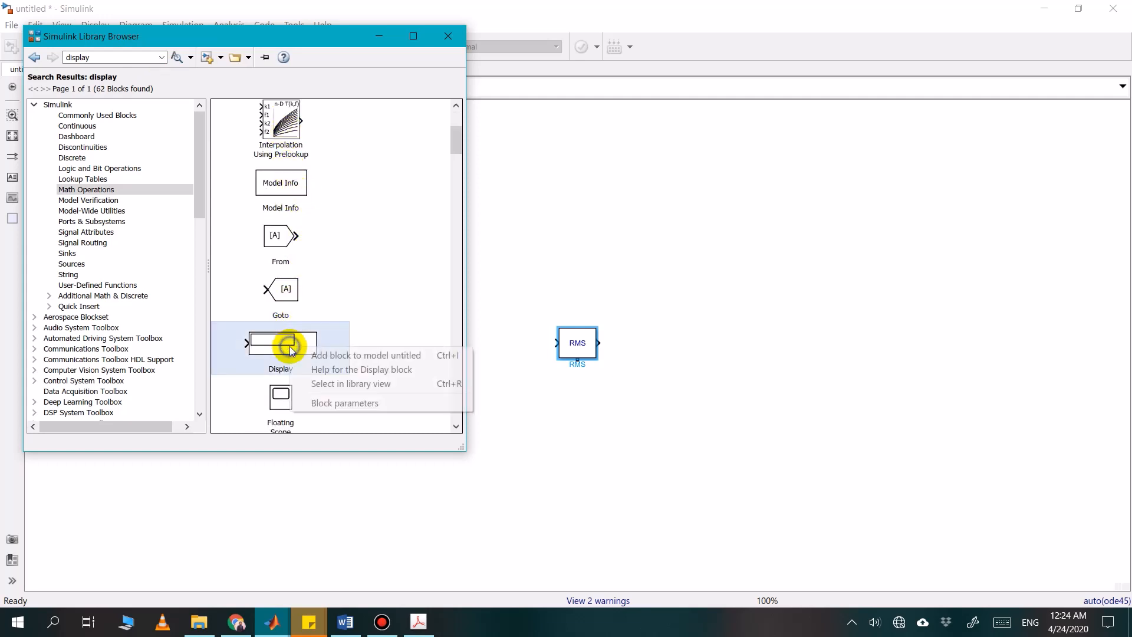
click(367, 356)
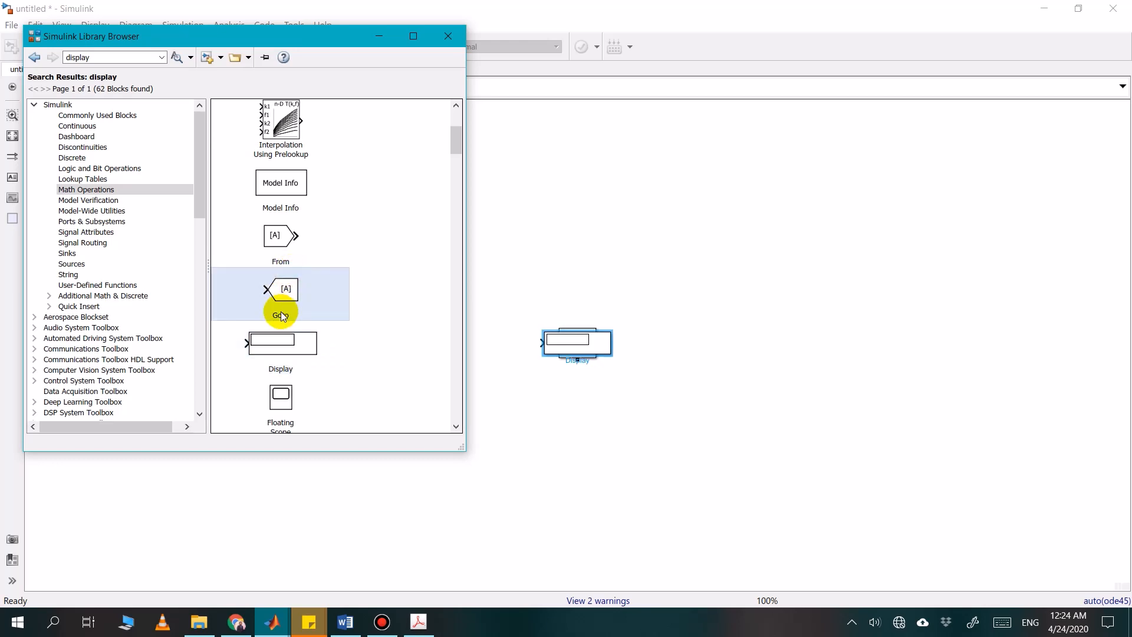
Add the From and Goto signal routing blocks to the model from the same library results
right_click(284, 248)
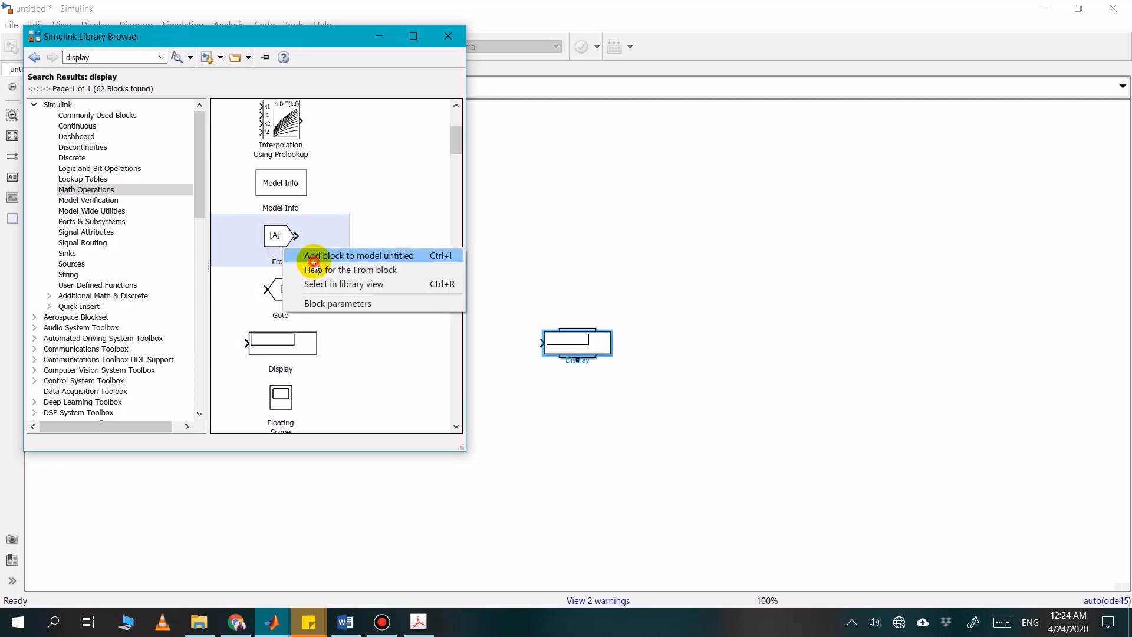
click(314, 260)
double_click(298, 296)
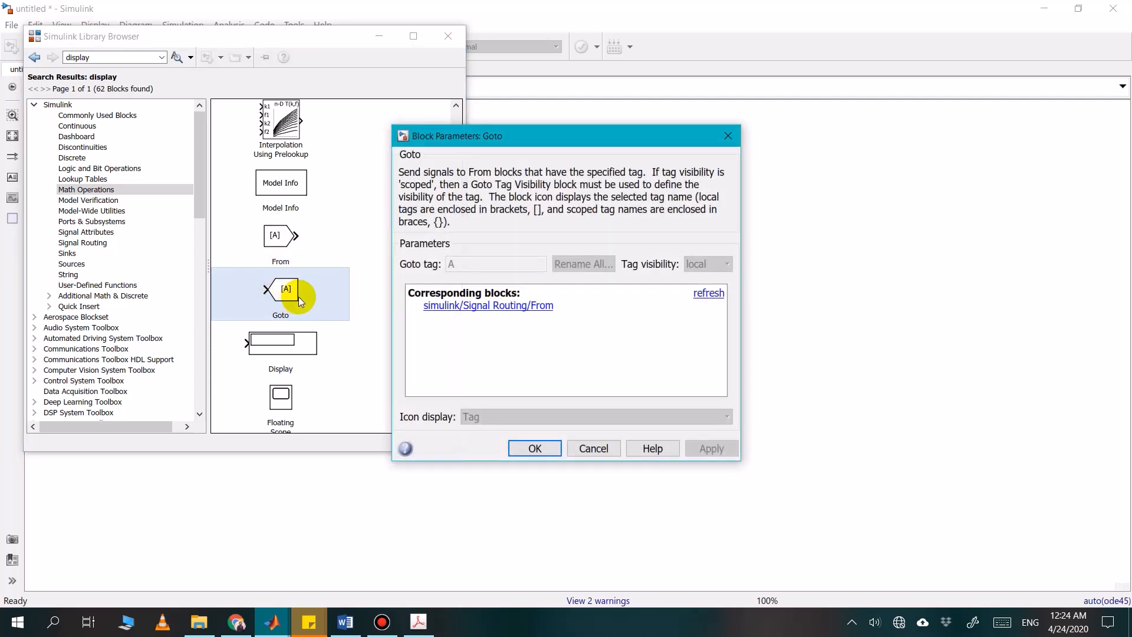
click(594, 450)
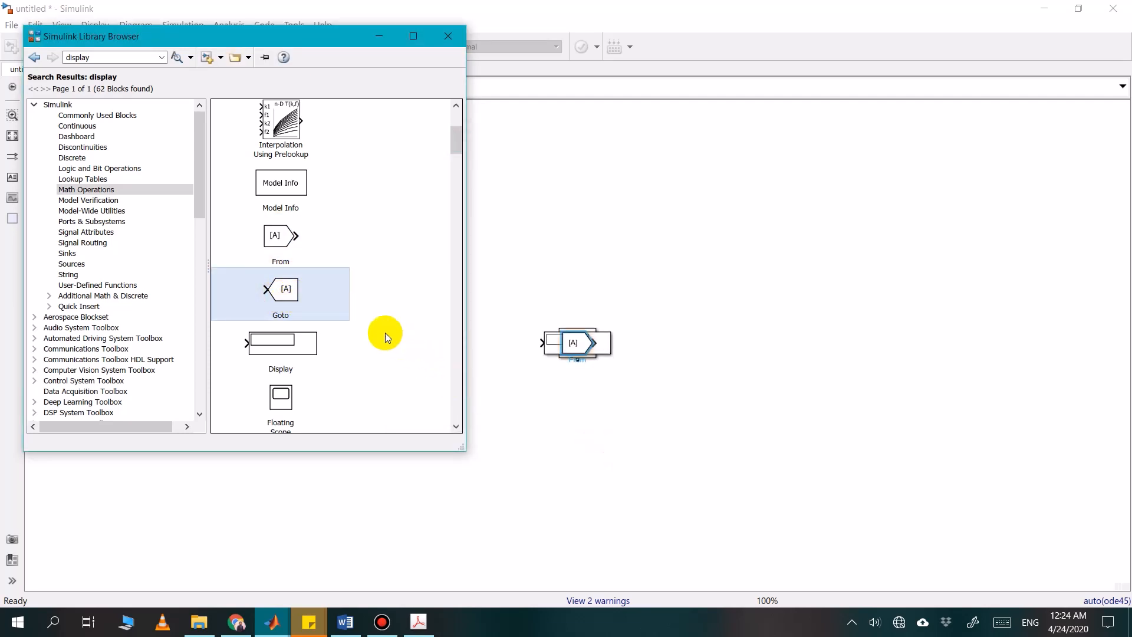
right_click(301, 303)
click(332, 317)
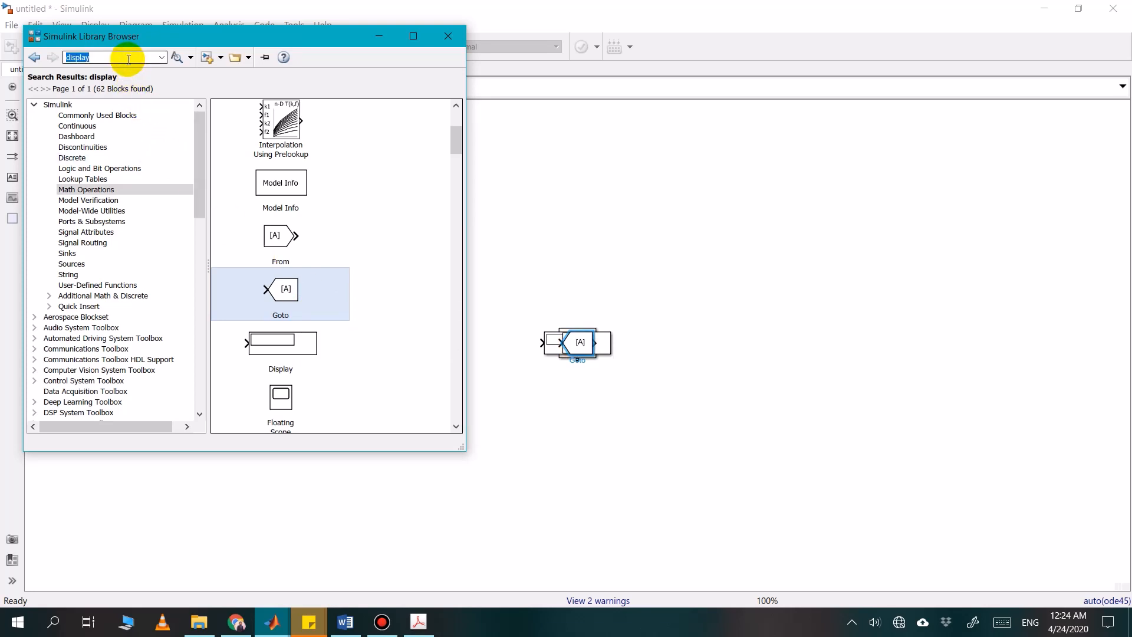
Search the library for "power" and look through the results for a power measurement block
text(power)
key(Return)
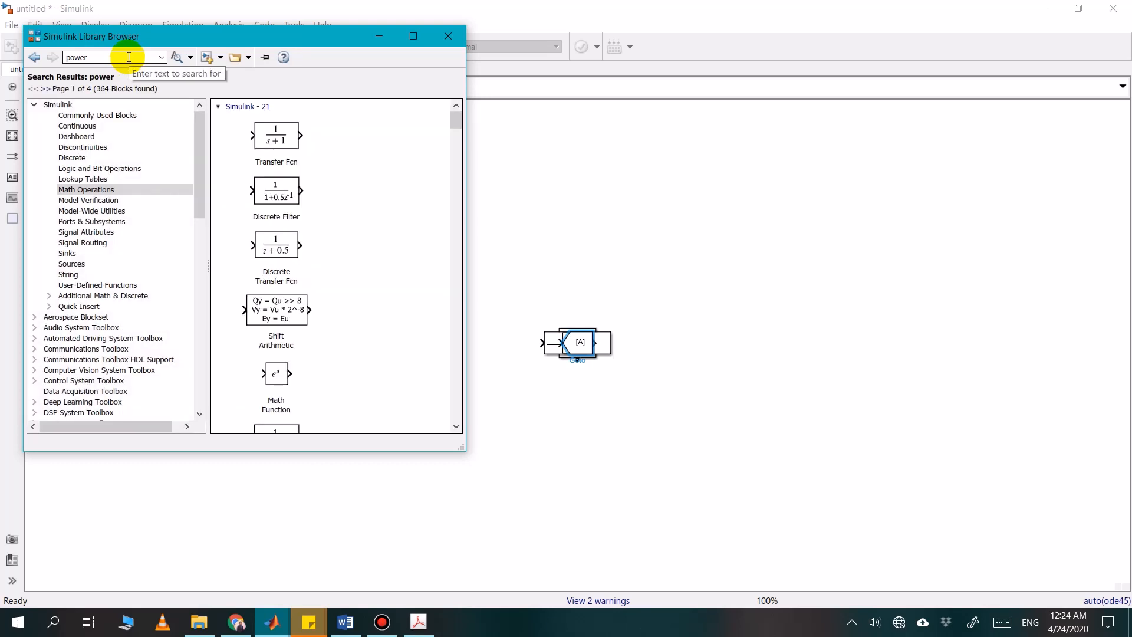
scroll(320, 196, down, 10)
scroll(320, 196, down, 15)
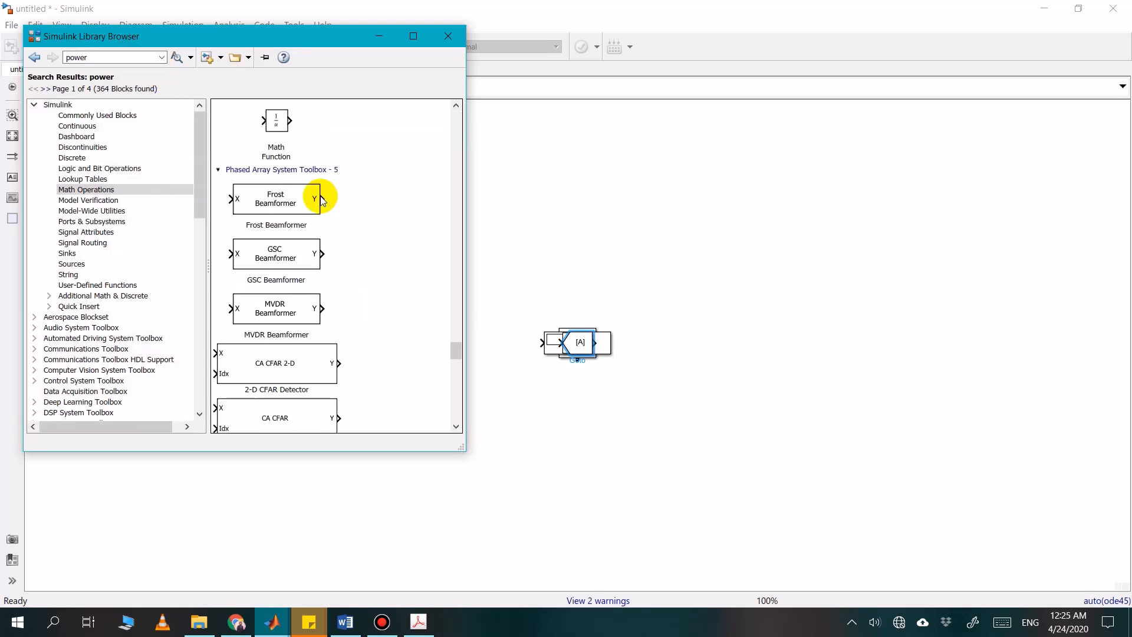
scroll(321, 200, up, 4)
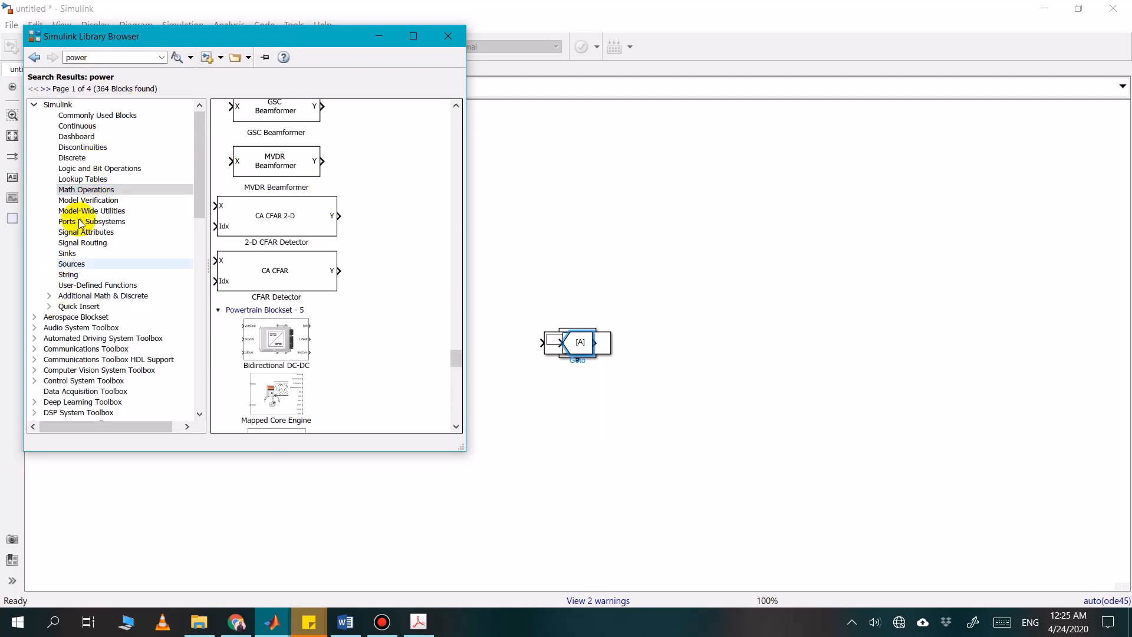
Browse the Simscape Electrical libraries, checking Control & Measurements and Power Systems for a power measurement block
click(35, 104)
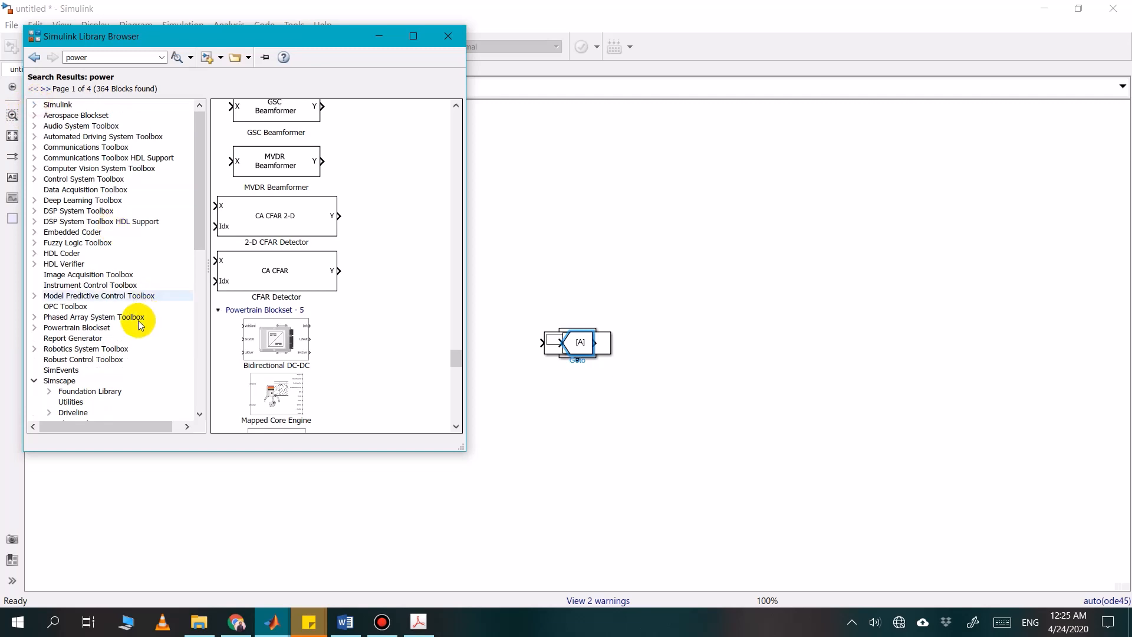
scroll(56, 321, down, 2)
click(61, 318)
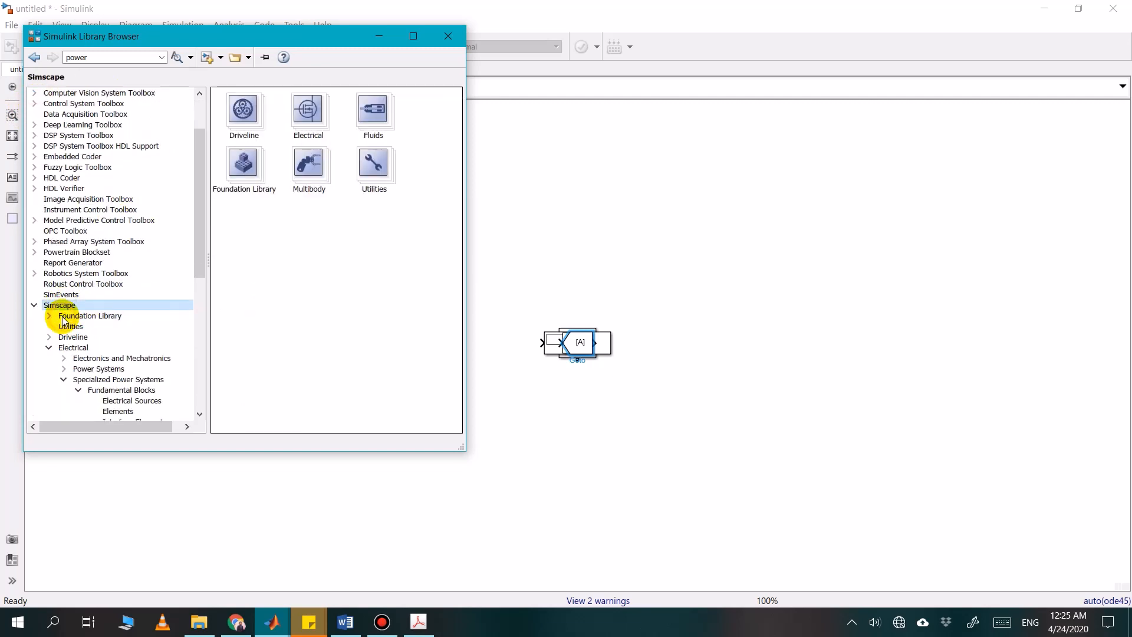
double_click(320, 124)
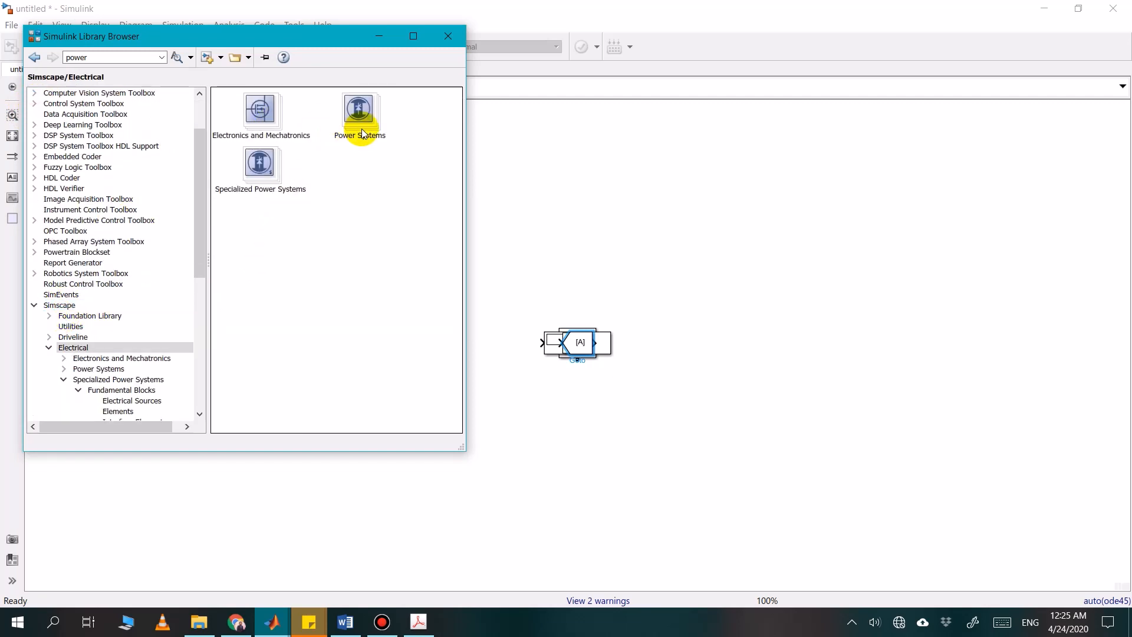
double_click(298, 164)
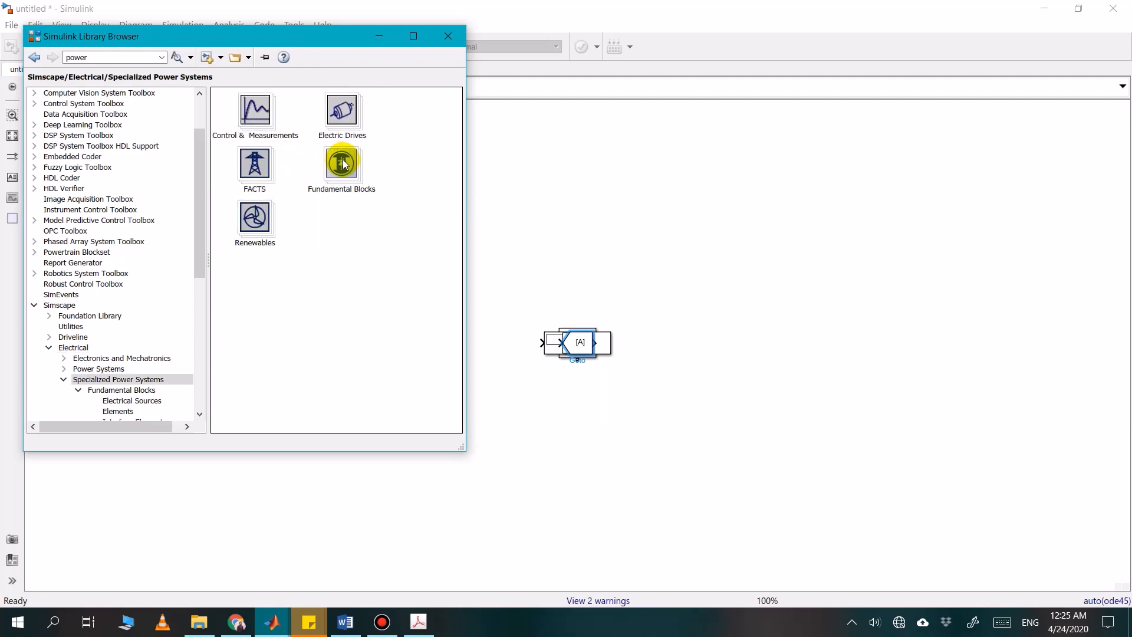
double_click(269, 127)
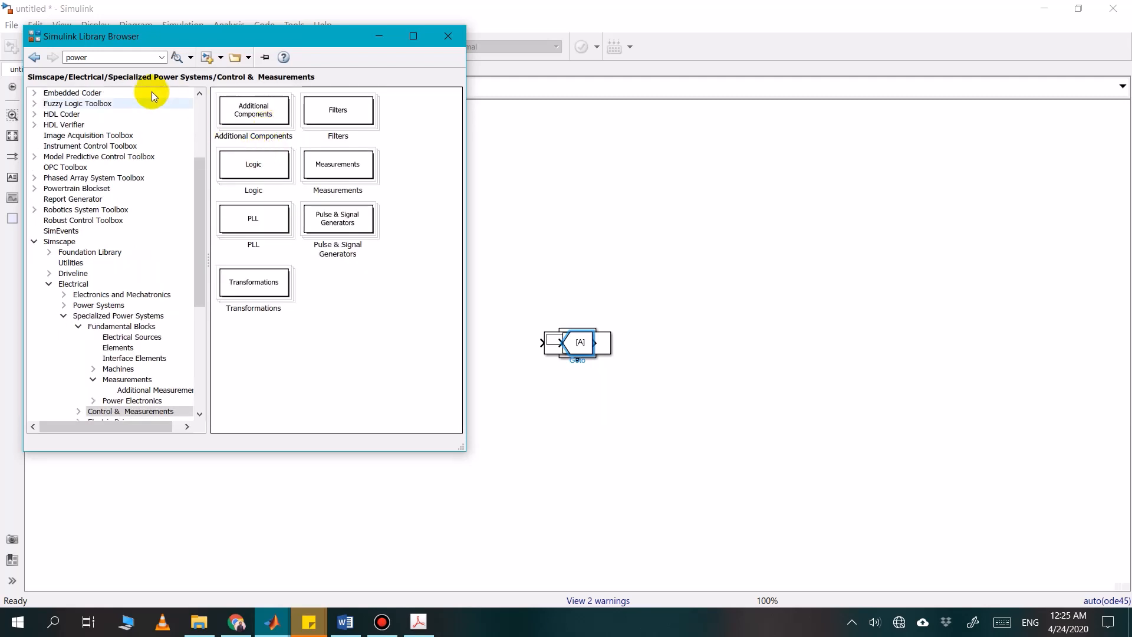
click(36, 58)
click(35, 58)
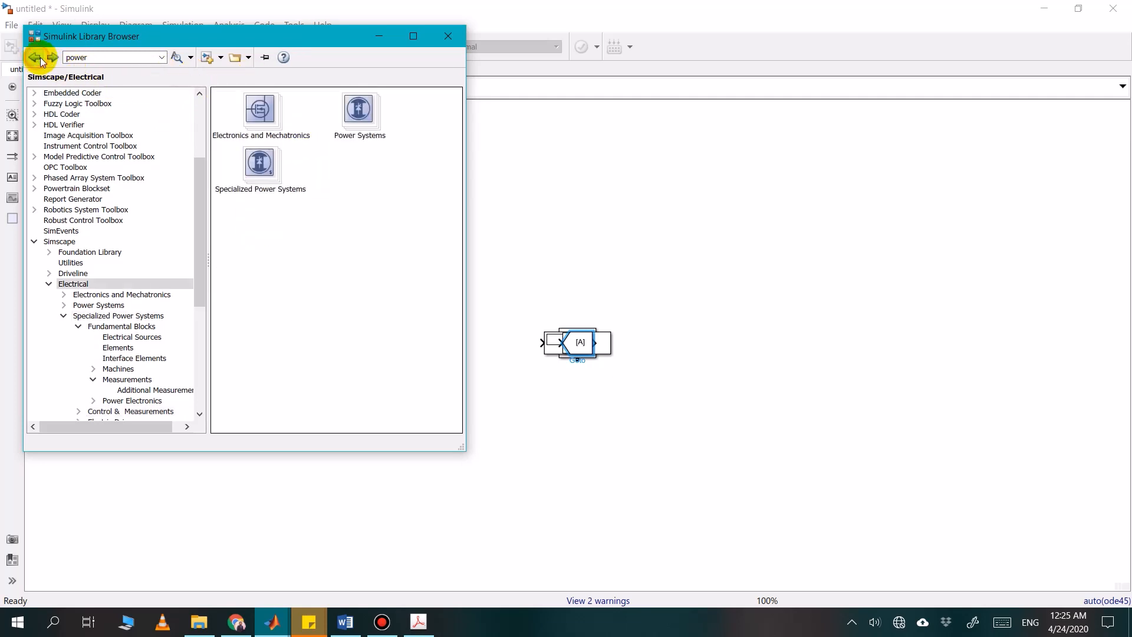
click(349, 126)
double_click(350, 125)
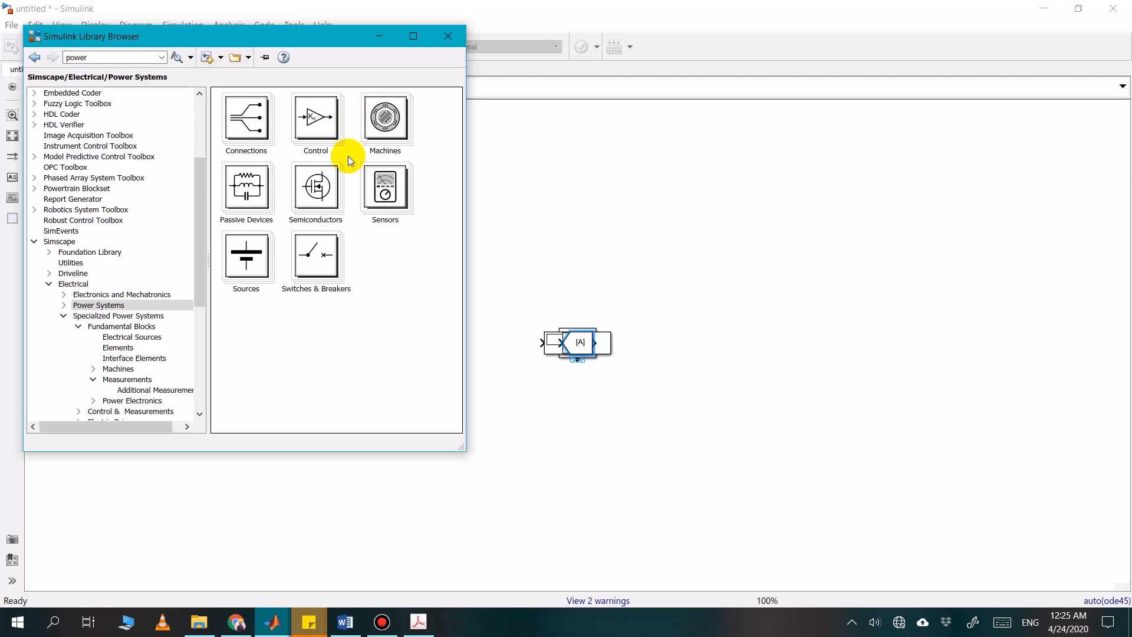
click(36, 59)
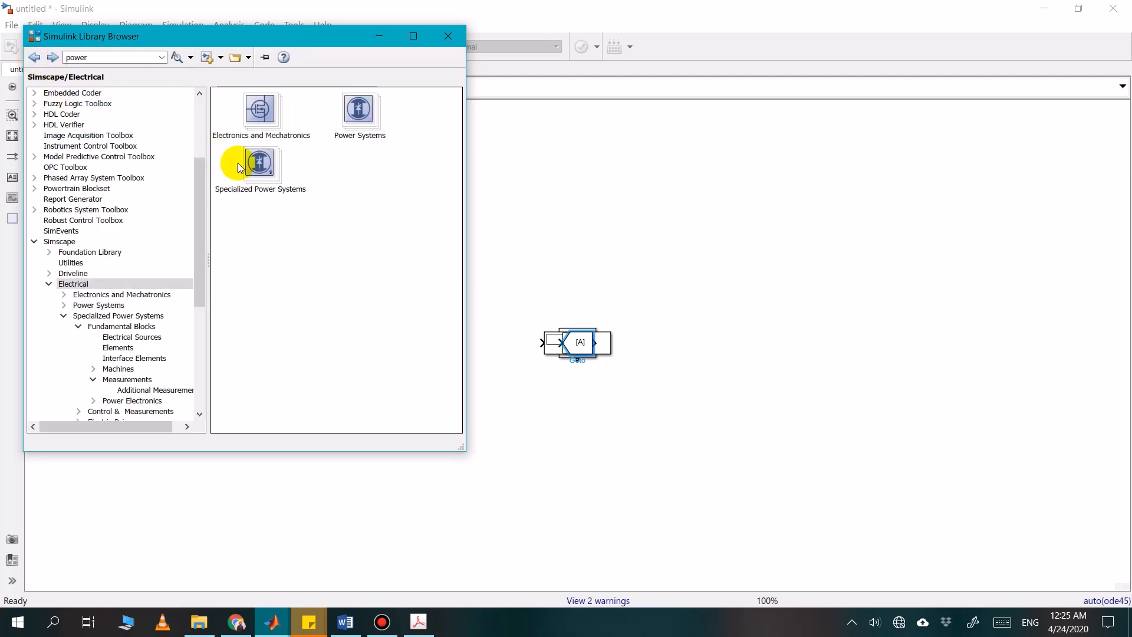
Add the Power block from Specialized Power Systems, Fundamental Blocks, Measurements, Additional Measurements to the model
double_click(277, 165)
click(339, 167)
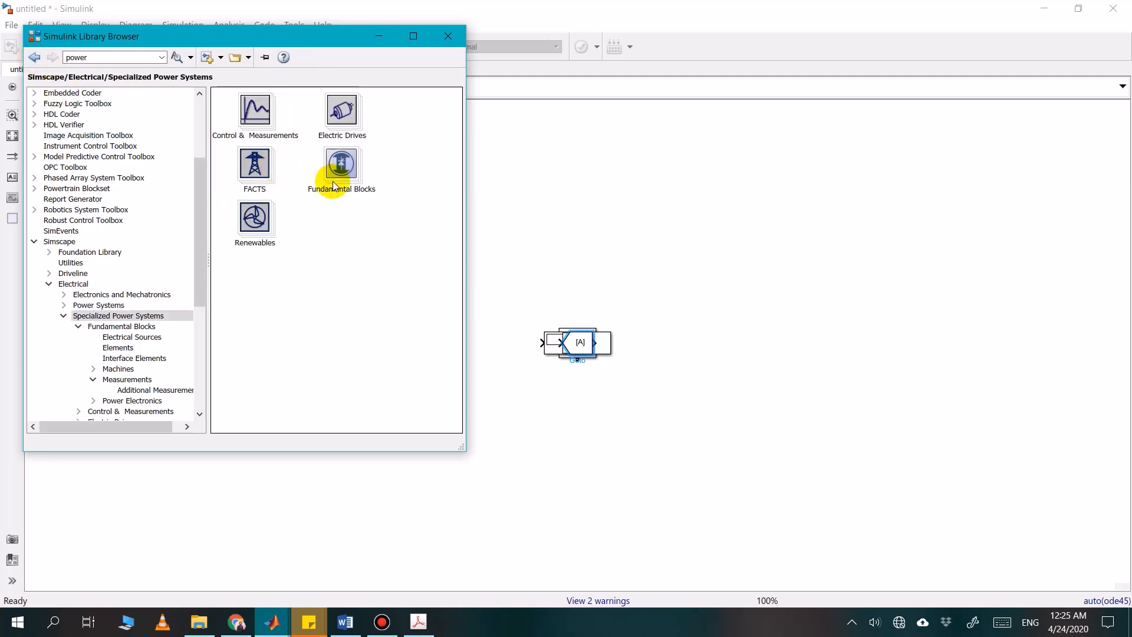
double_click(339, 168)
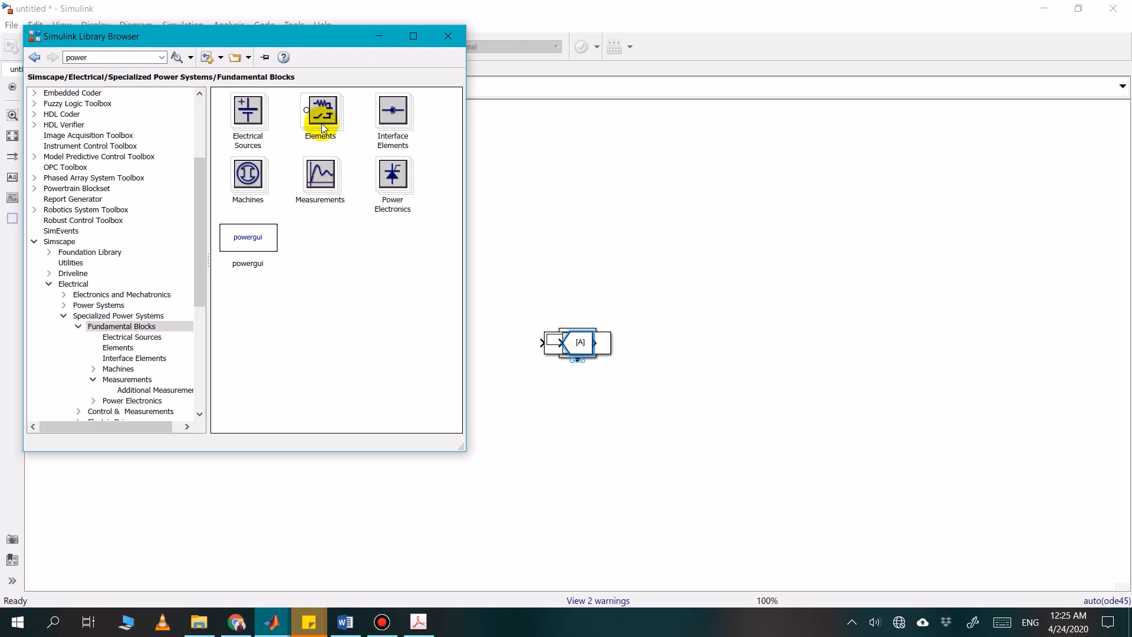
double_click(322, 172)
click(287, 122)
double_click(288, 122)
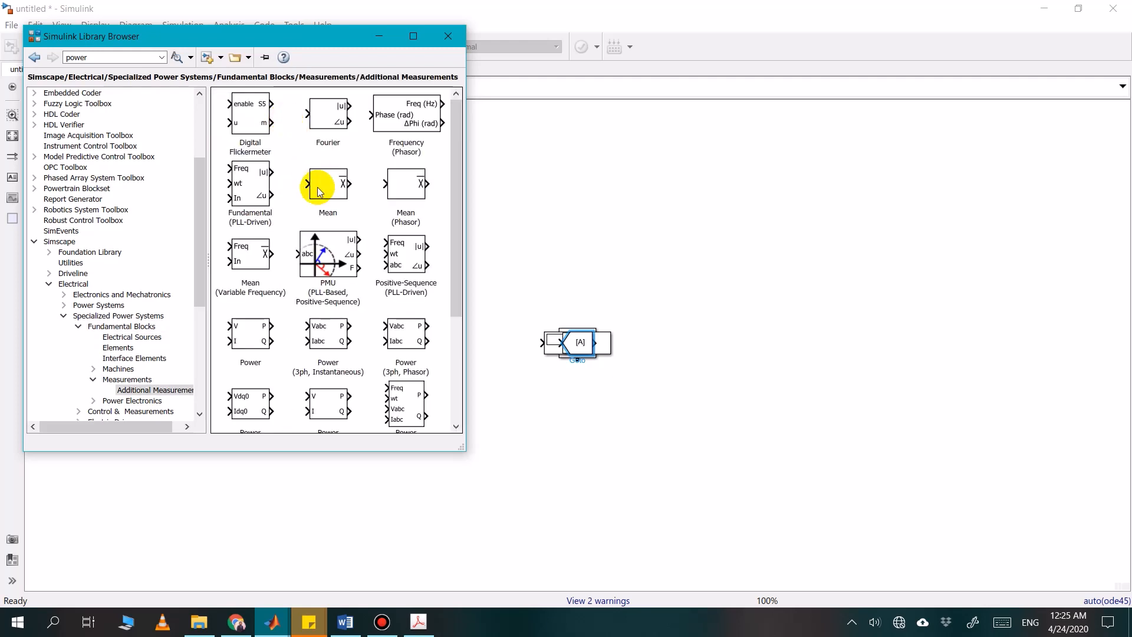
scroll(312, 229, down, 1)
scroll(312, 229, down, 1)
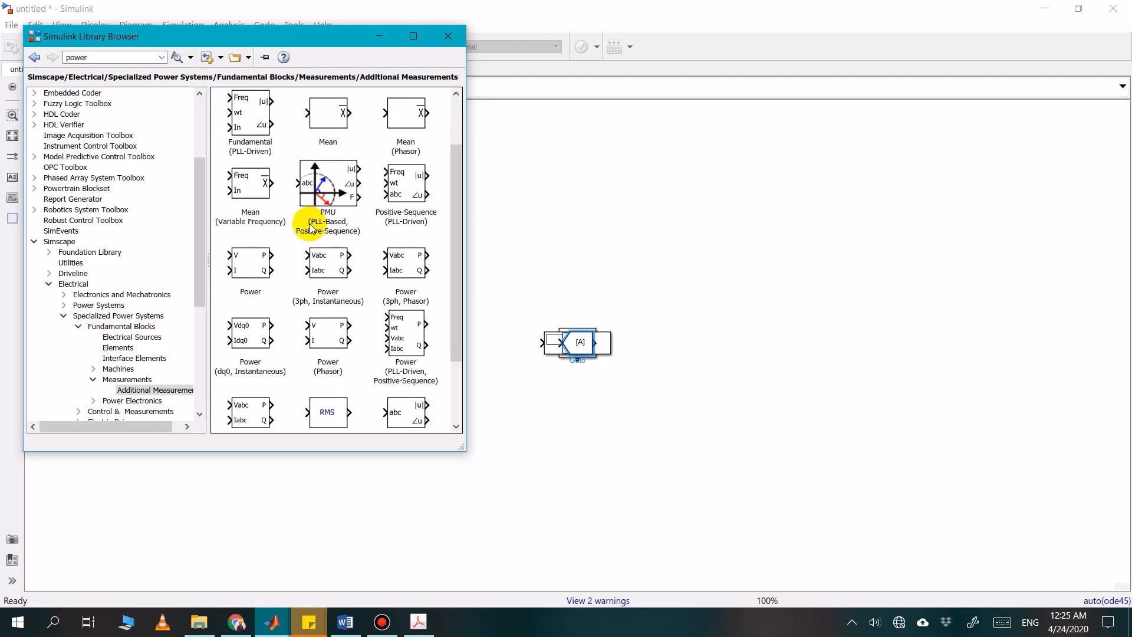
click(254, 263)
right_click(262, 266)
click(281, 273)
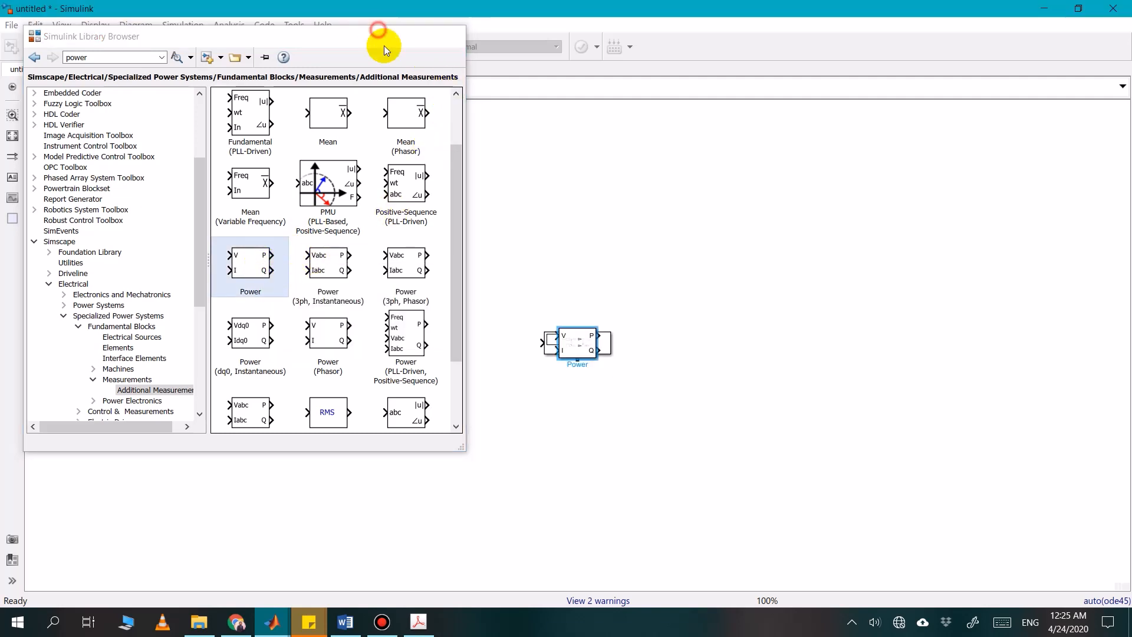
Spread the stacked measurement, routing, display and source blocks apart on the canvas so none overlap
click(582, 342)
drag(583, 342, 663, 269)
drag(574, 345, 636, 391)
drag(578, 345, 557, 414)
Search the library for "RLC" and add the powerlib Series RLC Branch block to the model
click(166, 47)
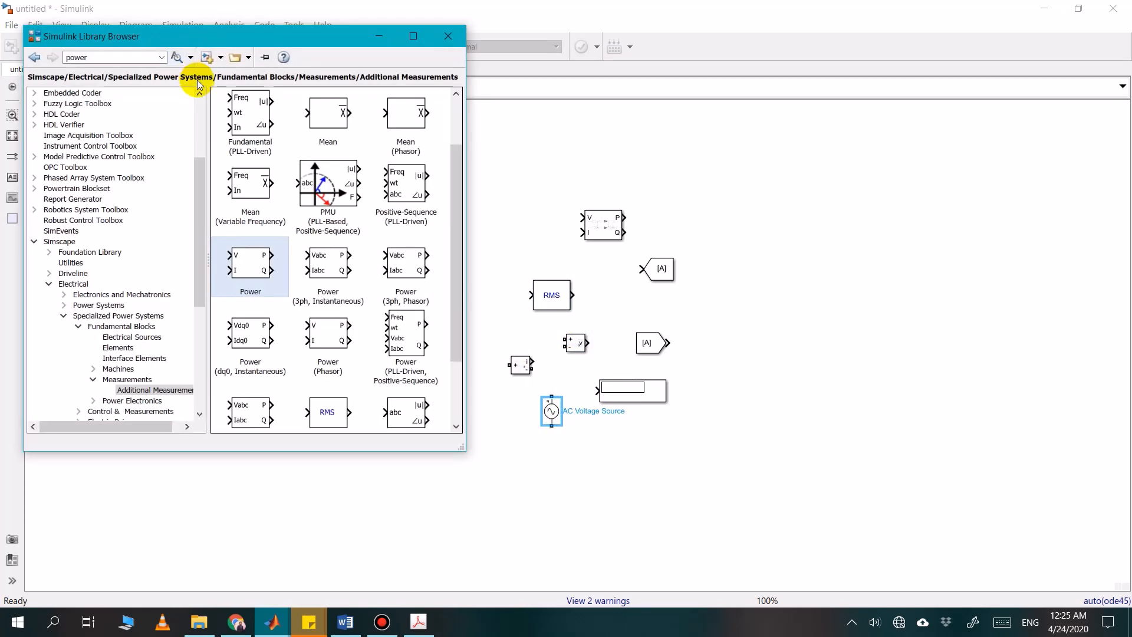
click(107, 59)
text(RLC)
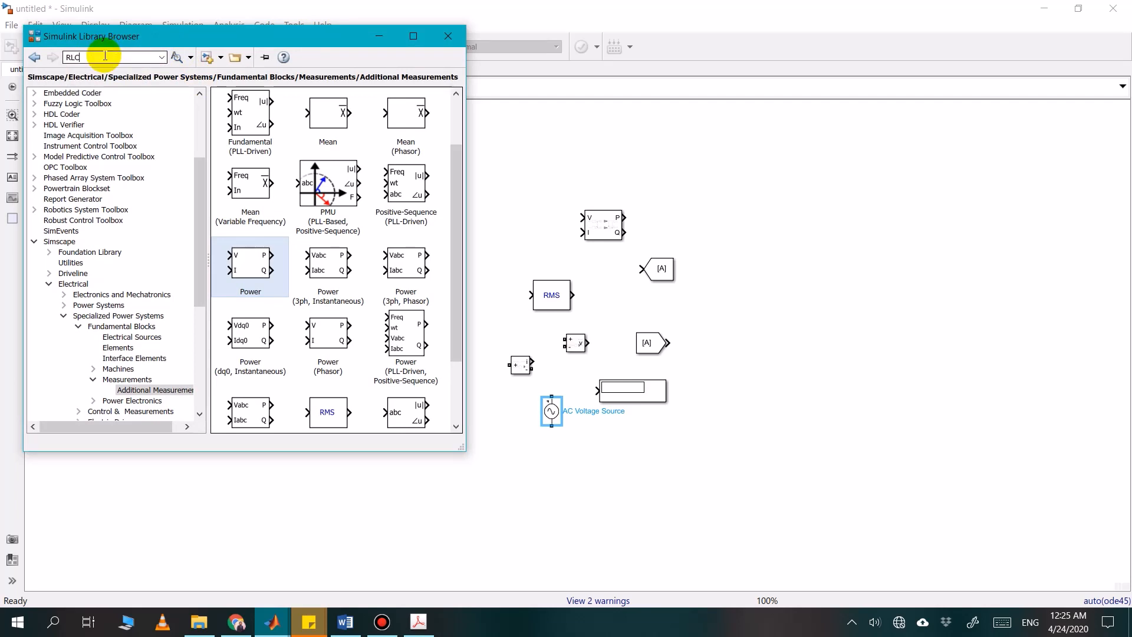
key(Return)
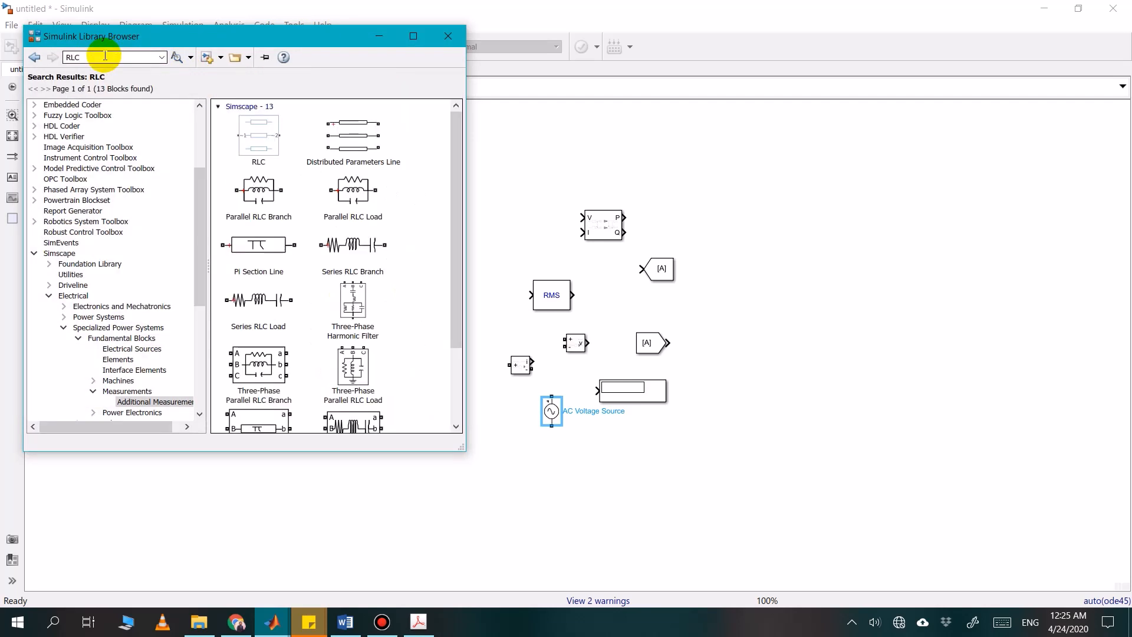
click(363, 271)
right_click(361, 255)
click(381, 256)
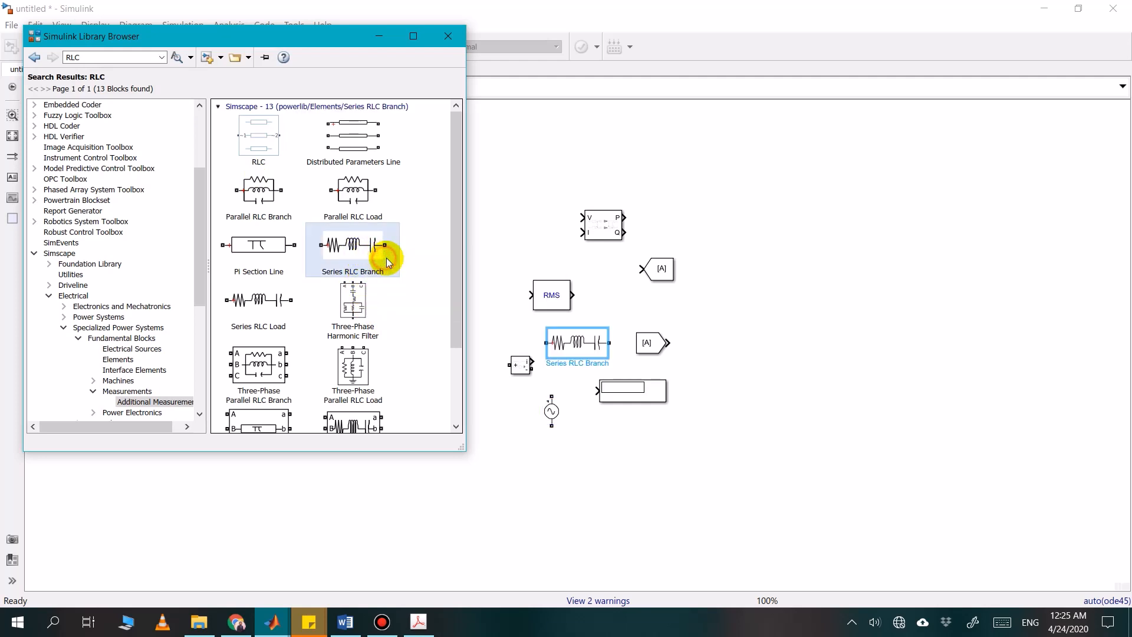
Move the Series RLC Branch to free space beside the RMS block and set its branch type to R
click(573, 345)
drag(573, 345, 465, 306)
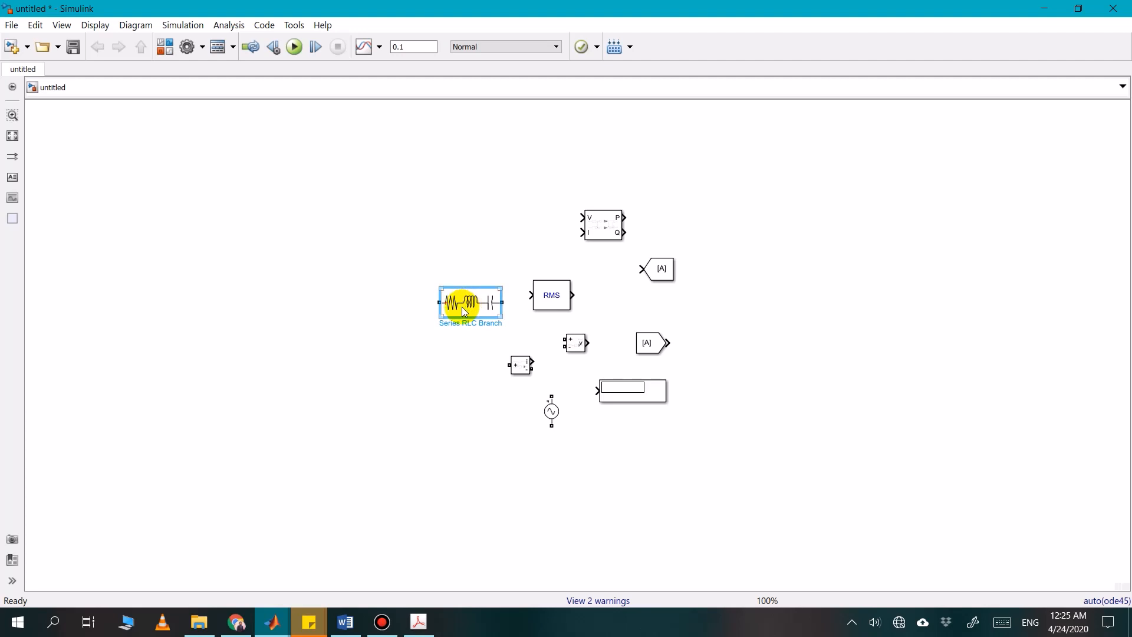
double_click(464, 310)
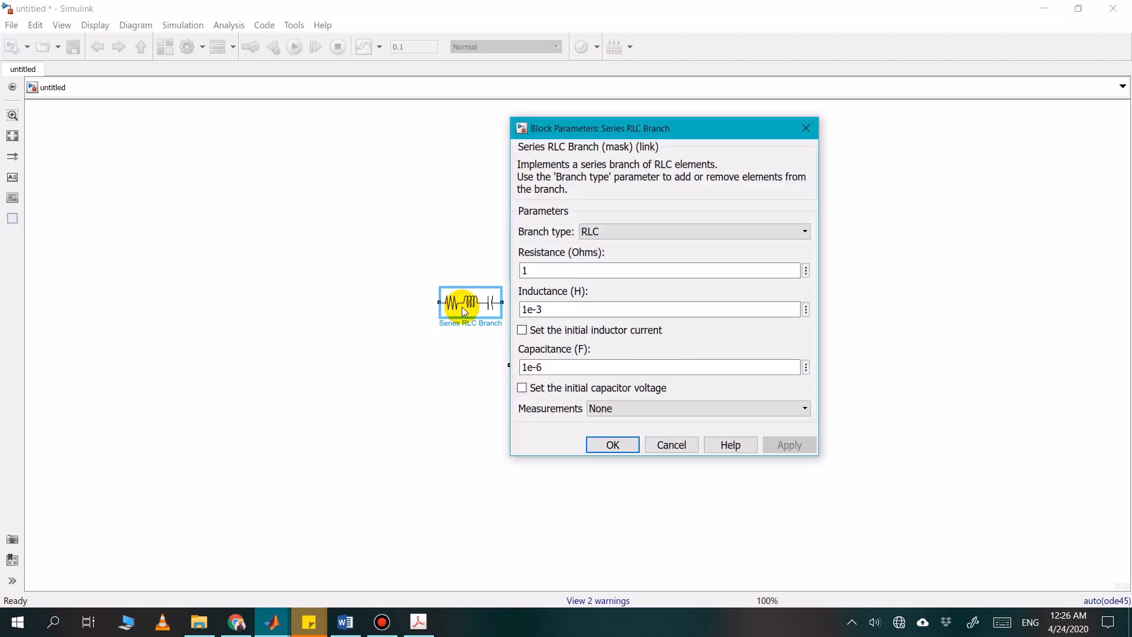
click(642, 230)
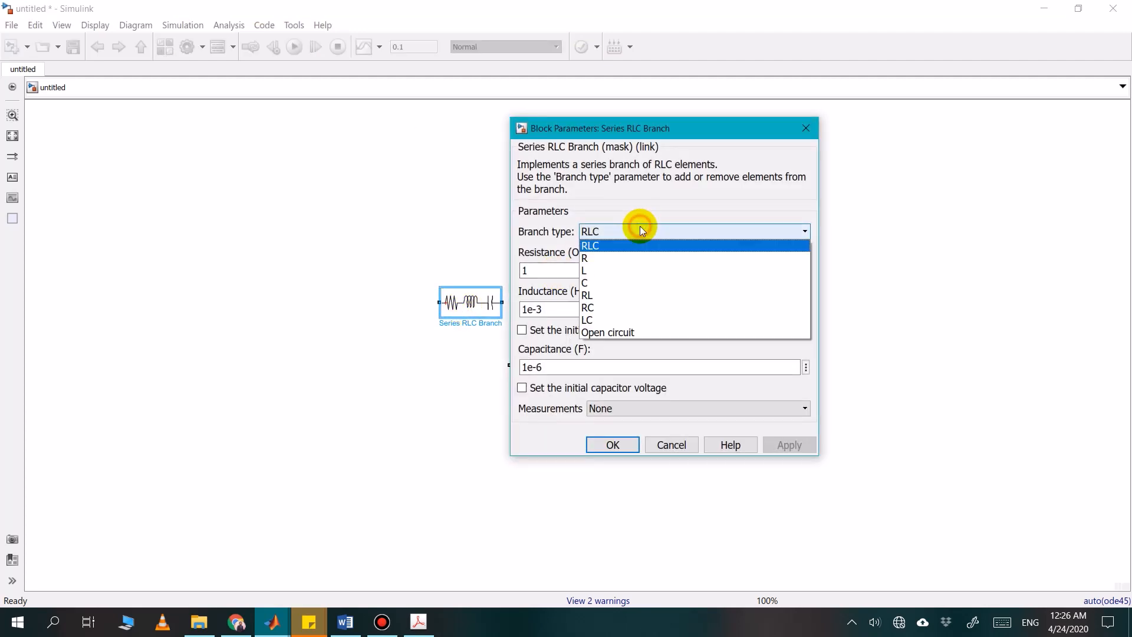
click(604, 262)
click(605, 231)
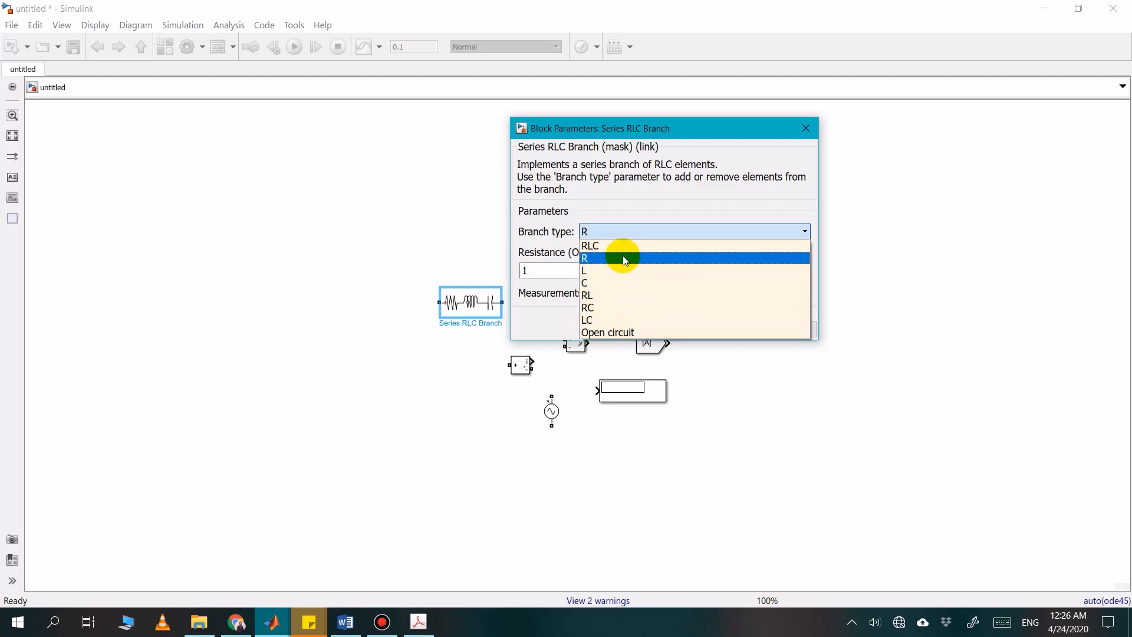
click(625, 261)
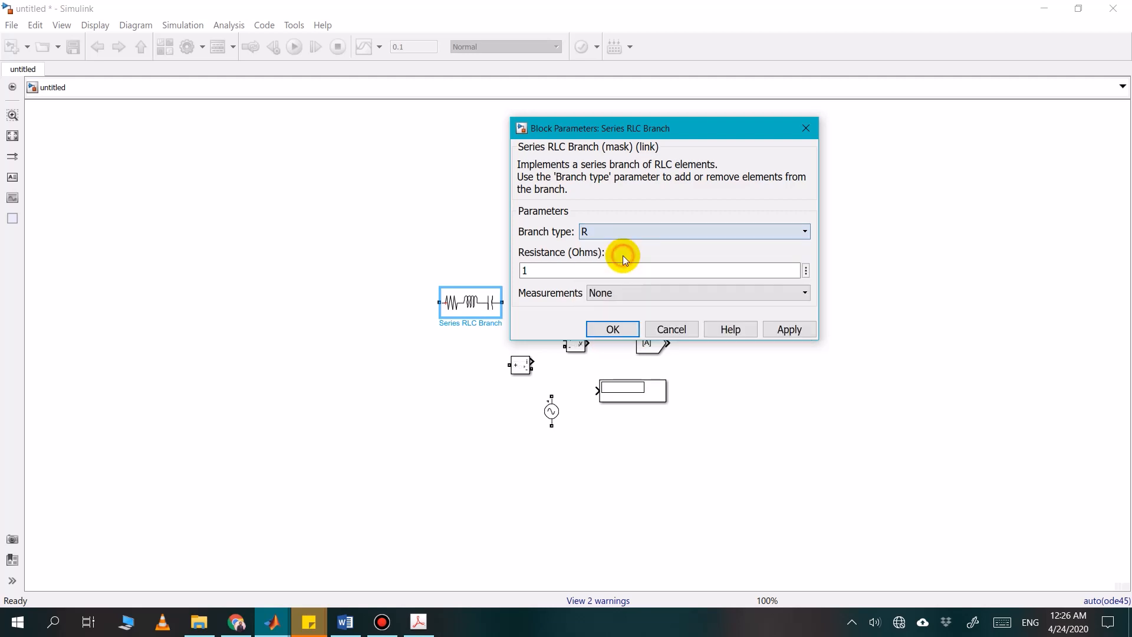
click(602, 332)
Shrink the resistor block slightly by resizing it from its lower corner
click(446, 372)
click(478, 312)
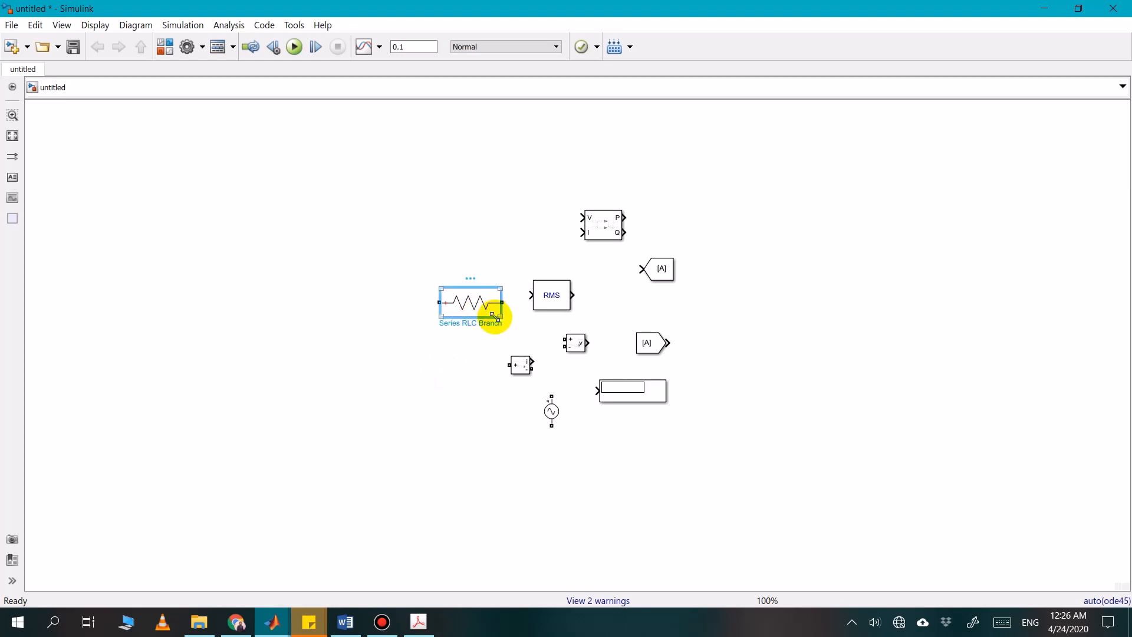
drag(497, 317, 488, 309)
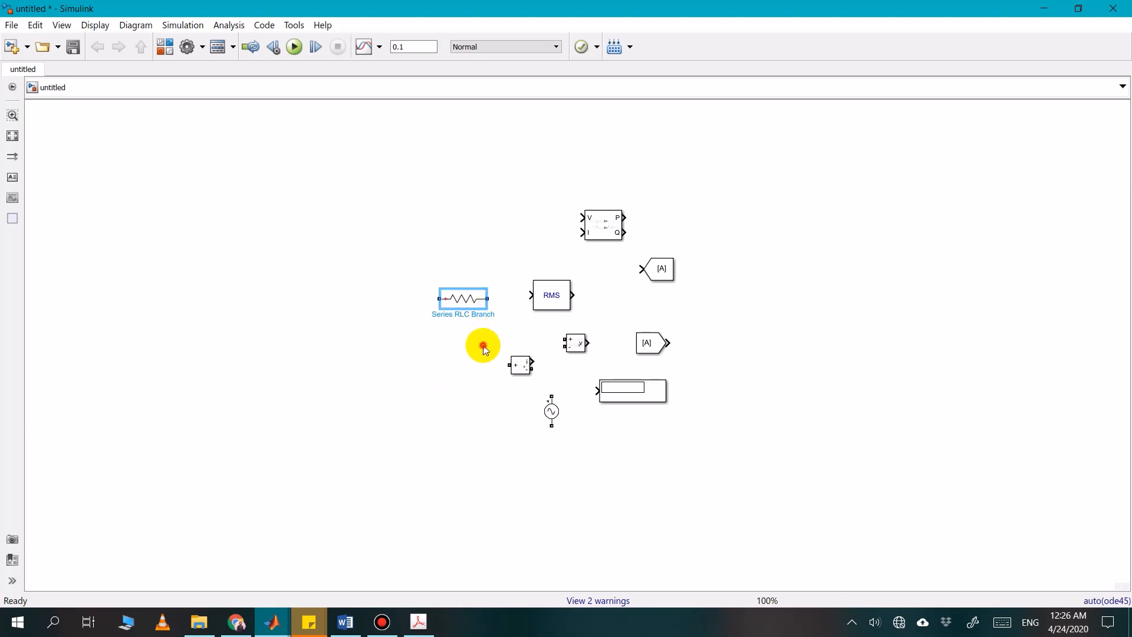
Duplicate the resistor block, place the copy directly below it, and set the copy's branch type to L
click(470, 301)
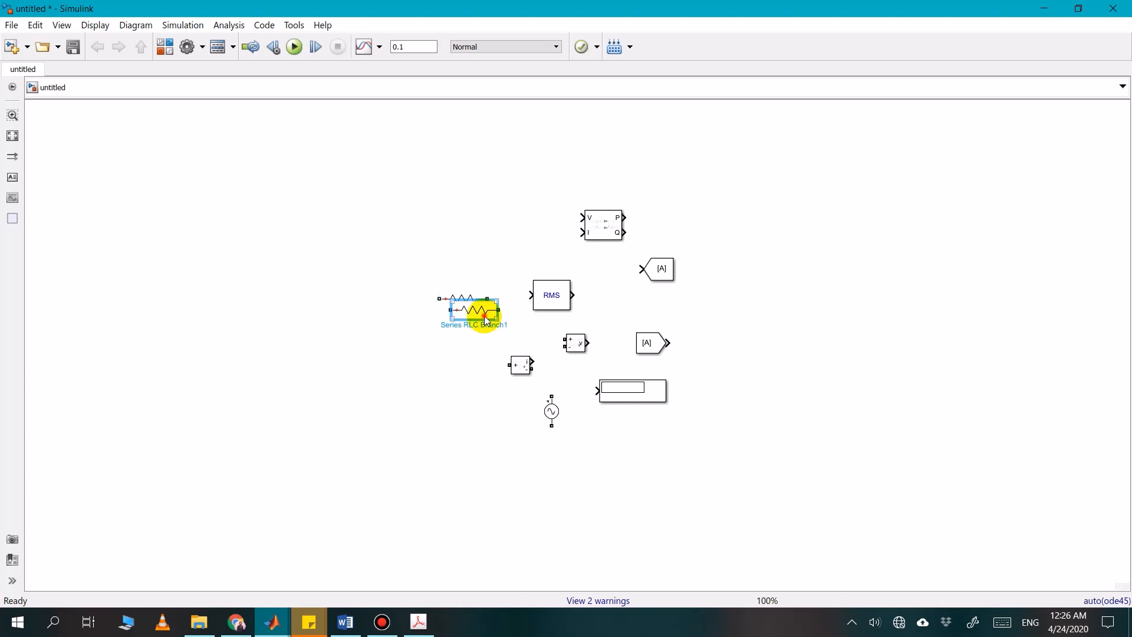
drag(482, 309, 477, 349)
double_click(478, 349)
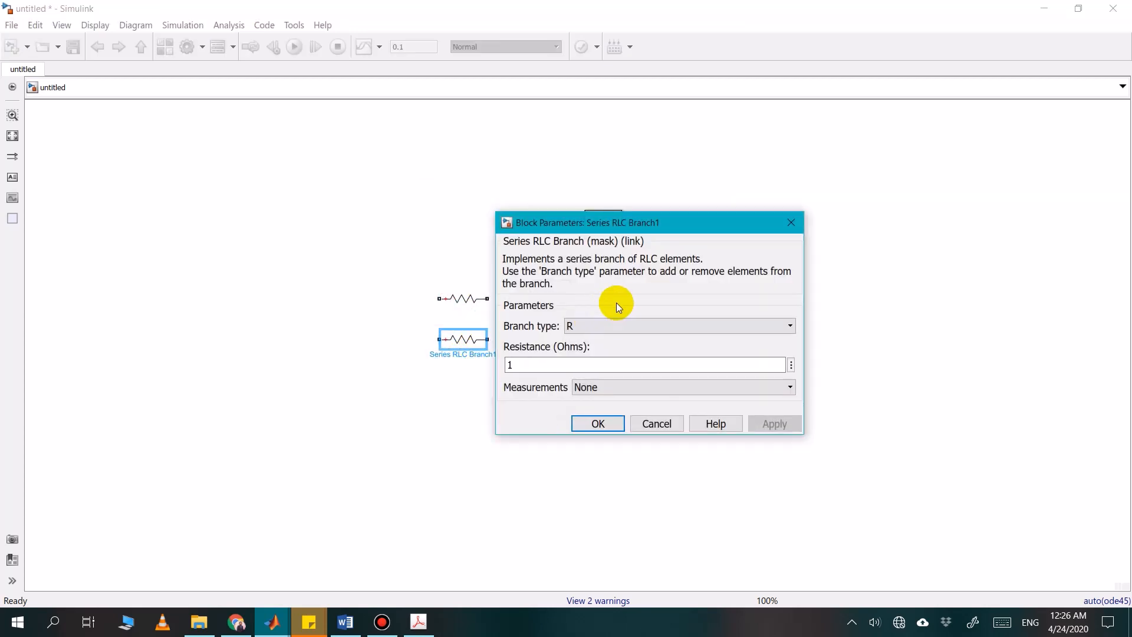
click(624, 325)
click(581, 365)
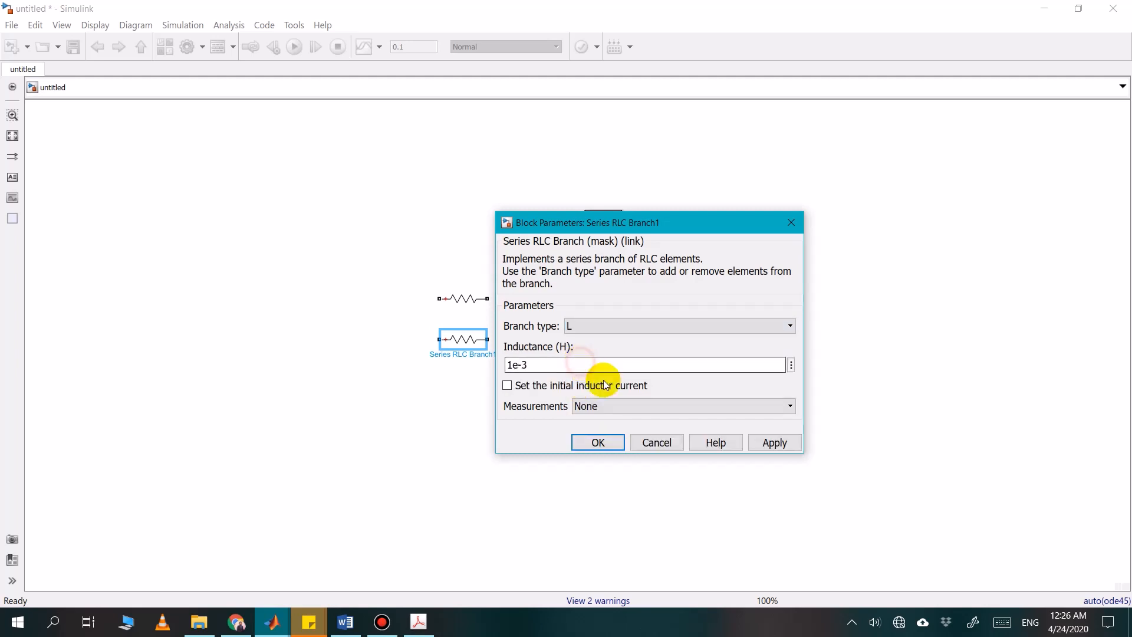
click(596, 444)
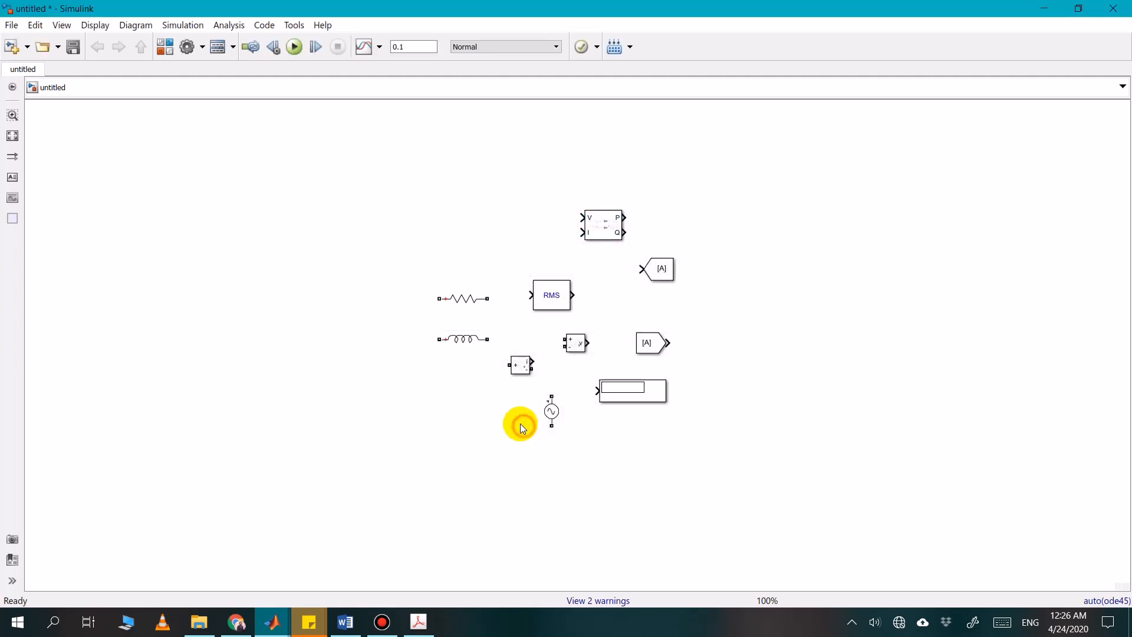
Rotate the inductor block clockwise to stand vertically and move it slightly further below the resistor
click(470, 344)
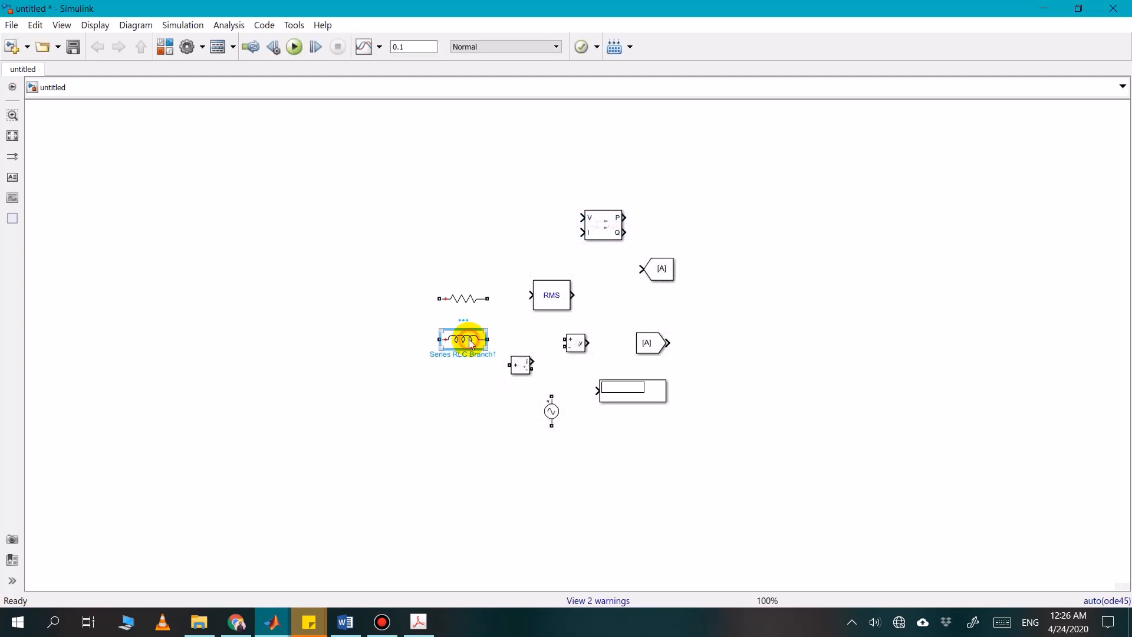
right_click(470, 344)
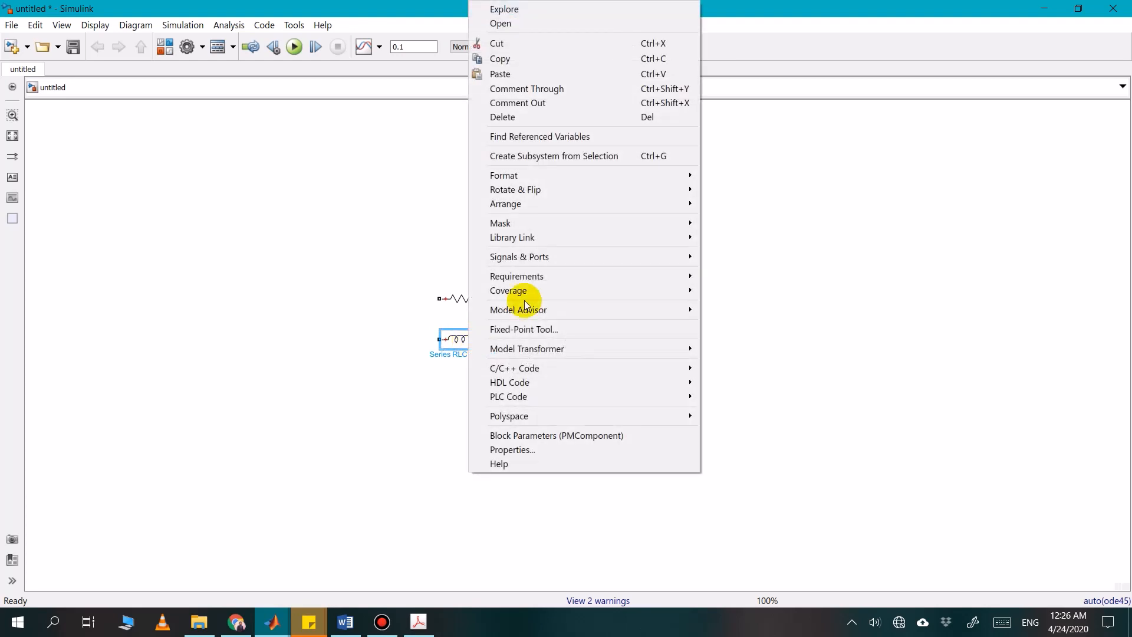
mouse_move(659, 192)
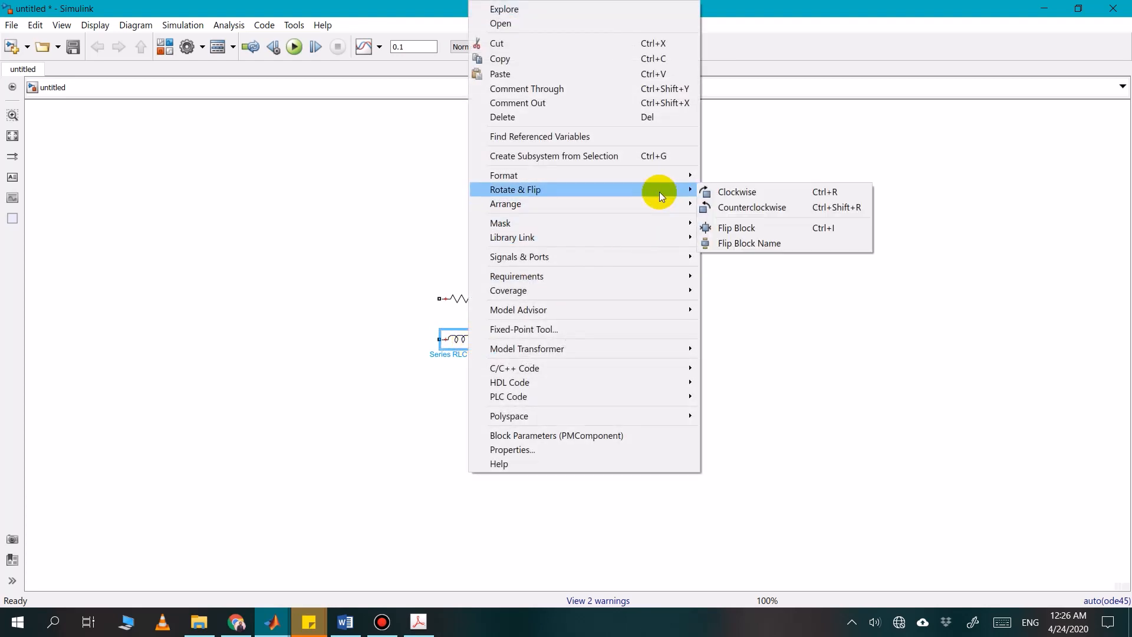
click(736, 192)
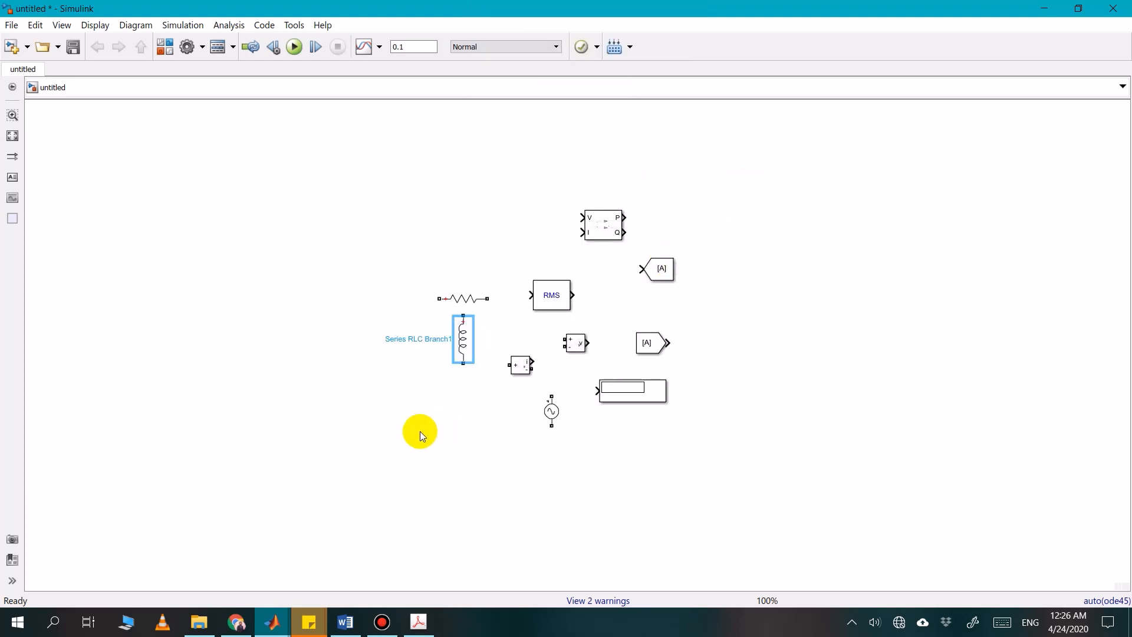
drag(468, 345, 467, 358)
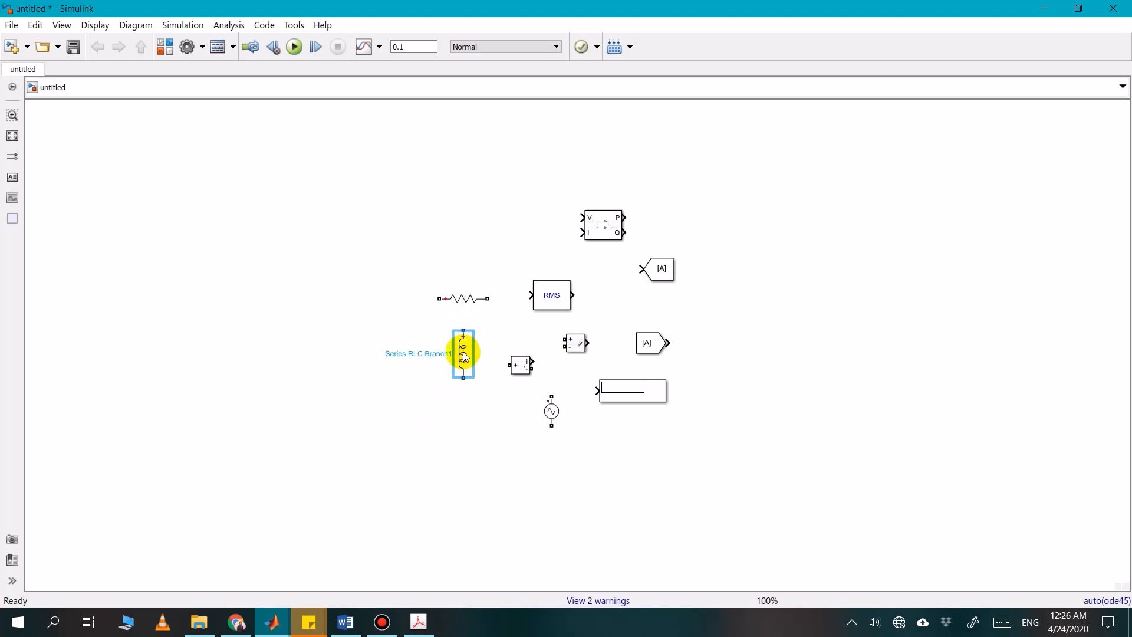
Duplicate the resistor block and place the copy above the original in the free space beside the Power block
click(468, 309)
key(ctrl+c)
key(ctrl+v)
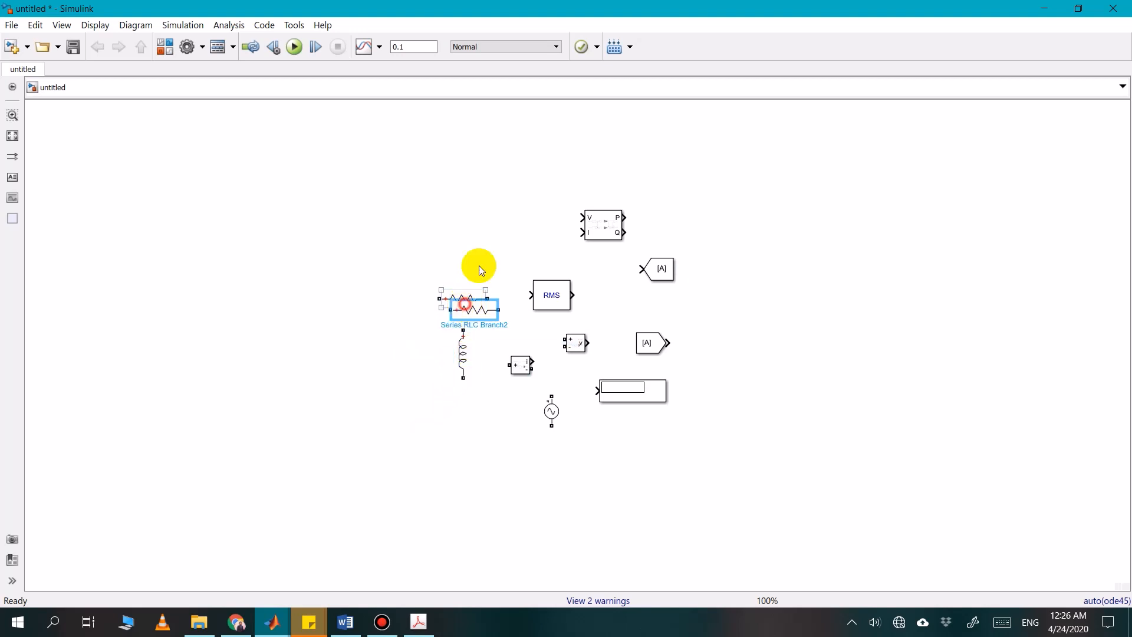
drag(482, 271, 492, 227)
Rotate the original resistor clockwise to stand vertically and move it to free space on the far side of the inductor
click(466, 301)
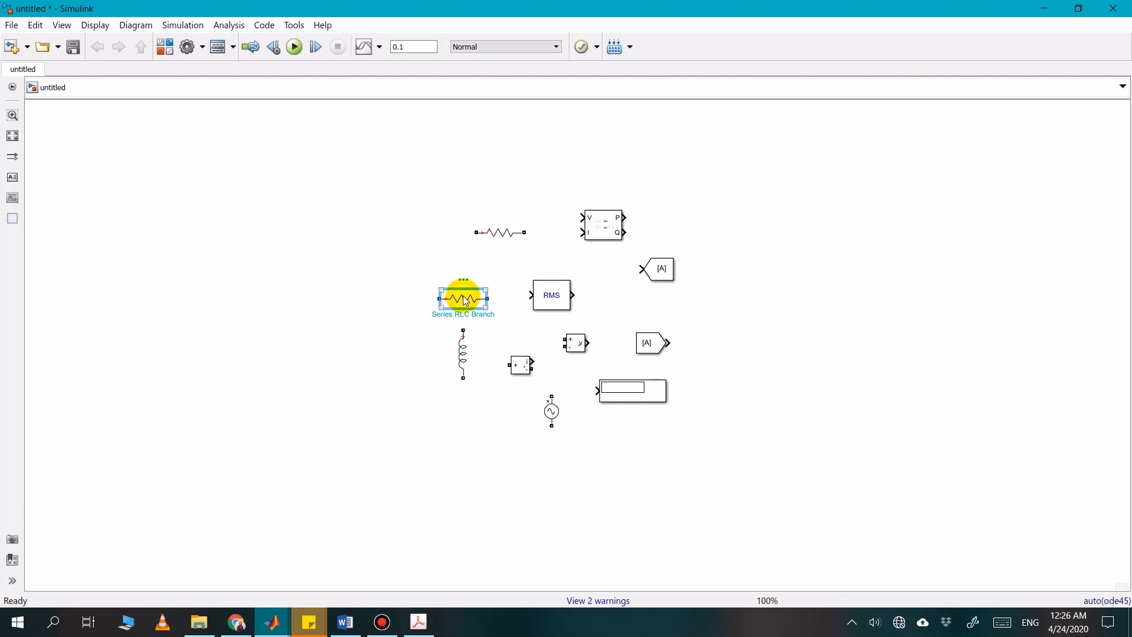
right_click(466, 301)
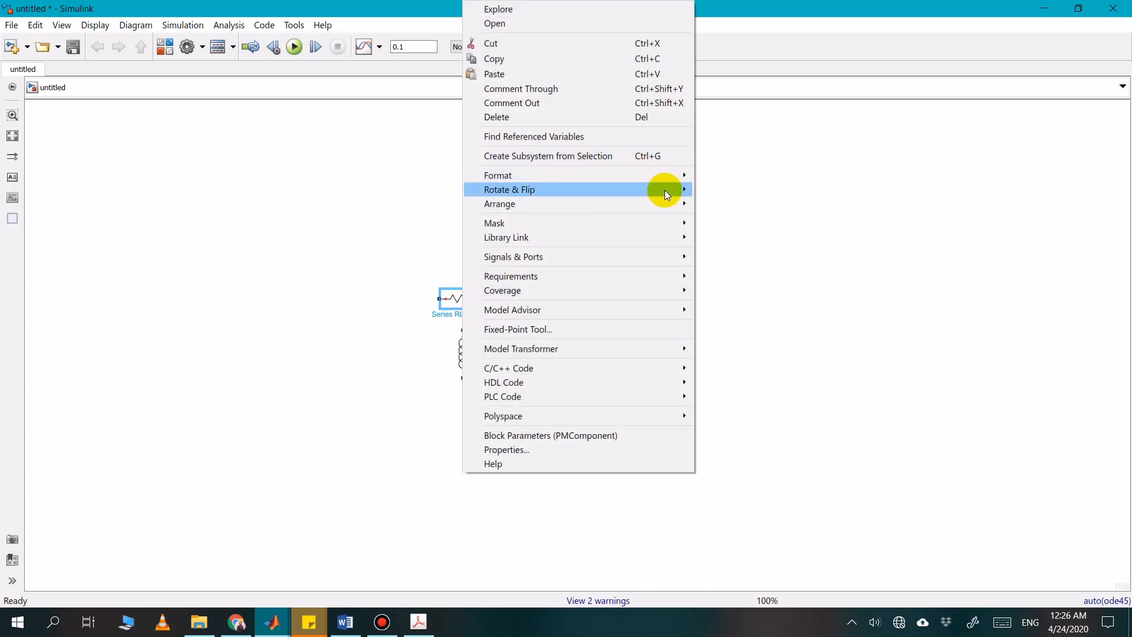
mouse_move(664, 190)
click(709, 192)
drag(465, 297, 363, 349)
Place the inductor beside the vertical resistor and wire their upper and lower ends together to form a parallel branch
mouse_move(478, 345)
mouse_down()
mouse_move(412, 339)
mouse_move(360, 314)
mouse_up()
click(442, 338)
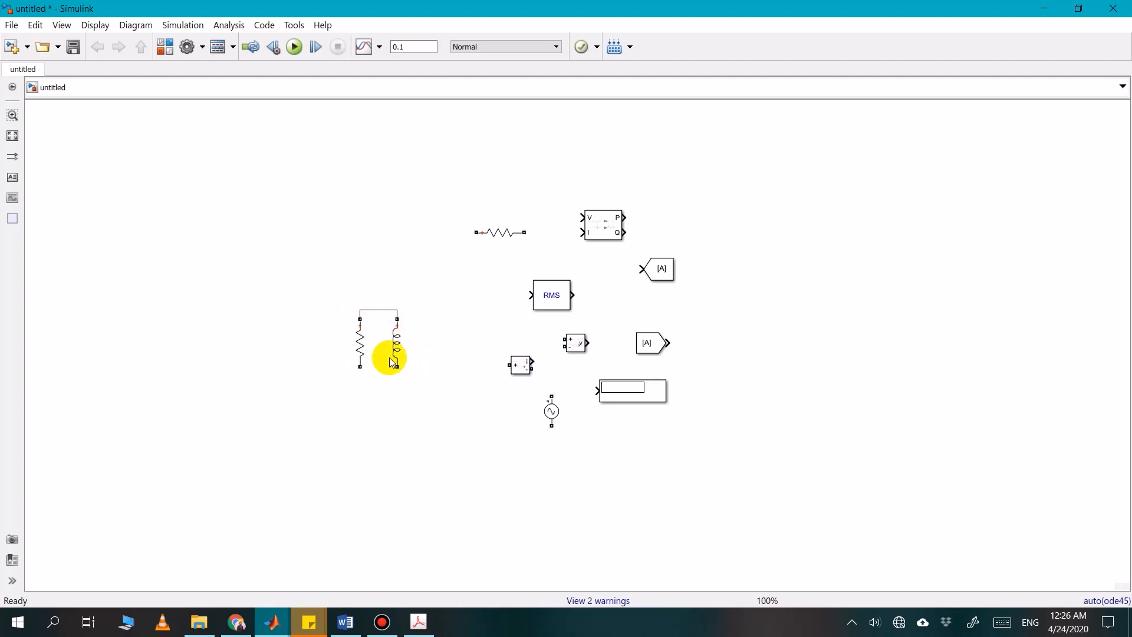
drag(396, 367, 359, 367)
click(407, 366)
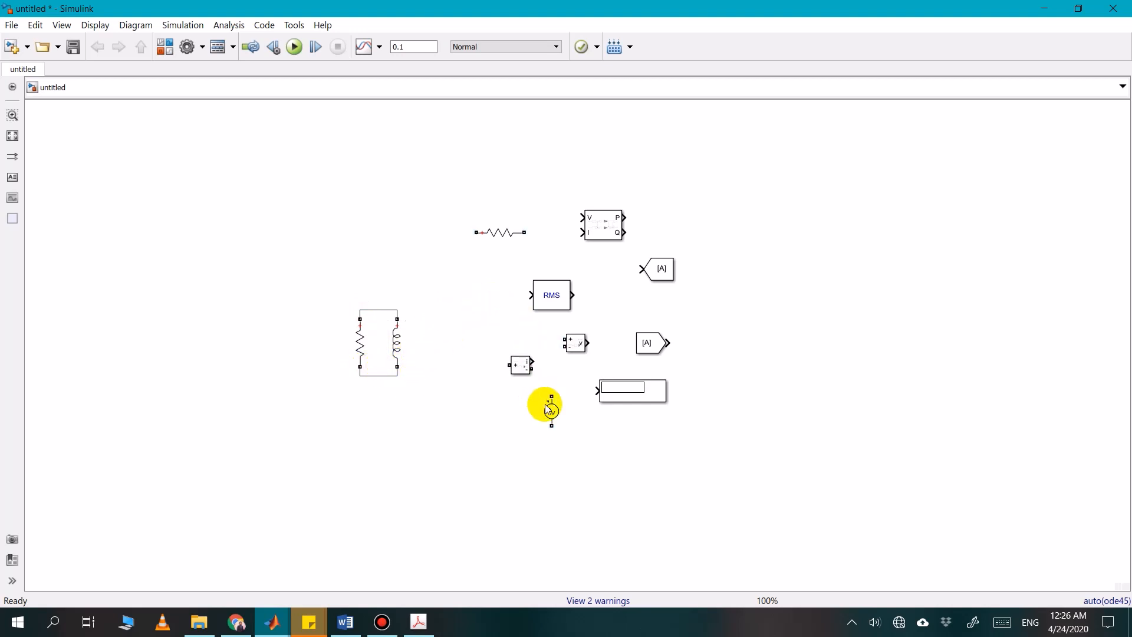
Move the AC Voltage Source to the left of the parallel R-L branch and the Current Measurement above the gap between them
drag(551, 410, 212, 341)
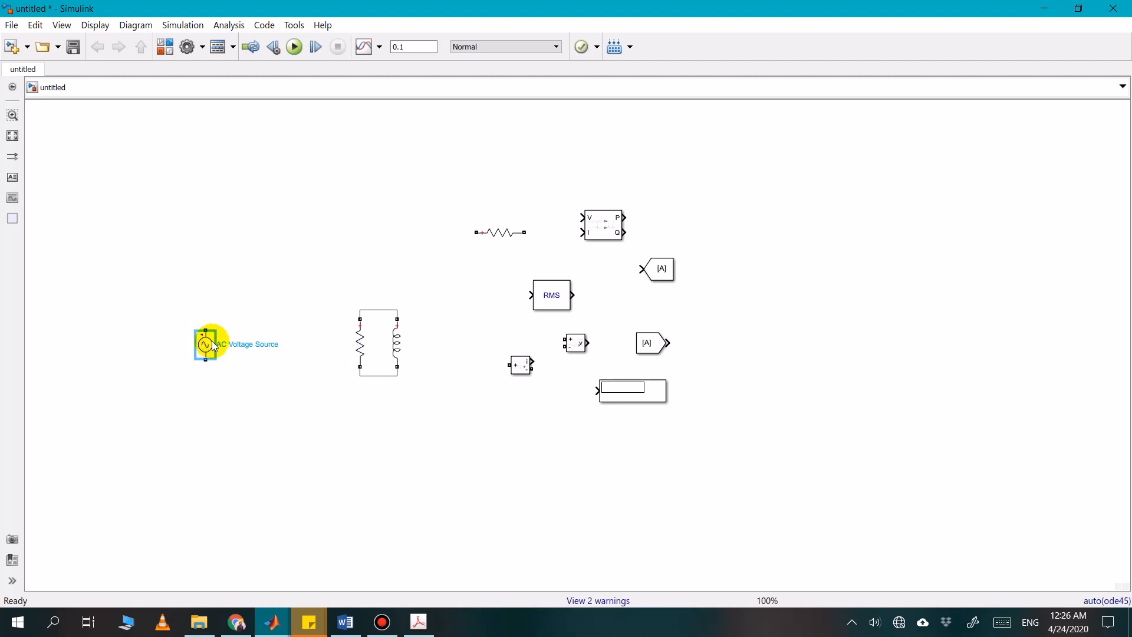
click(393, 415)
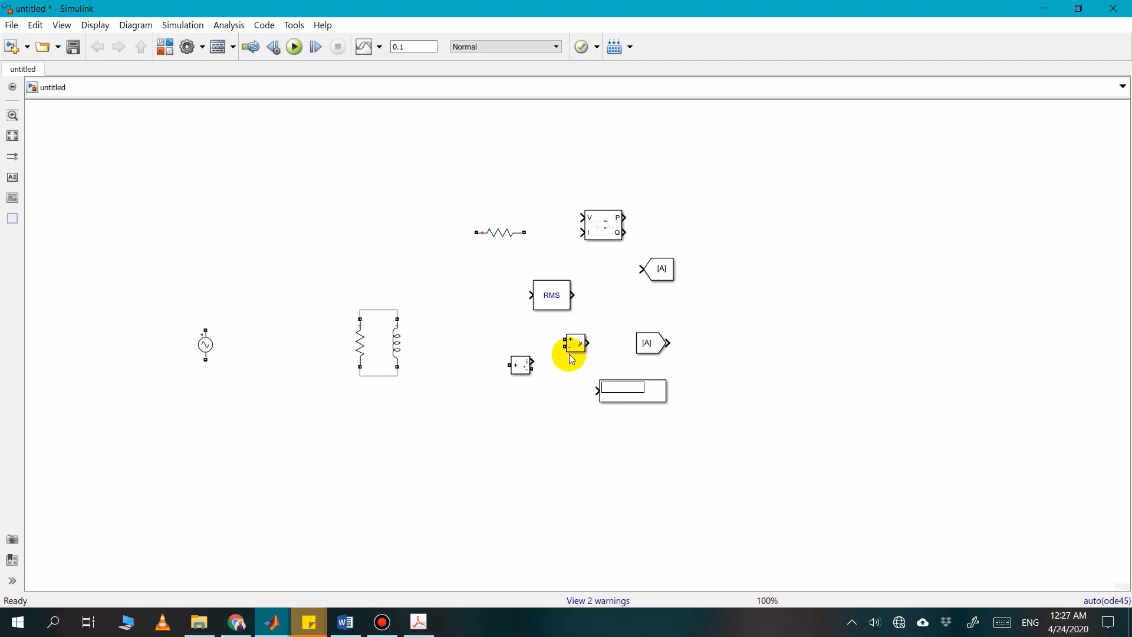
drag(523, 362, 263, 287)
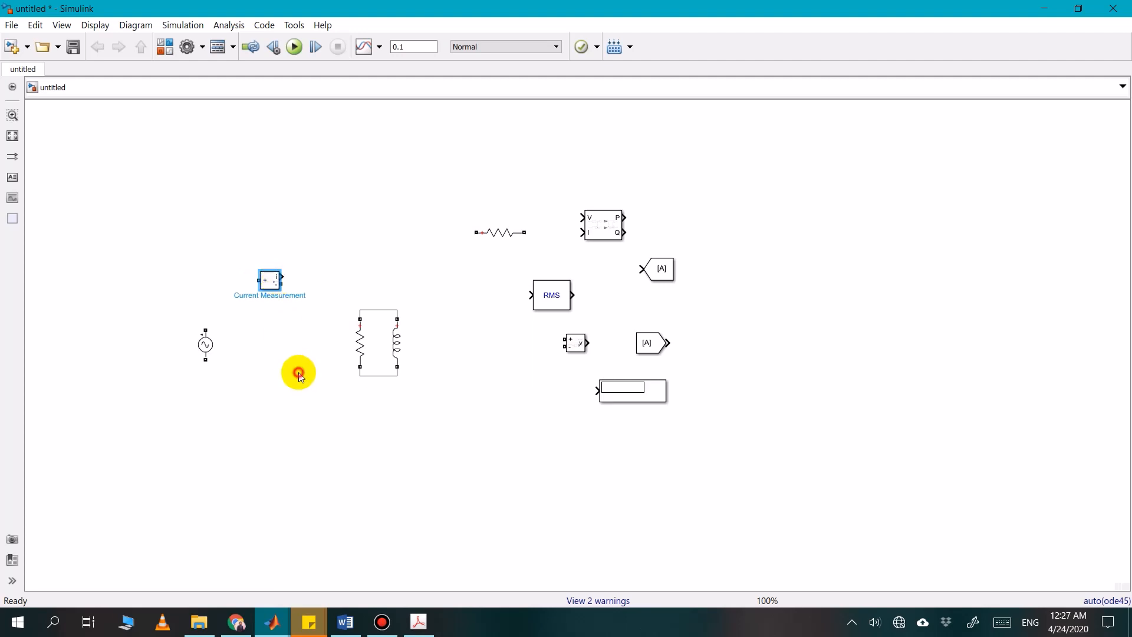
click(298, 371)
Wire the Current Measurement in series between the source's positive terminal and the top of the parallel R-L branch
drag(258, 281, 207, 325)
click(208, 351)
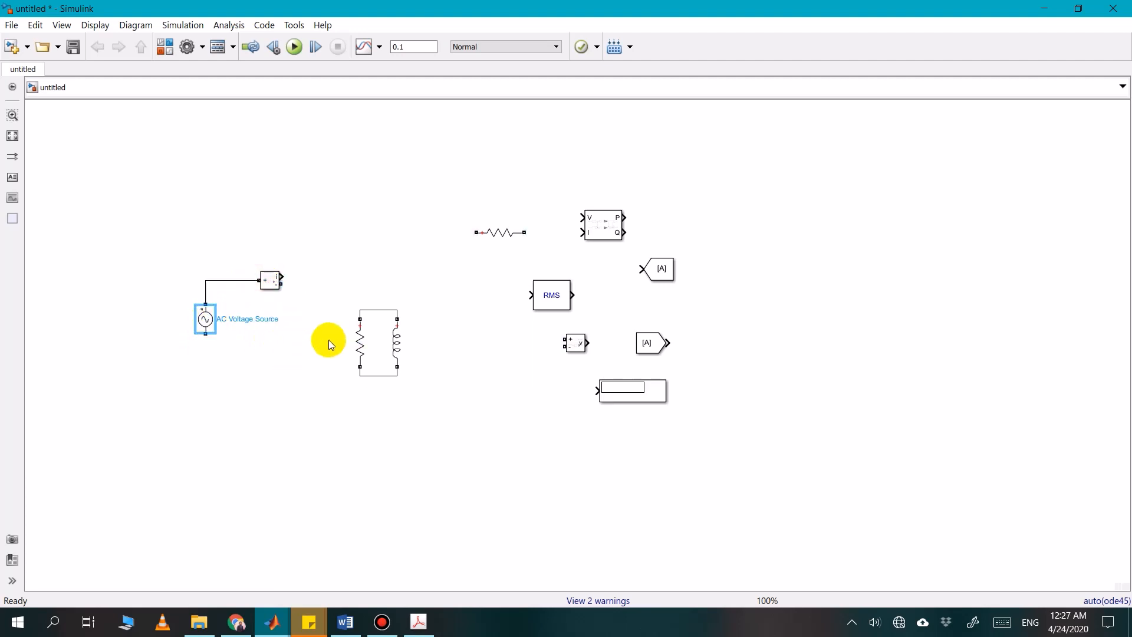
drag(360, 341, 362, 295)
click(356, 290)
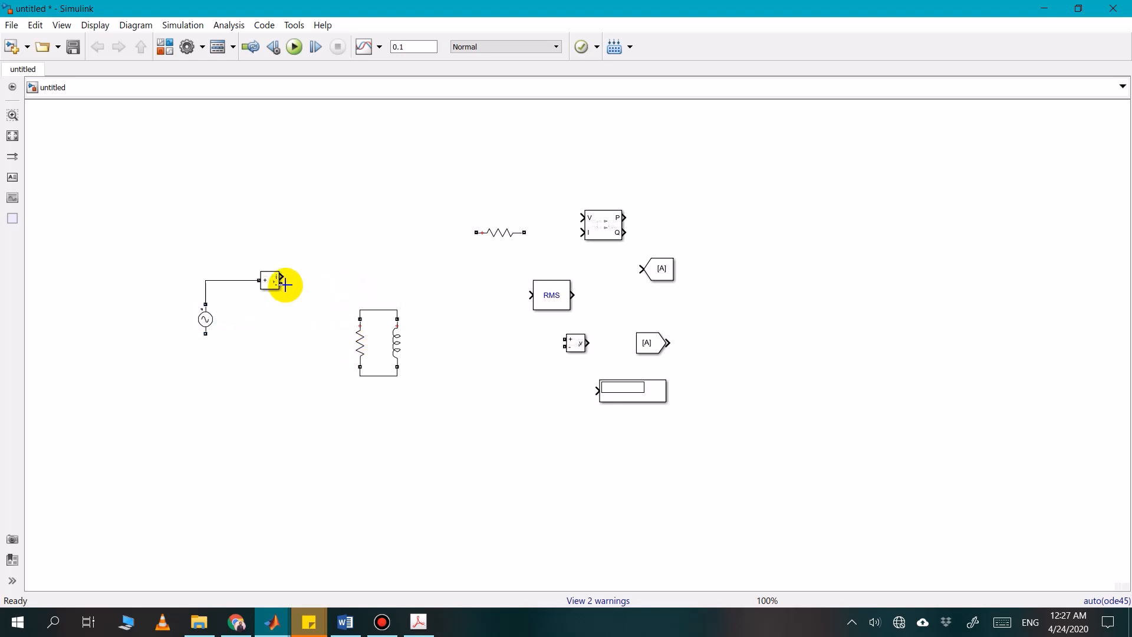
drag(286, 284, 376, 310)
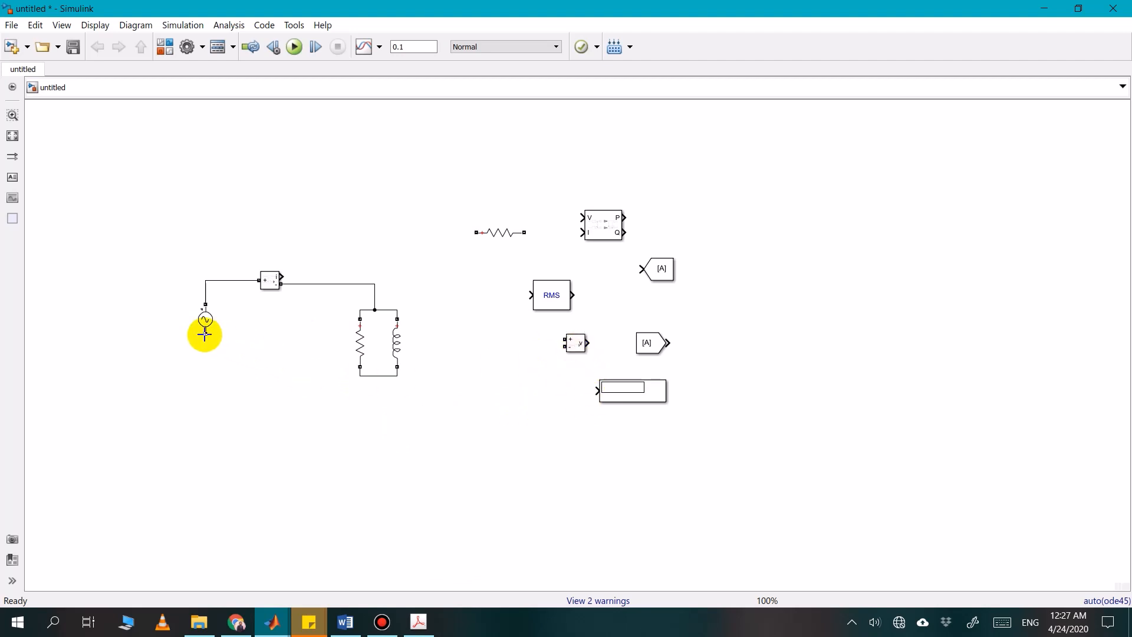
Connect the source's lower terminal to the bottom of the parallel branch, and move the source slightly down
mouse_move(206, 335)
mouse_down()
mouse_move(346, 387)
mouse_move(378, 377)
mouse_move(333, 381)
mouse_move(376, 388)
mouse_up()
click(332, 381)
click(333, 379)
click(386, 393)
click(394, 393)
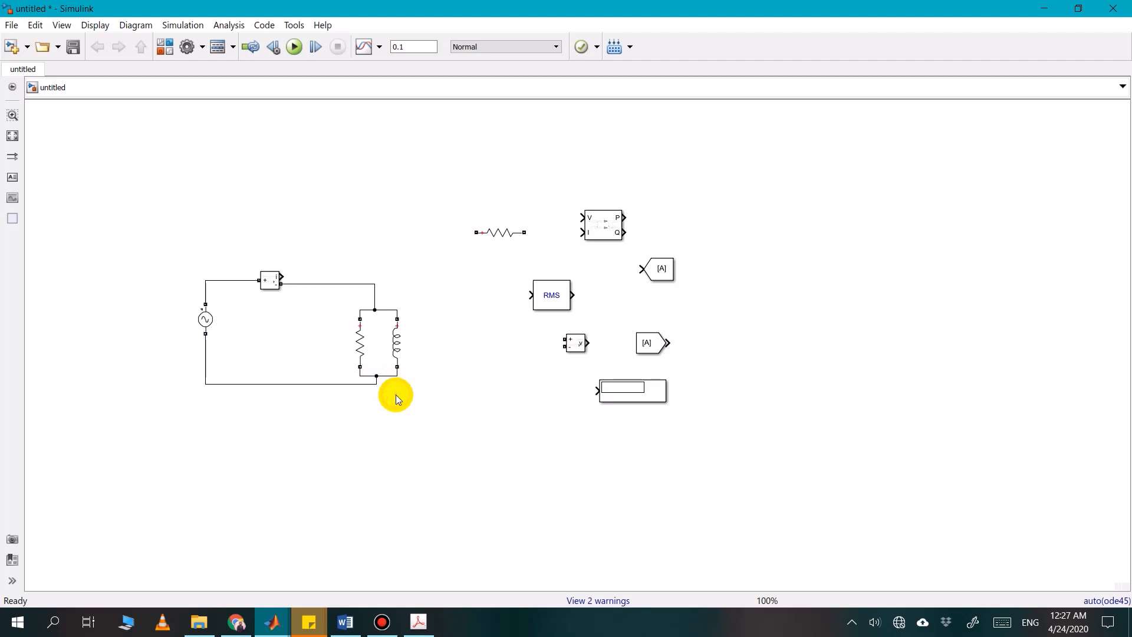
click(208, 330)
drag(207, 330, 206, 345)
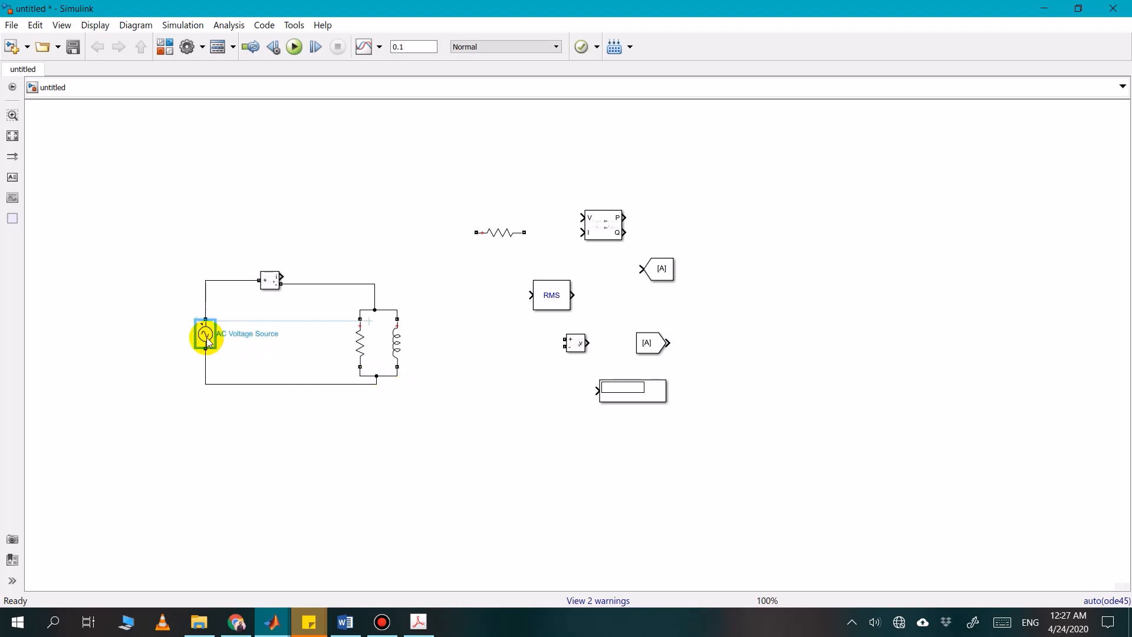
click(277, 345)
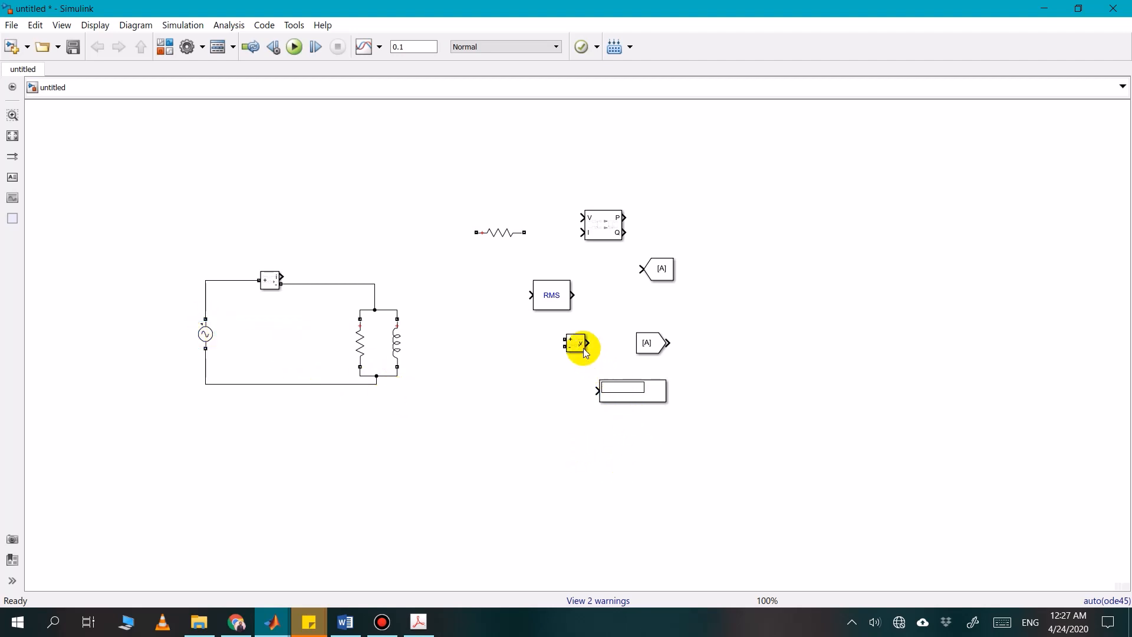
Place the Voltage Measurement block inside the source loop and connect it across the AC Voltage Source
drag(576, 339, 229, 281)
click(235, 324)
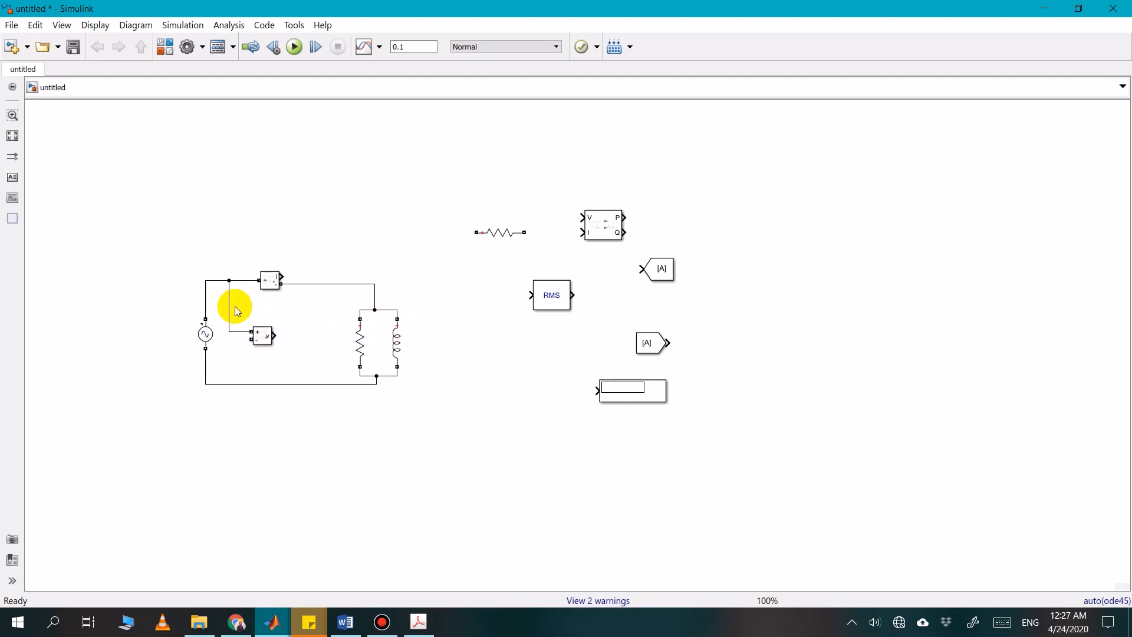
drag(251, 341, 227, 379)
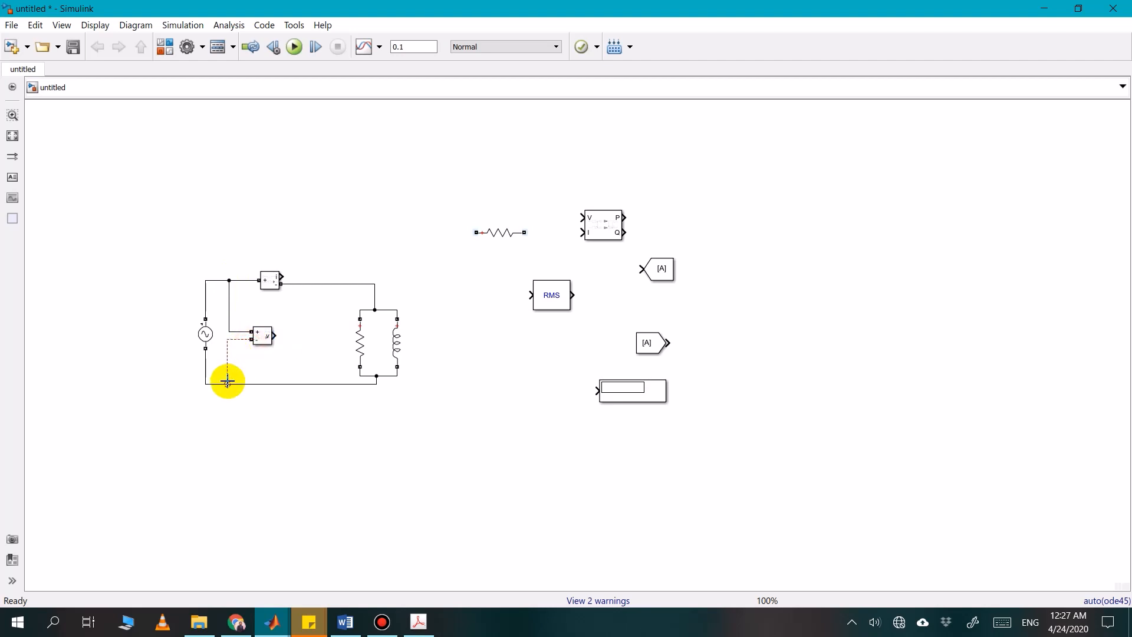
drag(266, 341, 260, 342)
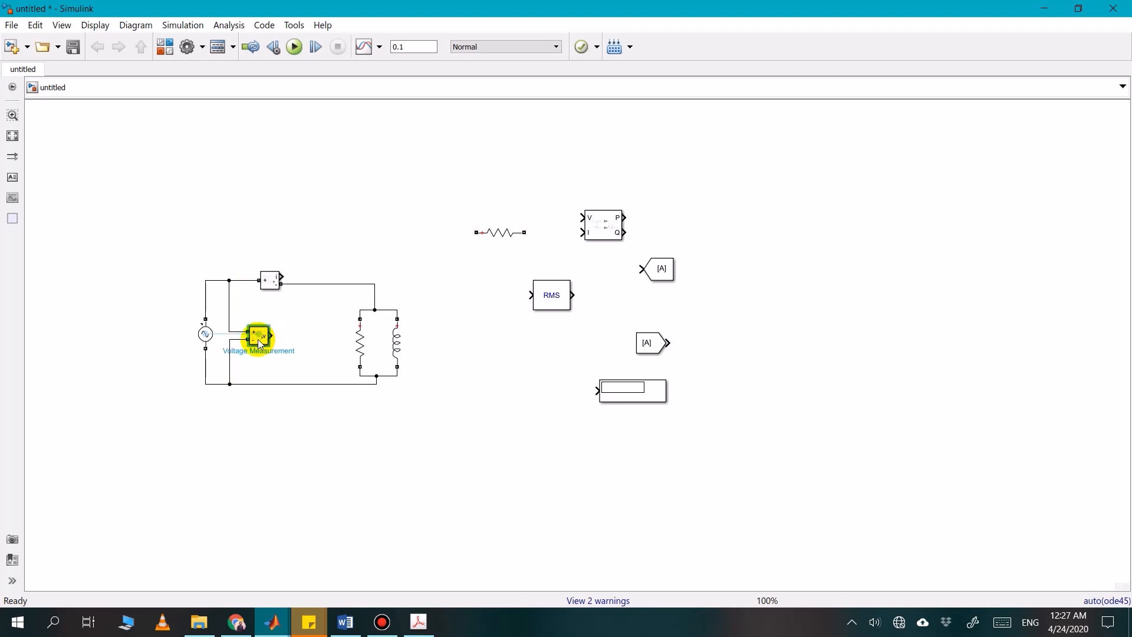
Set the RMS block's fundamental frequency to 50 Hz and its initial RMS value to 0
double_click(561, 303)
double_click(629, 283)
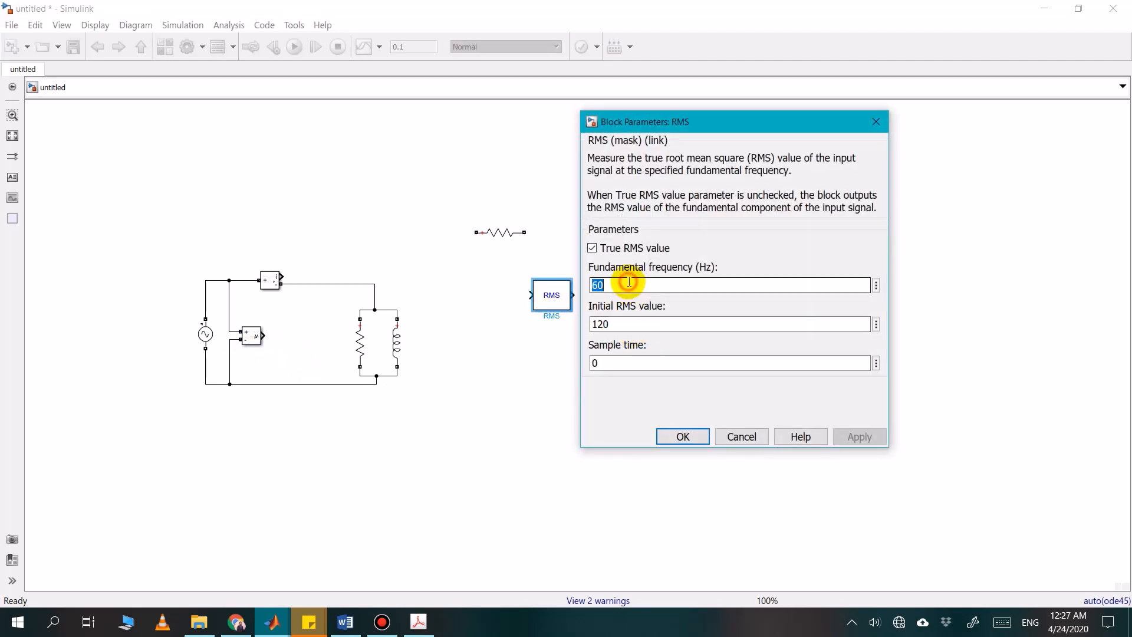
text(5)
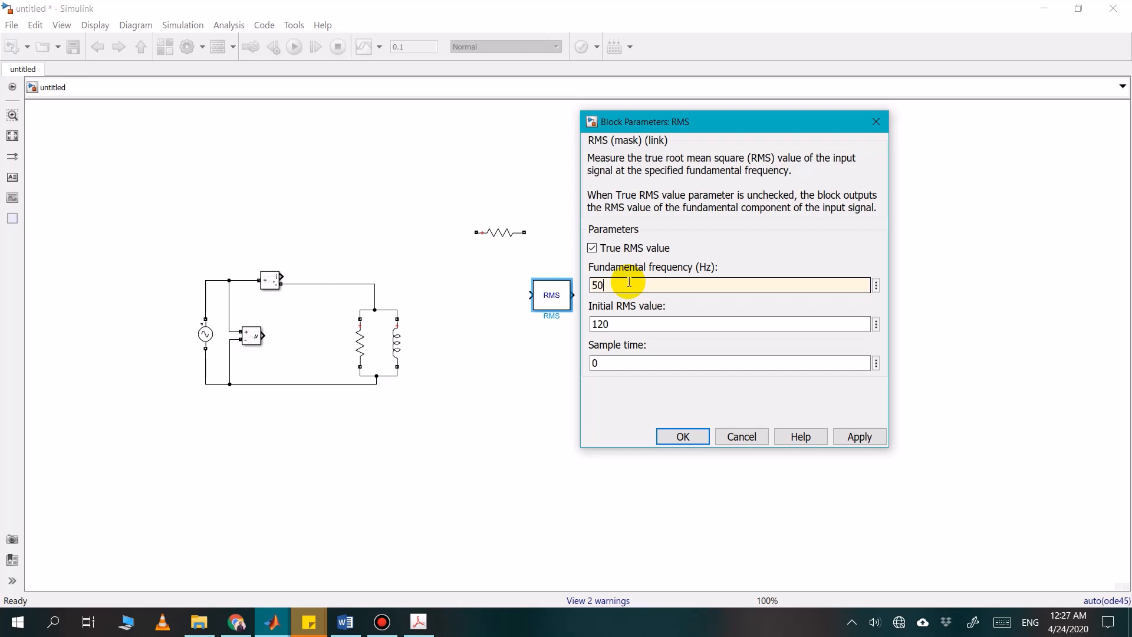
double_click(630, 325)
text(0)
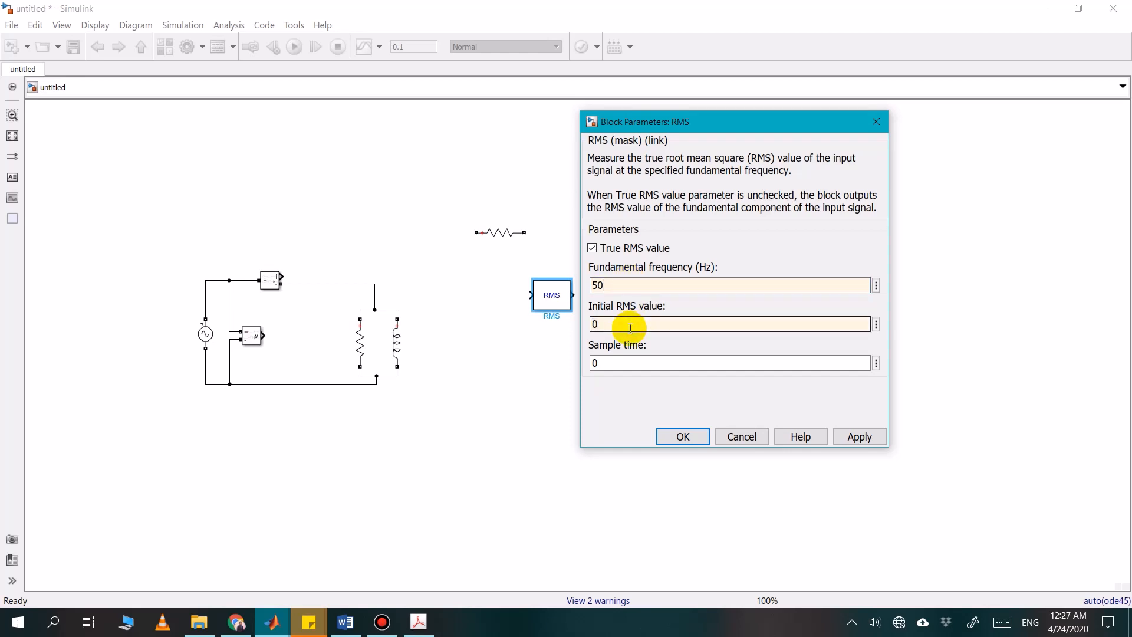
key(Return)
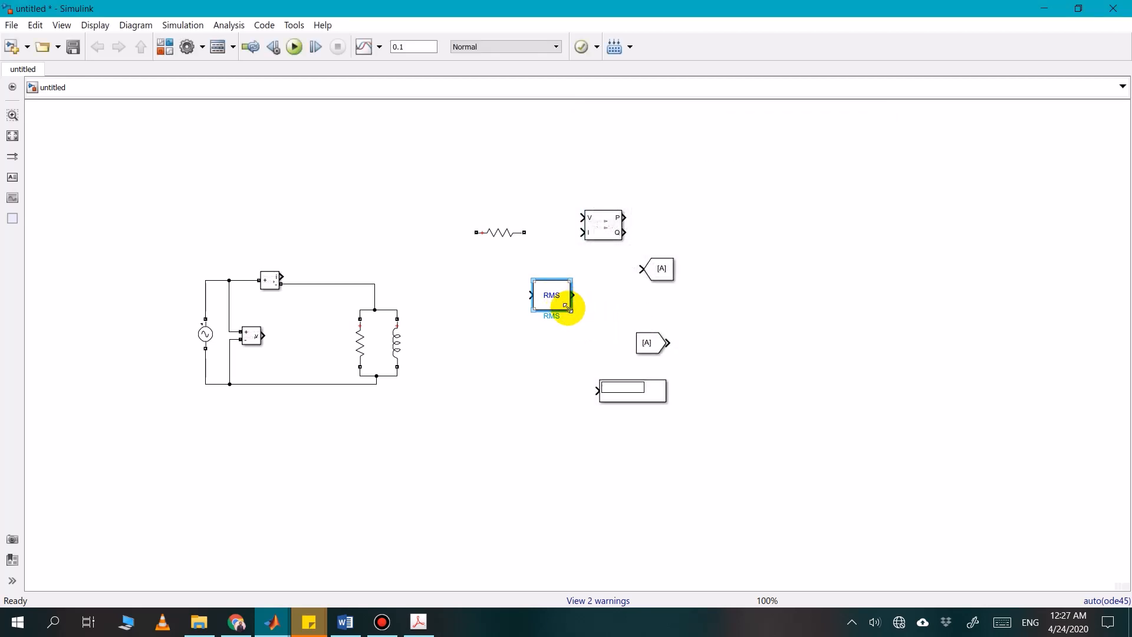
Shrink the RMS block and connect it to the Voltage Measurement output
drag(567, 306, 293, 338)
click(462, 356)
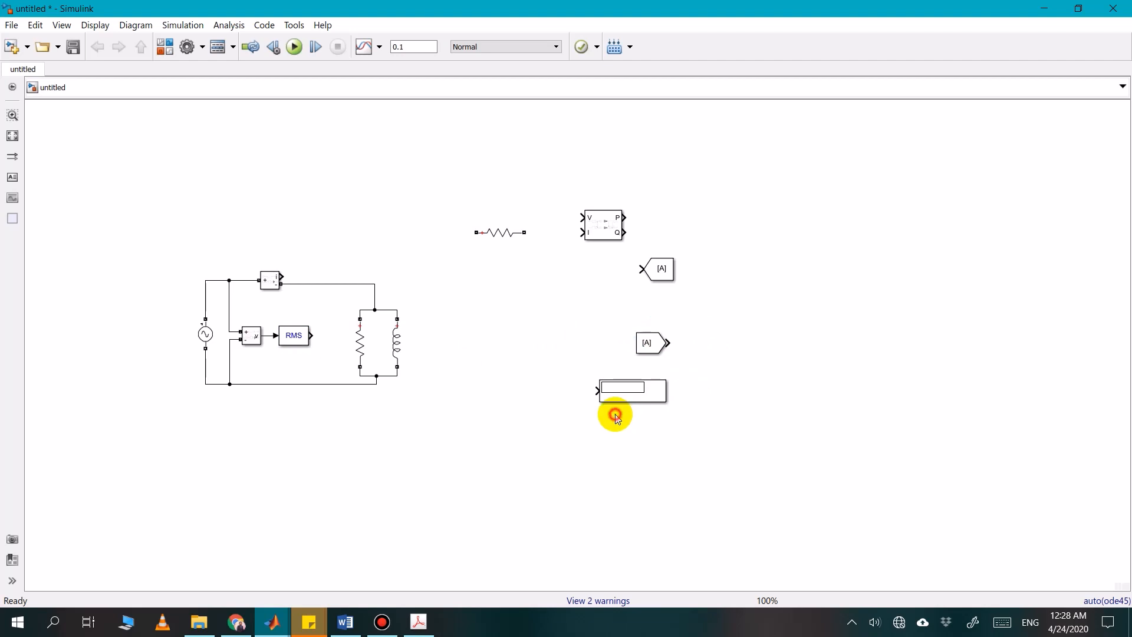
Shrink the Display block and connect it to the RMS output, shifting the parallel R-L branch right to make room
click(647, 387)
drag(667, 403, 521, 400)
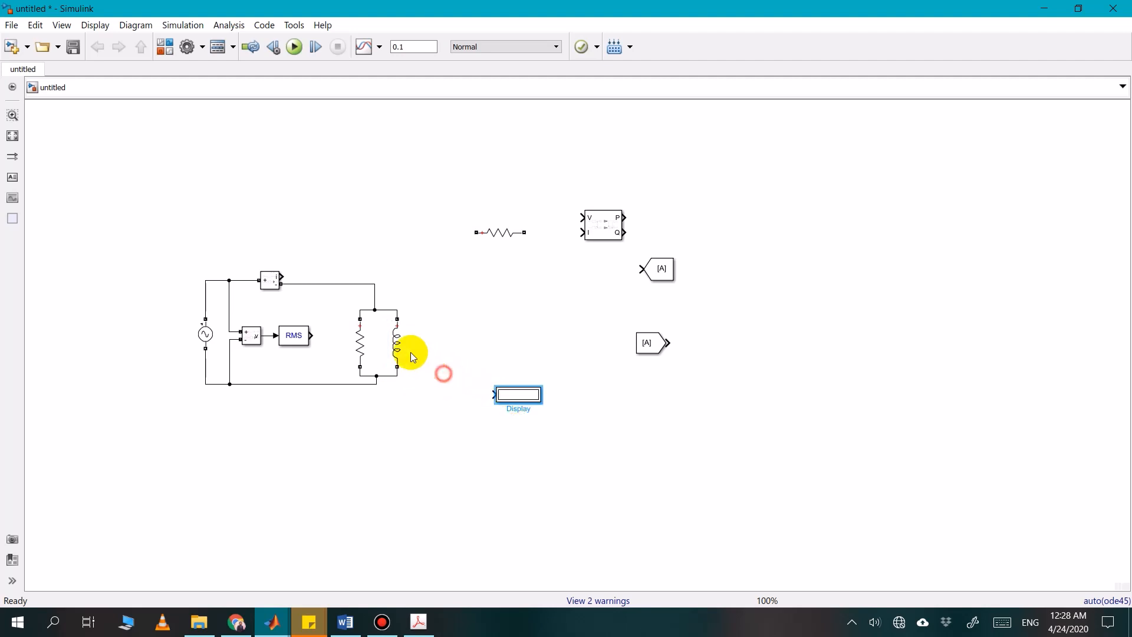
drag(444, 378, 392, 332)
click(459, 384)
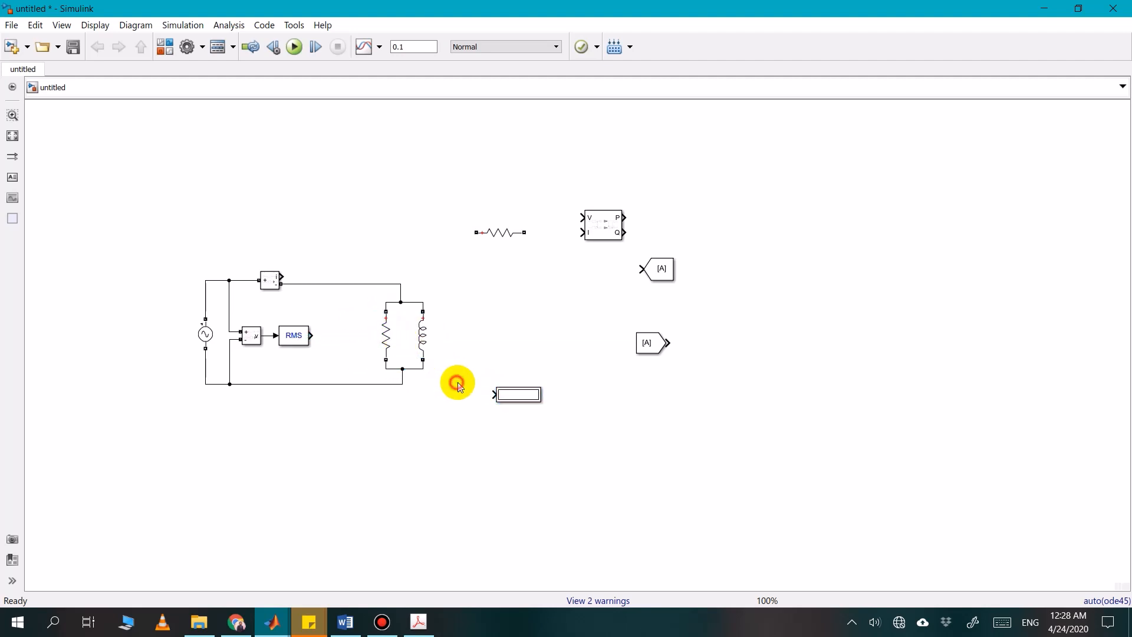
drag(513, 392, 345, 333)
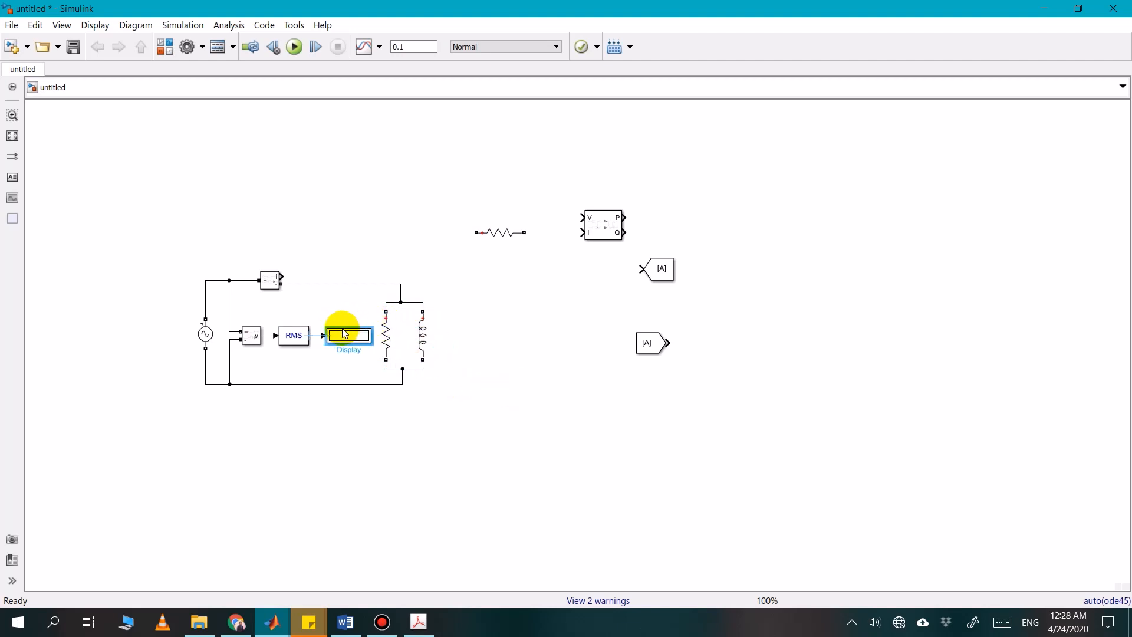
click(438, 413)
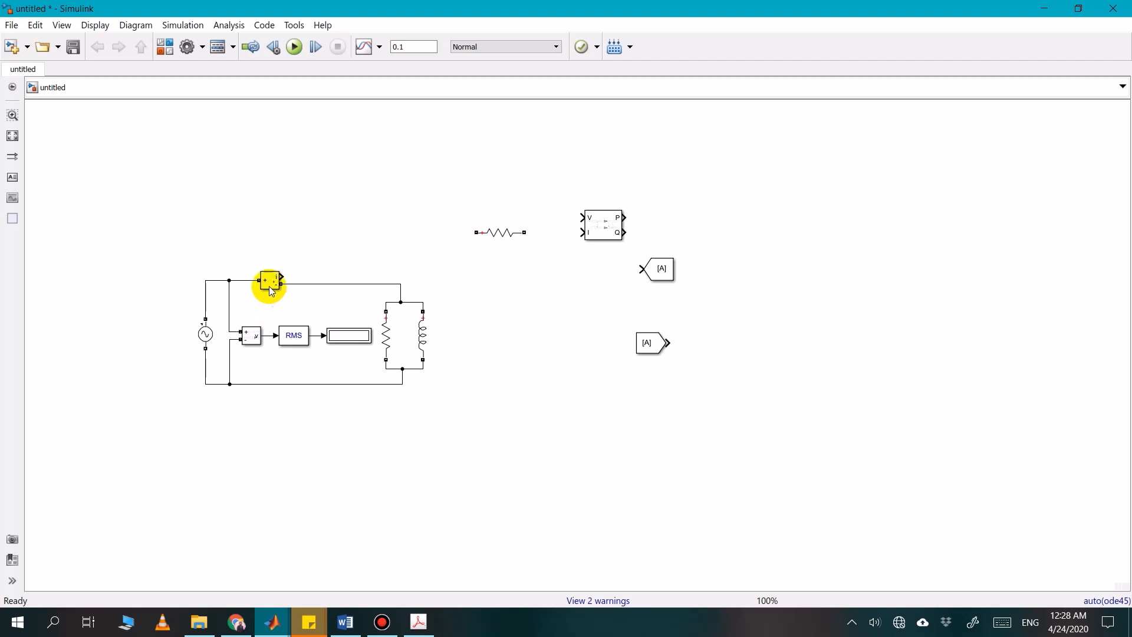
Shift the Current Measurement slightly right and move the Power block into the free space above the circuit
drag(273, 292, 284, 292)
click(356, 249)
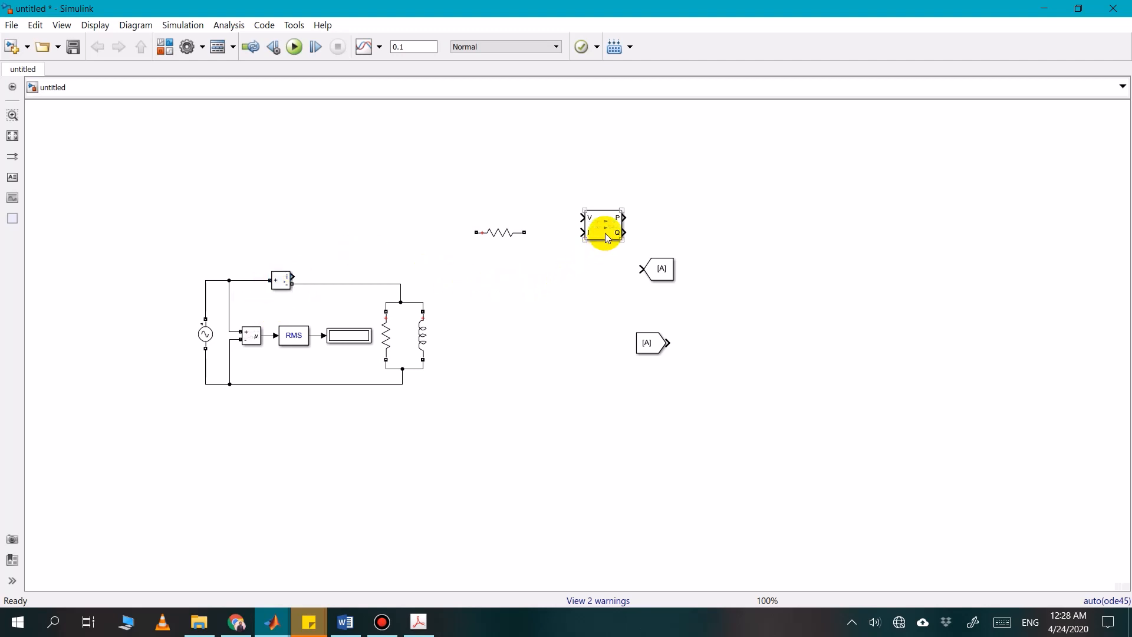
drag(607, 238, 345, 239)
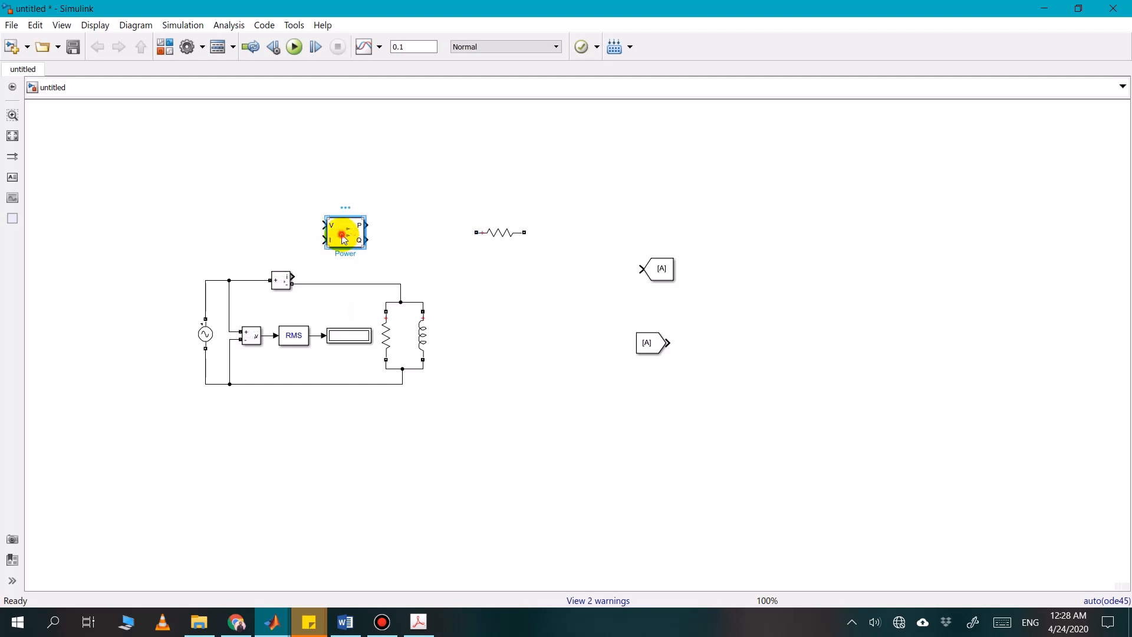
Set the Power block's fundamental frequency to 50 Hz
double_click(345, 239)
double_click(419, 201)
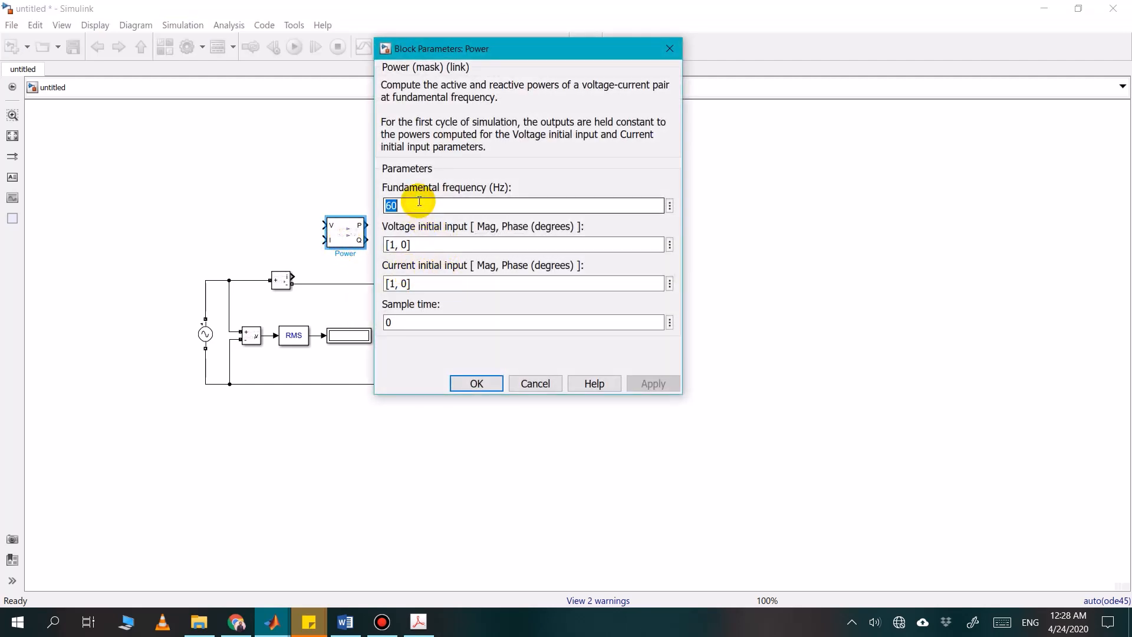
text(50)
key(Return)
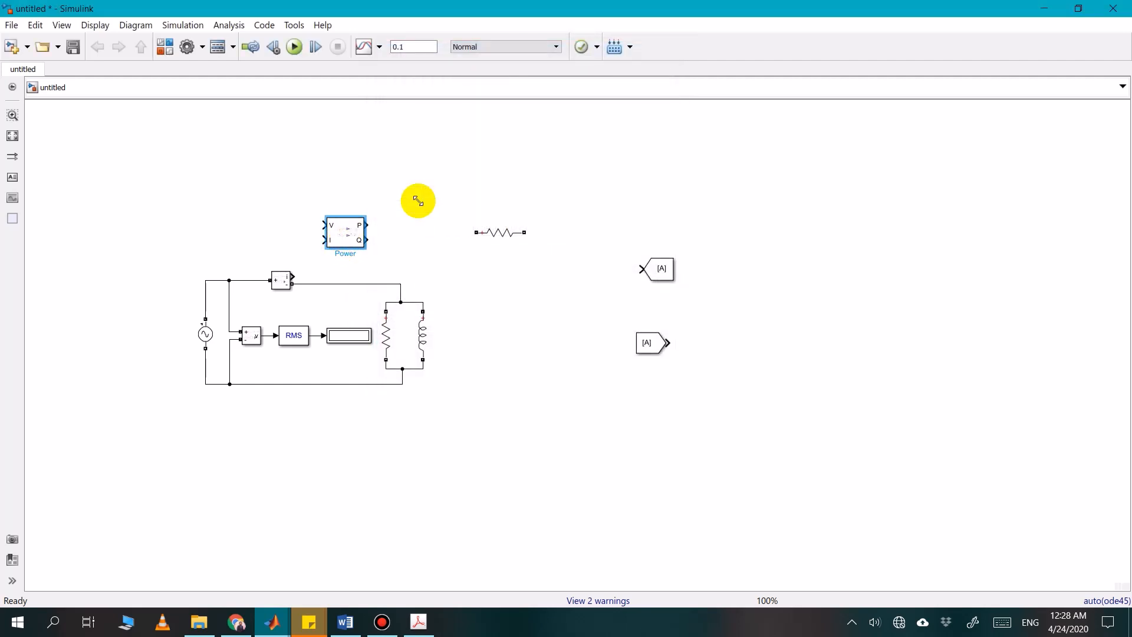
Set the AC Voltage Source to a peak amplitude of 120*sqrt(2) V and a frequency of 50 Hz
double_click(211, 339)
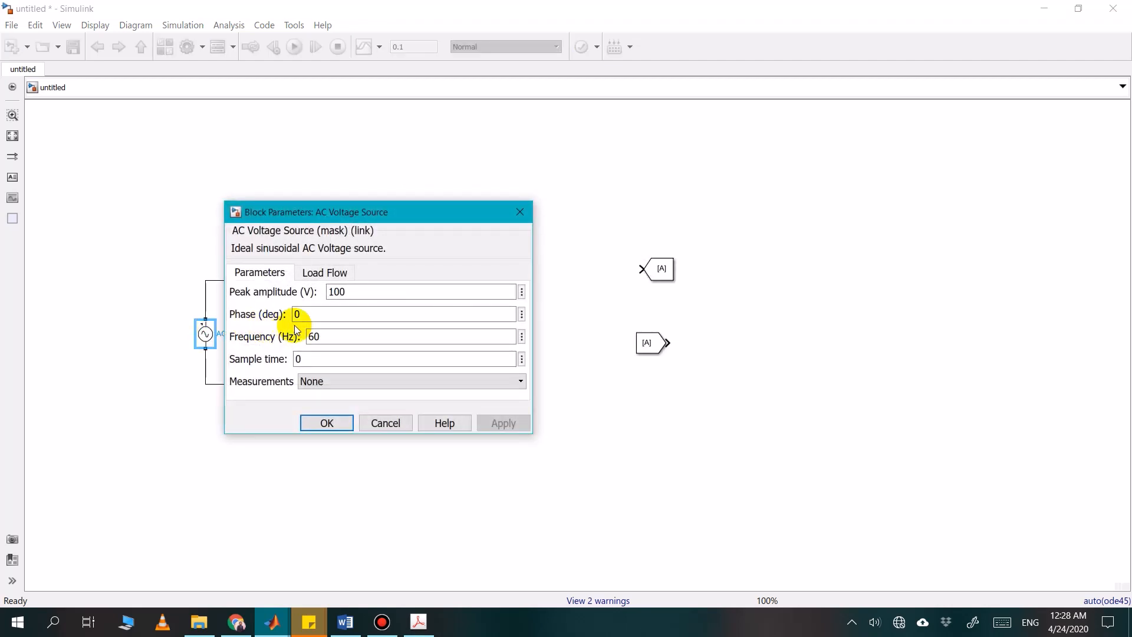
click(307, 317)
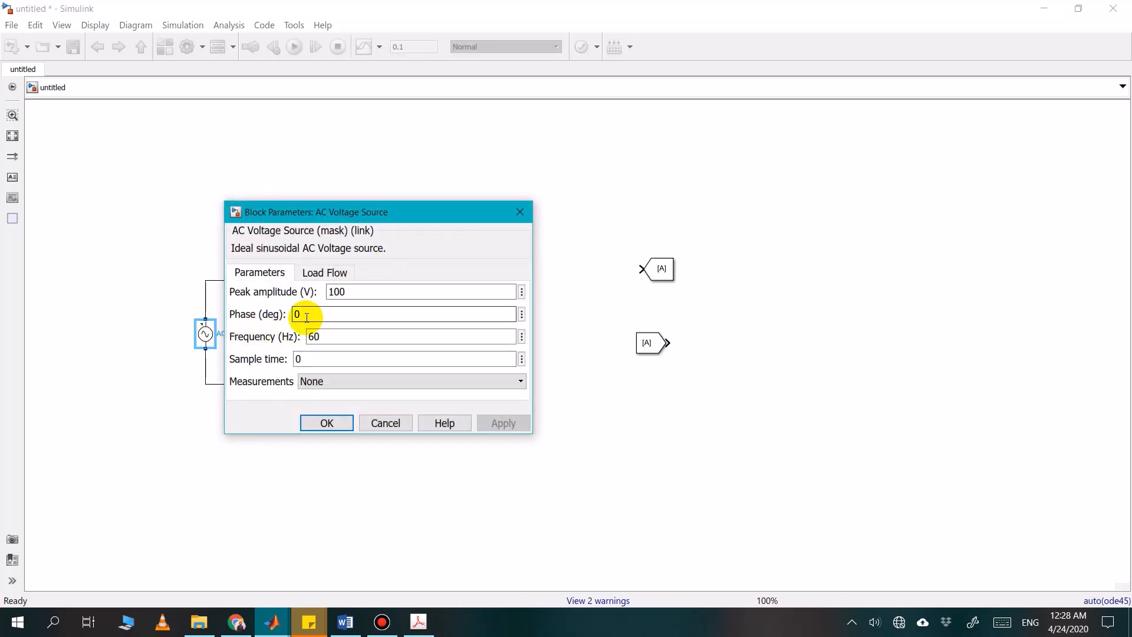
double_click(378, 292)
text(120*s)
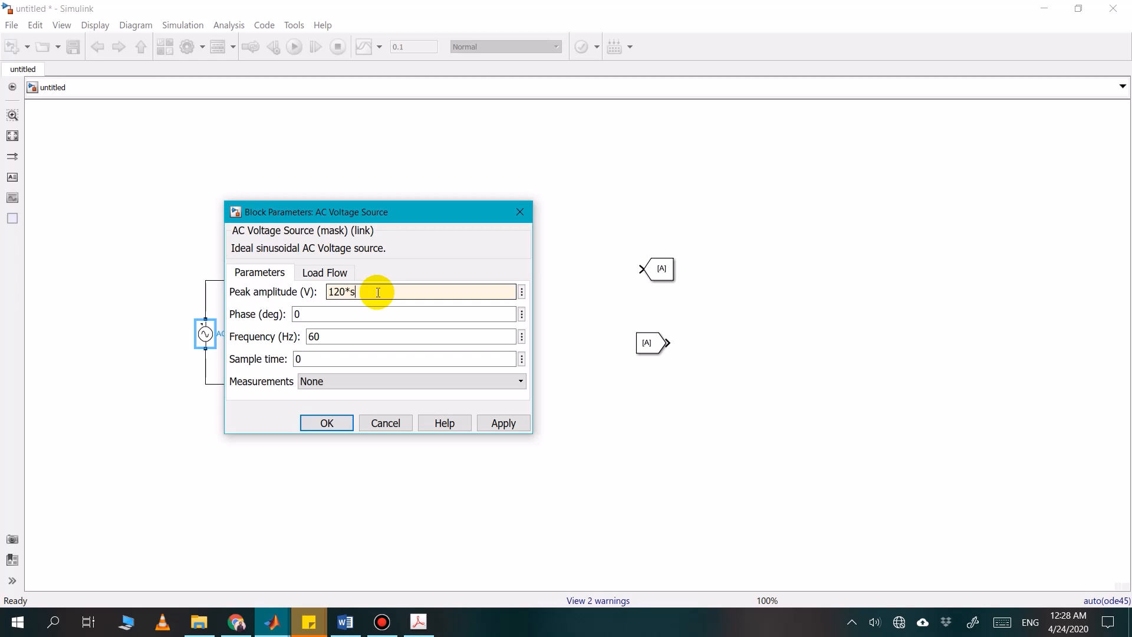
text(qrt)
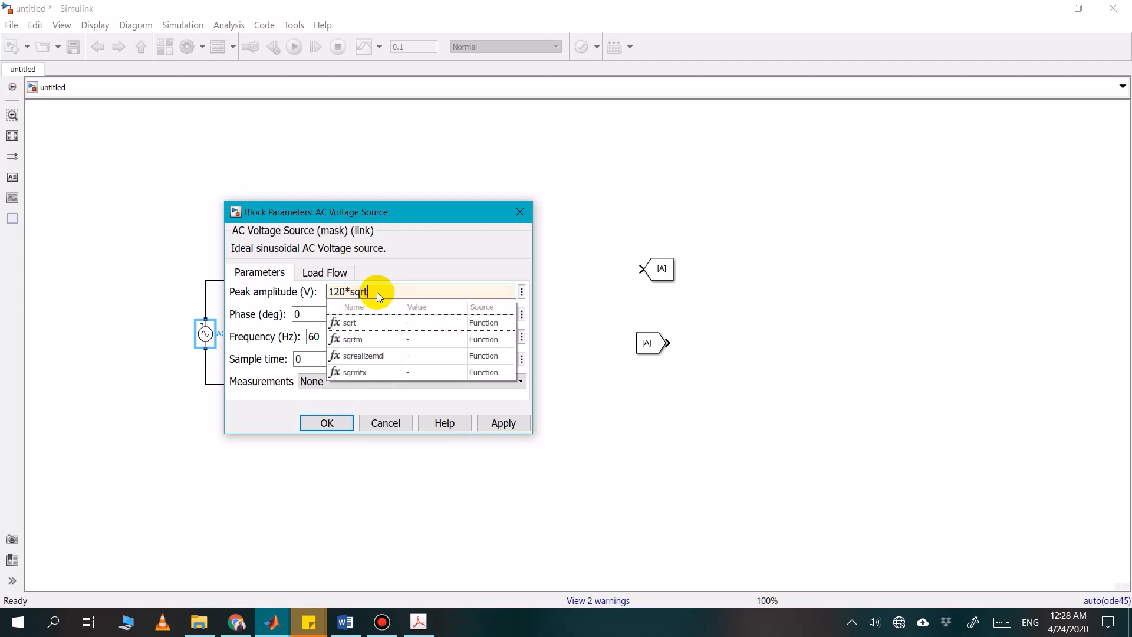
text((2))
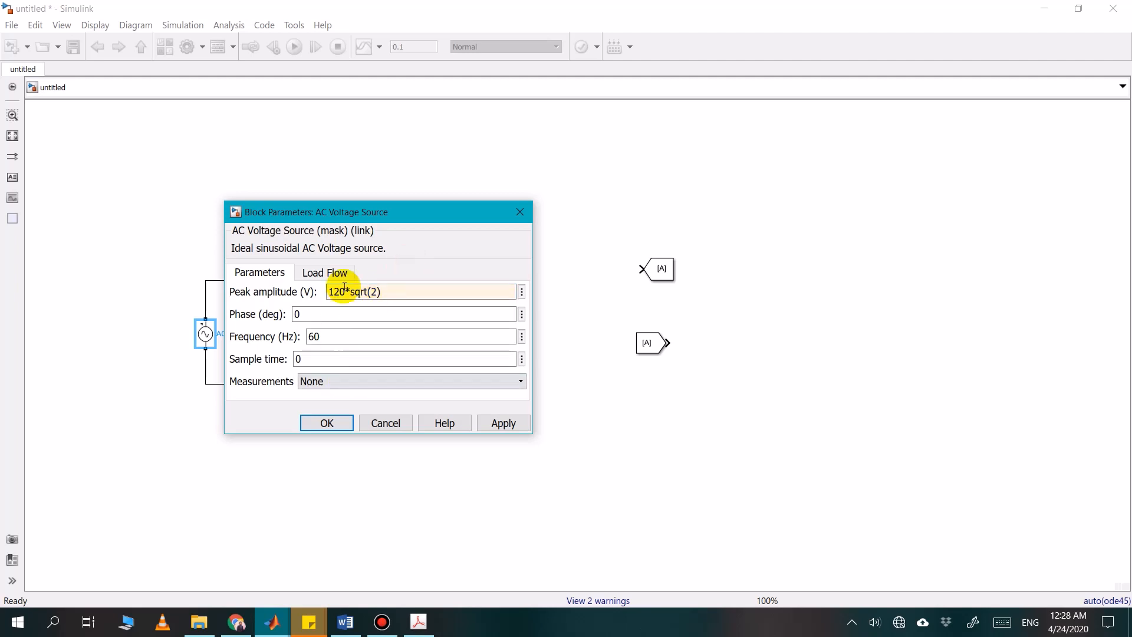
double_click(338, 341)
text(5)
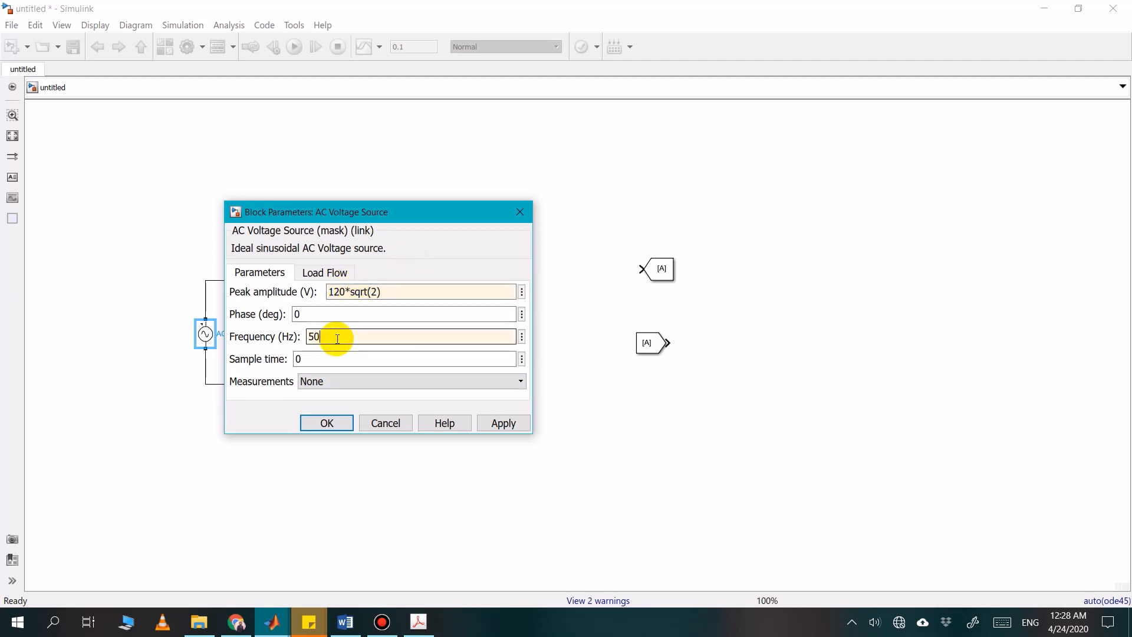
click(323, 423)
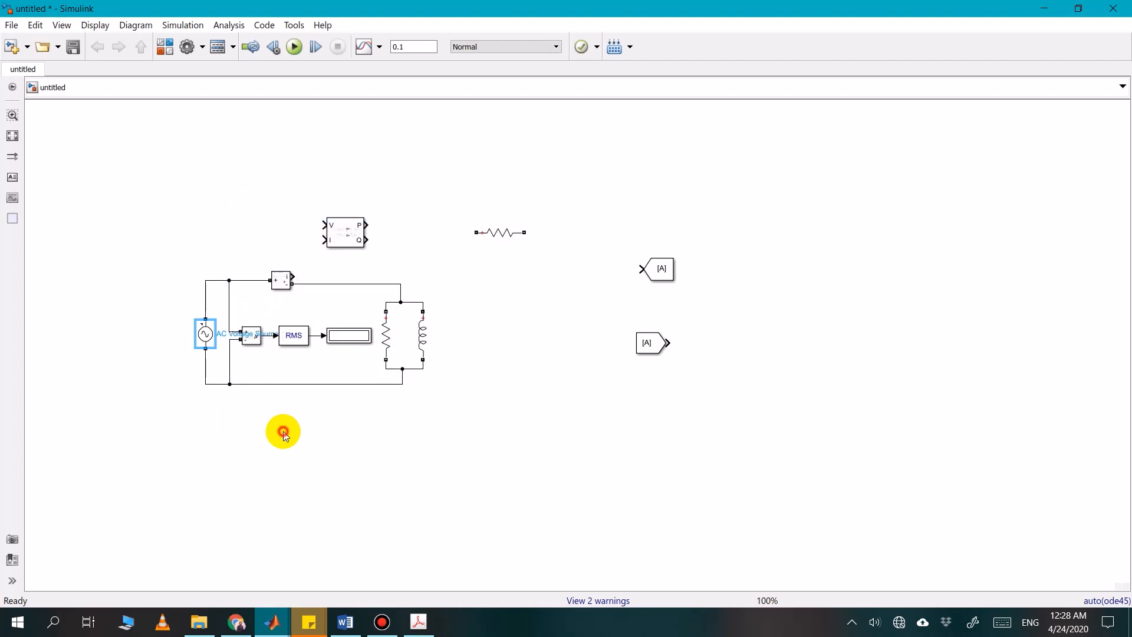
click(283, 434)
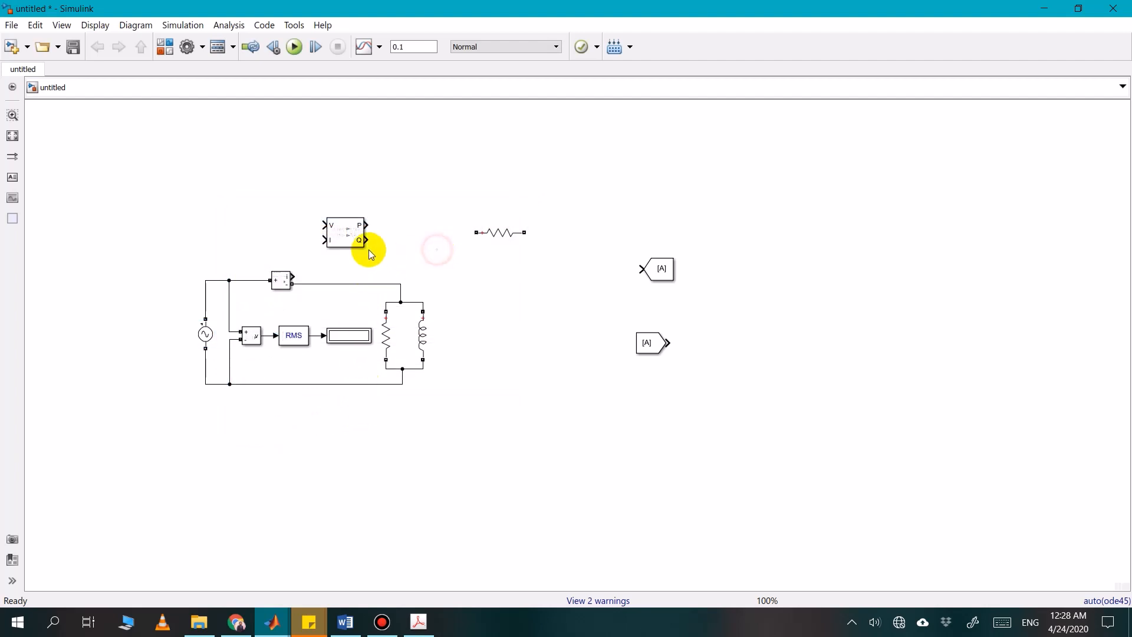
Place the Power block directly above the Current Measurement and connect its V and I inputs to the voltage and current measurement outputs
click(349, 238)
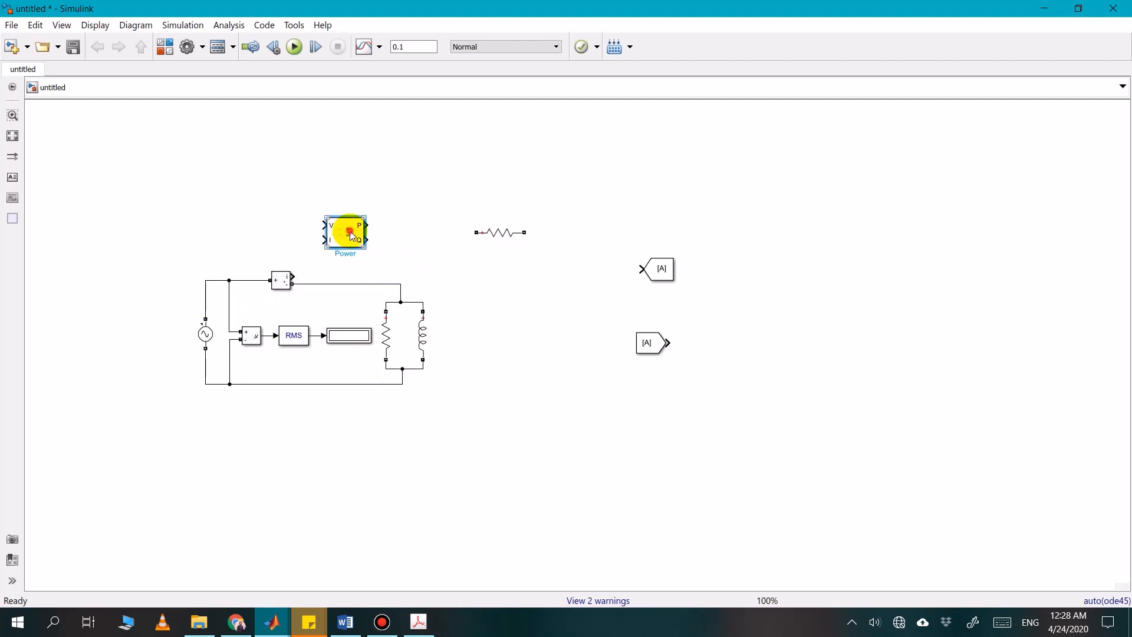
drag(349, 236, 354, 236)
click(273, 229)
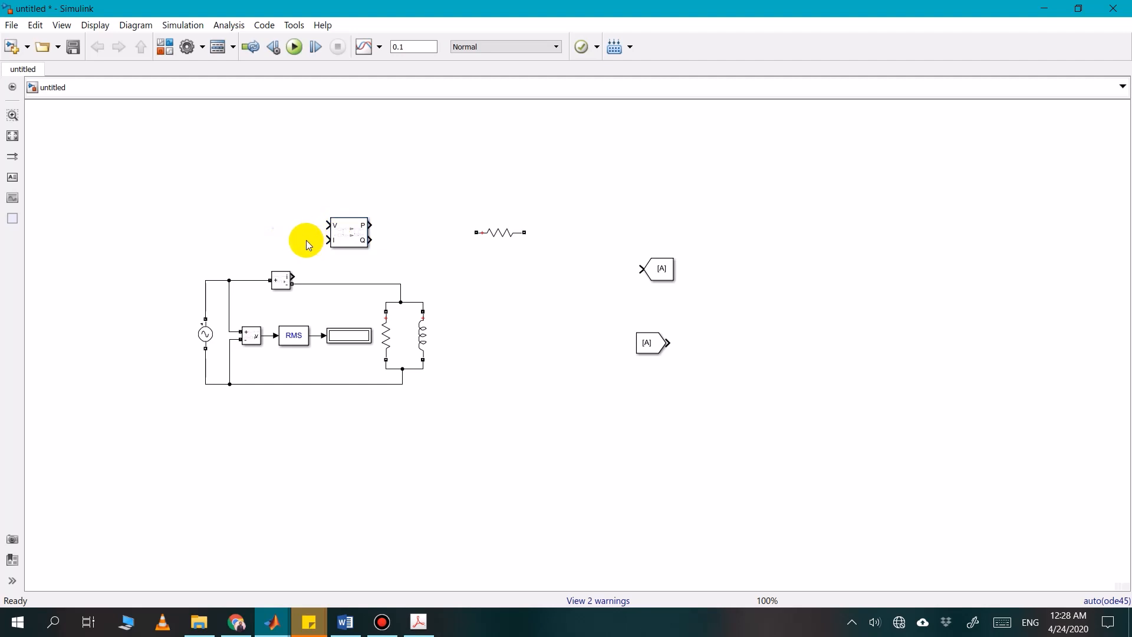
click(345, 233)
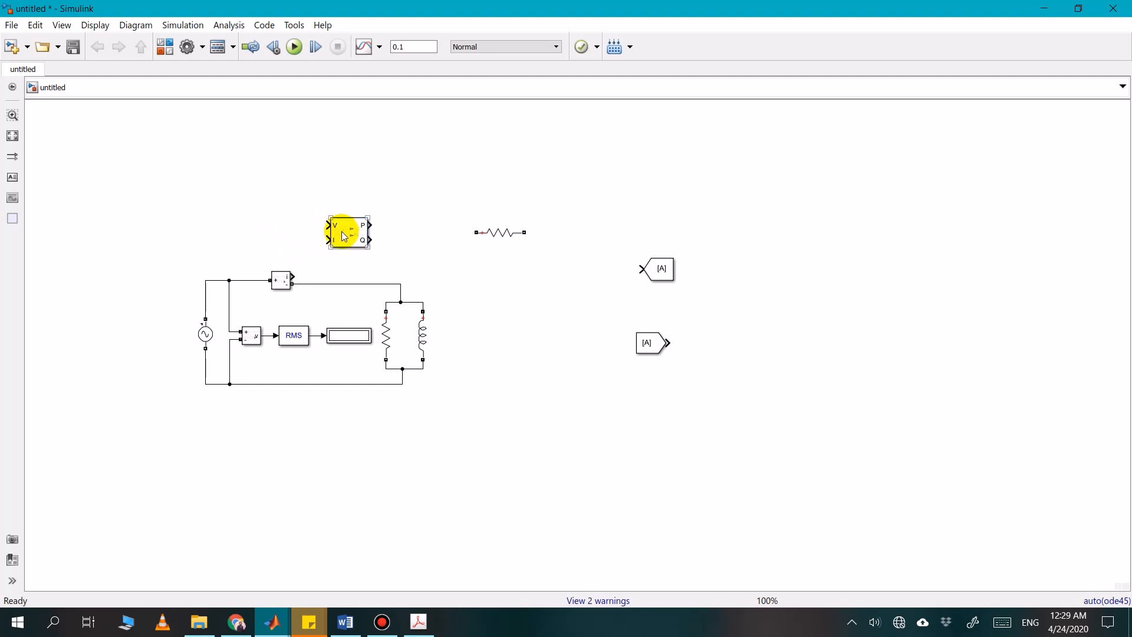
click(305, 290)
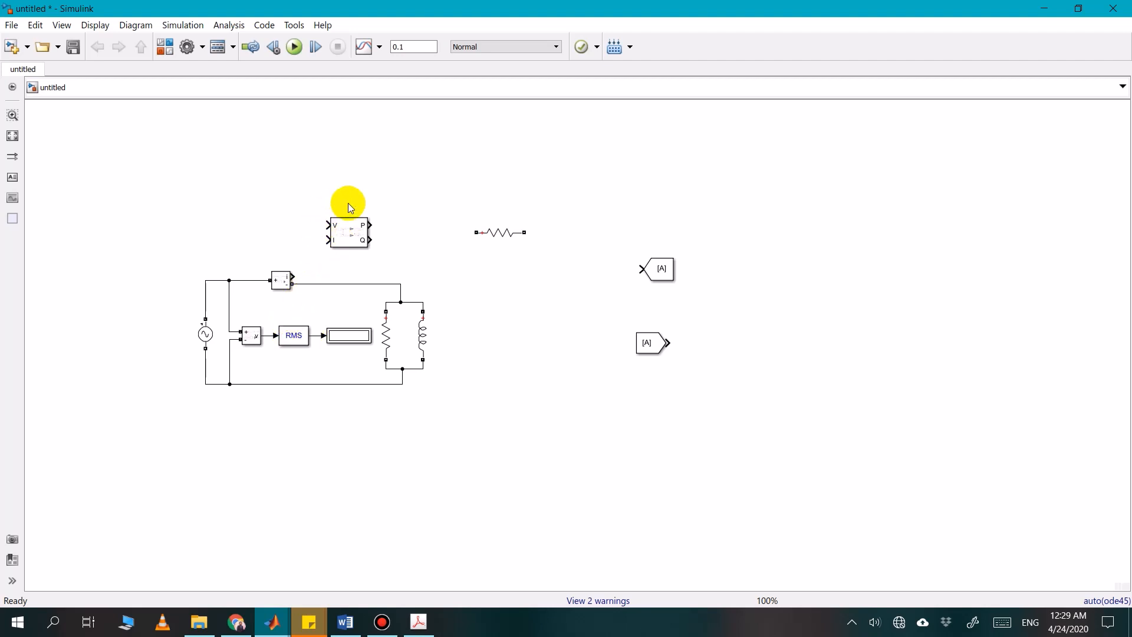
drag(348, 236, 276, 231)
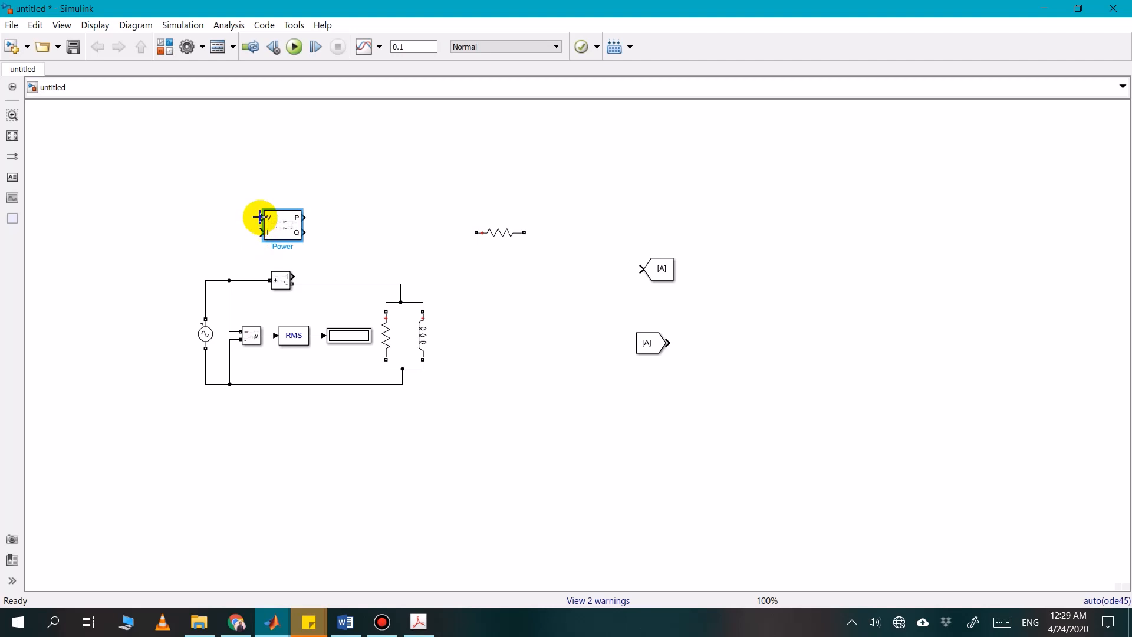
drag(260, 217, 265, 335)
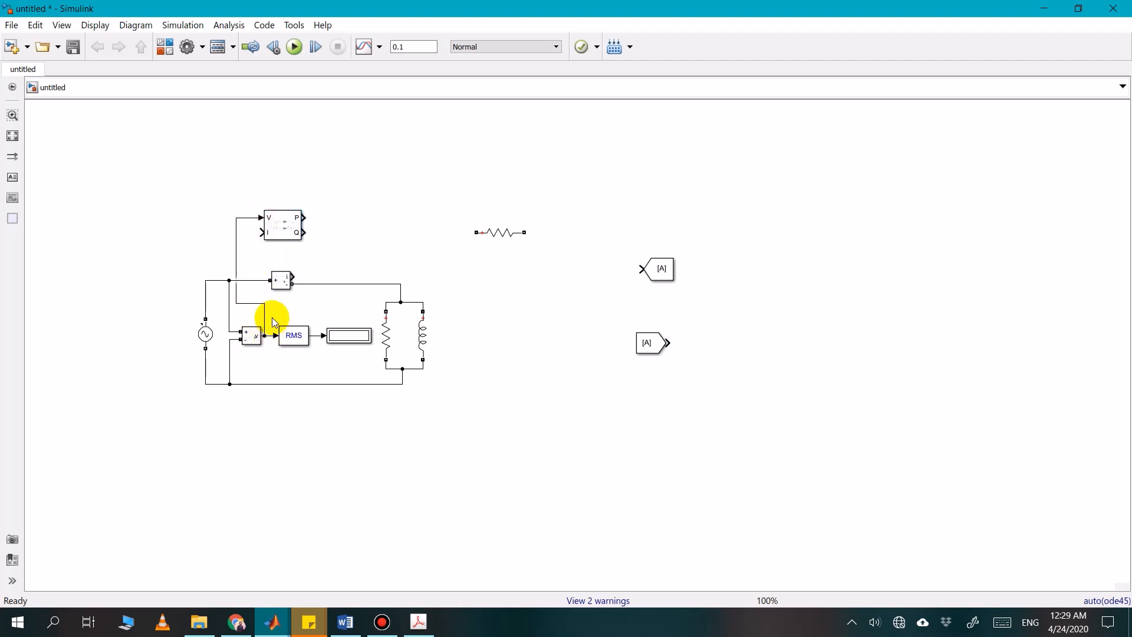
mouse_move(260, 234)
mouse_down()
mouse_move(251, 271)
mouse_move(293, 276)
mouse_up()
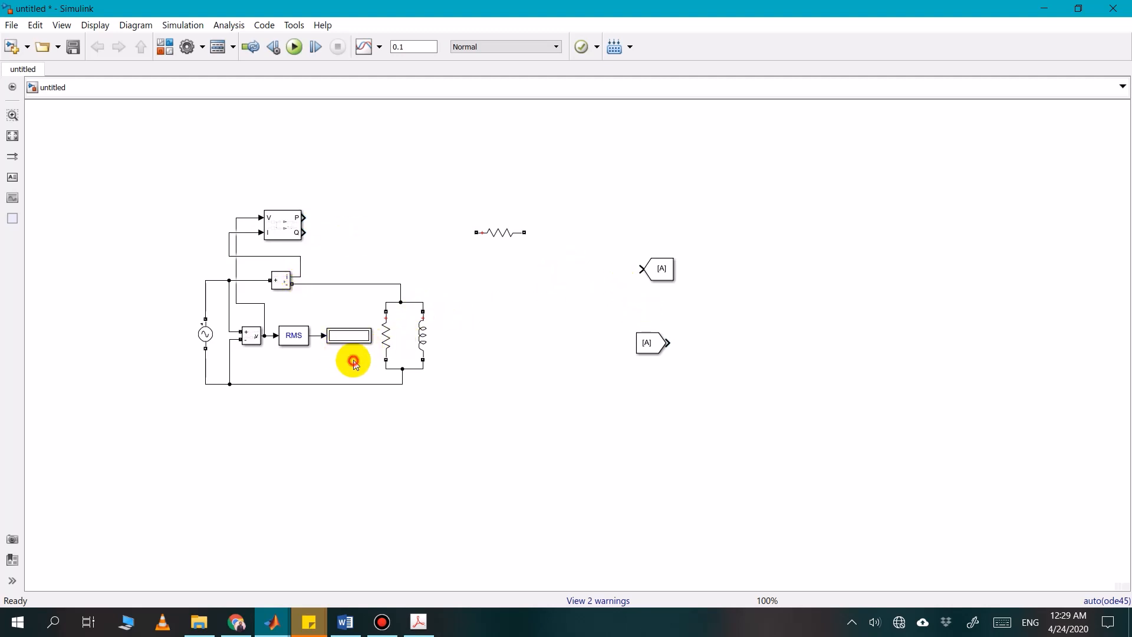
Copy the RMS and Display blocks above the circuit and connect them in series to the Current Measurement's signal output
drag(352, 359, 397, 253)
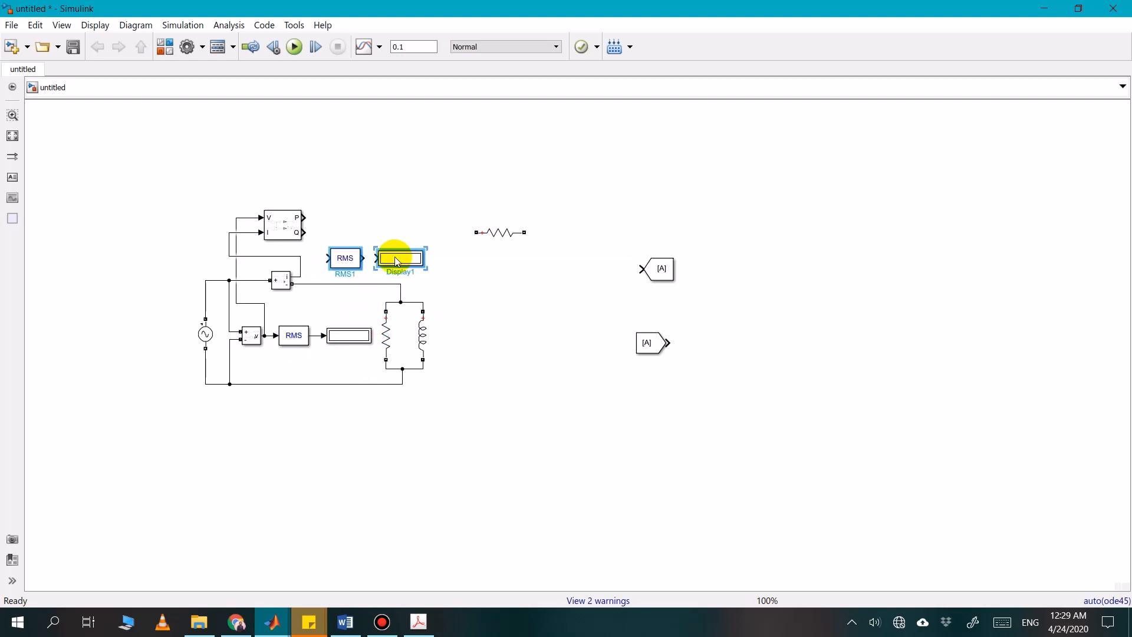
click(289, 302)
drag(326, 258, 303, 276)
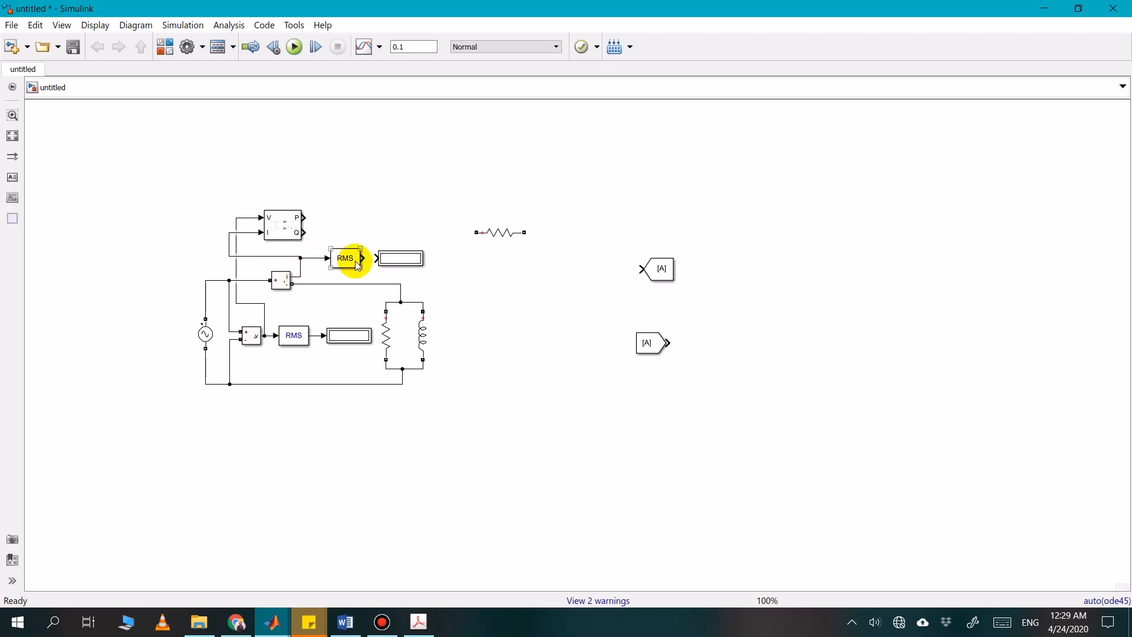
drag(372, 258, 409, 259)
click(401, 258)
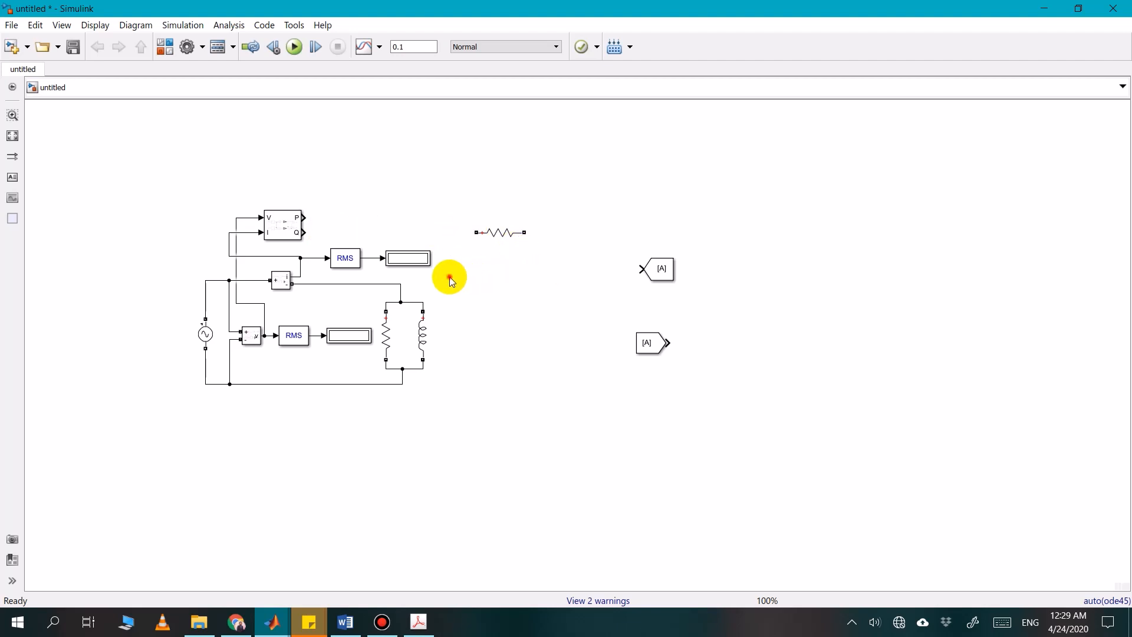
Duplicate the current's RMS and Display pair above it and connect the copy to the Power block's P output
drag(450, 277, 336, 252)
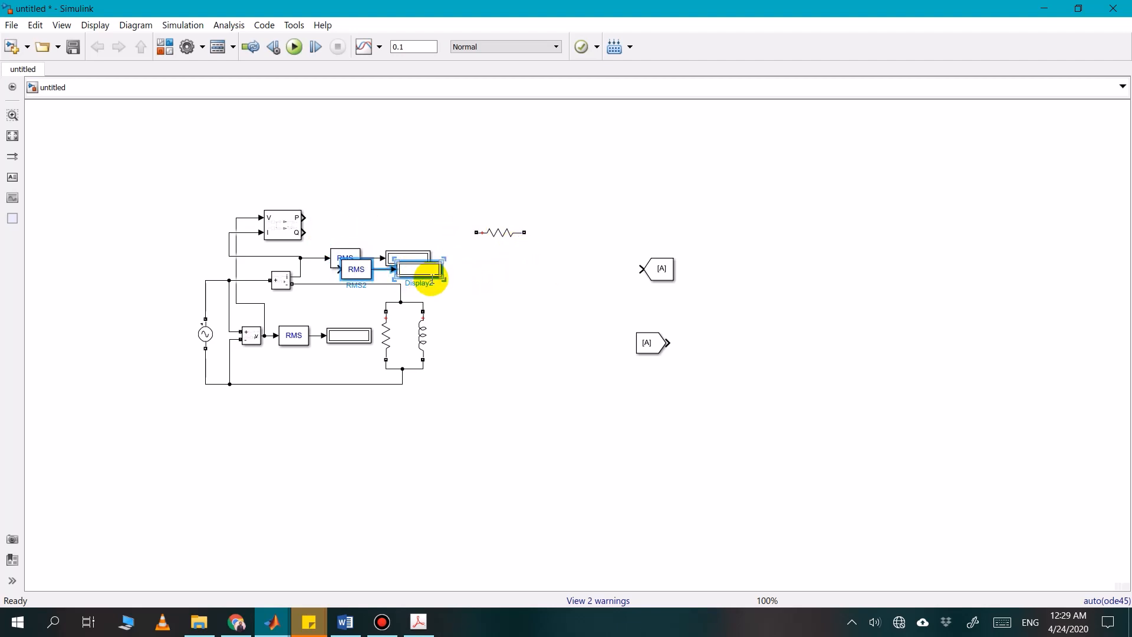
drag(430, 268, 420, 197)
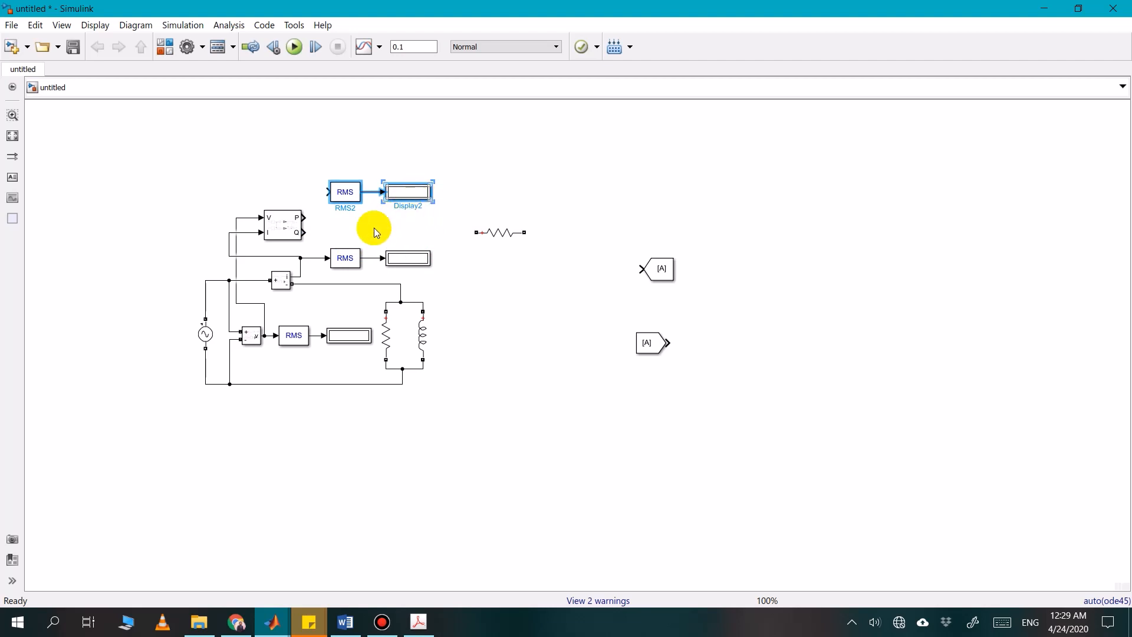
click(337, 228)
drag(306, 216, 326, 192)
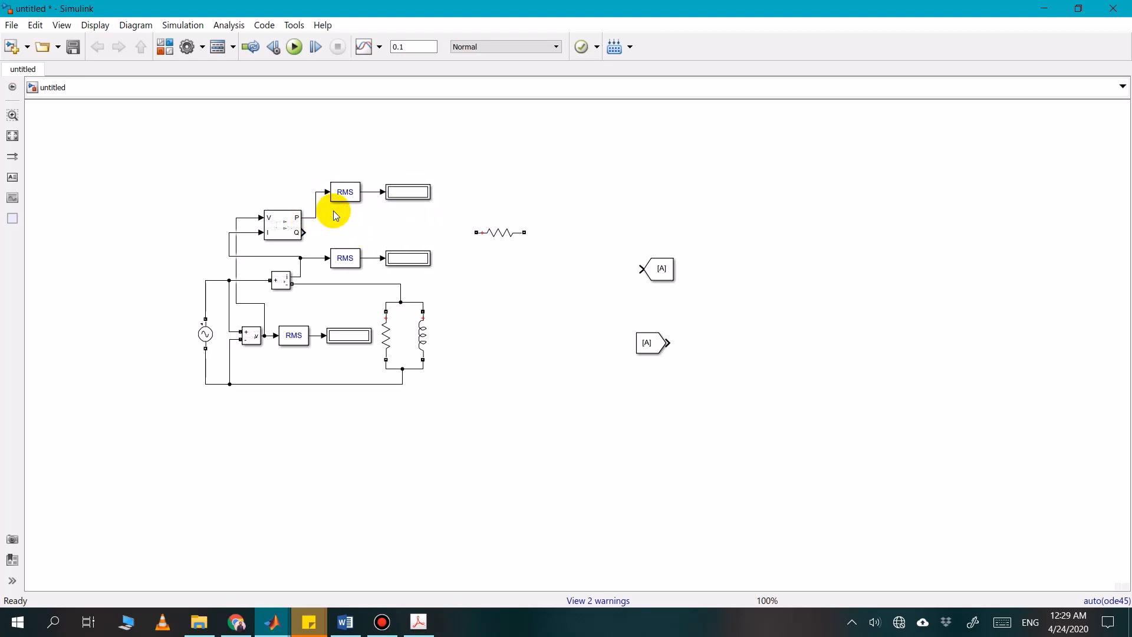
Rename the power, current and voltage displays P1, I1 and V1
click(409, 192)
click(412, 187)
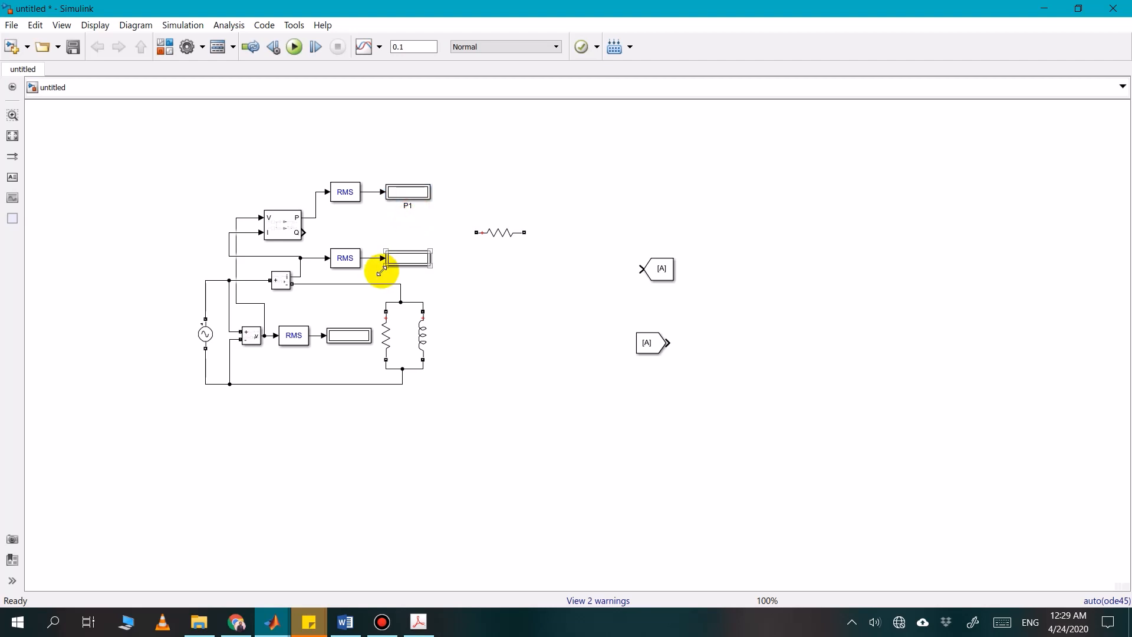
click(410, 272)
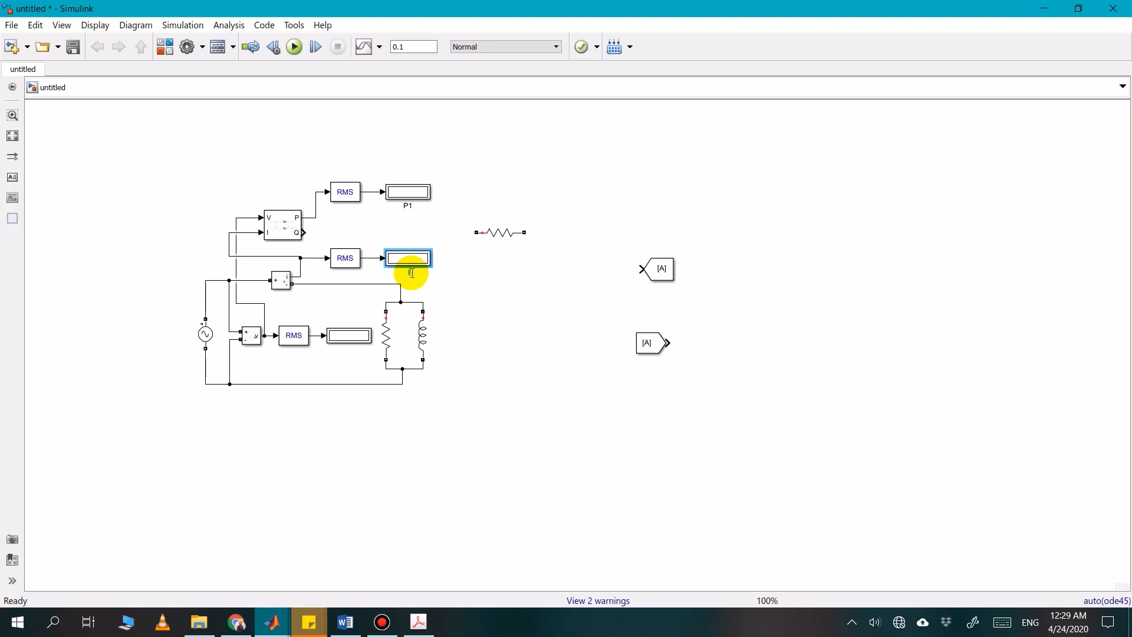
click(463, 308)
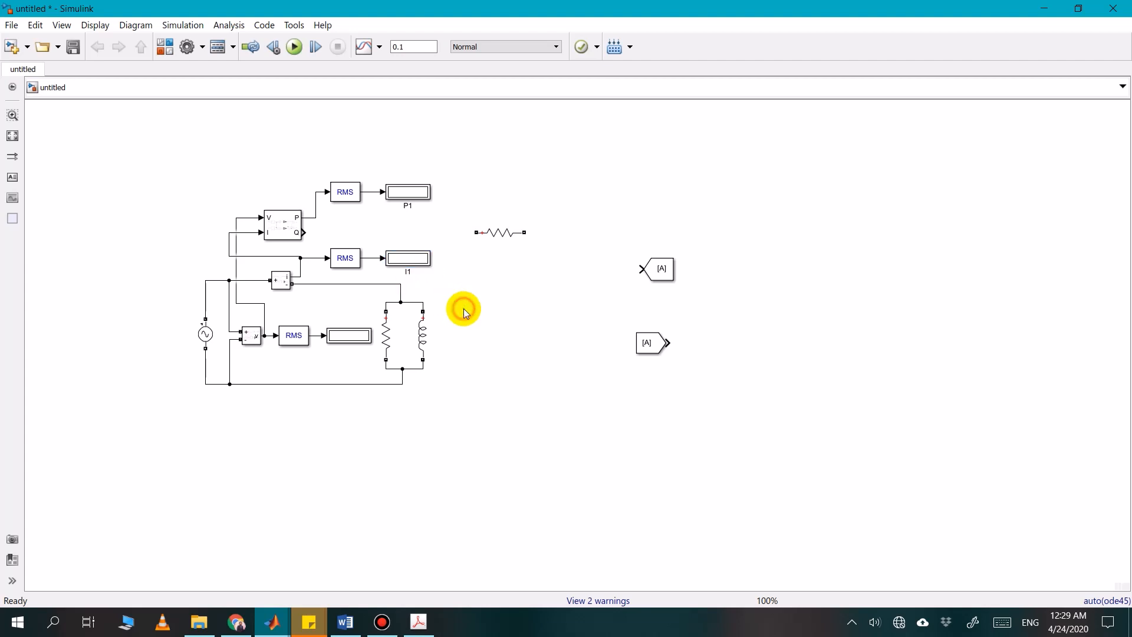
click(360, 336)
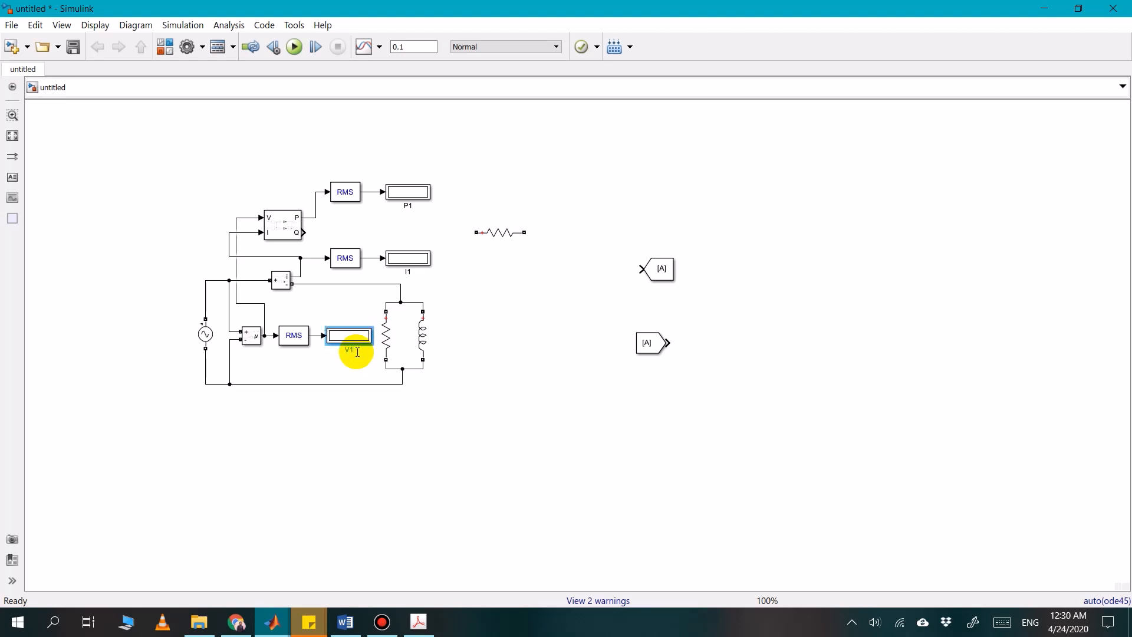
click(420, 426)
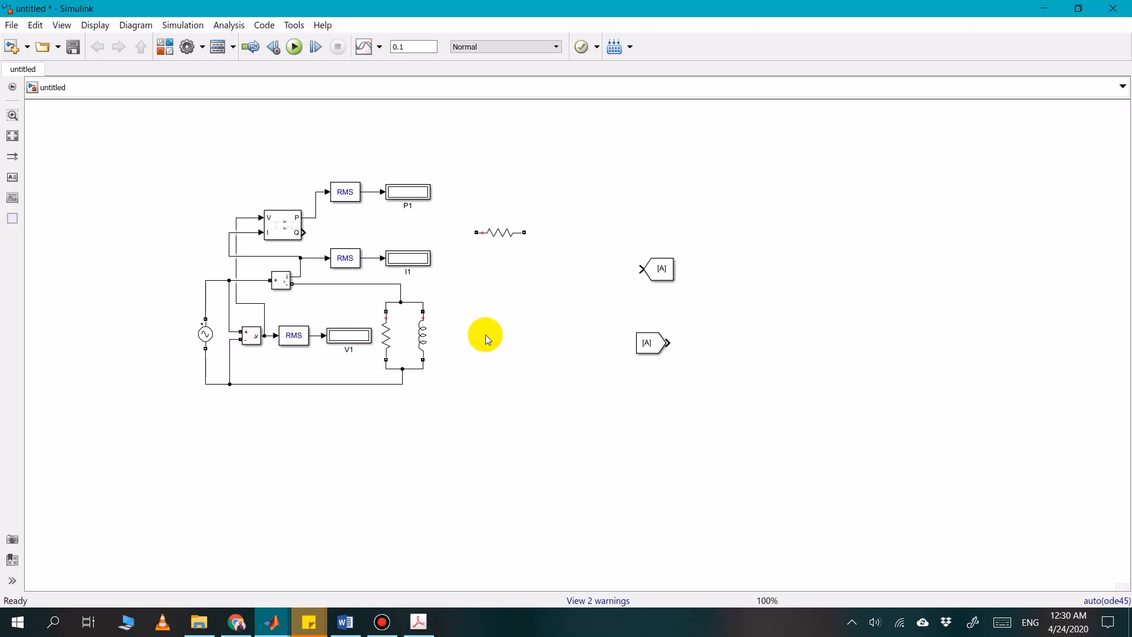
Connect the loose resistor to the upper line beyond the parallel branch and place a copy beside it with branch type L
drag(506, 239, 401, 284)
drag(488, 283, 569, 285)
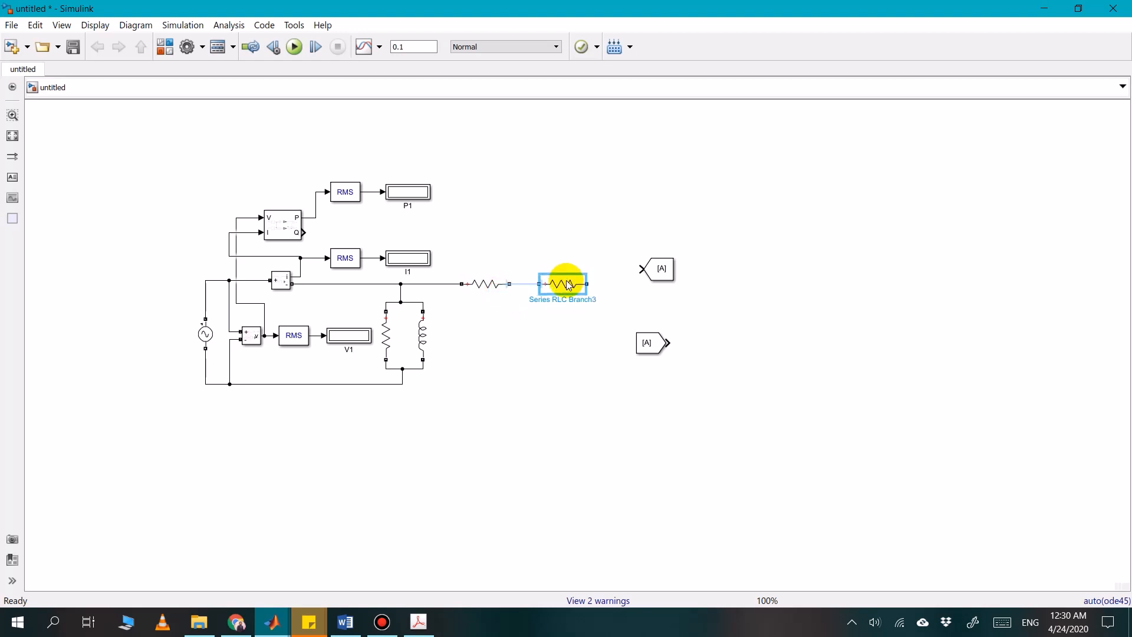
double_click(569, 285)
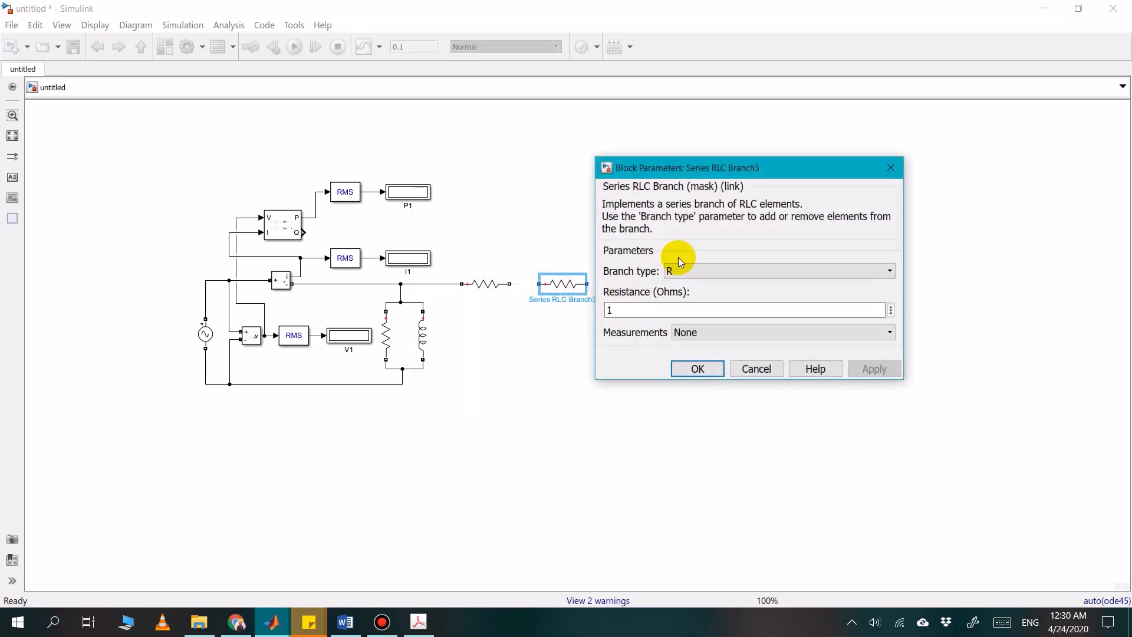
click(709, 275)
click(693, 310)
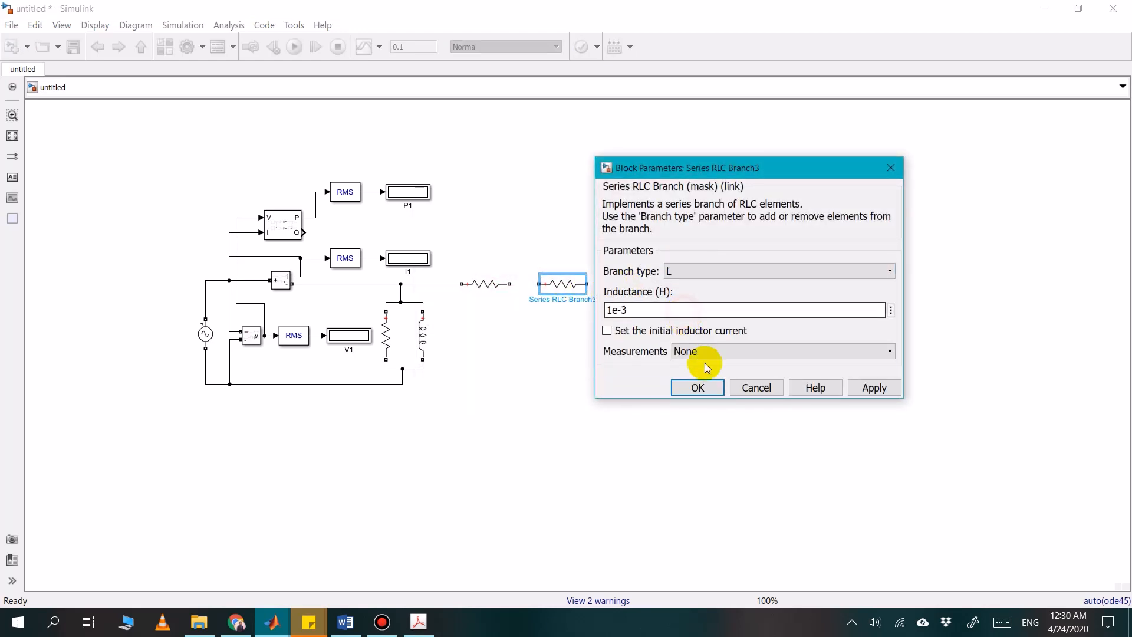
click(698, 382)
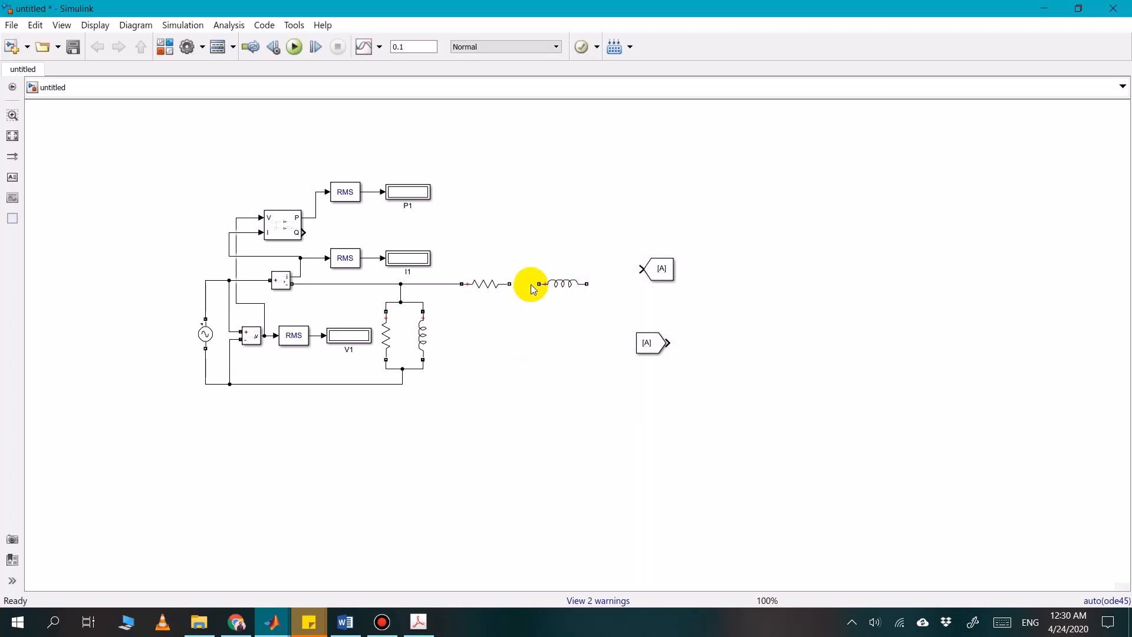
Connect the new inductor in series with the resistor and move both closer to the parallel branch
drag(537, 284, 472, 286)
drag(563, 282, 545, 283)
click(544, 325)
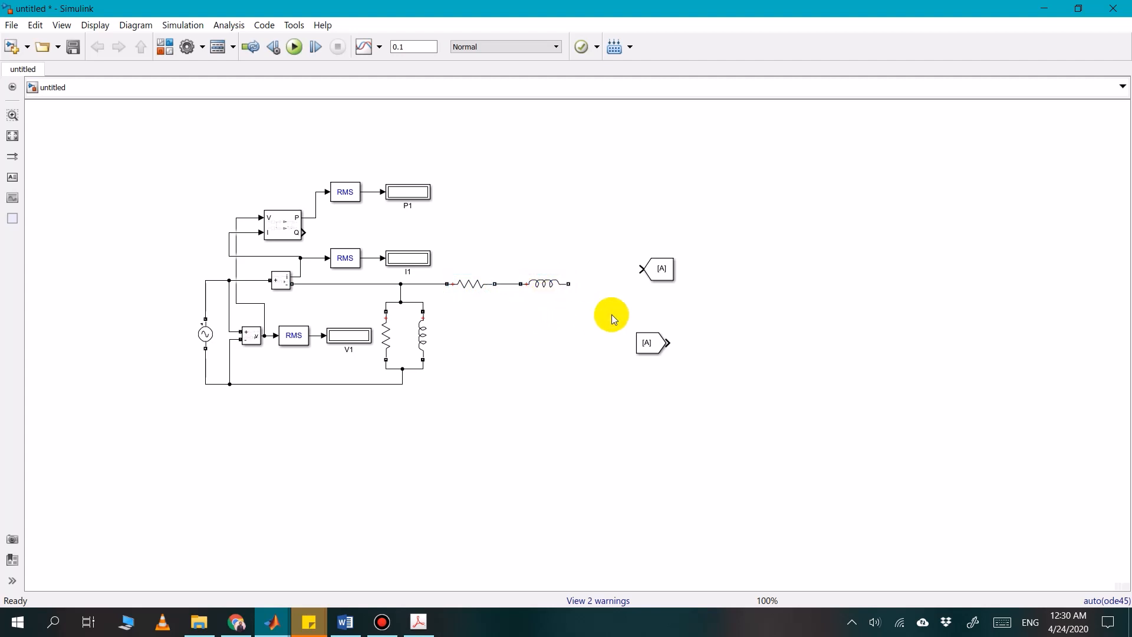
Copy the Current Measurement to the end of the series inductor and connect it, moving the Goto and From blocks out of the way
click(277, 286)
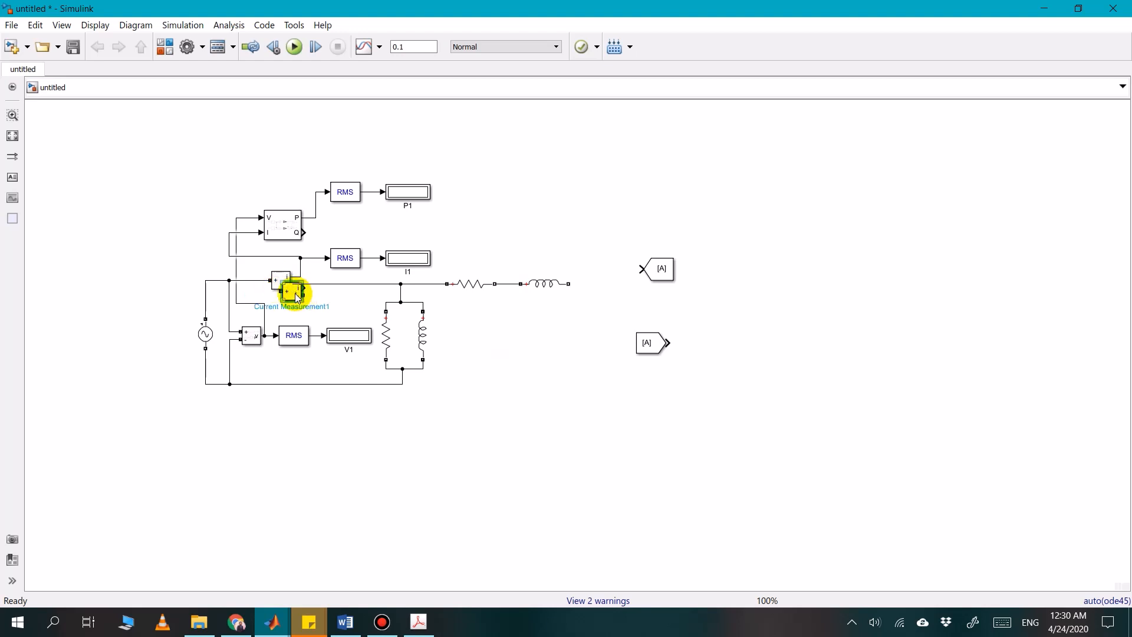
drag(289, 287, 753, 246)
drag(647, 347, 831, 296)
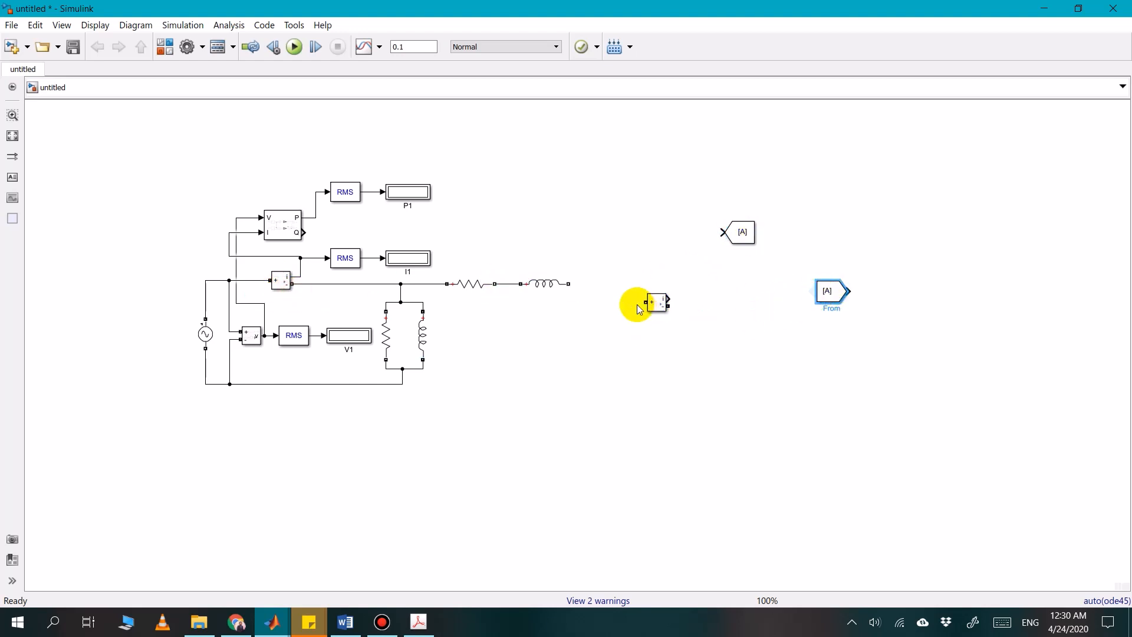
drag(655, 303, 614, 308)
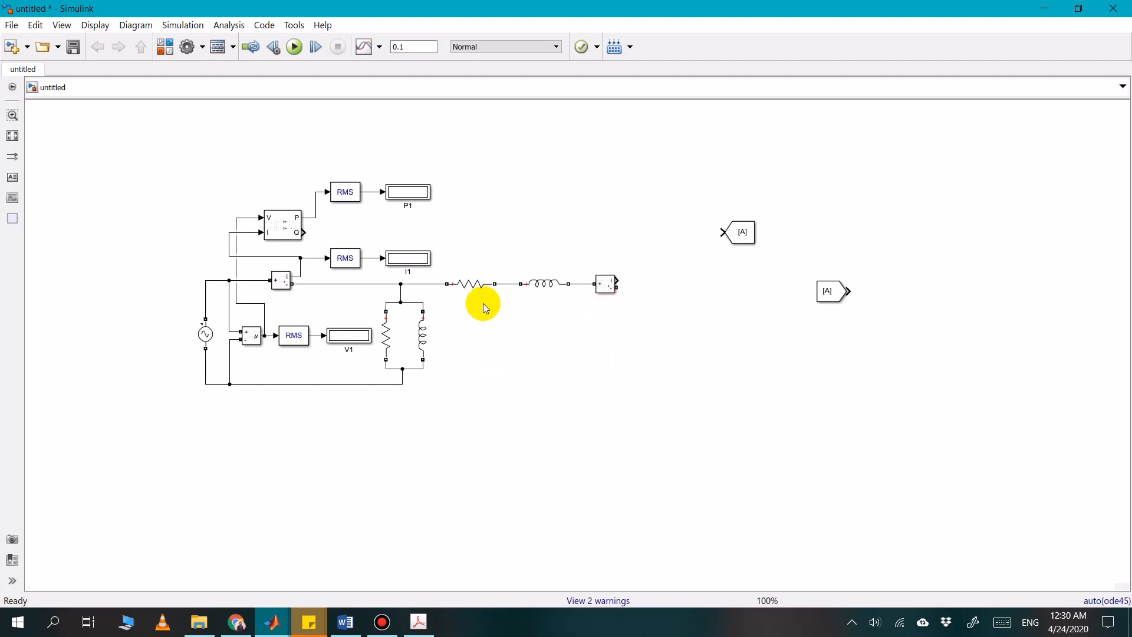
Copy the shunt resistor as a load beyond the series Current Measurement and connect it between that block and the return line
click(391, 338)
key(ctrl+c)
key(ctrl+v)
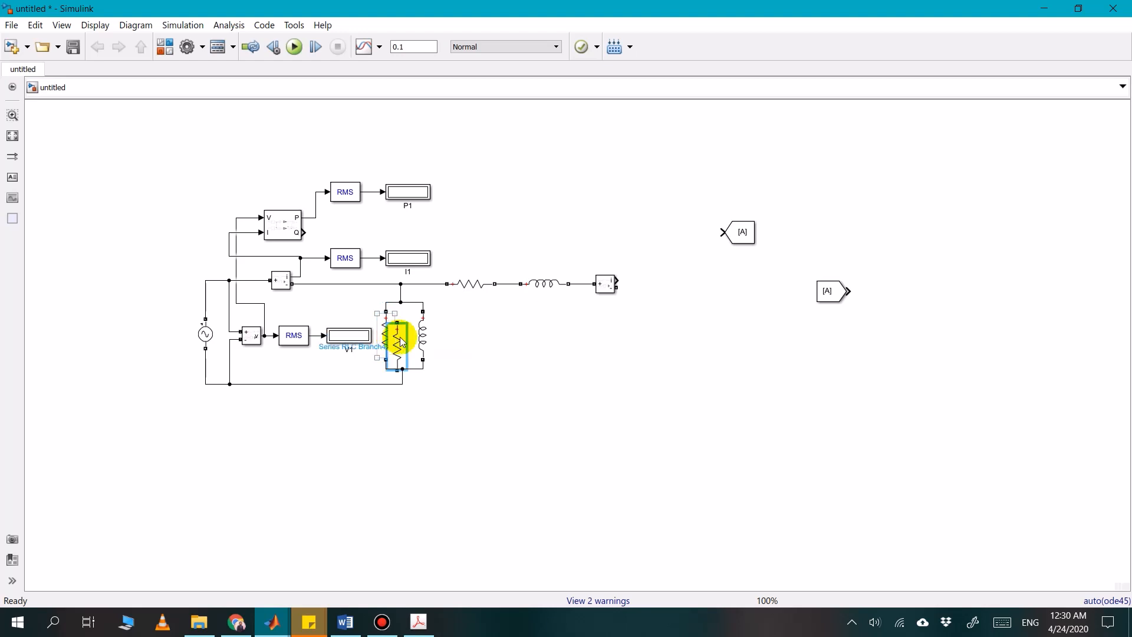
drag(401, 347, 618, 285)
click(626, 317)
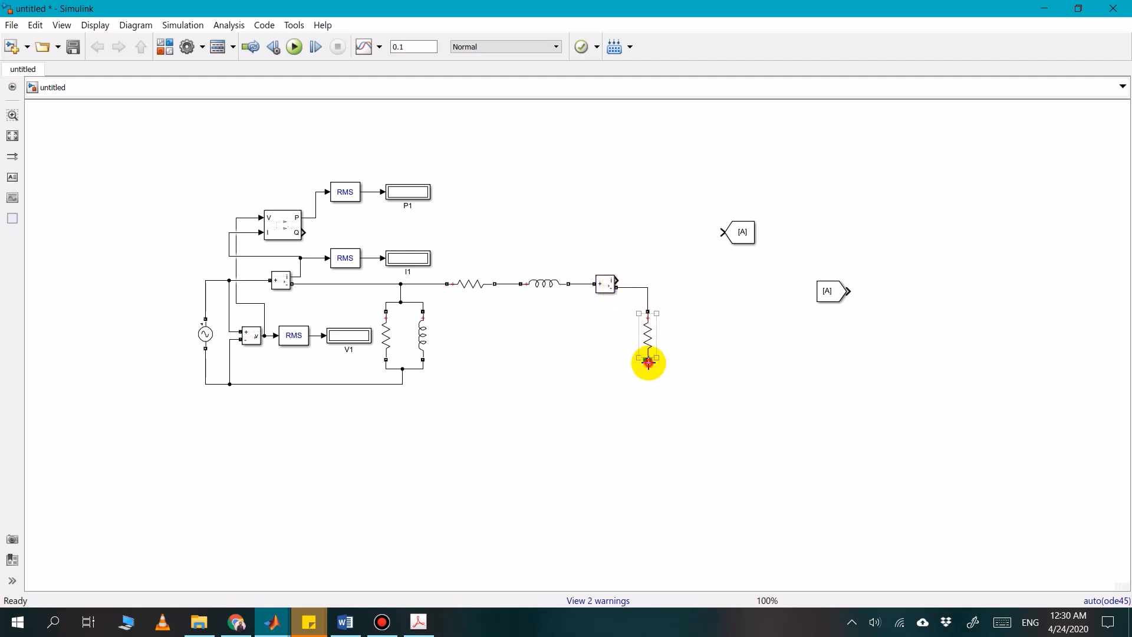
drag(648, 362, 405, 384)
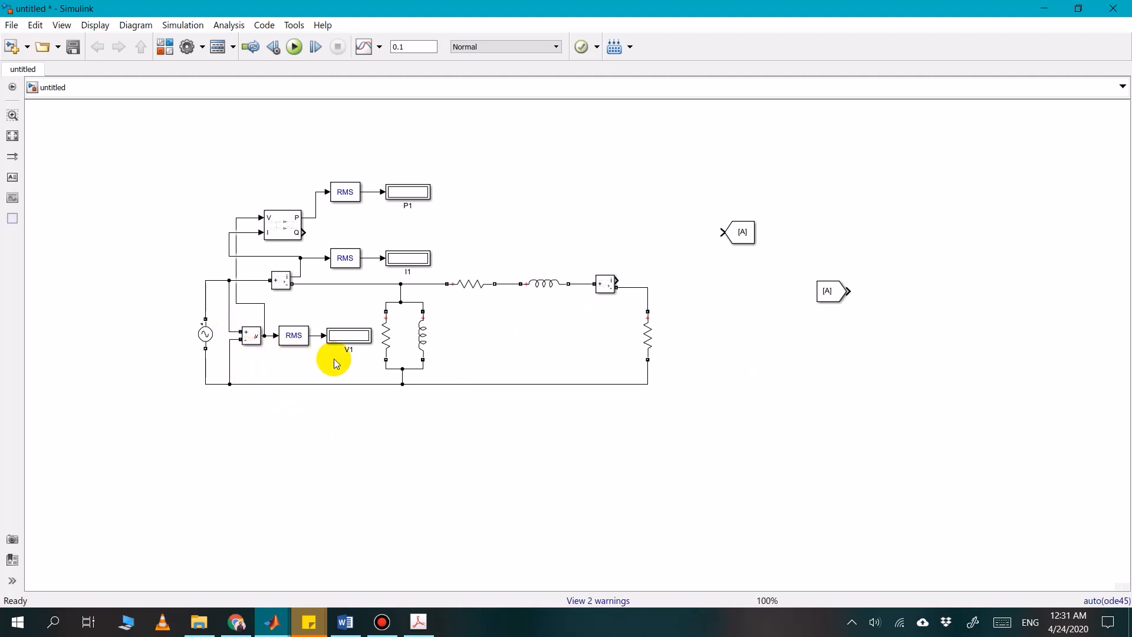
Copy the Voltage Measurement, its RMS block and the V1 display together and place the copies beside the load resistor
click(252, 339)
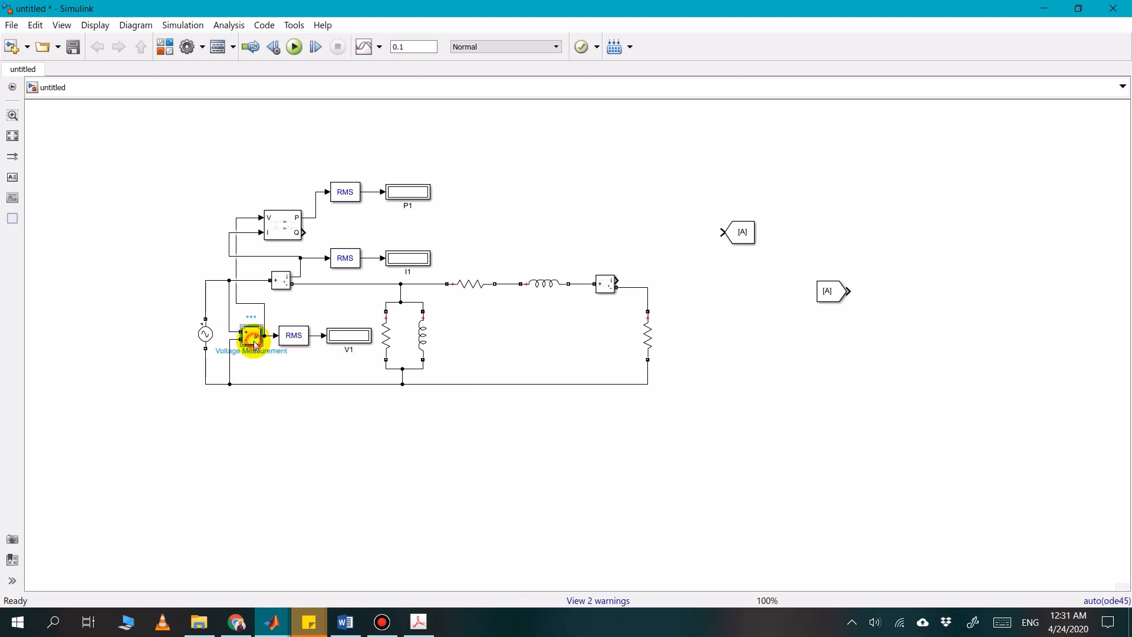
click(301, 336)
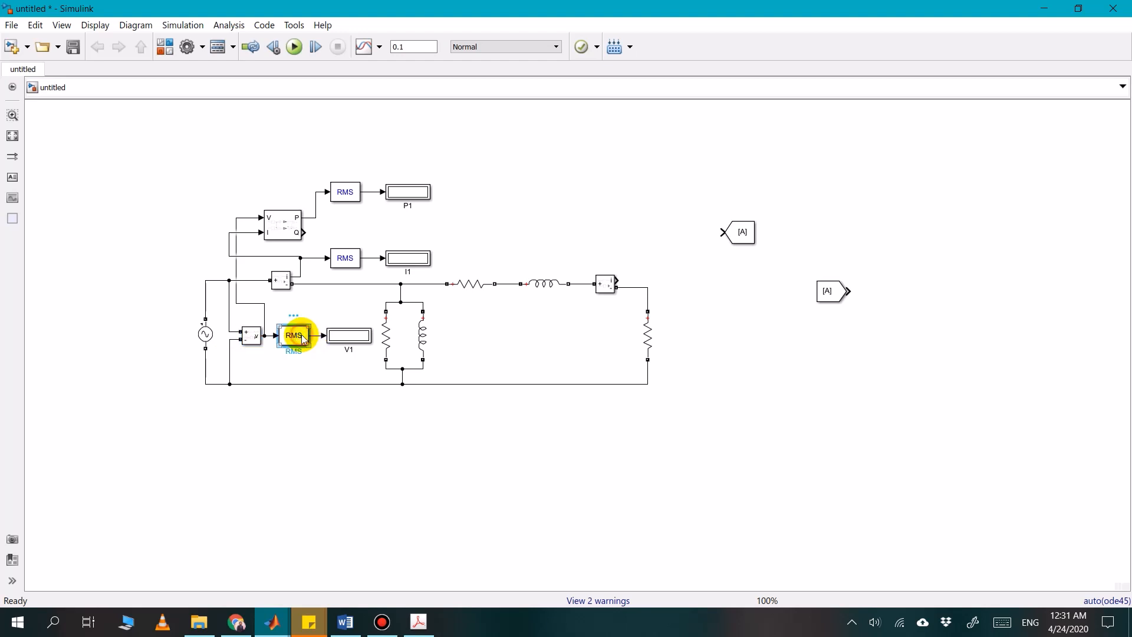
shift+click(339, 332)
click(249, 338)
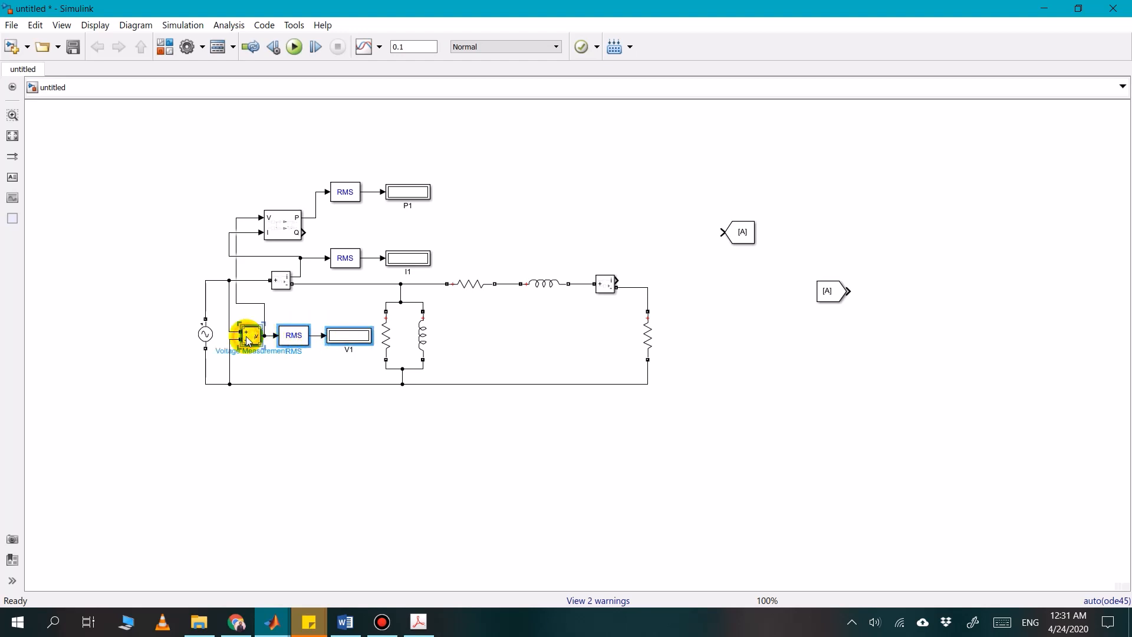
key(ctrl+c)
key(ctrl+v)
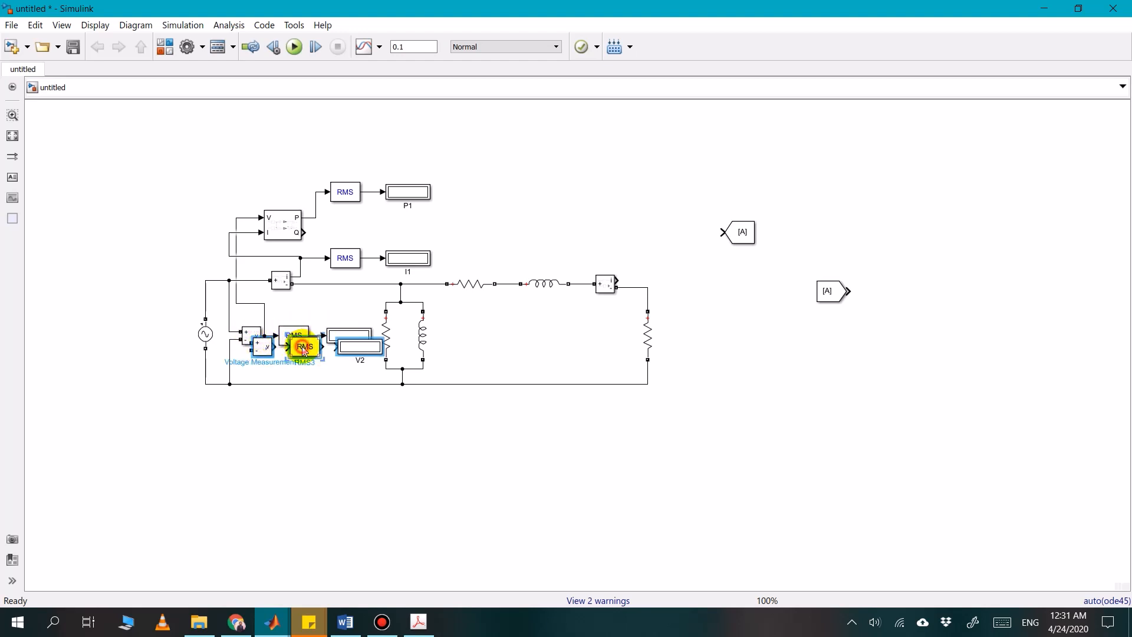
mouse_move(304, 349)
mouse_down()
mouse_move(763, 324)
mouse_move(739, 337)
mouse_move(650, 289)
mouse_up()
Connect the copied Voltage Measurement across the load resistor and wire its output through the RMS block to the V2 display
click(781, 375)
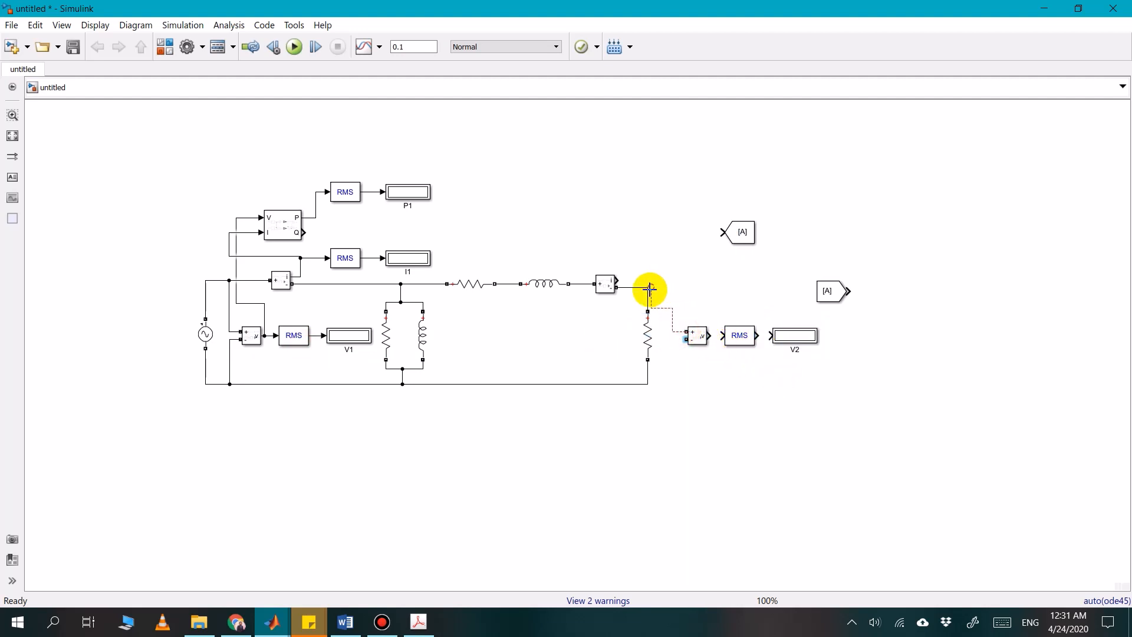
click(662, 303)
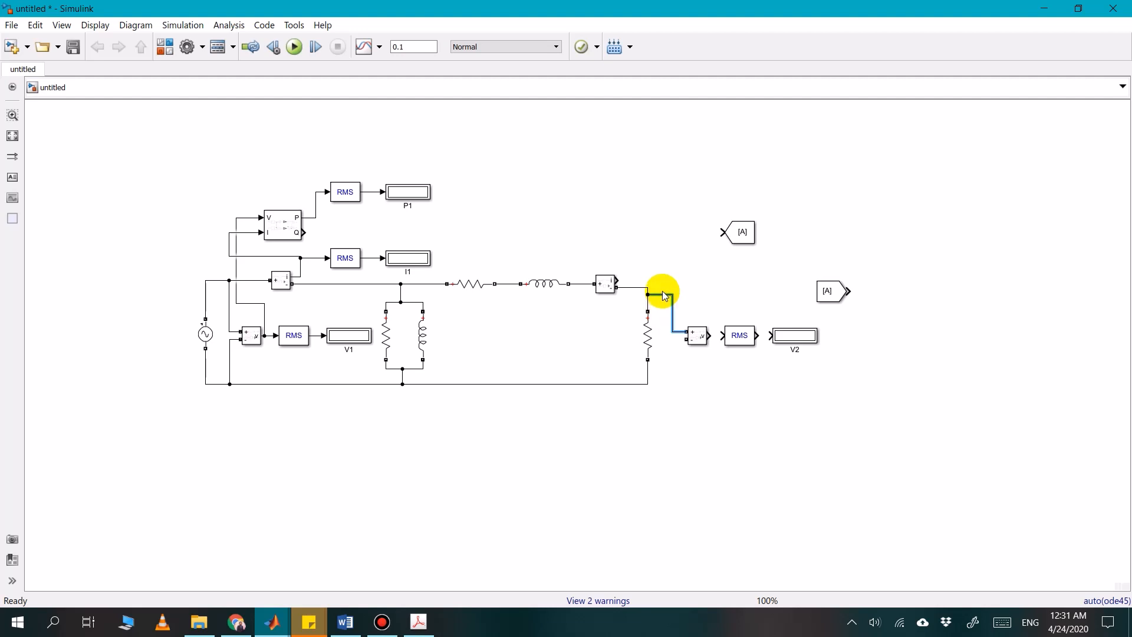
drag(686, 340, 671, 387)
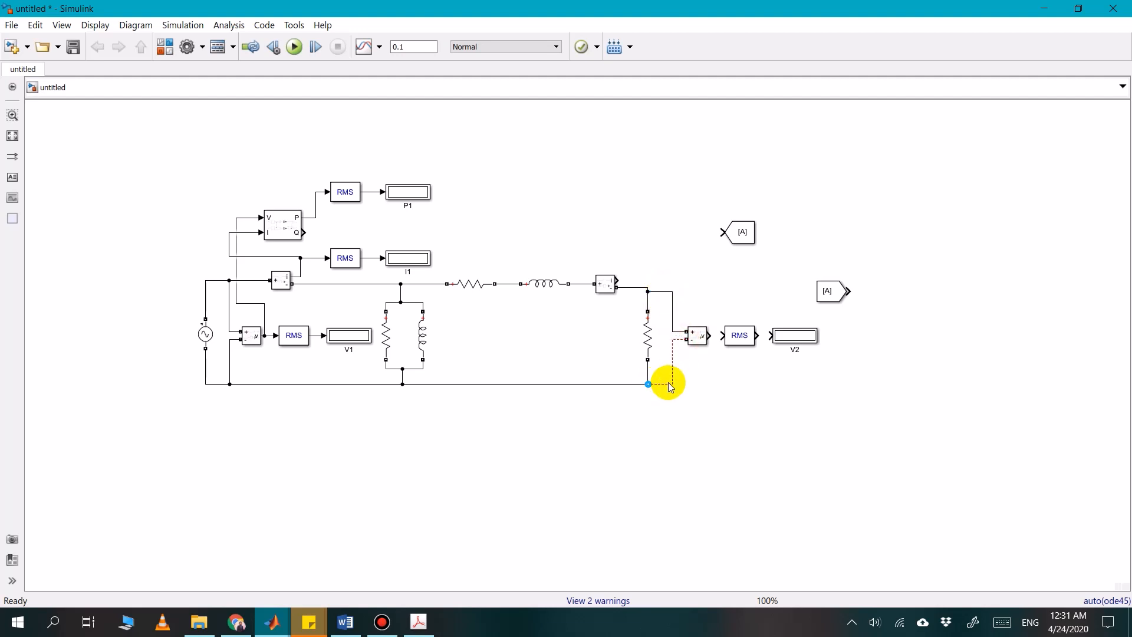
click(688, 380)
click(671, 384)
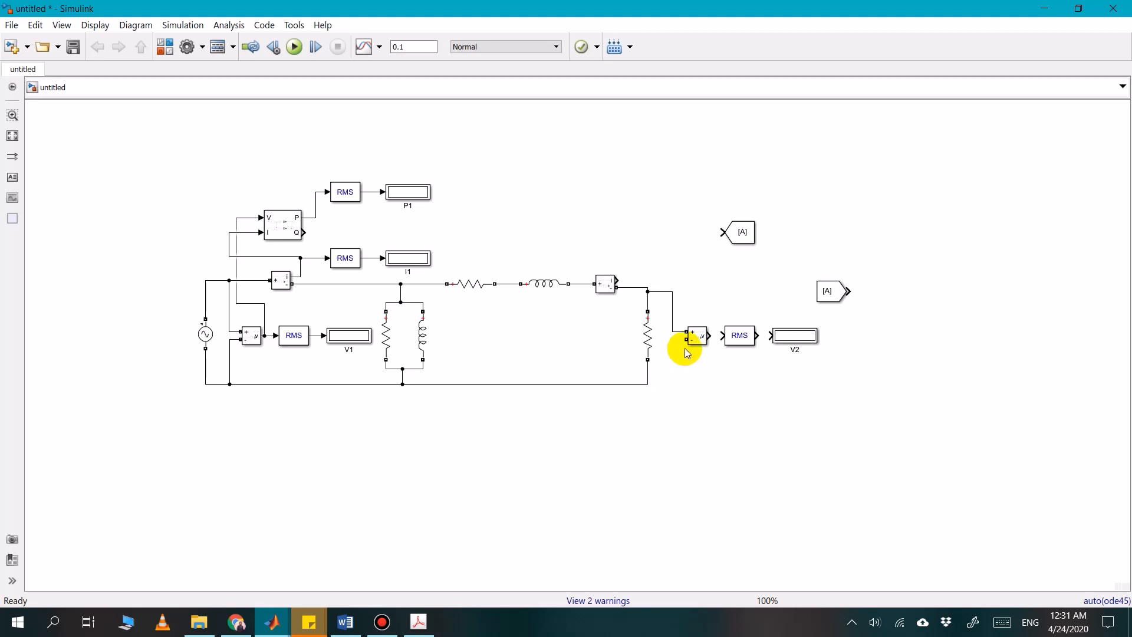
drag(684, 340, 648, 383)
click(735, 335)
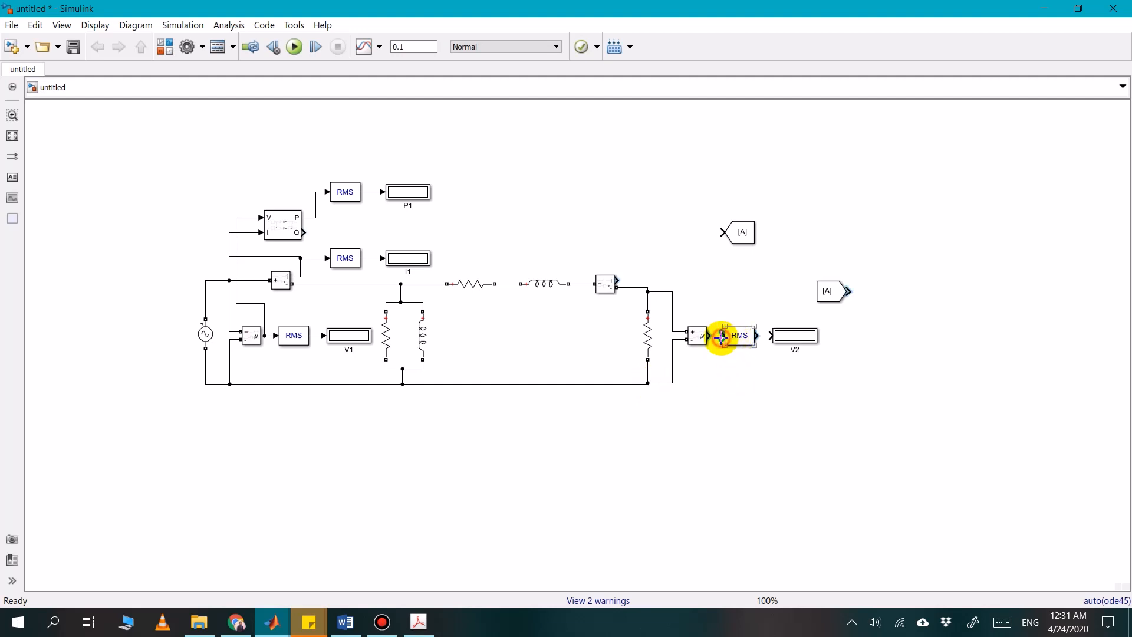
drag(722, 338, 771, 336)
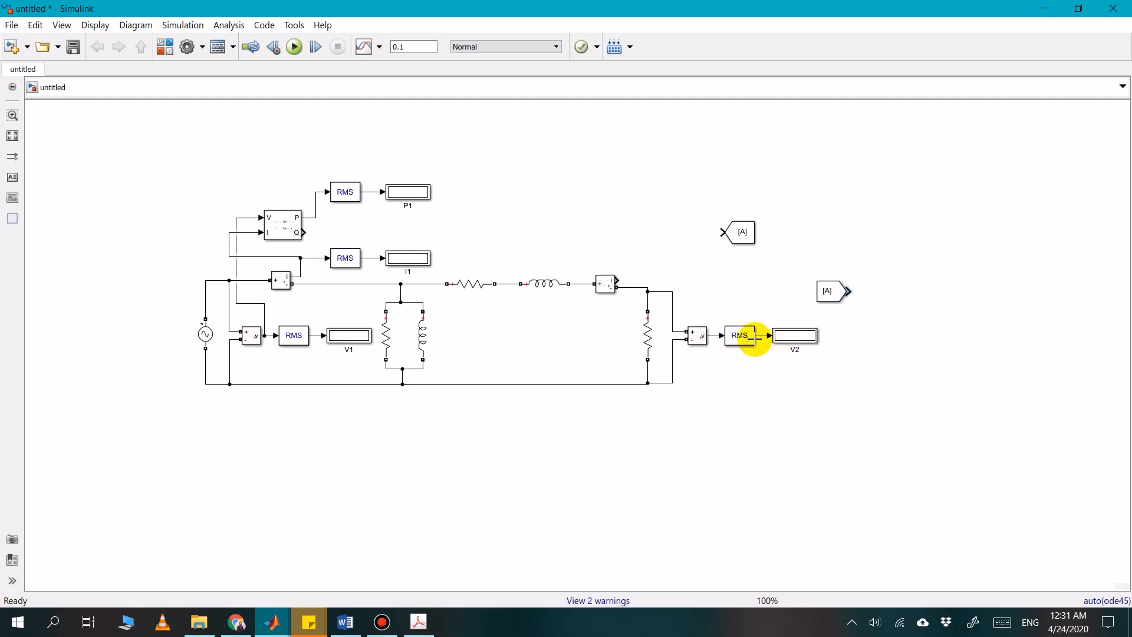
Copy the RMS block and V2 display above the load and connect them to the load-side Current Measurement's signal output
click(796, 352)
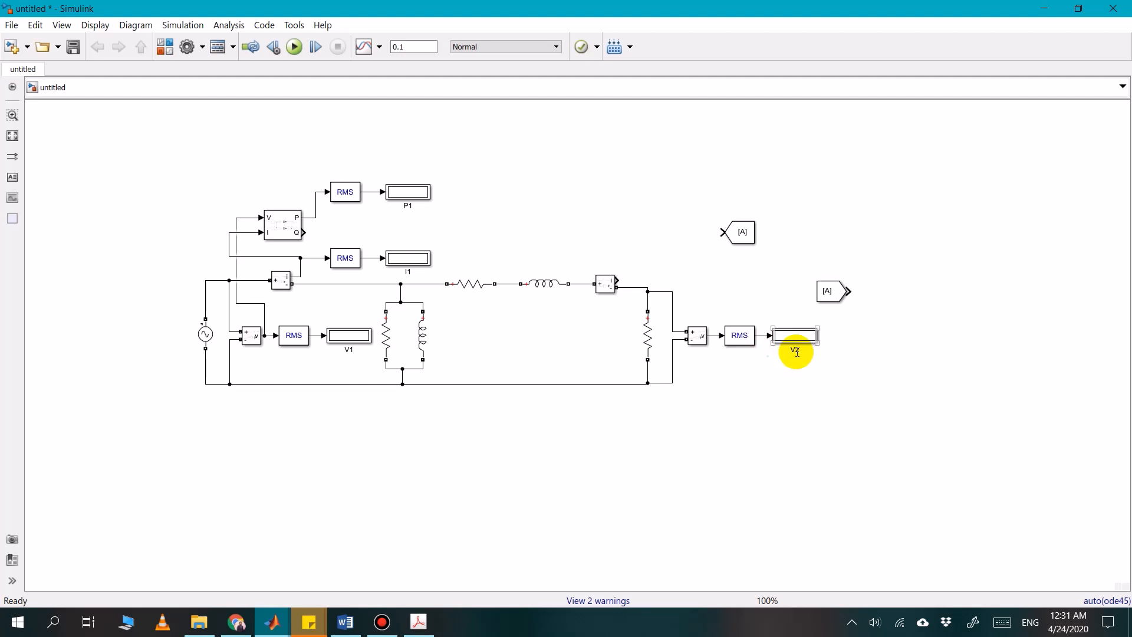
click(797, 352)
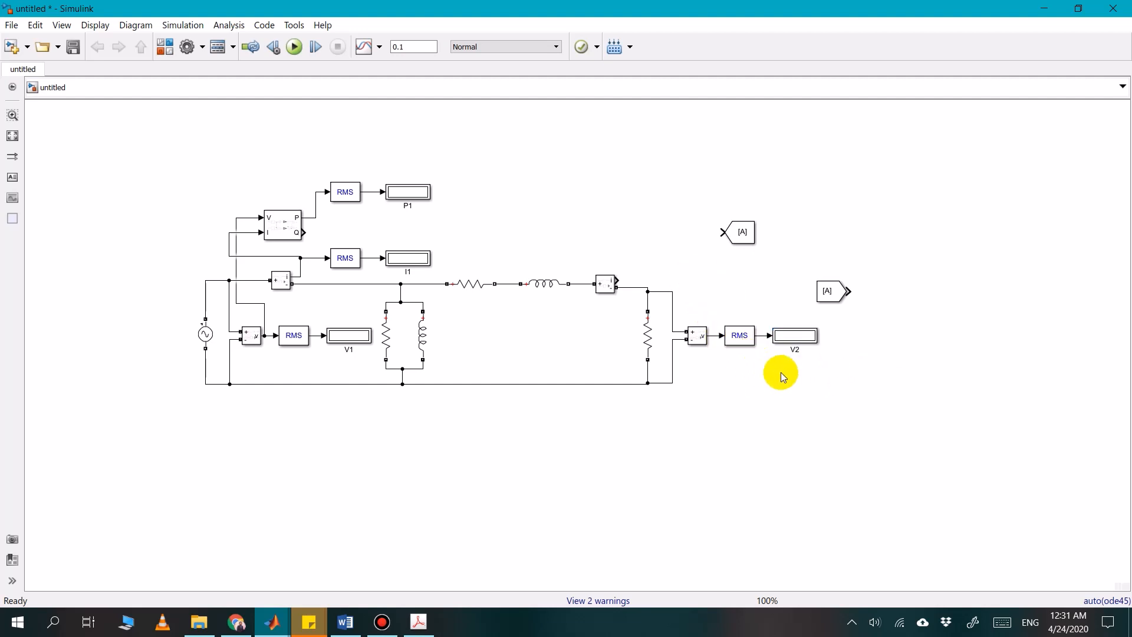
drag(801, 377, 665, 260)
drag(617, 287, 646, 260)
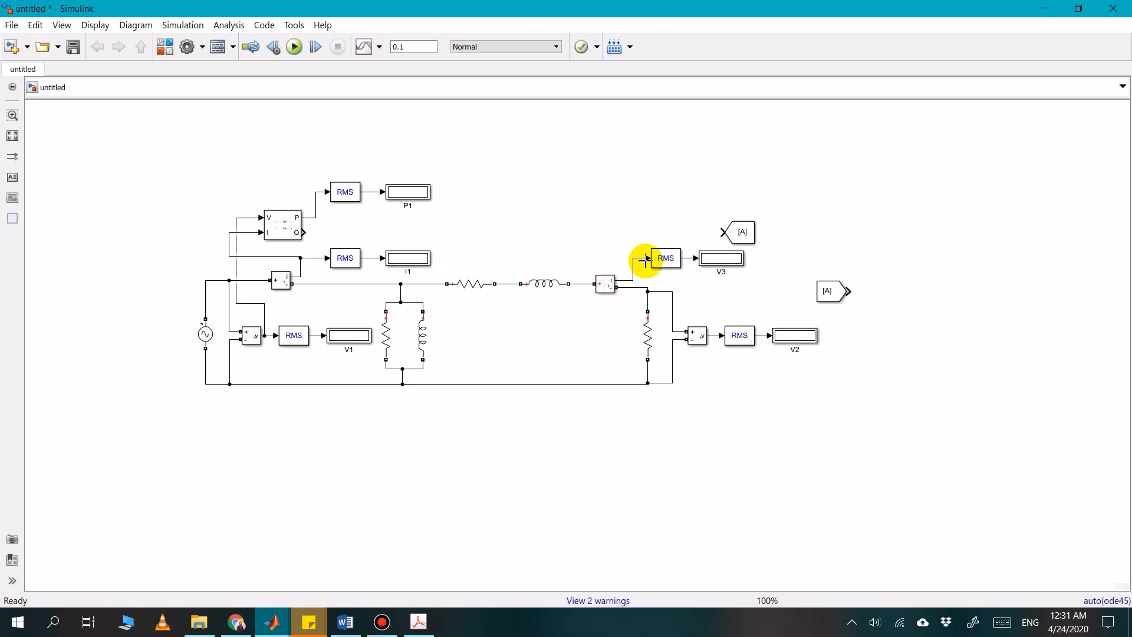
Place the Goto block, made smaller, beneath the load-side voltage RMS block and connect it to the Voltage Measurement's output
click(742, 239)
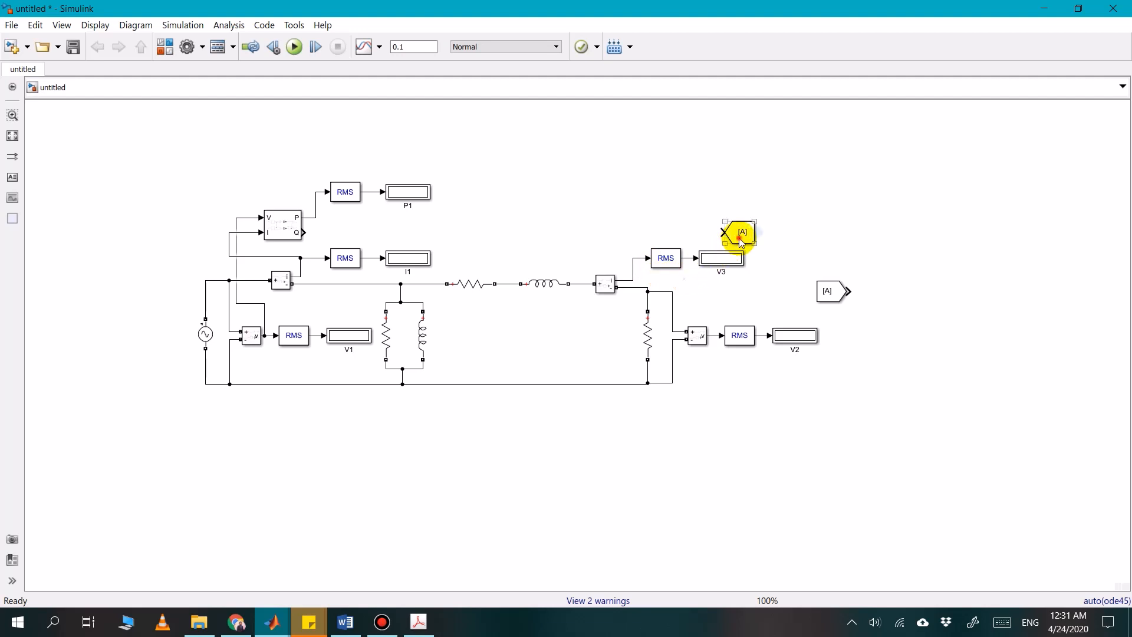
drag(742, 241, 907, 392)
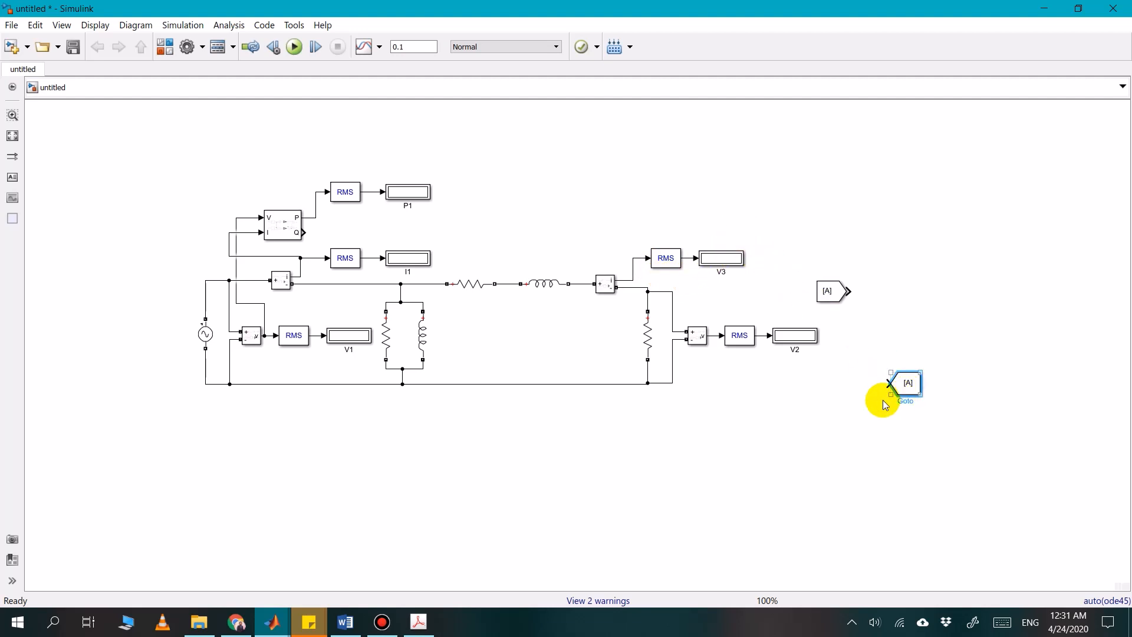
click(914, 394)
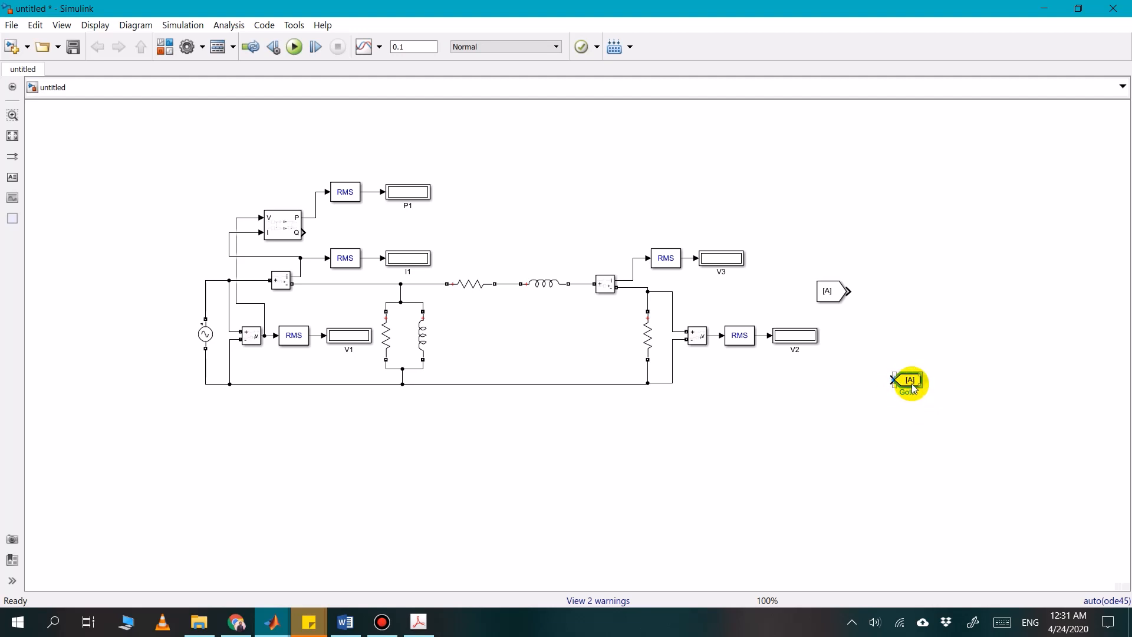
drag(912, 384, 713, 337)
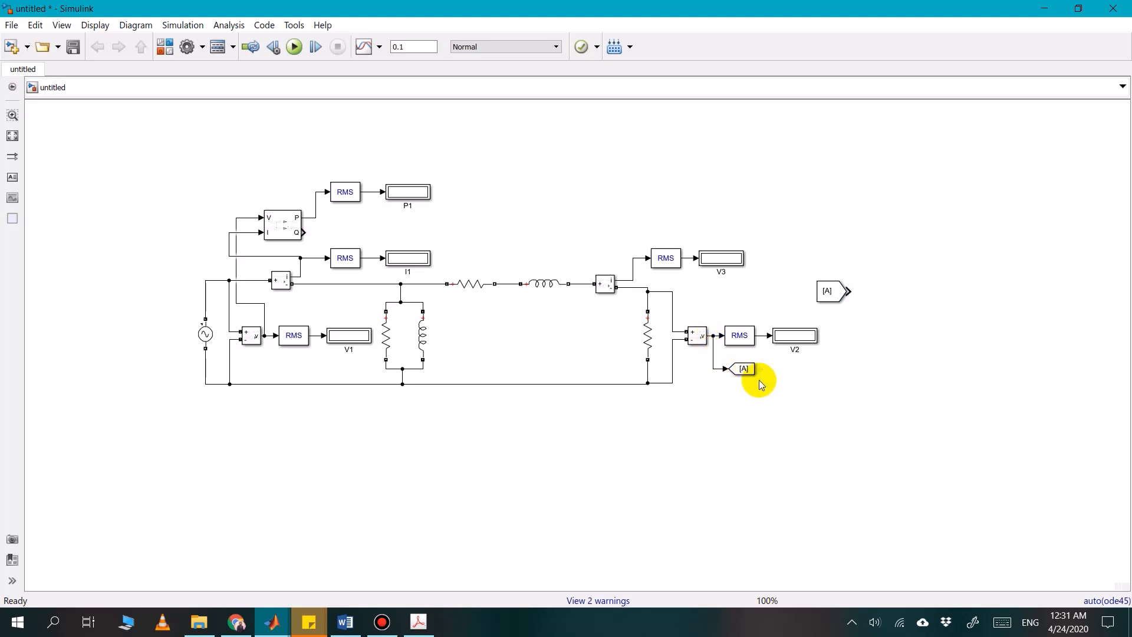
Set the Goto block's tag to V2
double_click(744, 369)
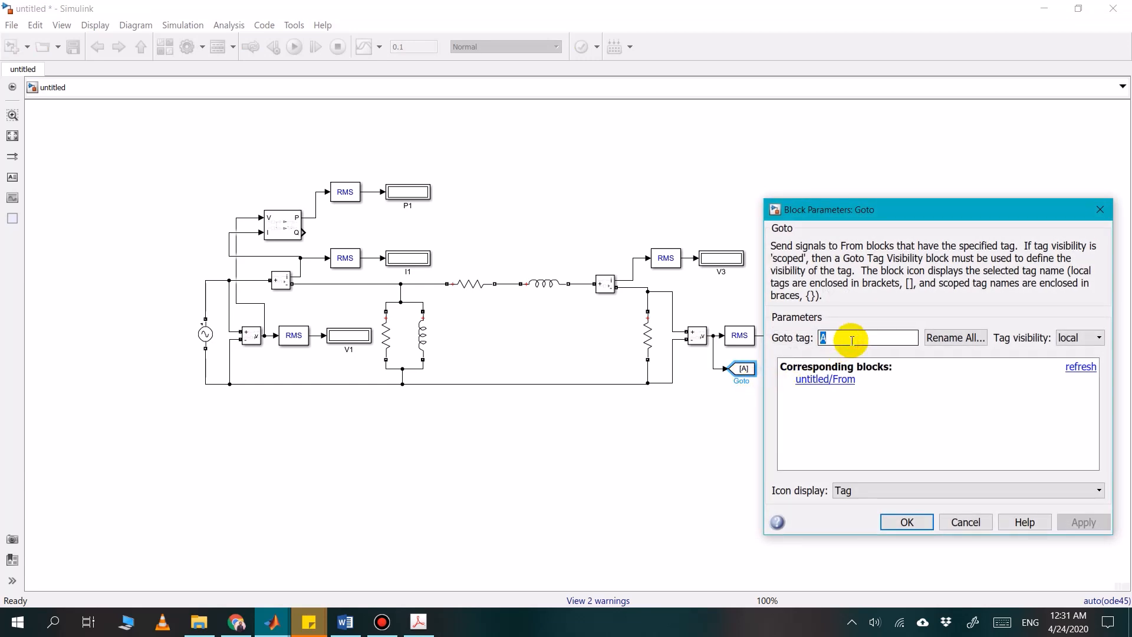
text(V2)
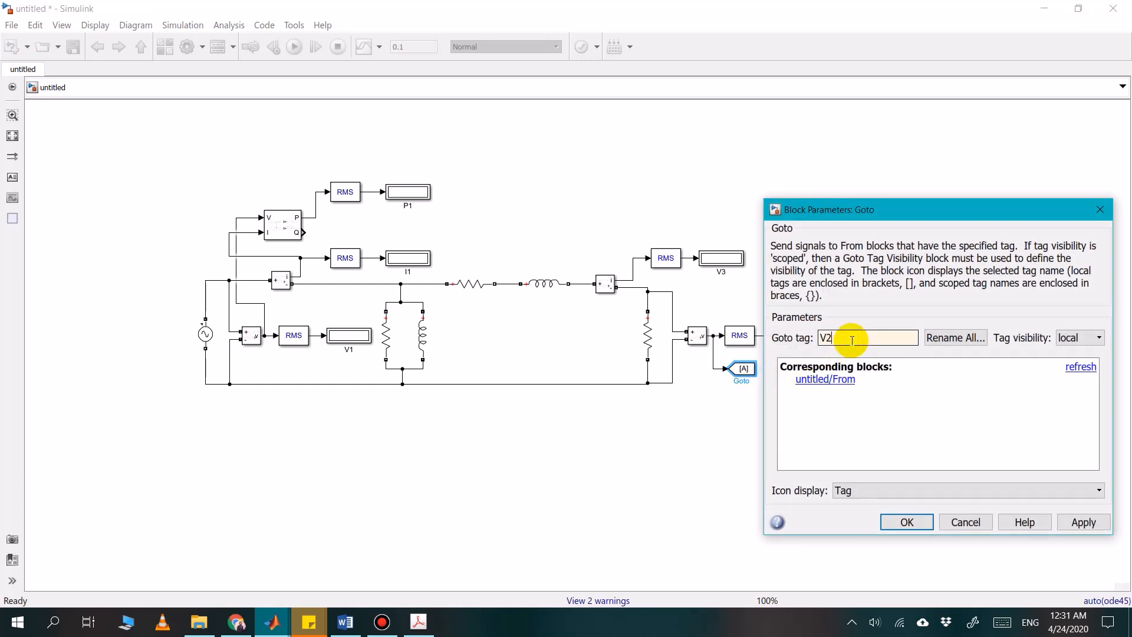
click(894, 525)
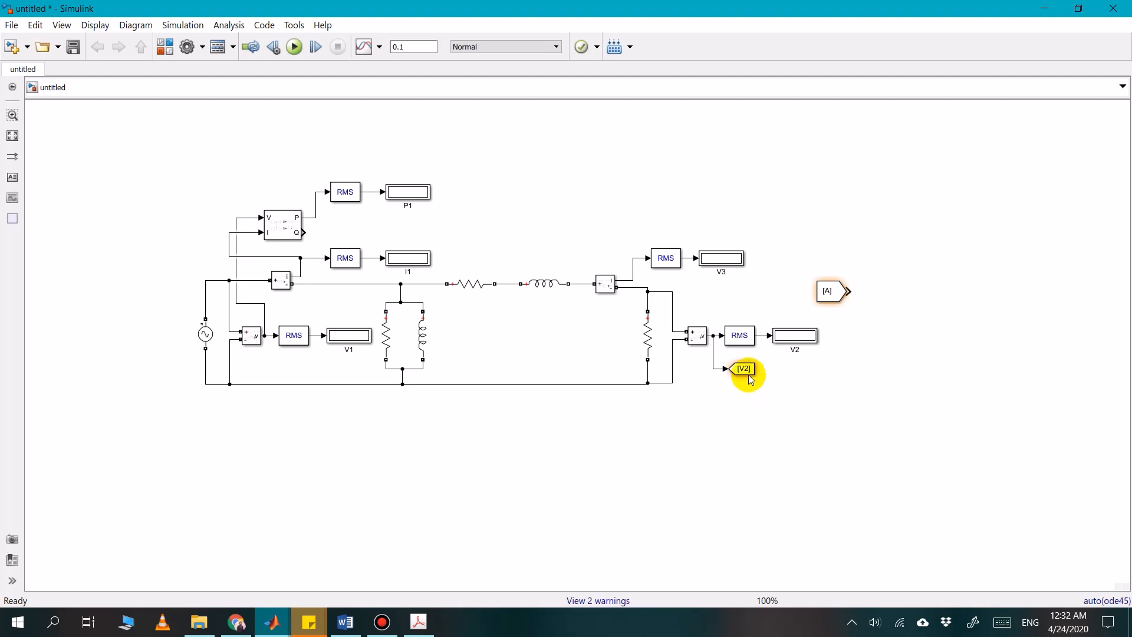
Copy the V2 Goto block above the load-side Current Measurement, connected to its signal output by a short, tidied line
click(750, 377)
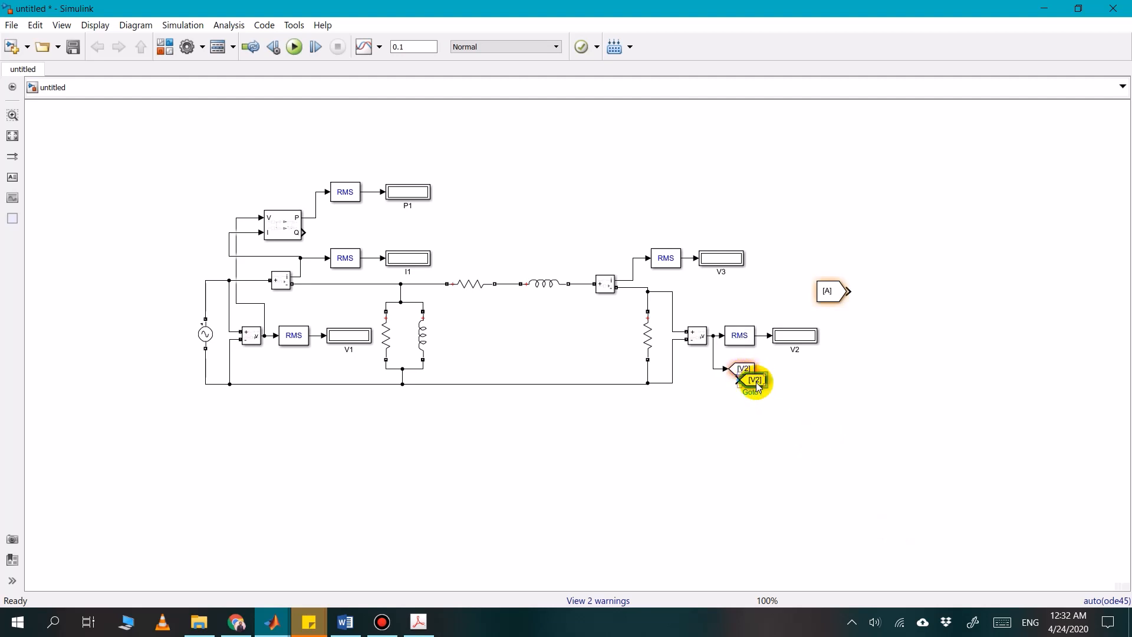
drag(750, 379, 627, 278)
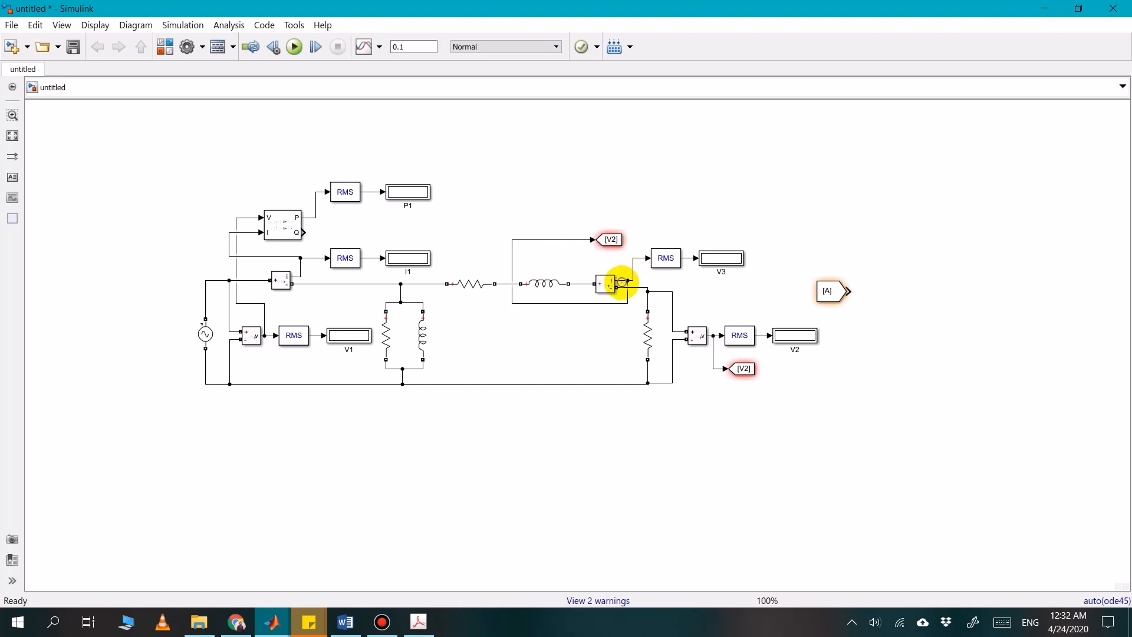
click(604, 277)
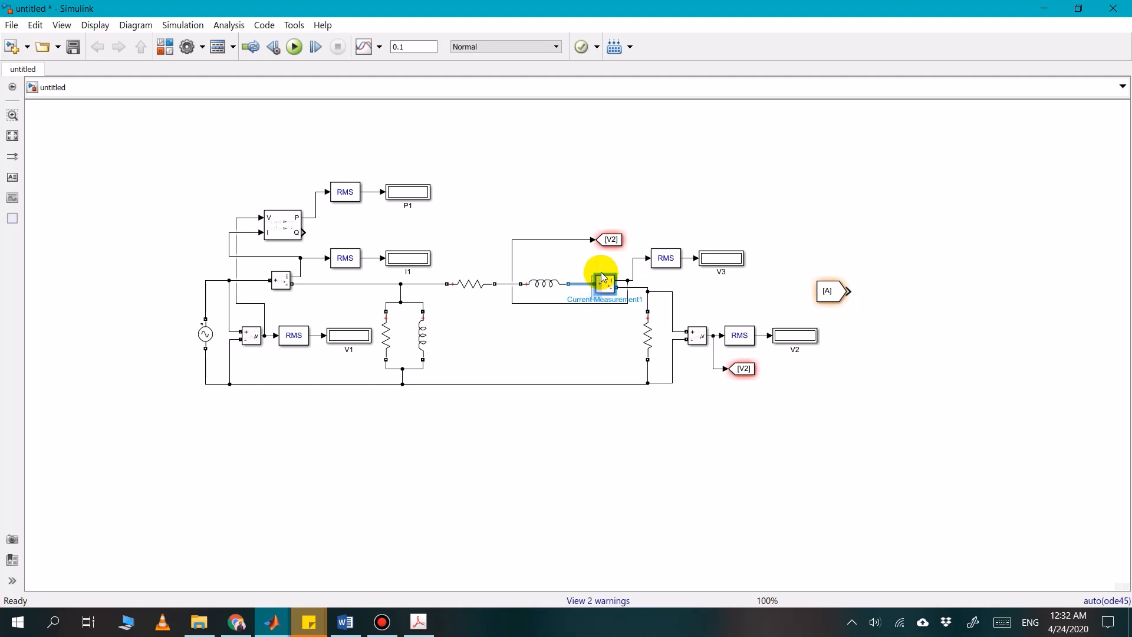
click(568, 335)
drag(566, 304, 568, 280)
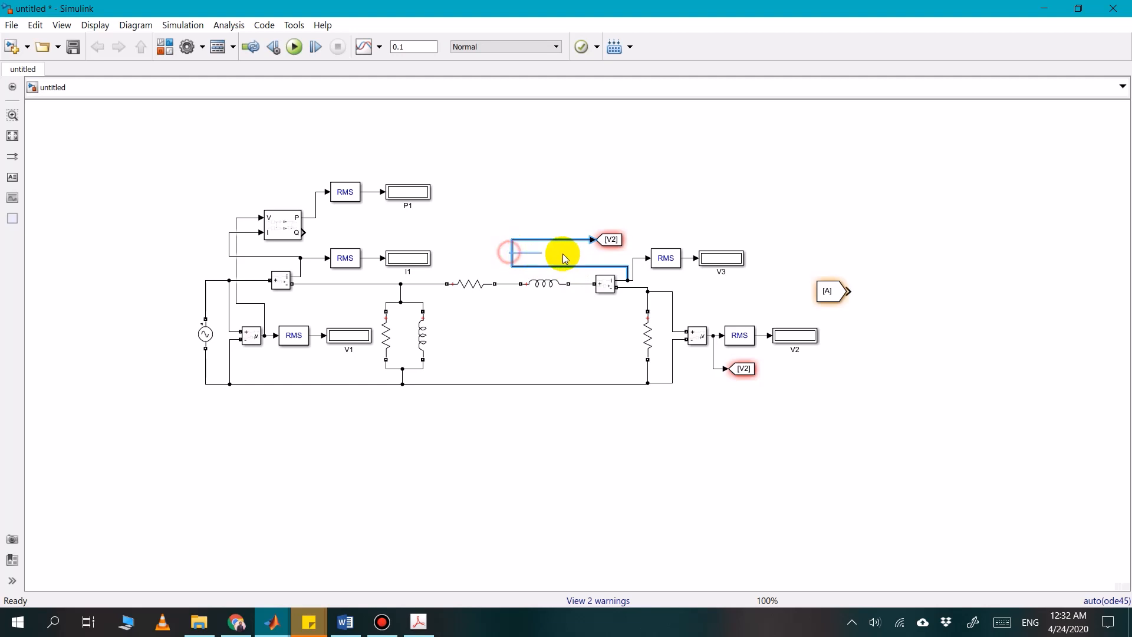
click(500, 252)
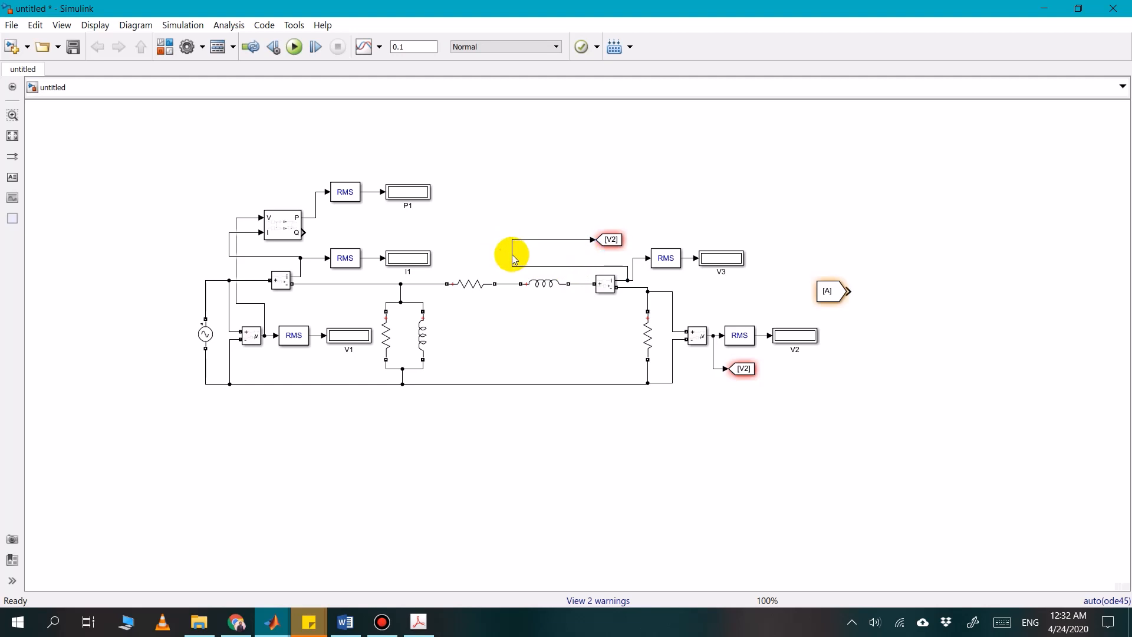
drag(513, 254, 541, 256)
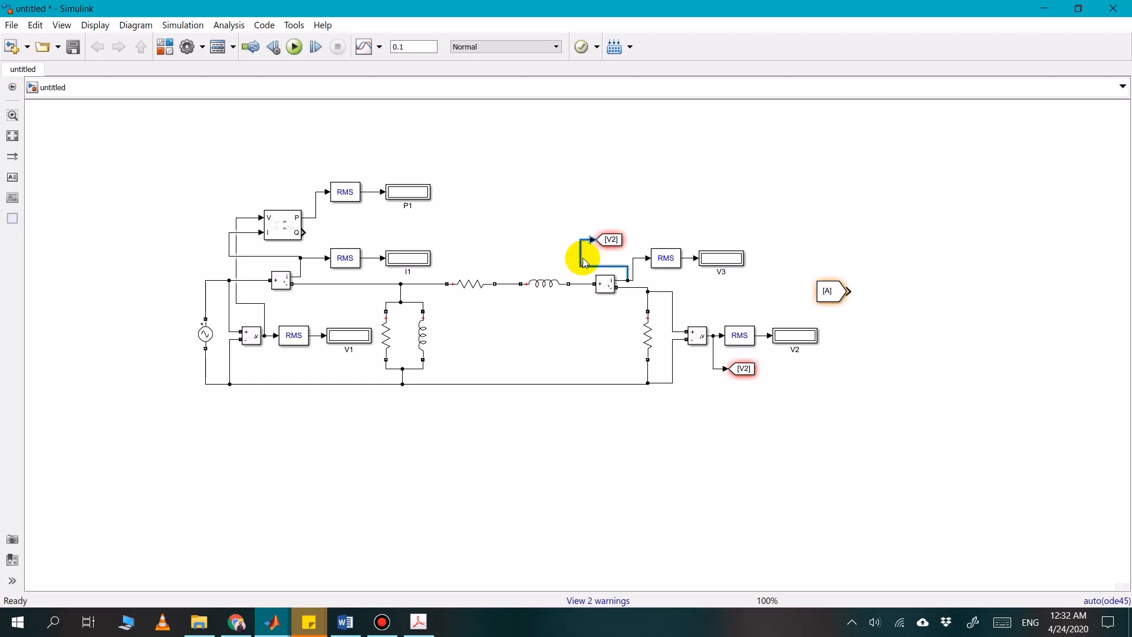
drag(616, 246, 613, 253)
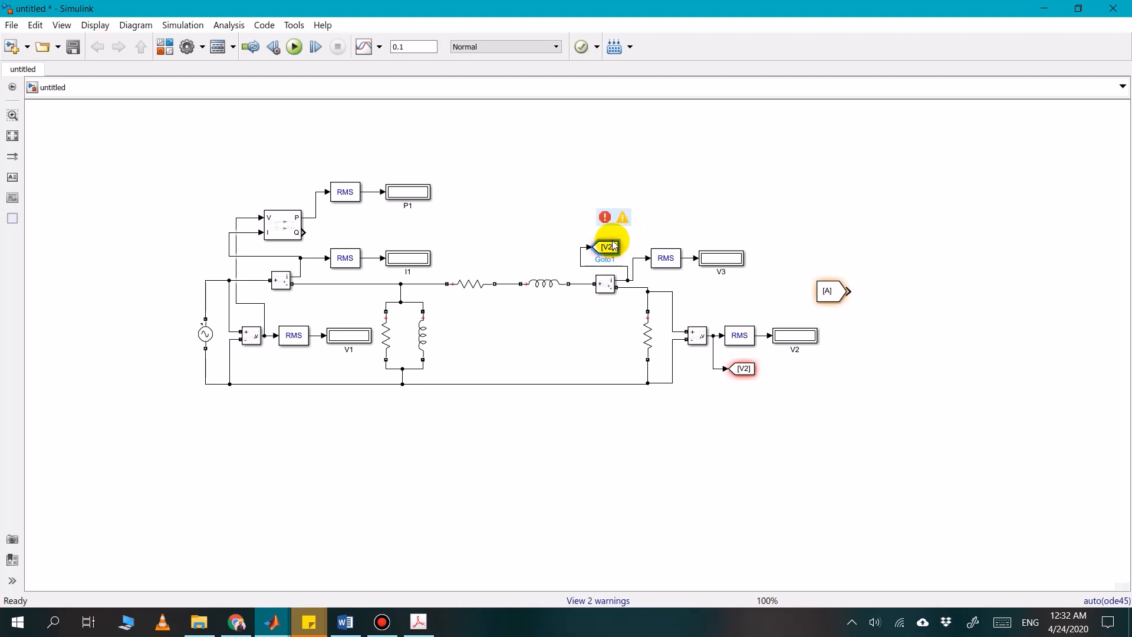
Set the tag of the Goto block above the load-side Current Measurement to I2
double_click(613, 248)
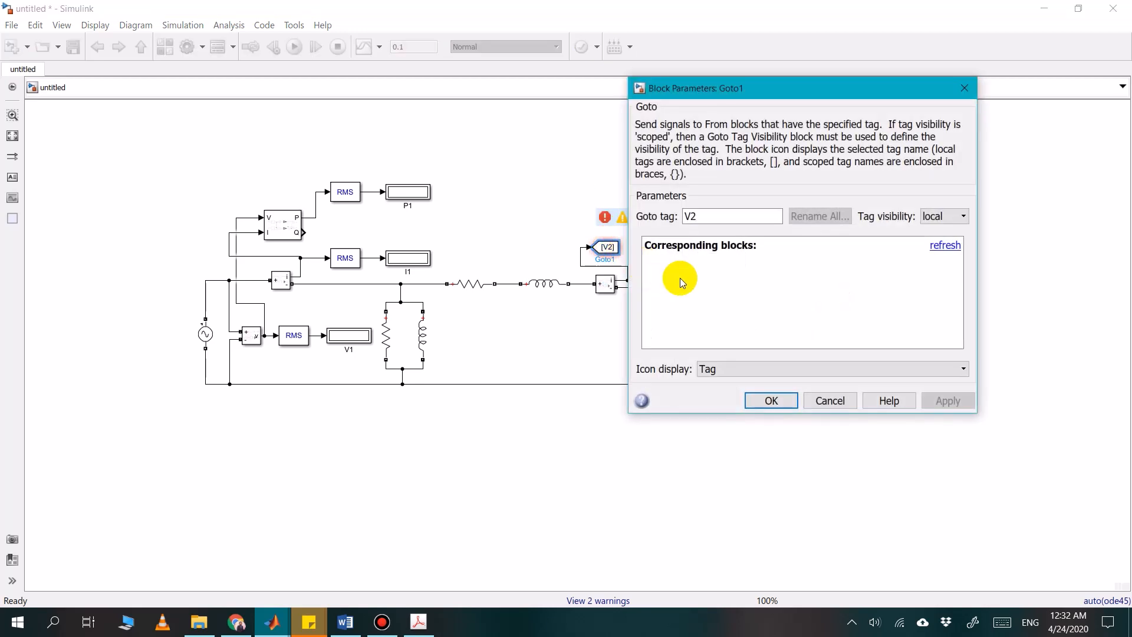
double_click(705, 217)
key(BackSpace)
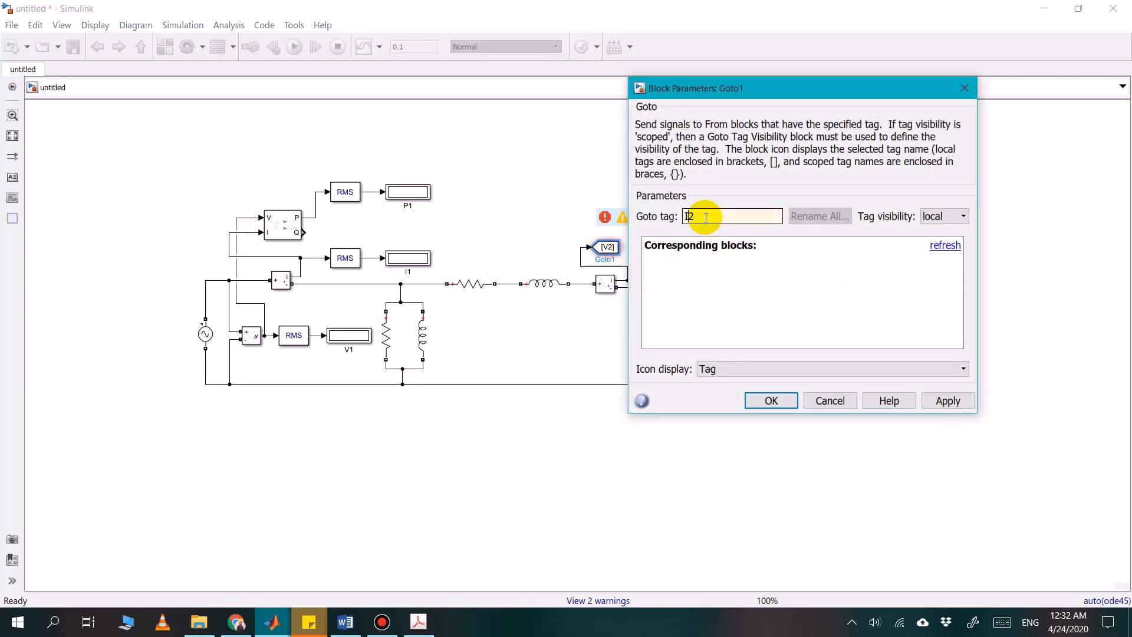
text(I)
key(Return)
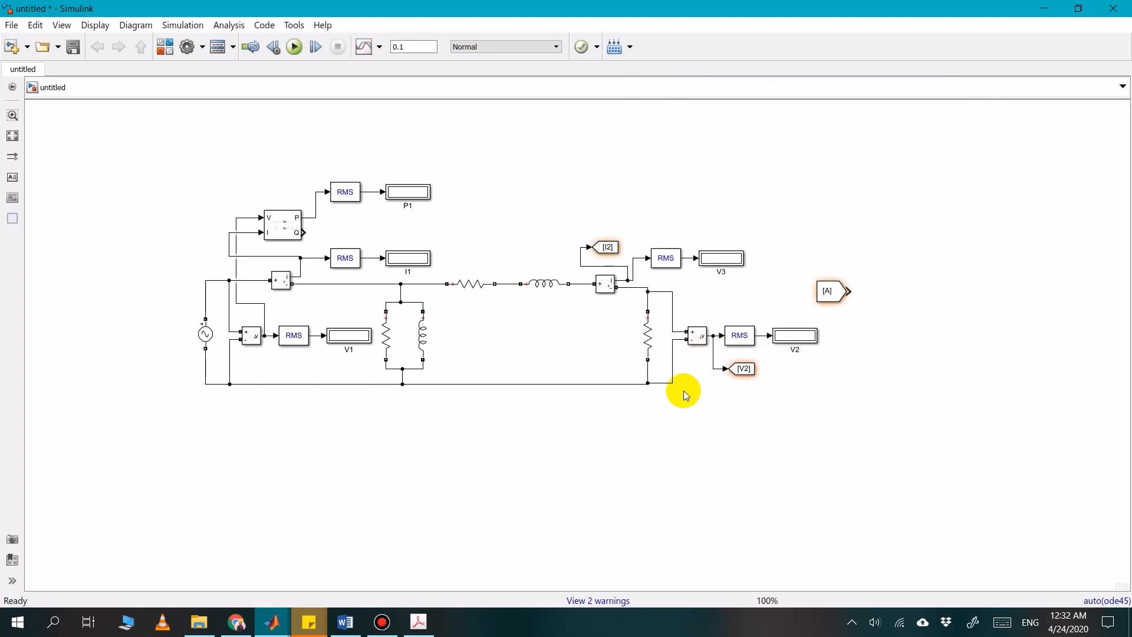
click(684, 391)
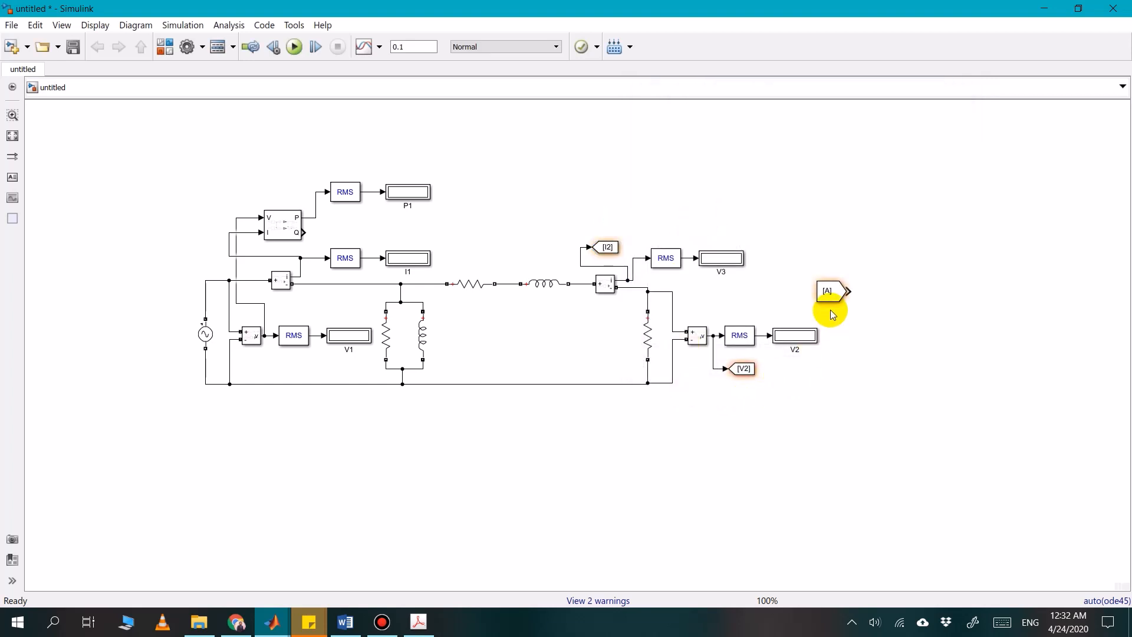
Copy the input-side Power block with its RMS and P1 display blocks to the area above the load-side current display
click(742, 293)
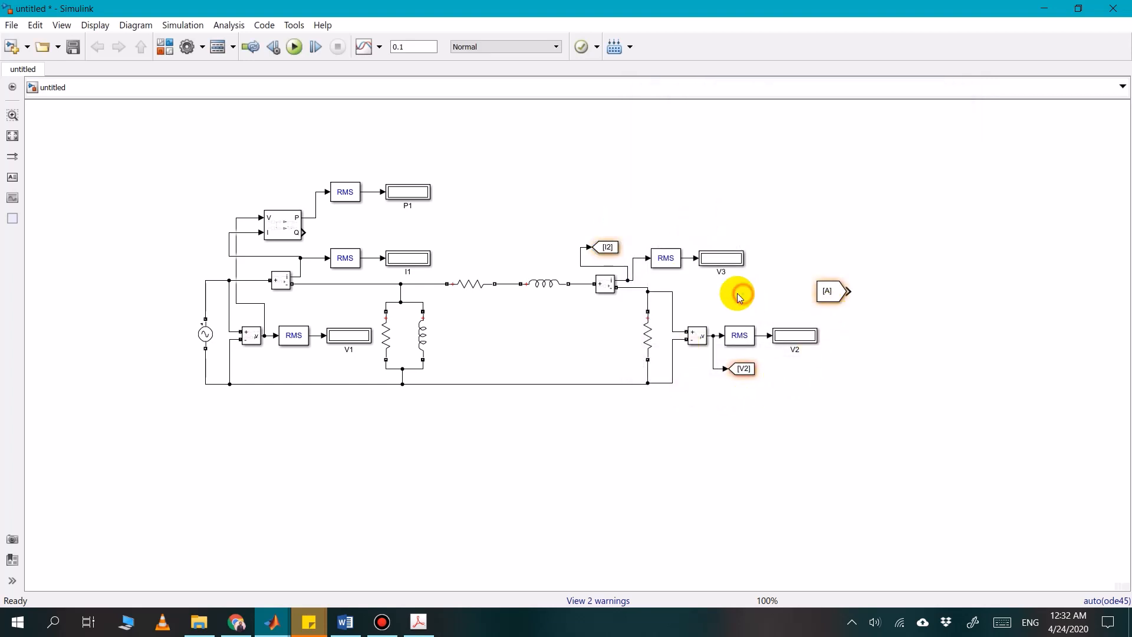
click(278, 221)
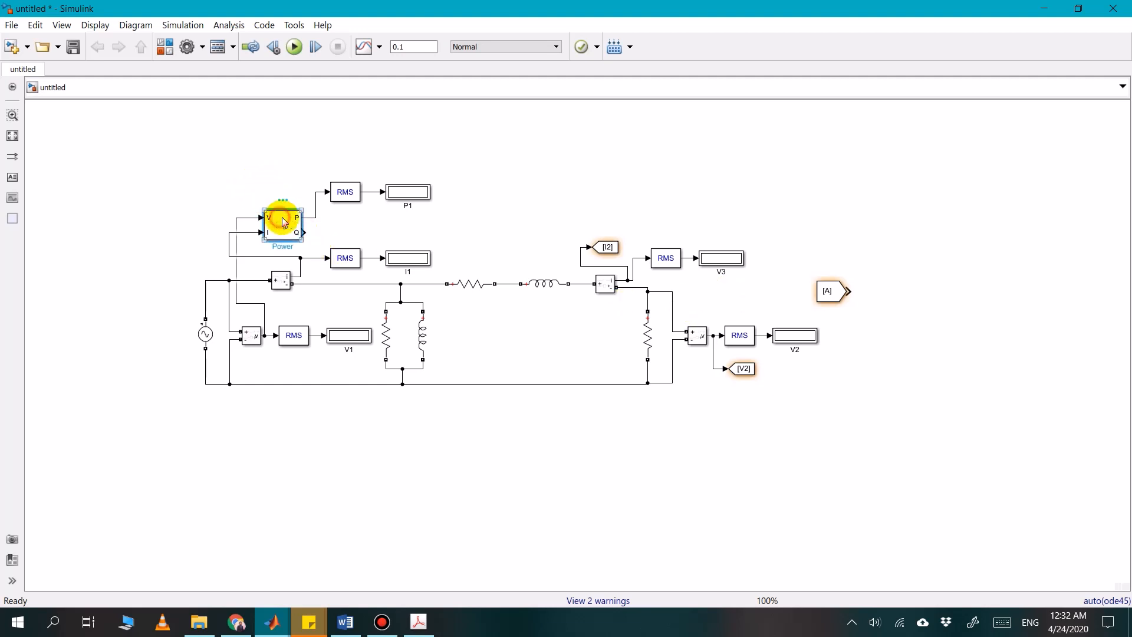
shift+click(341, 194)
shift+click(398, 199)
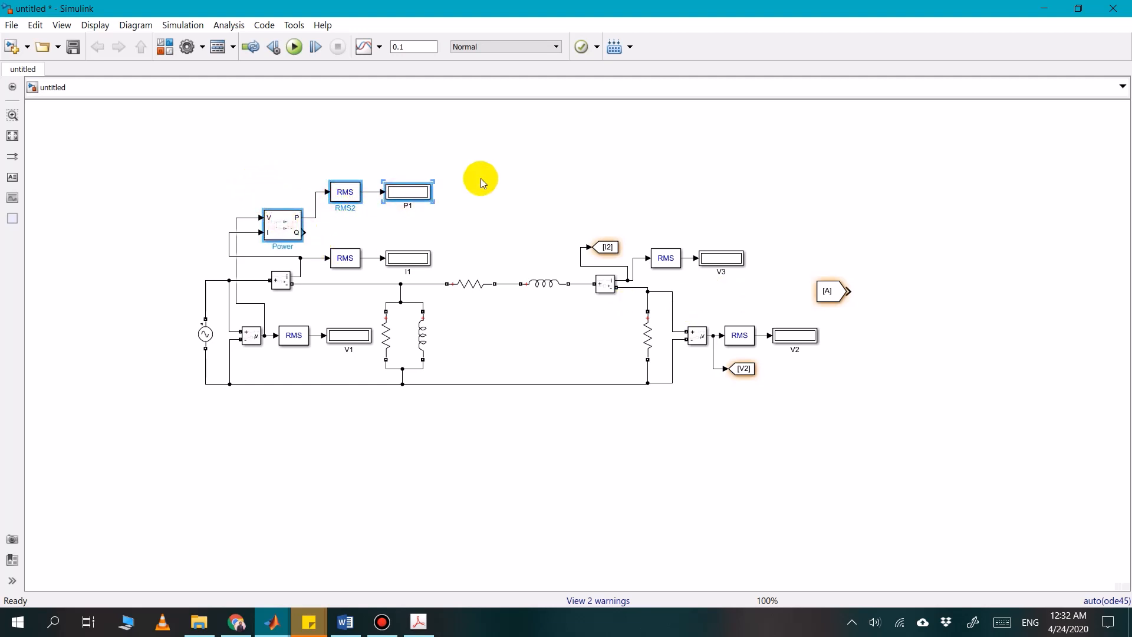
key(ctrl+c)
key(ctrl+v)
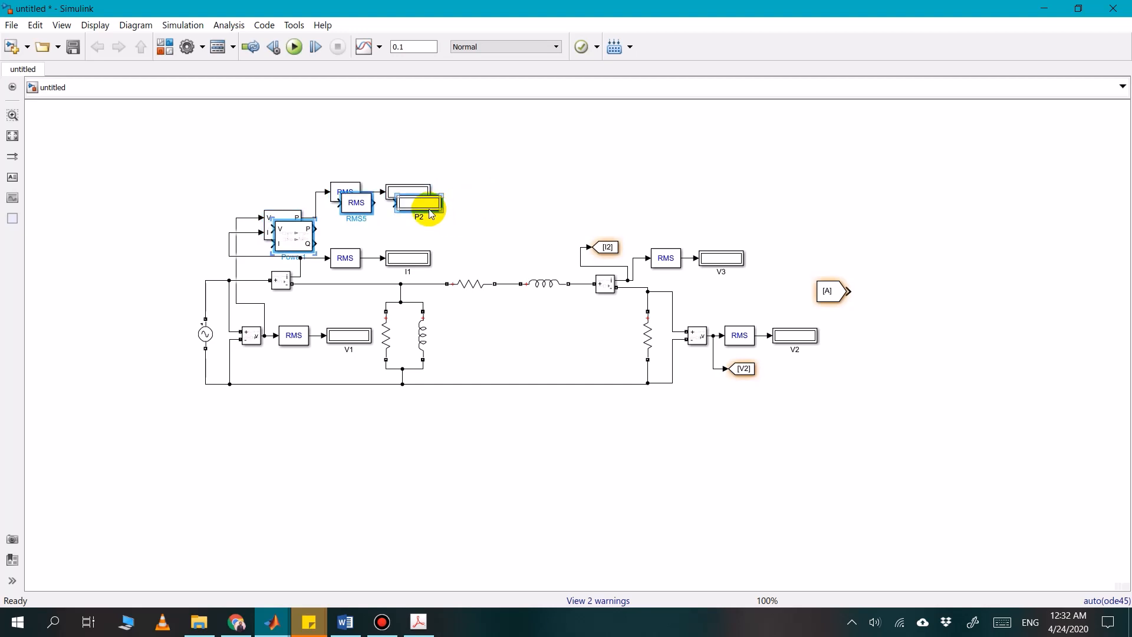
drag(432, 210, 847, 184)
click(805, 212)
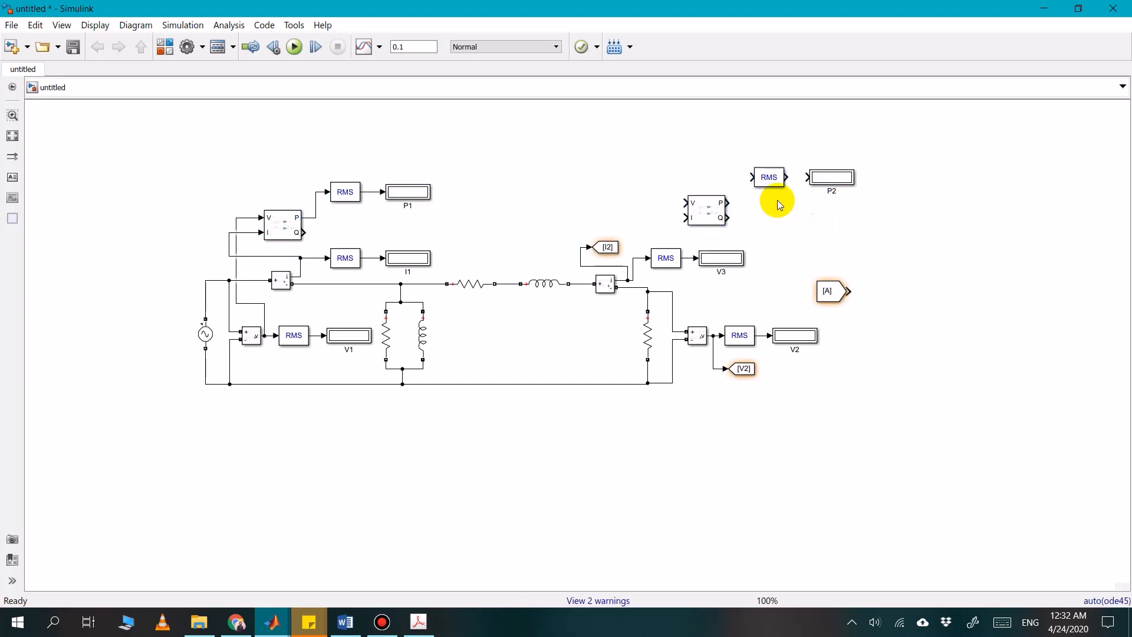
click(706, 213)
drag(706, 213, 709, 203)
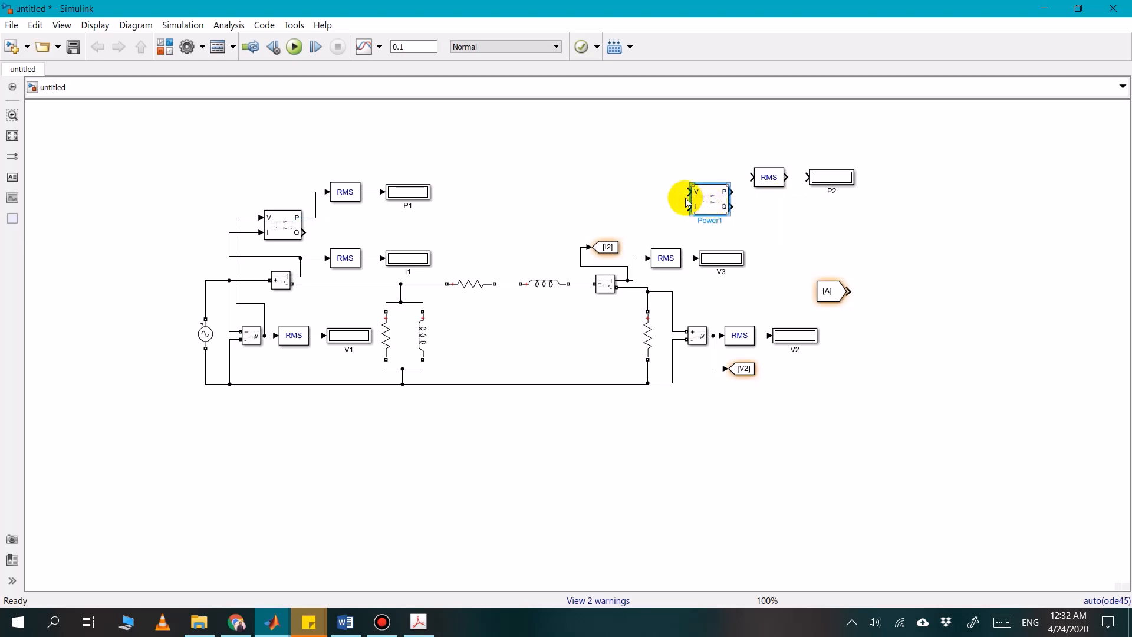
Connect the load-side Power block's V input to the load Voltage Measurement output and its I input to the load Current Measurement signal
click(671, 186)
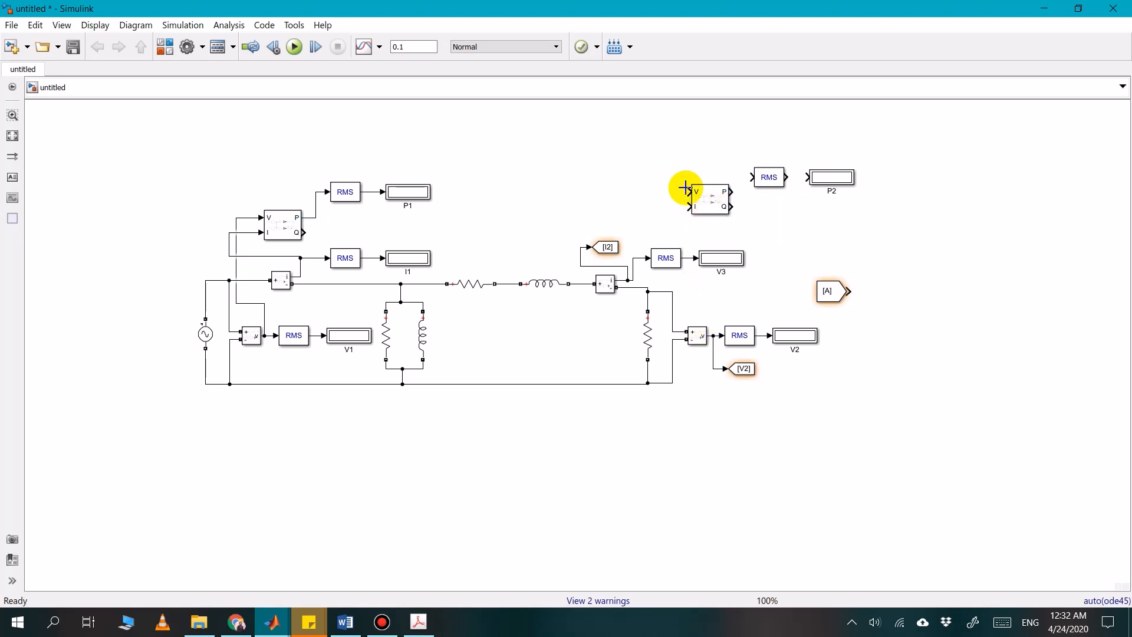
drag(688, 190, 716, 335)
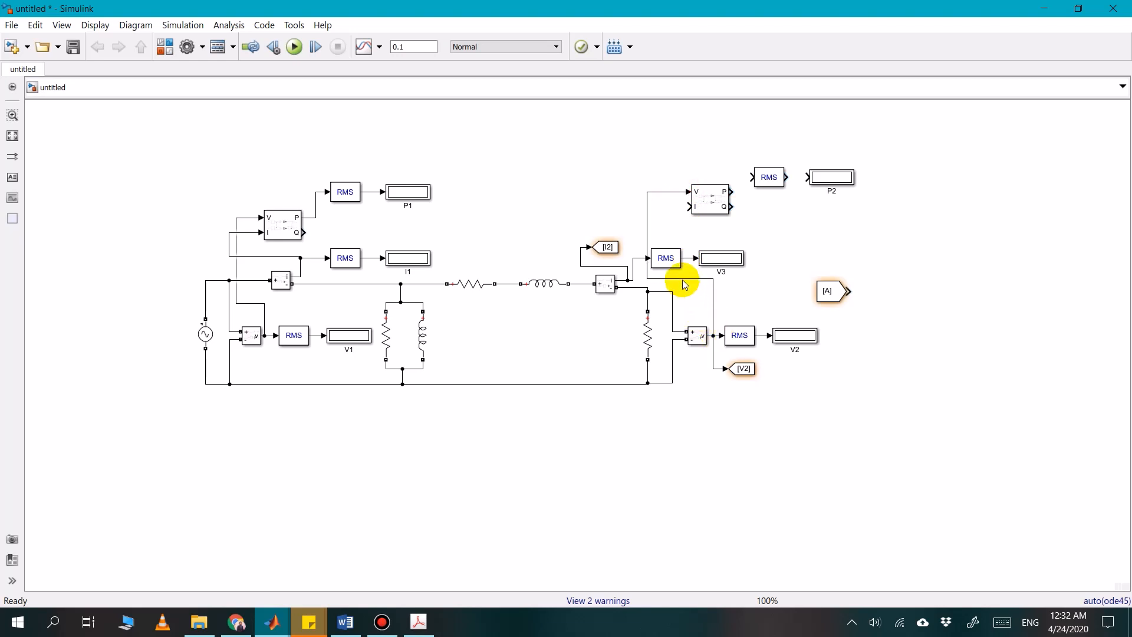
drag(677, 223, 636, 259)
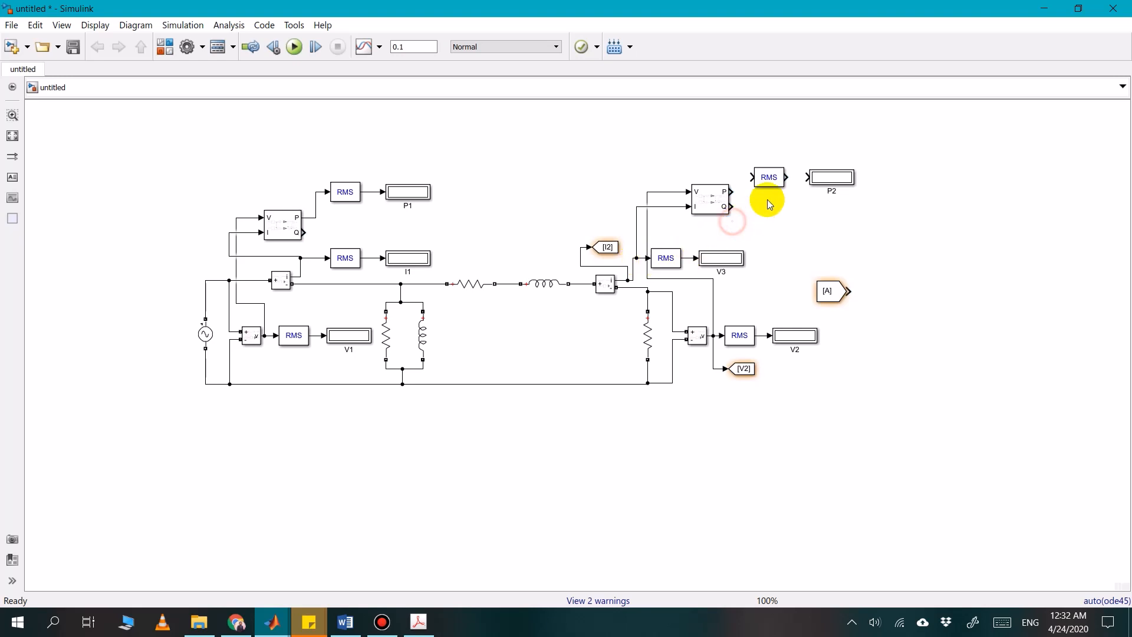
Align the RMS block and P2 display with the load-side Power block's P output and wire them in series
click(767, 180)
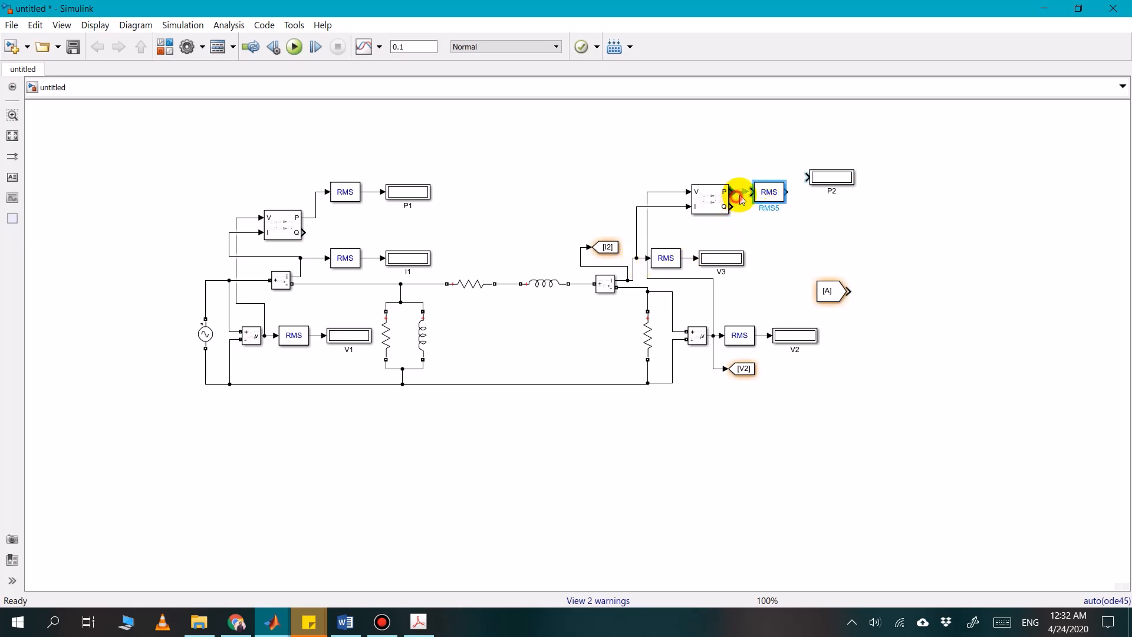
drag(753, 192, 731, 191)
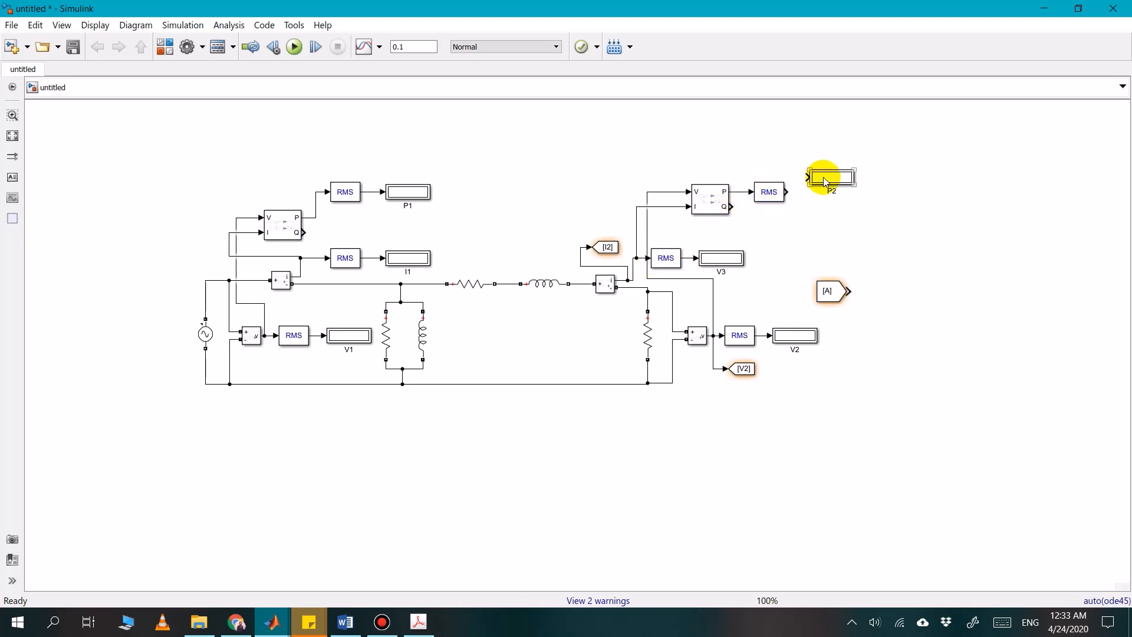
drag(826, 177, 809, 192)
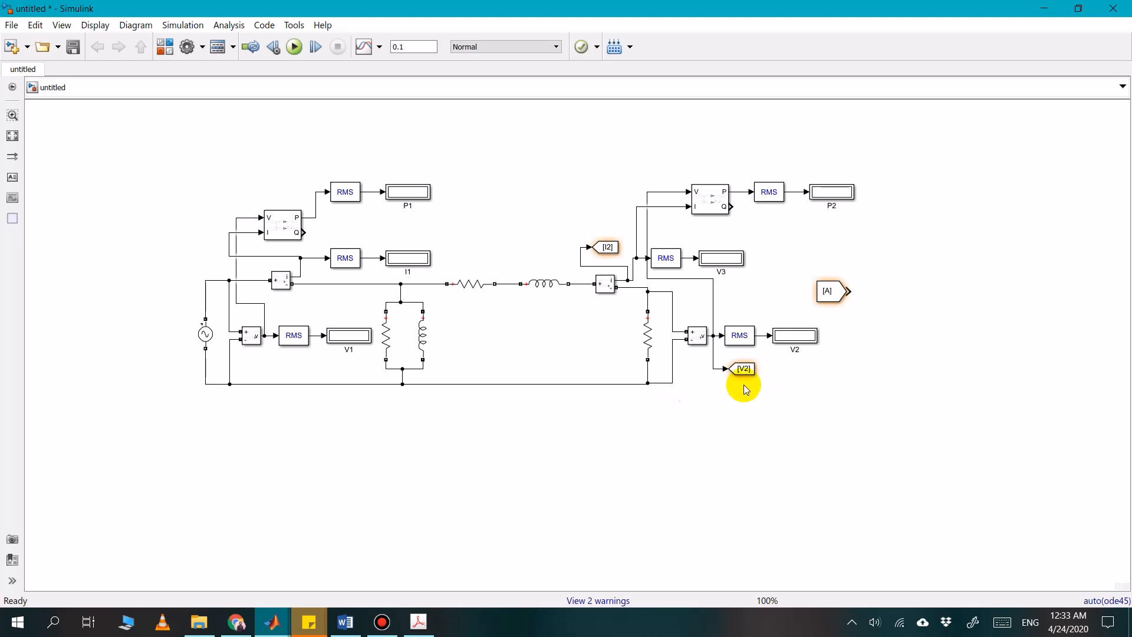
click(841, 299)
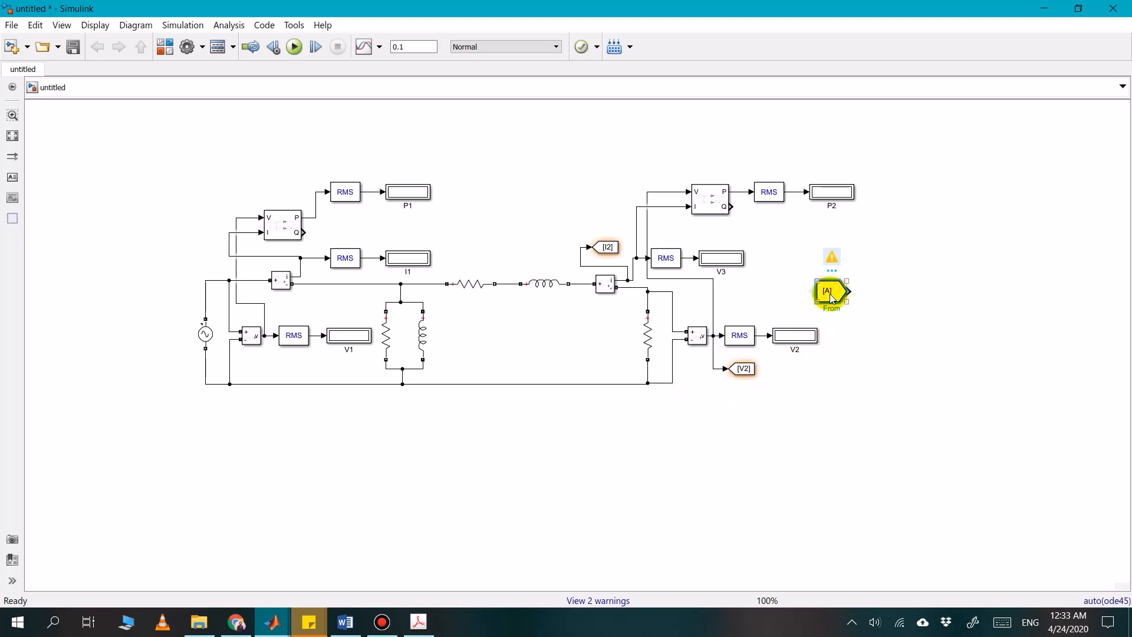
double_click(832, 298)
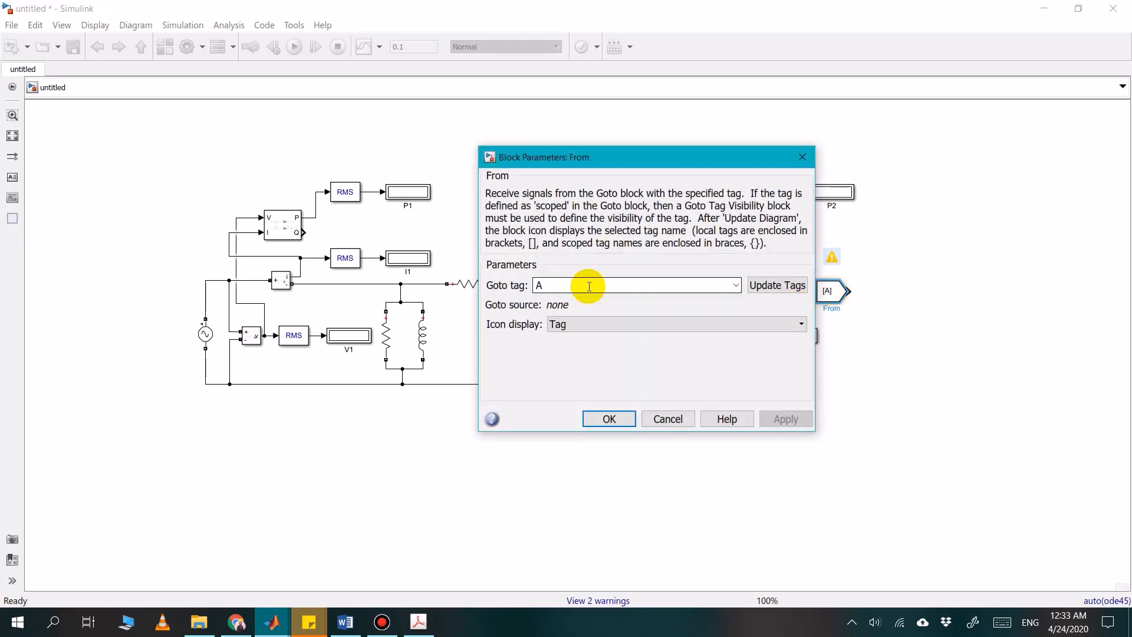
click(653, 420)
Place the From block, made smaller, in the empty area below the load resistor and set its Goto tag to V2
drag(826, 293, 614, 452)
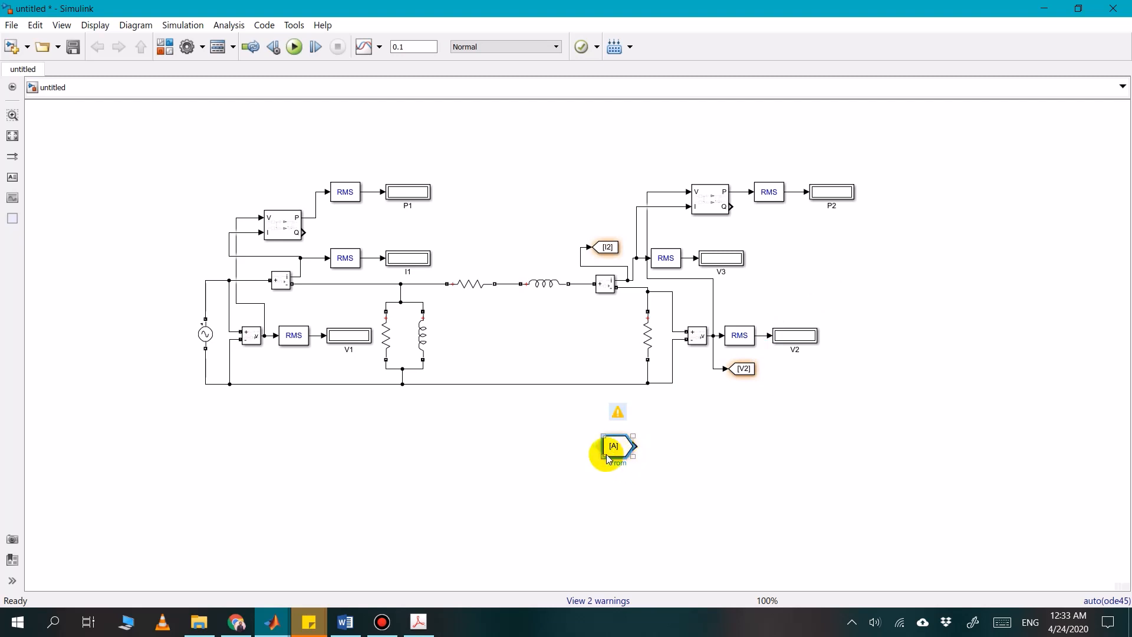
drag(604, 458, 615, 448)
double_click(616, 448)
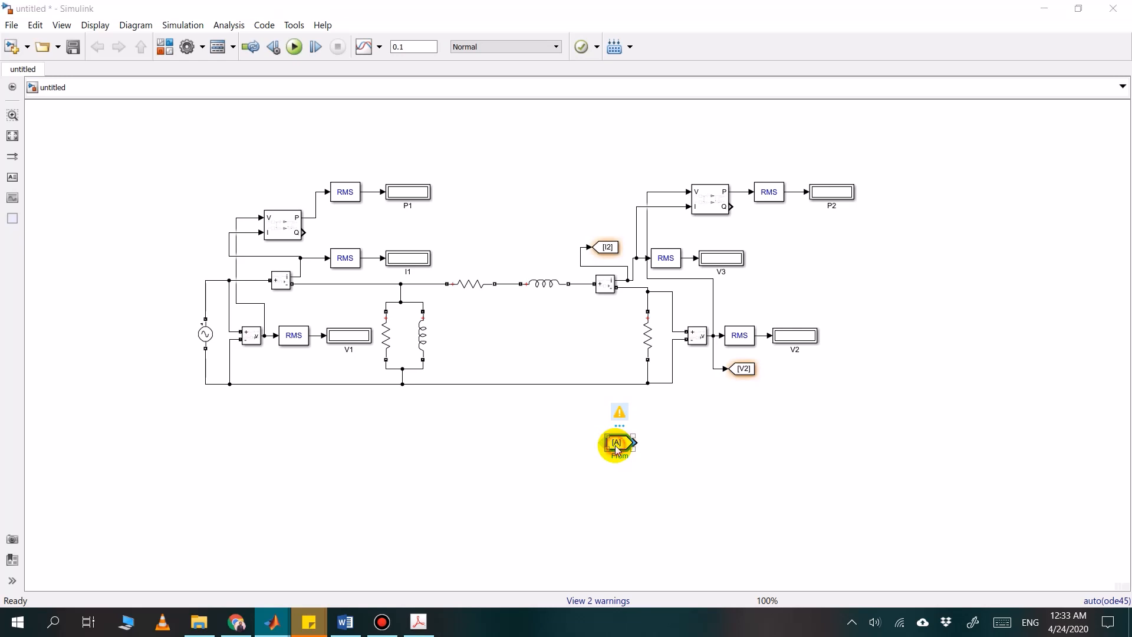
text(V2)
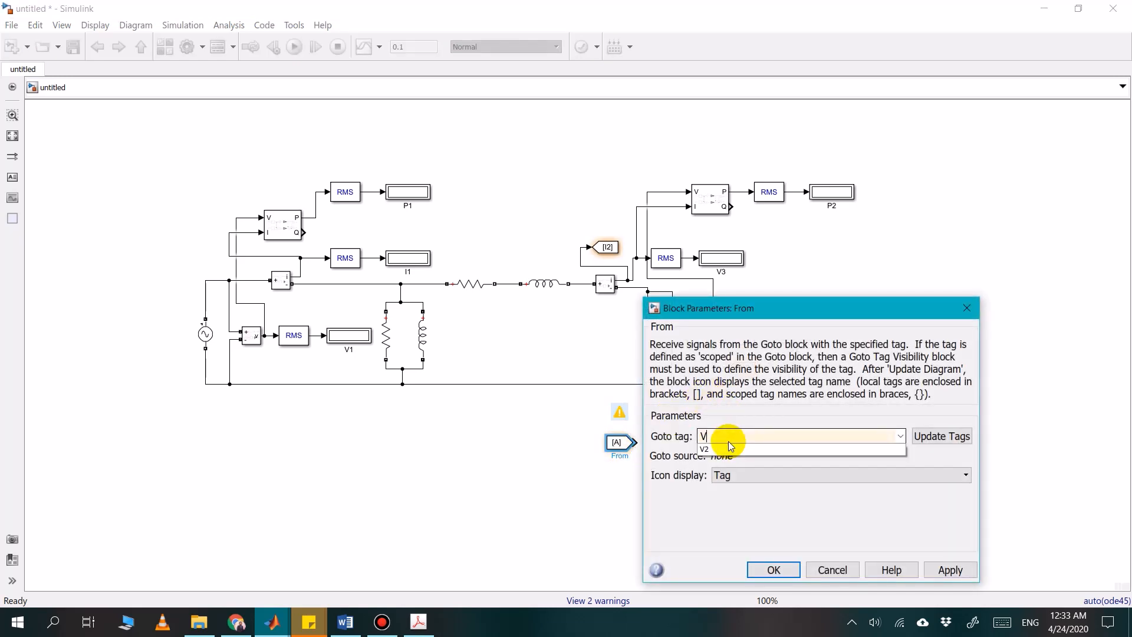
click(765, 568)
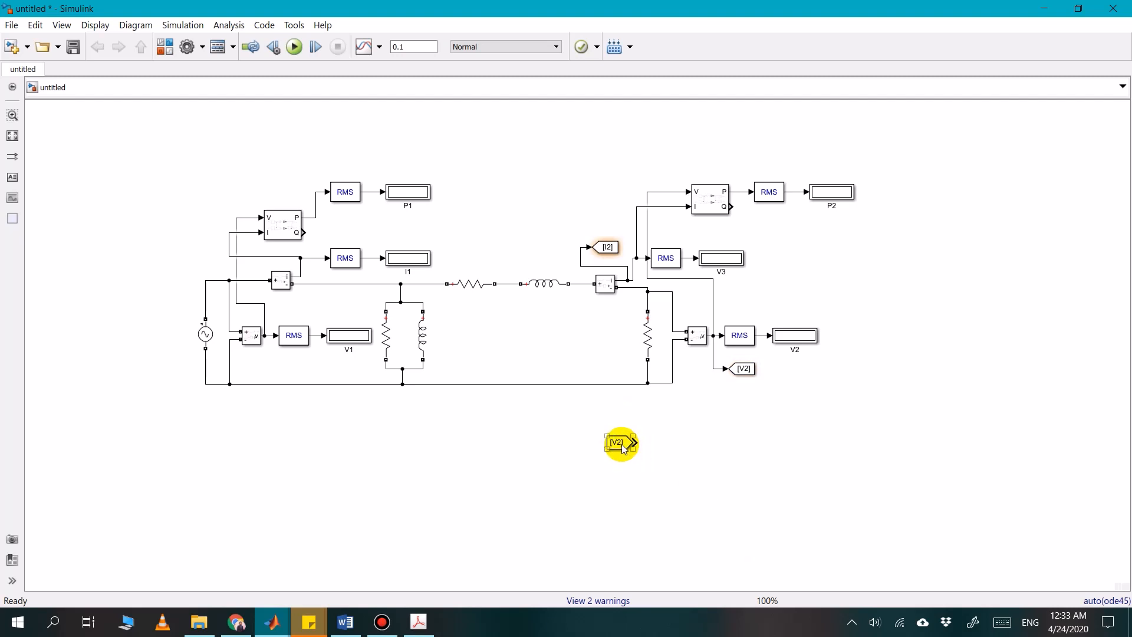
Copy the V2 From block, set the copy's Goto tag to I2 and place it directly beneath the original
key(ctrl+c)
key(ctrl+v)
drag(629, 454, 683, 453)
double_click(682, 455)
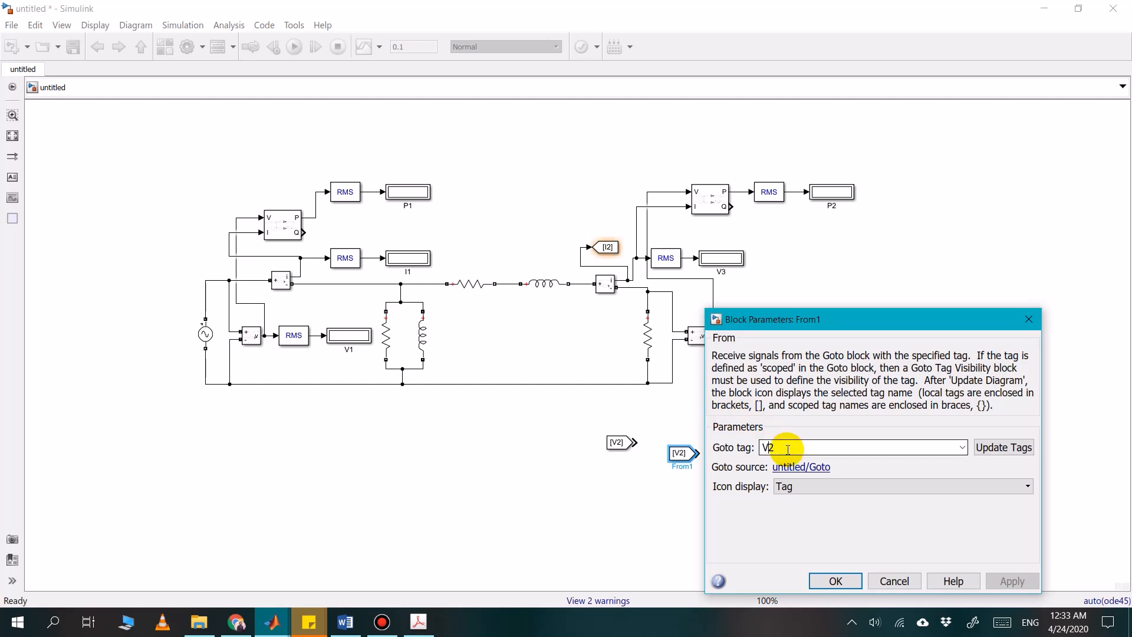
key(BackSpace)
text(I)
key(Return)
key(Return)
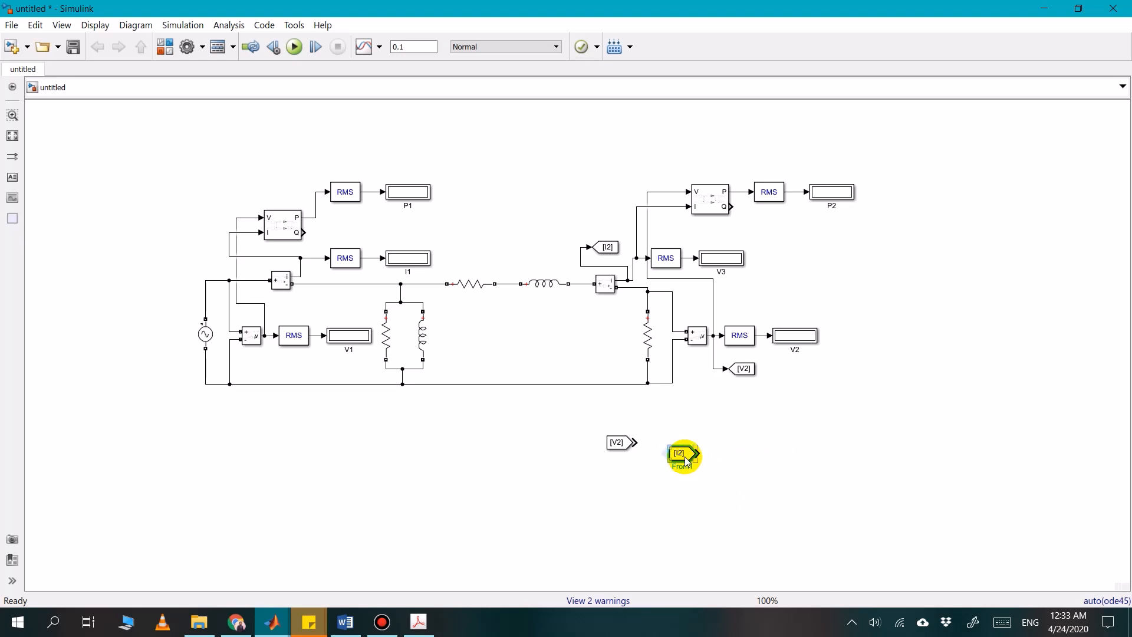
drag(687, 461, 620, 479)
click(678, 468)
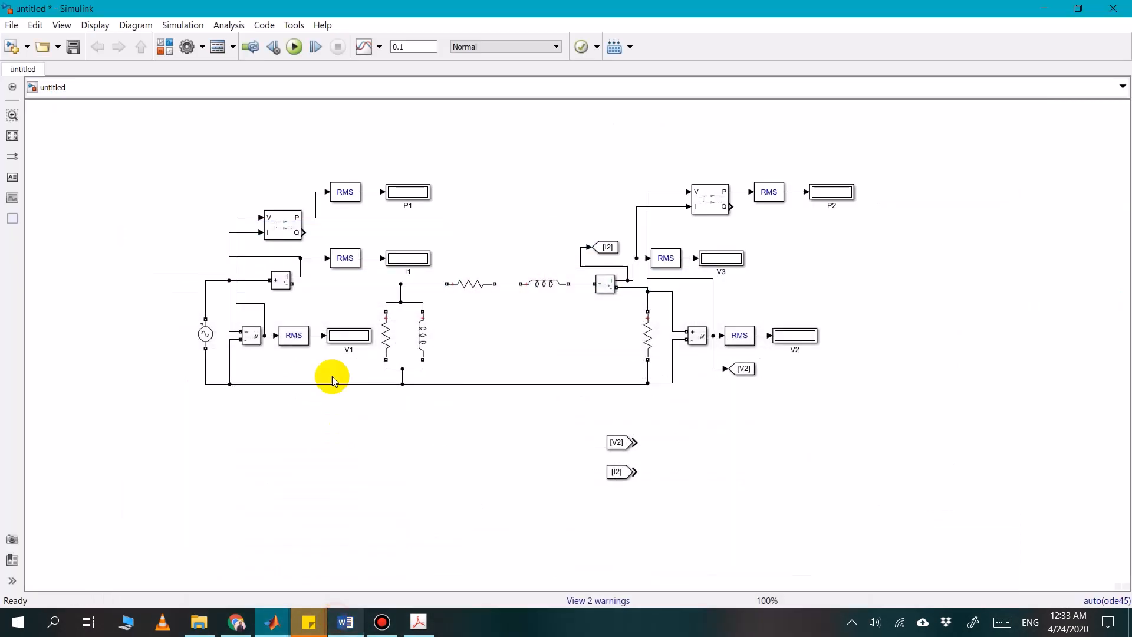
Check the excitation branch in the textbook's approximate equivalent circuit in Acrobat, and return to the matching shunt resistor and inductor in Simulink
click(419, 625)
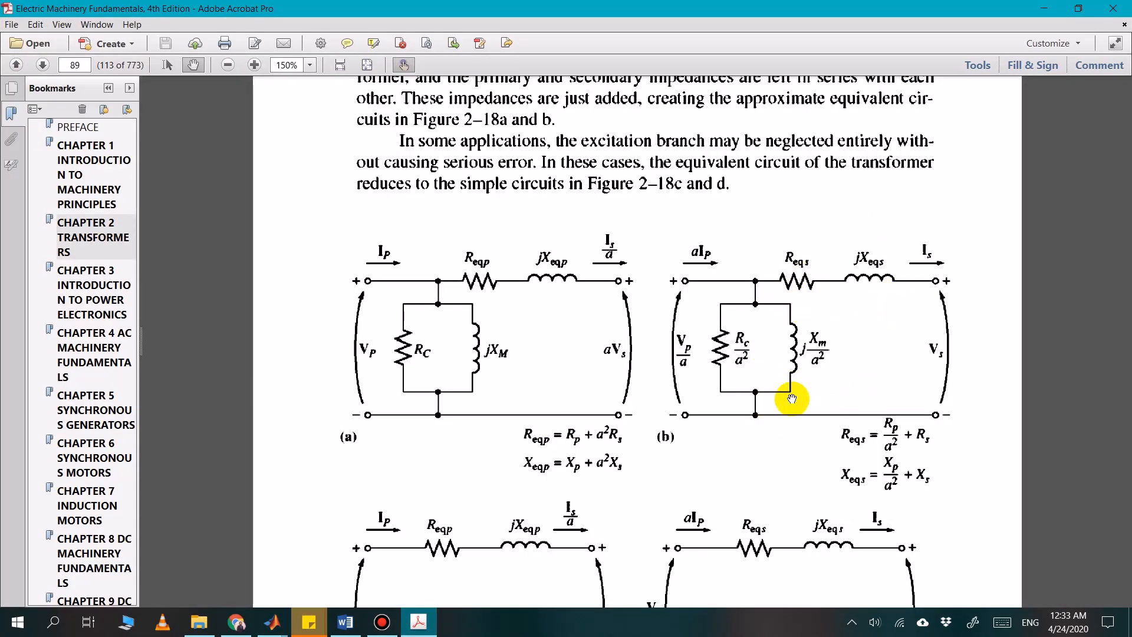
click(433, 625)
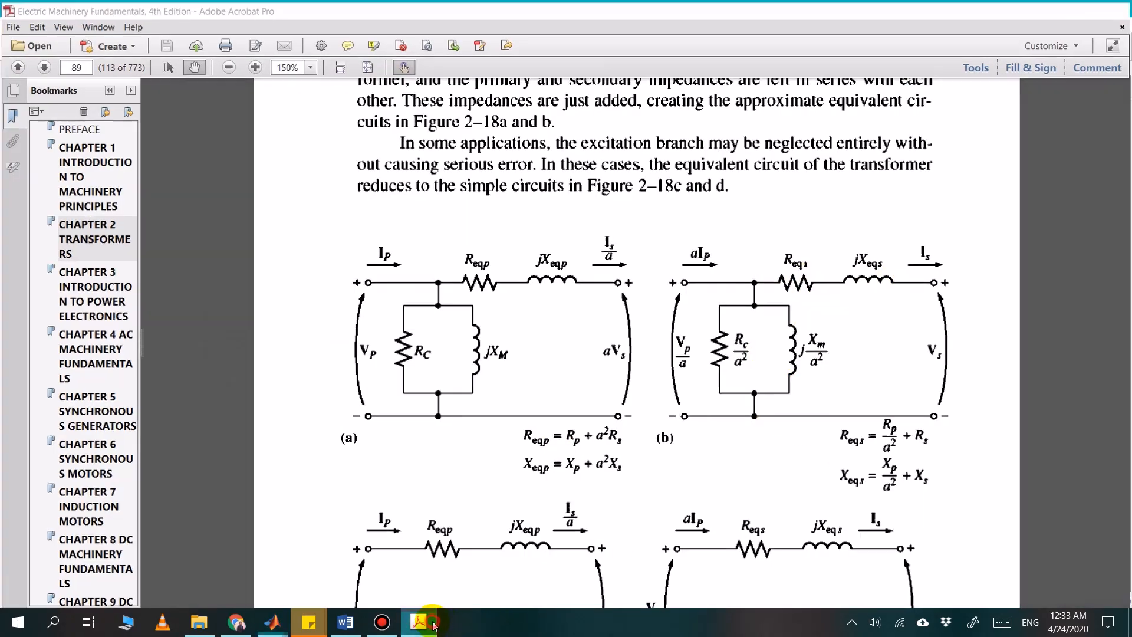
click(384, 334)
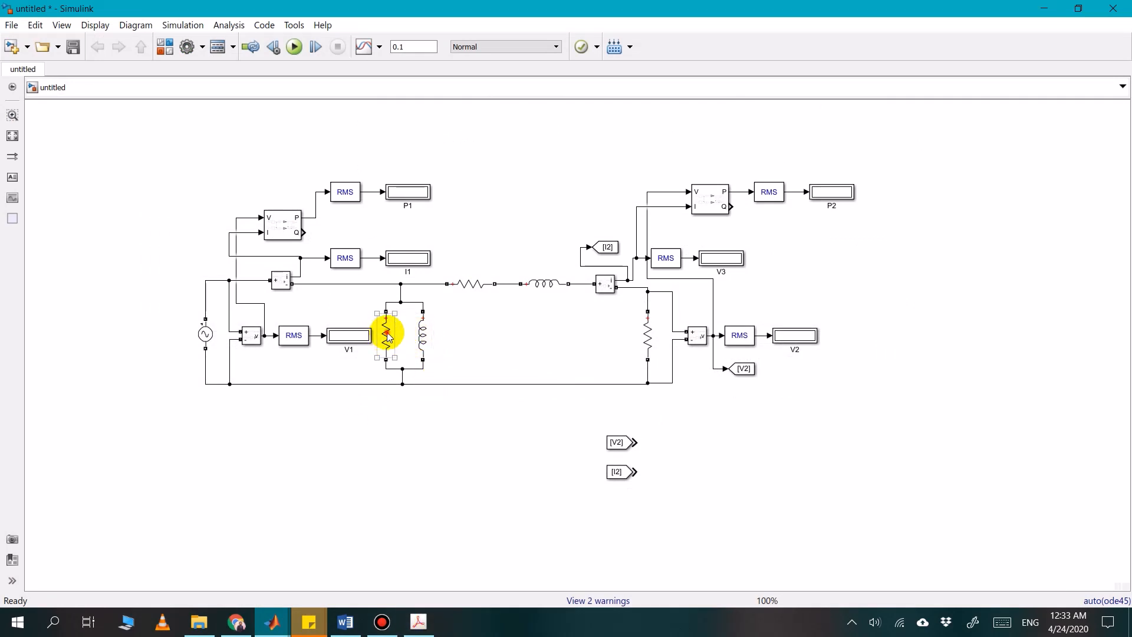
click(431, 319)
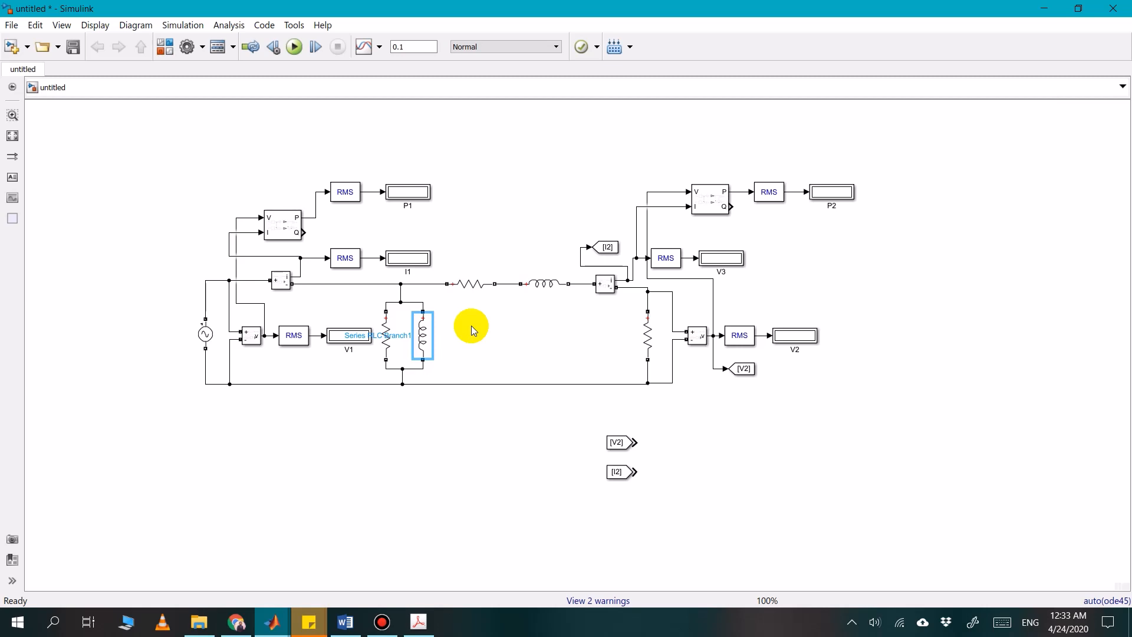
Open the EE-361L Lab_2 Solved Word document from the EE-361L Solved Labs folder of EE-361 Electrical Machines SP 2020
click(345, 624)
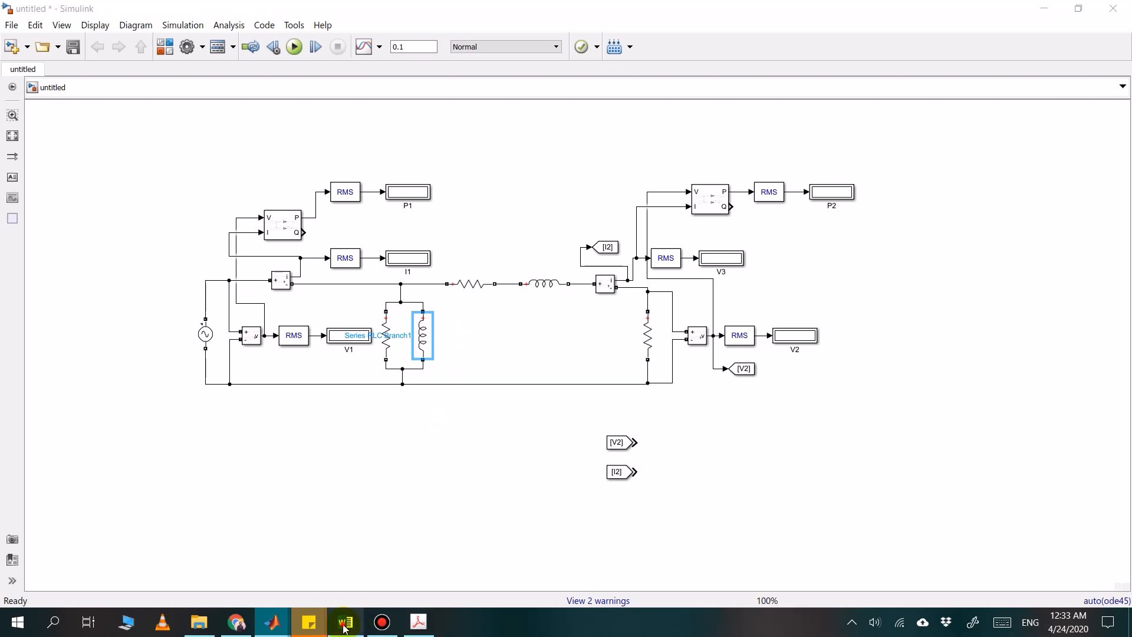
click(345, 625)
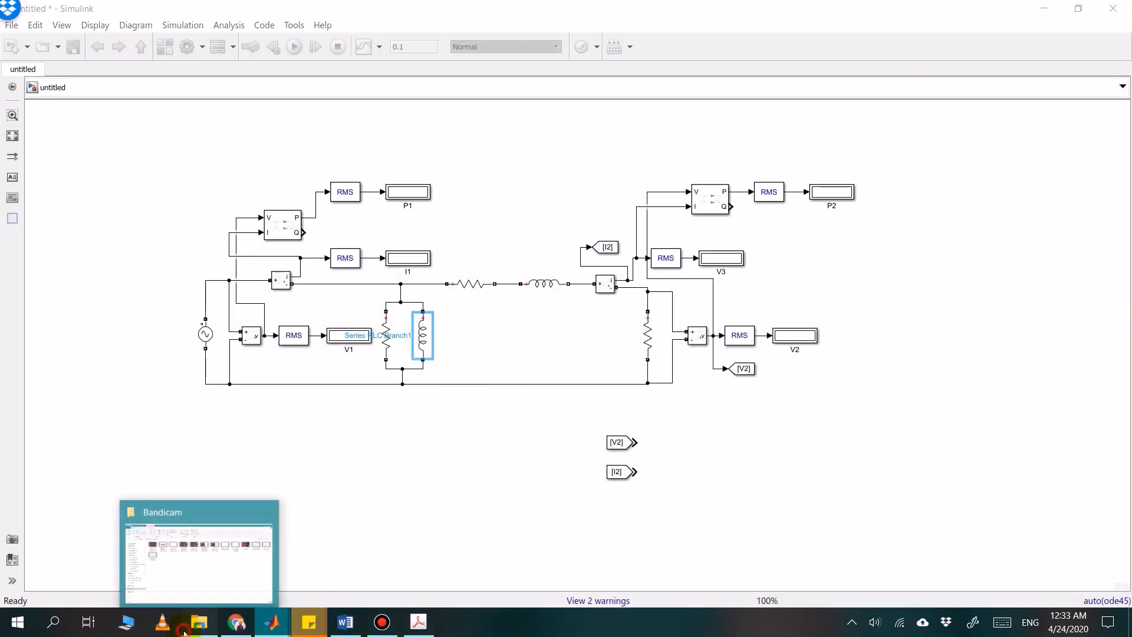
click(198, 623)
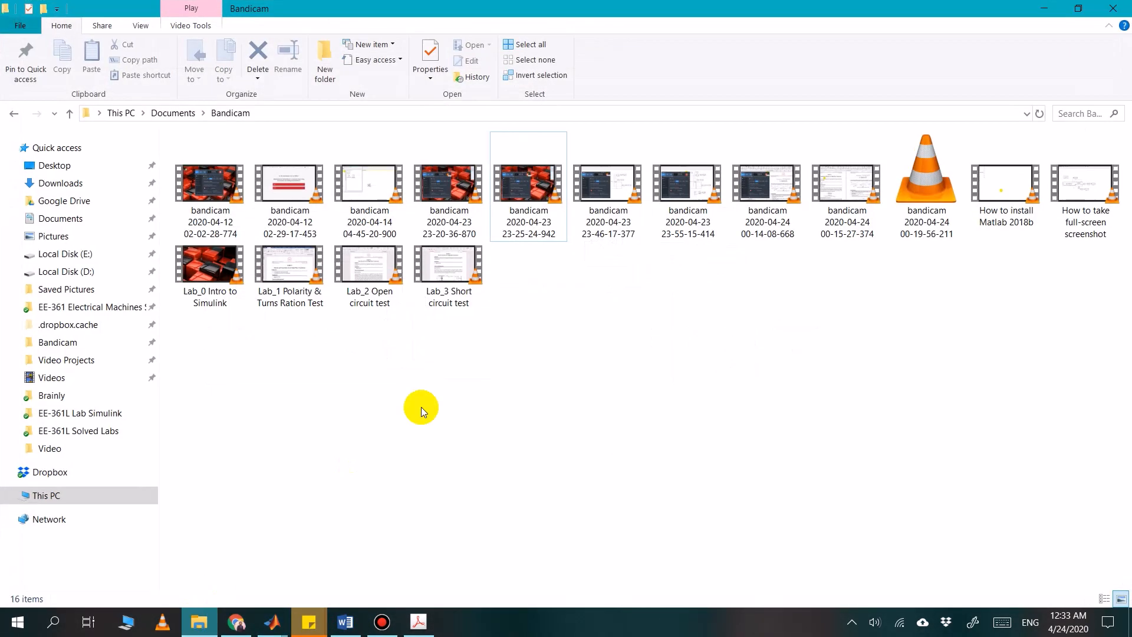
click(107, 308)
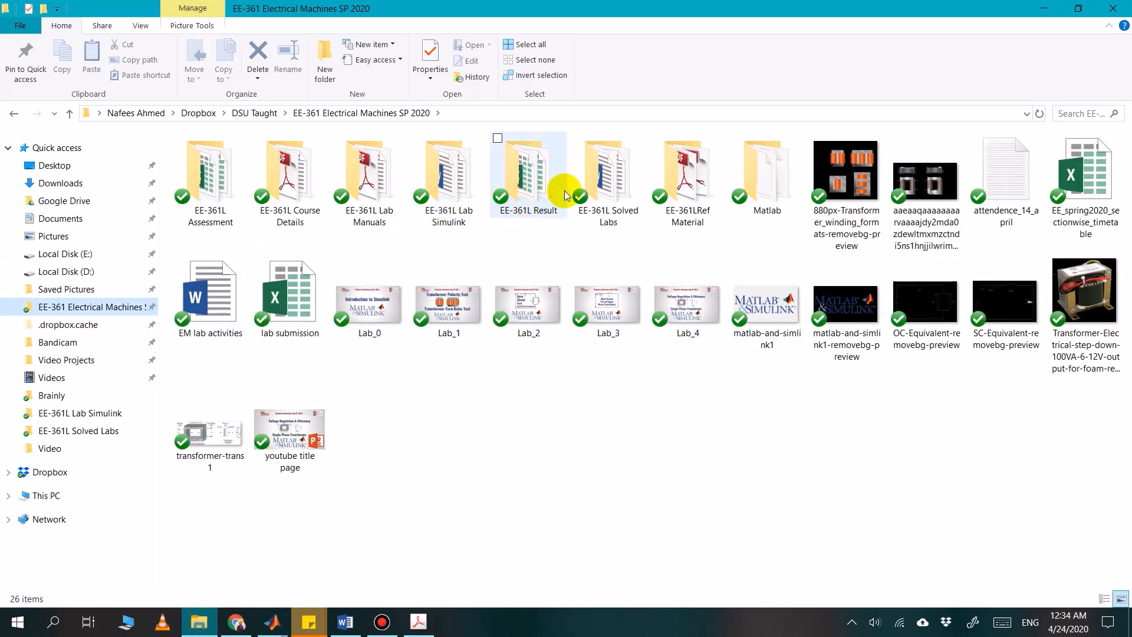
double_click(607, 187)
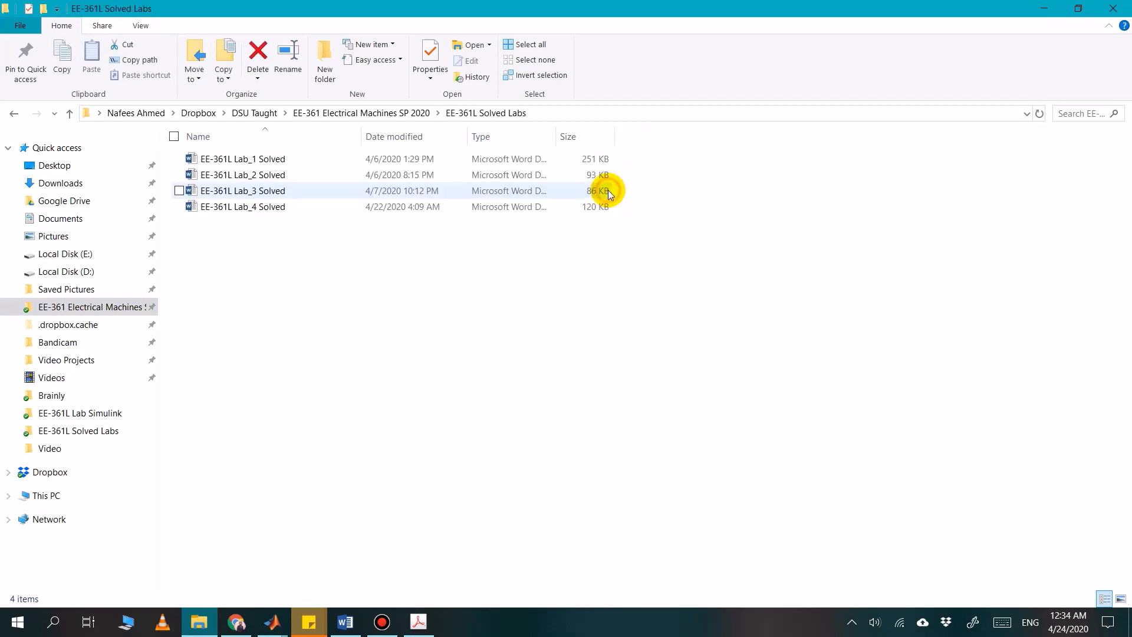
double_click(302, 174)
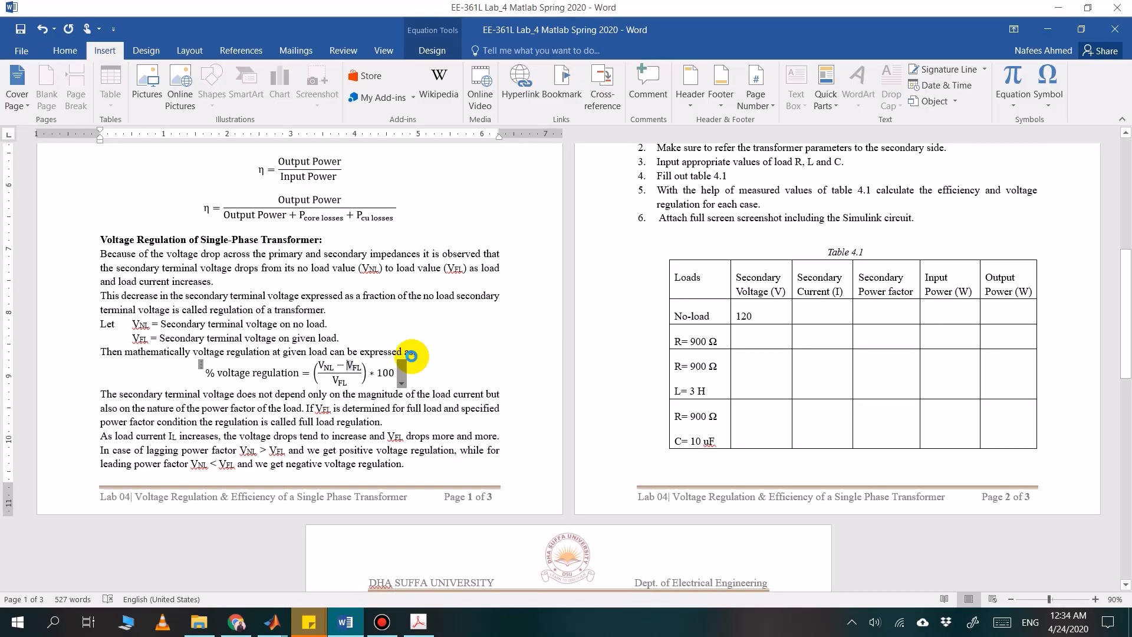
Examine the open circuit test calculations for the core resistance and magnetizing reactance referred to the secondary side
scroll(413, 357, down, 13)
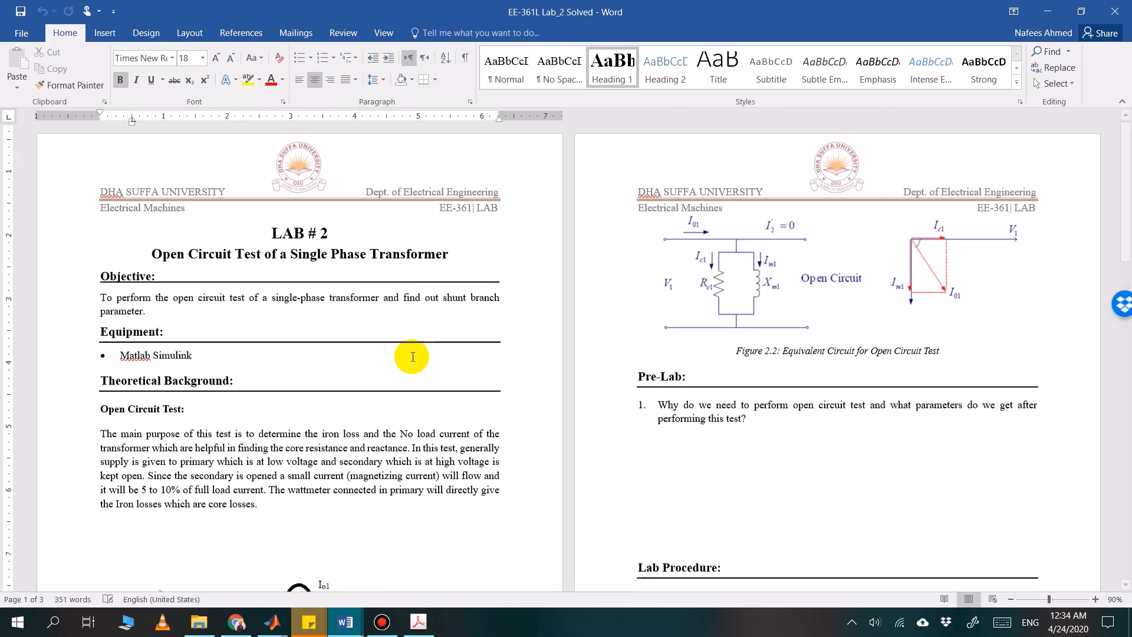
scroll(413, 357, down, 5)
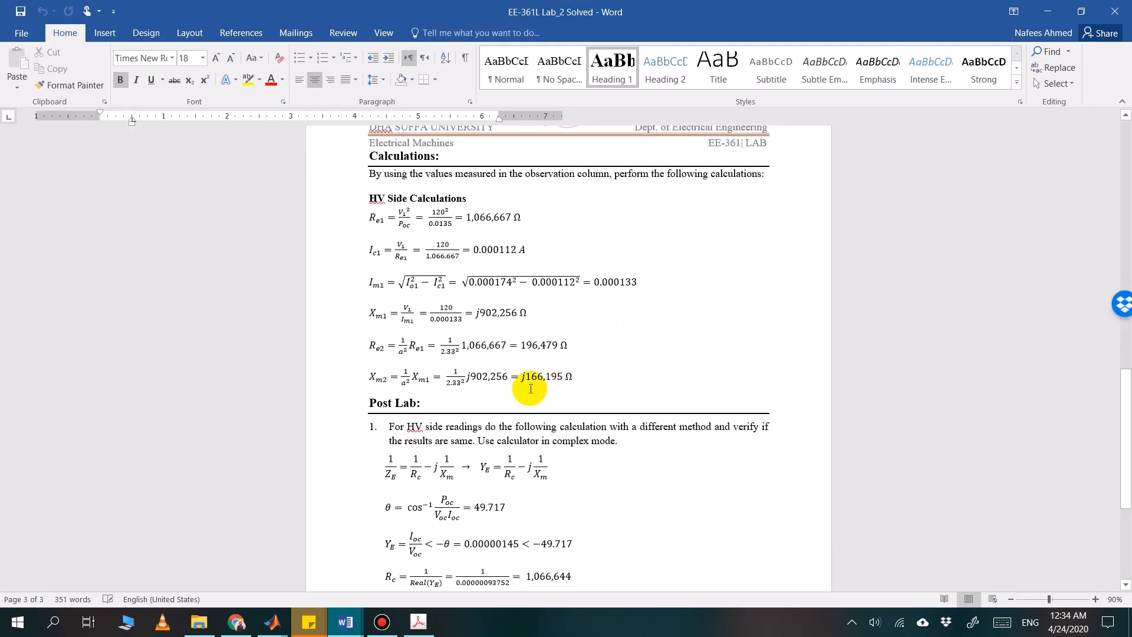
click(420, 309)
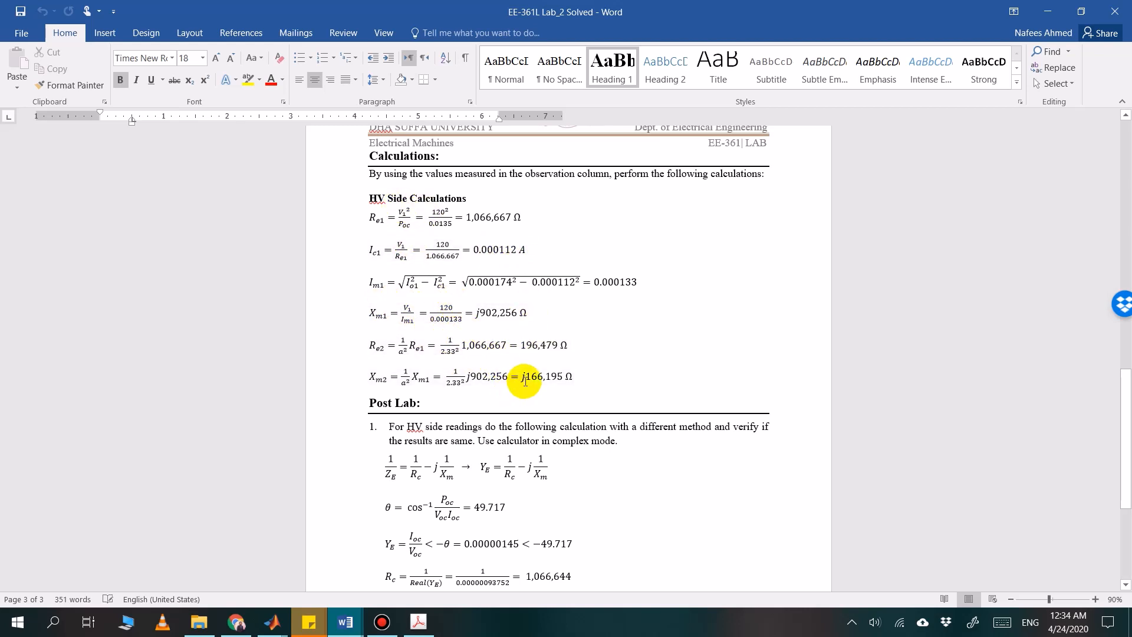
scroll(557, 348, down, 1)
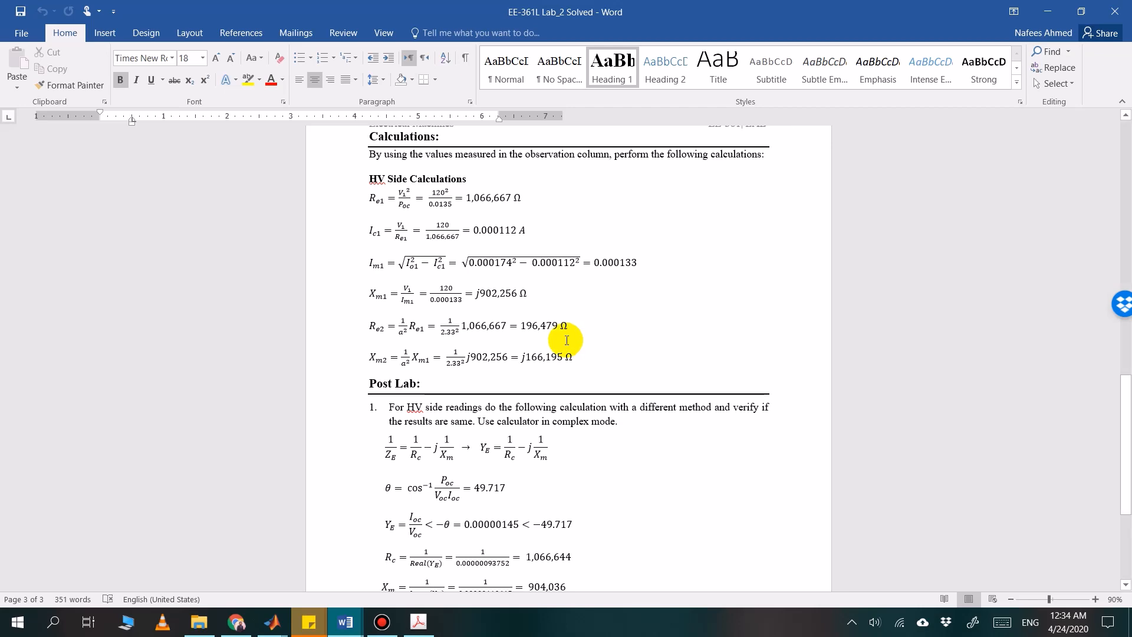
Compare the textbook's secondary-referred excitation branch with the Re2 and Xm2 calculations in the Lab 2 Word document
click(418, 629)
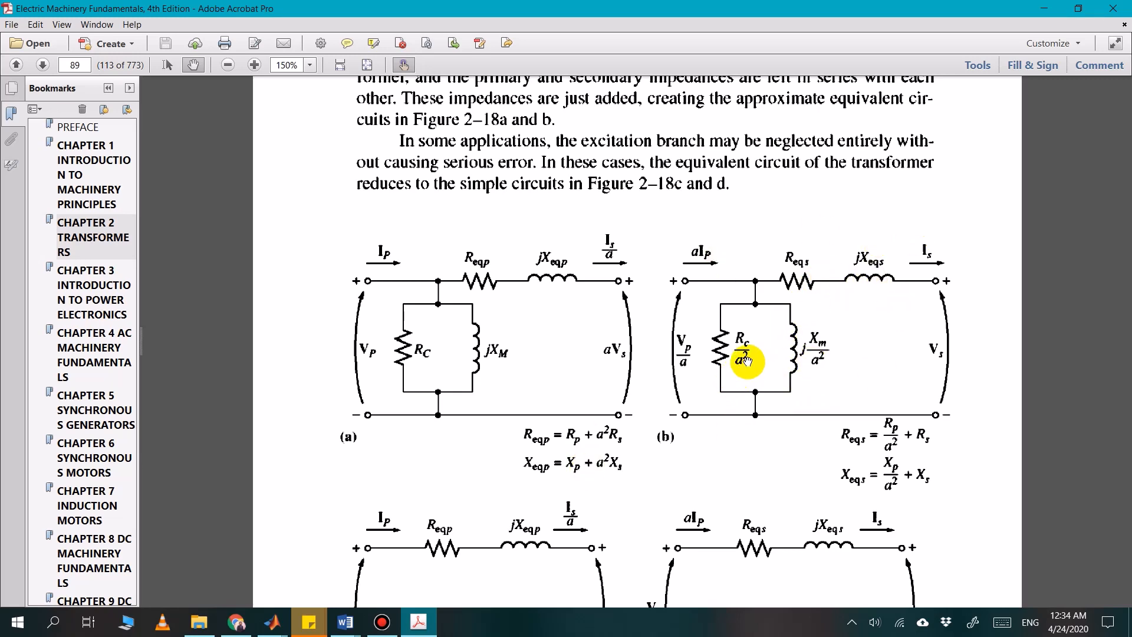
click(419, 625)
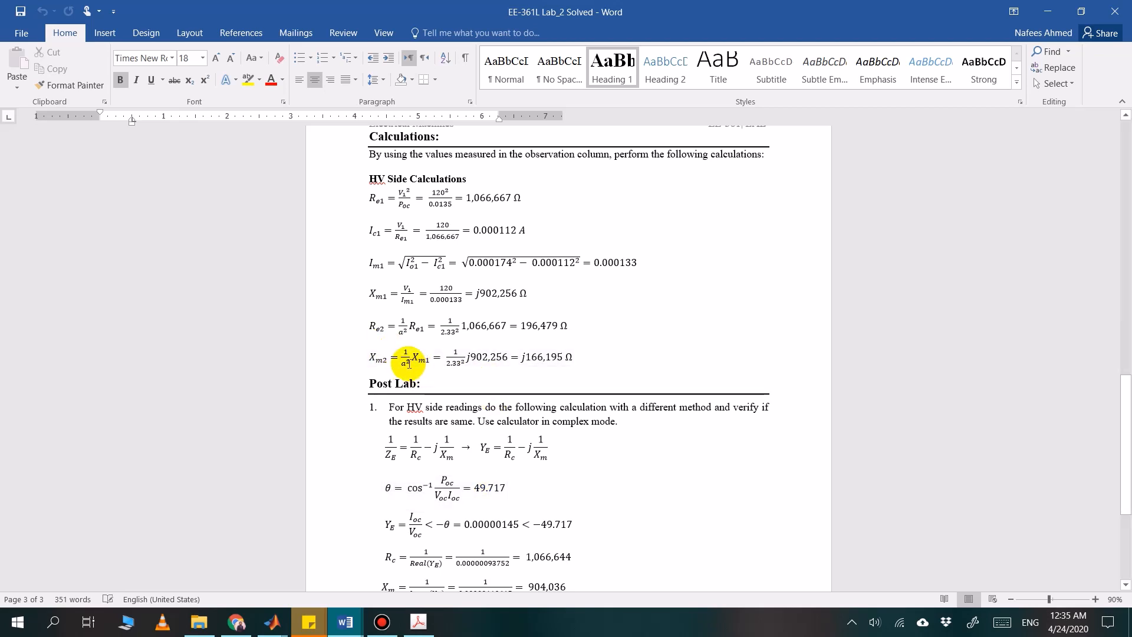
click(403, 631)
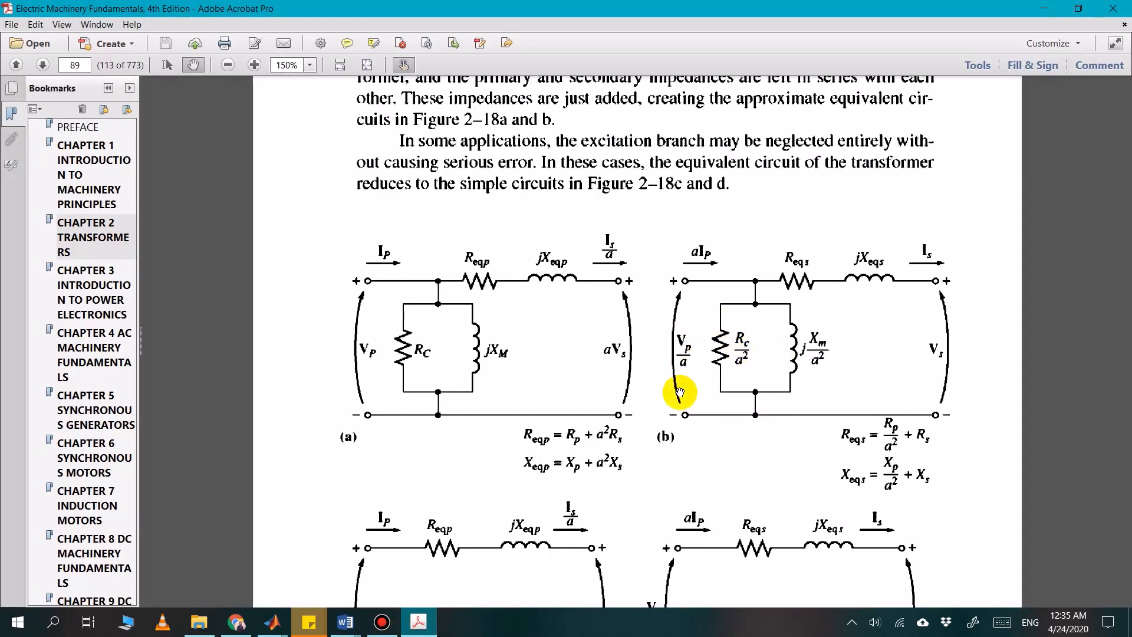
click(426, 630)
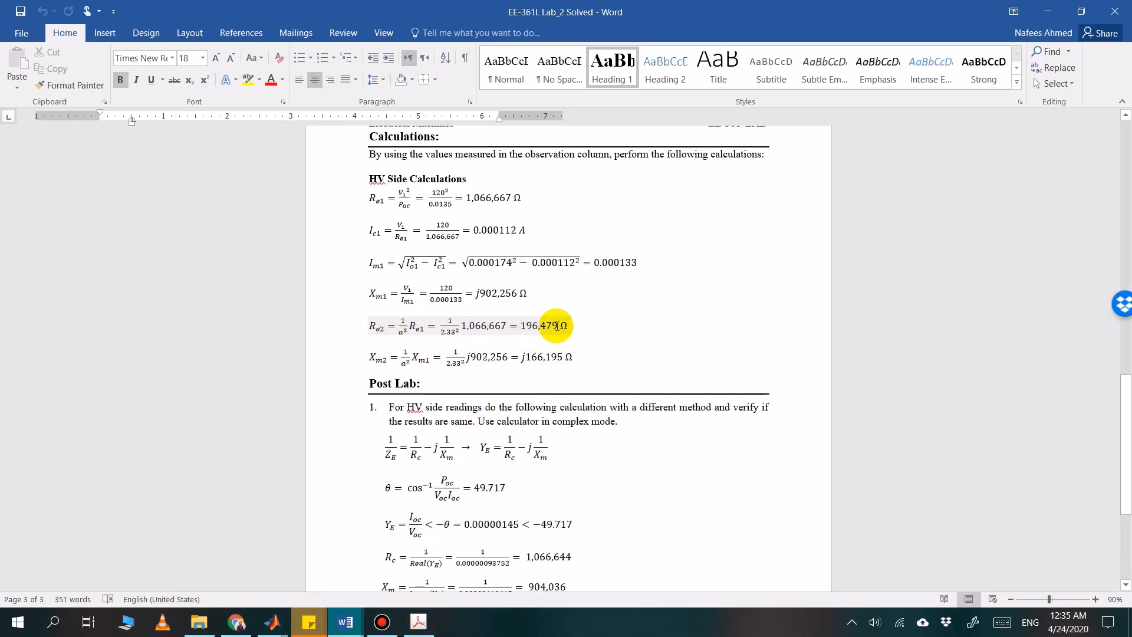
Copy the Re2 result 196,479 from the Lab 2 document and set the shunt resistor's resistance in Simulink to 196479 ohms
drag(557, 326, 525, 328)
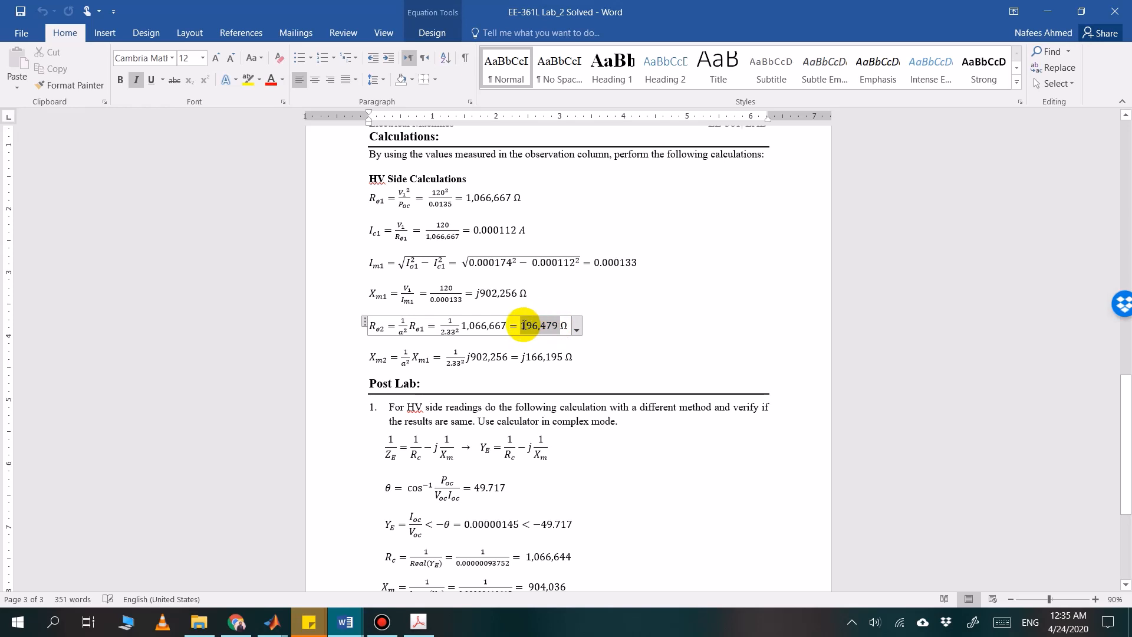
key(ctrl+c)
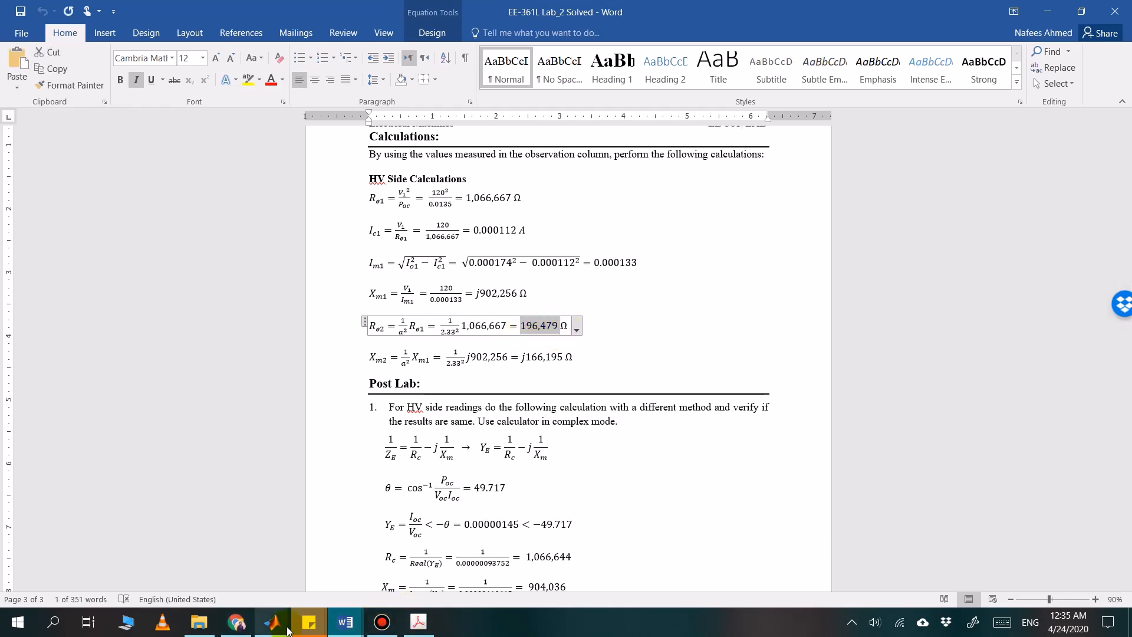
mouse_move(277, 630)
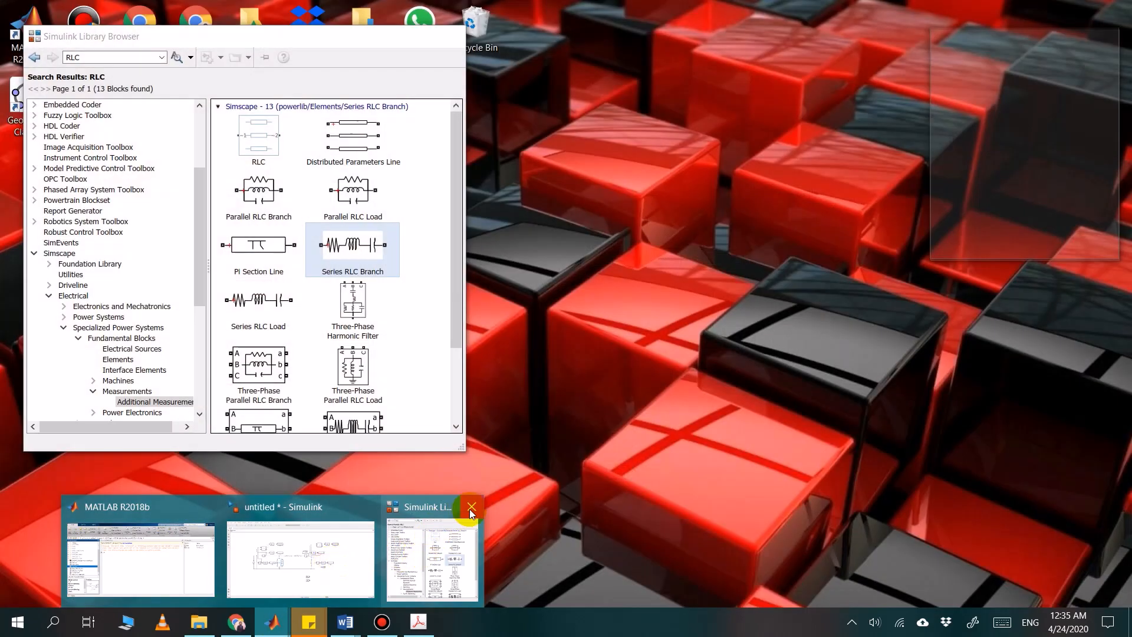
click(471, 508)
click(374, 553)
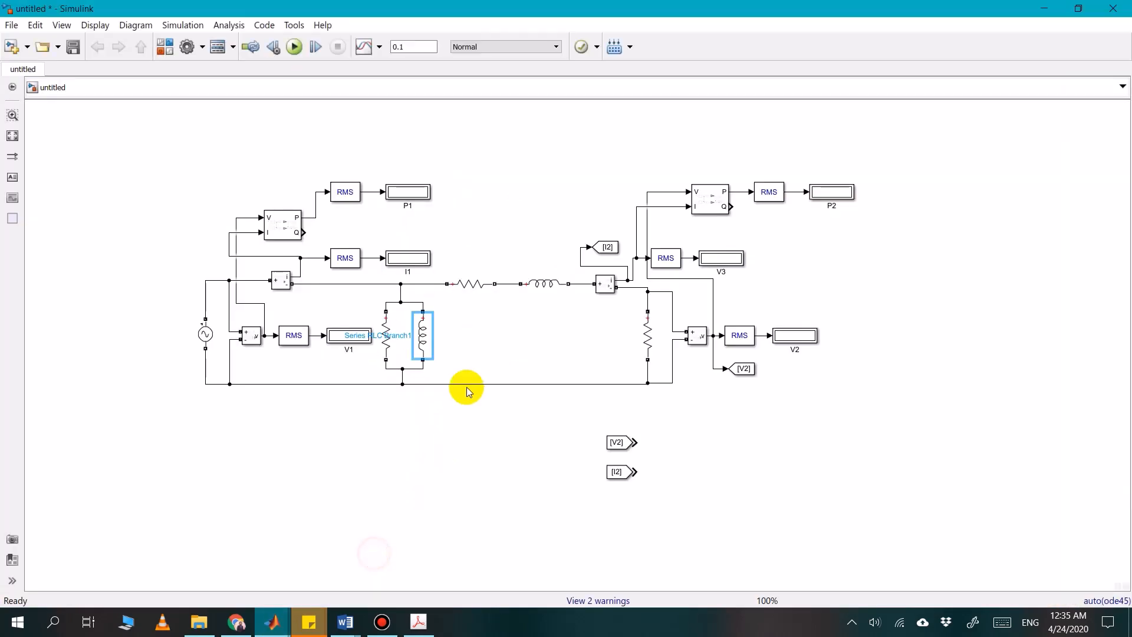
click(486, 334)
double_click(386, 340)
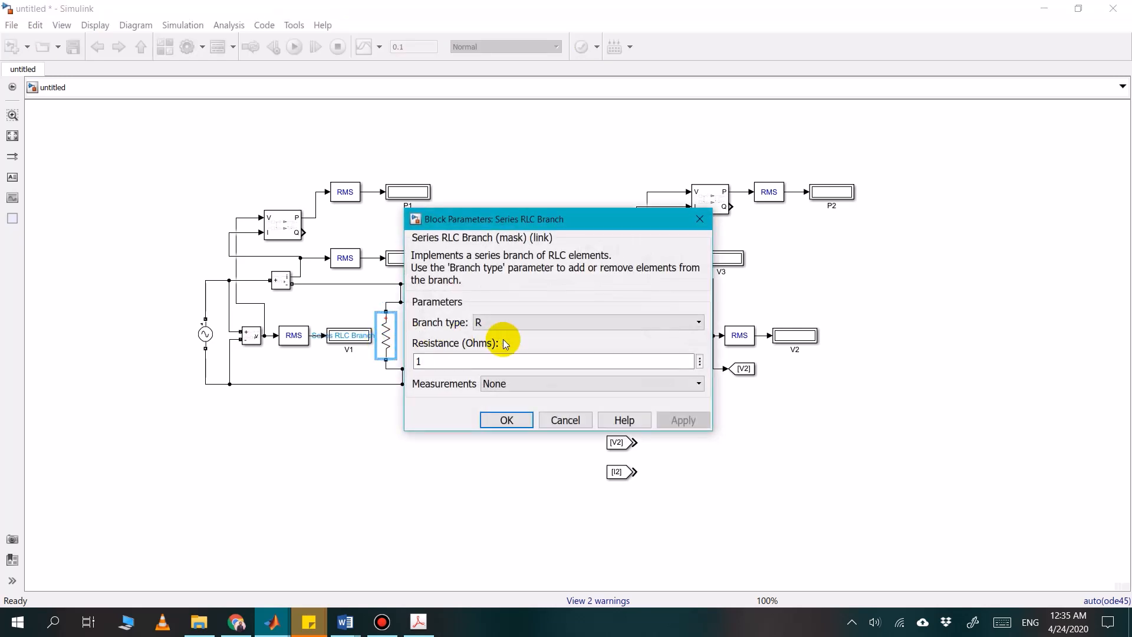
key(ctrl+v)
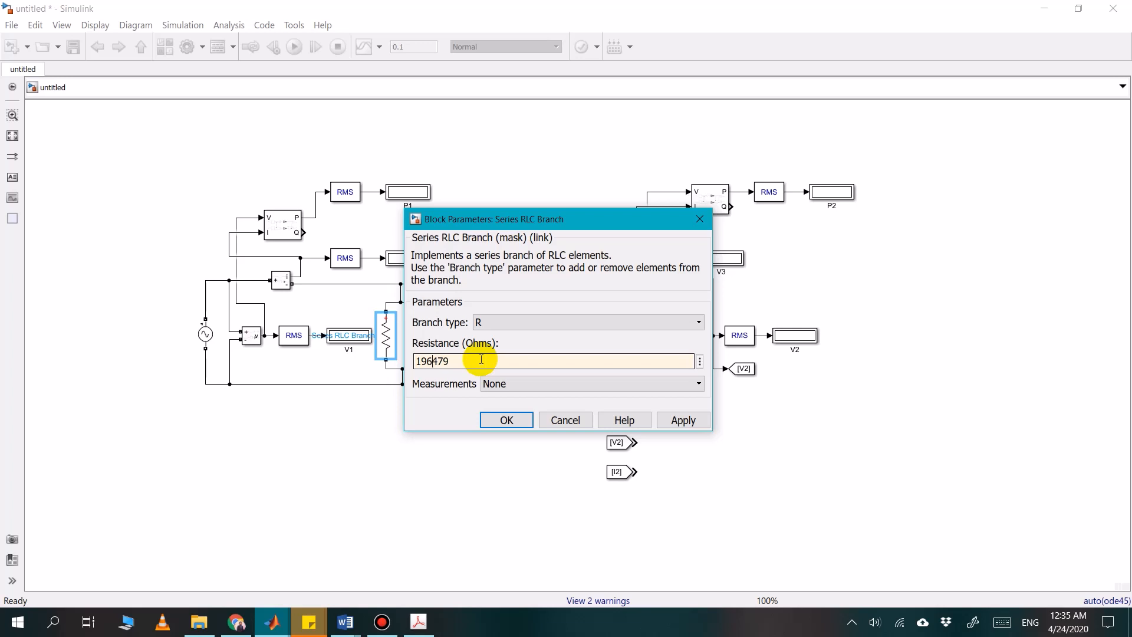
click(504, 419)
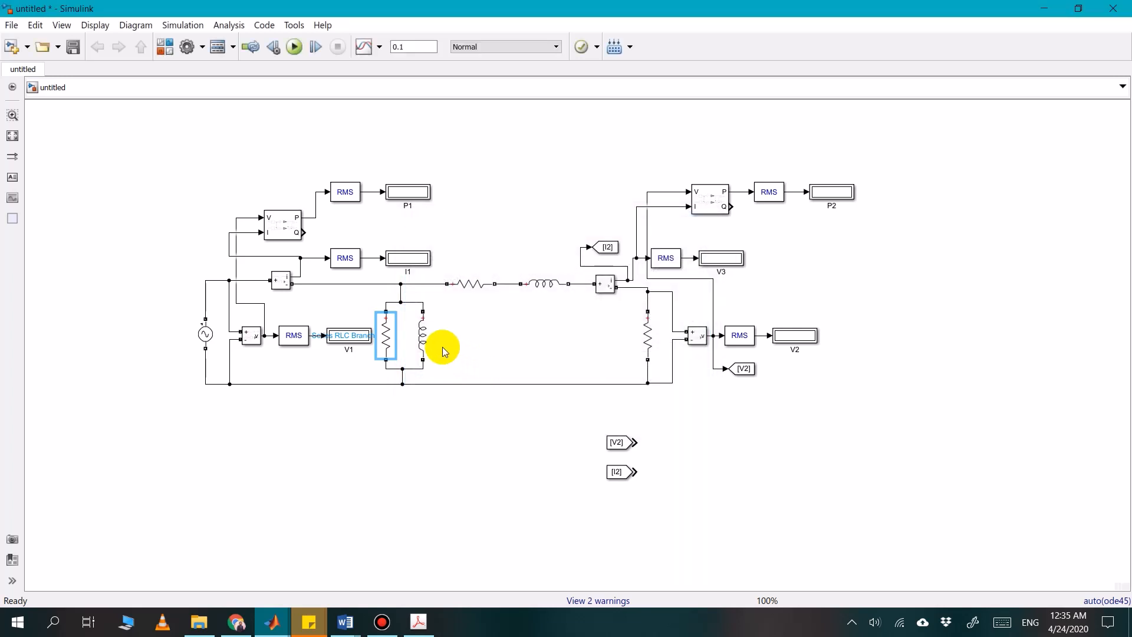
Open the shunt inductor's parameters in Simulink, and select the Xm2 result 166,195 without its j in the Lab 2 Word document for copying
double_click(422, 335)
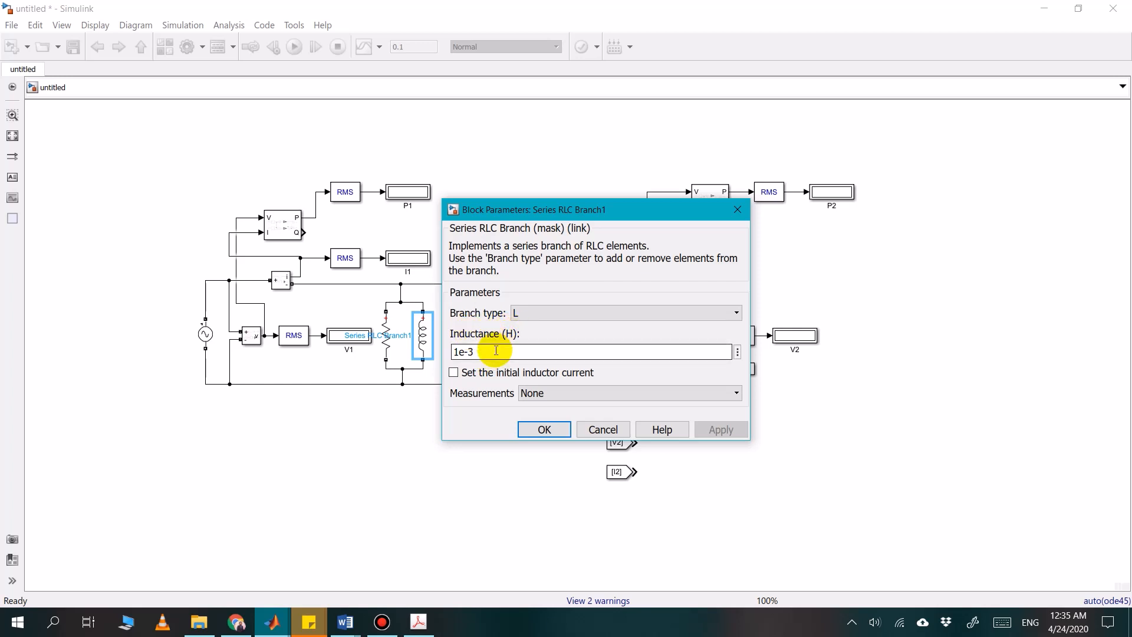
click(360, 628)
click(402, 579)
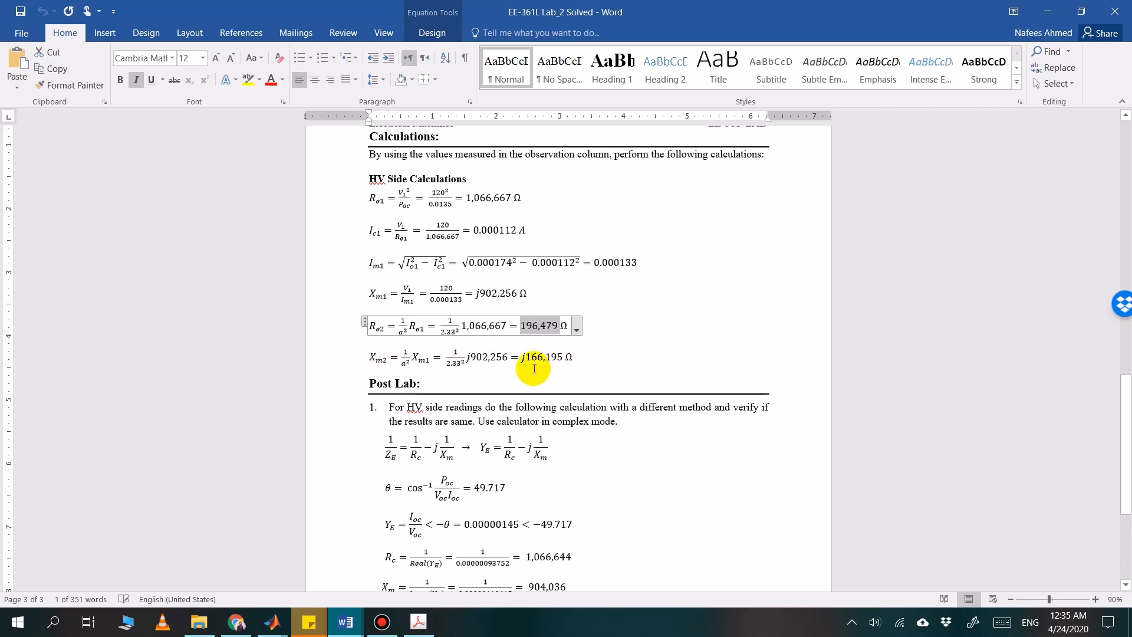
click(559, 355)
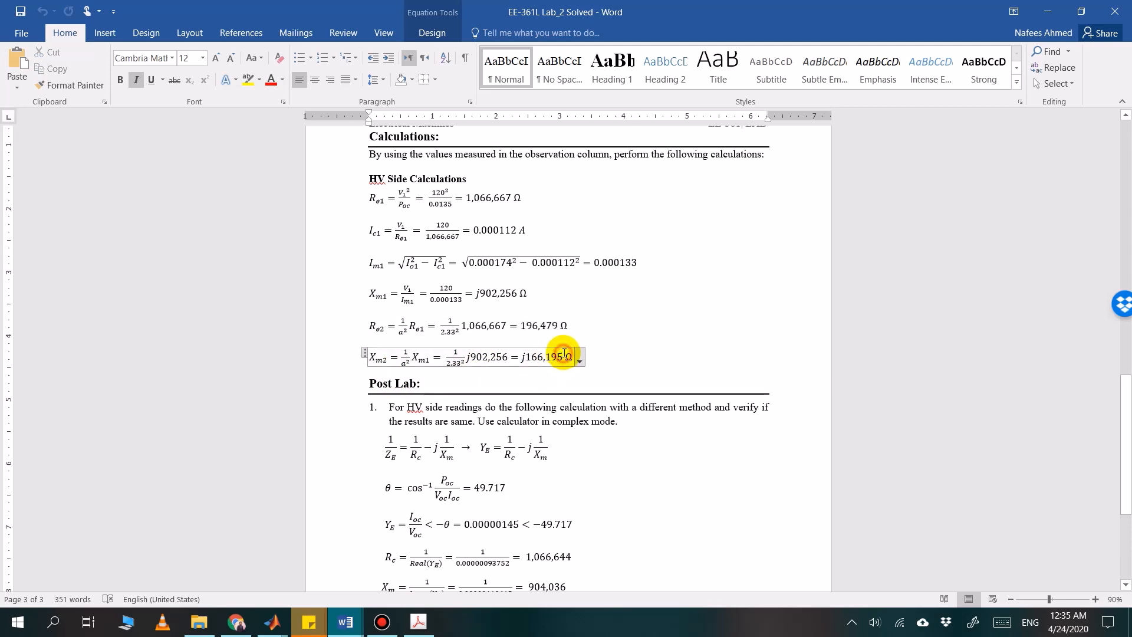
drag(564, 354, 534, 356)
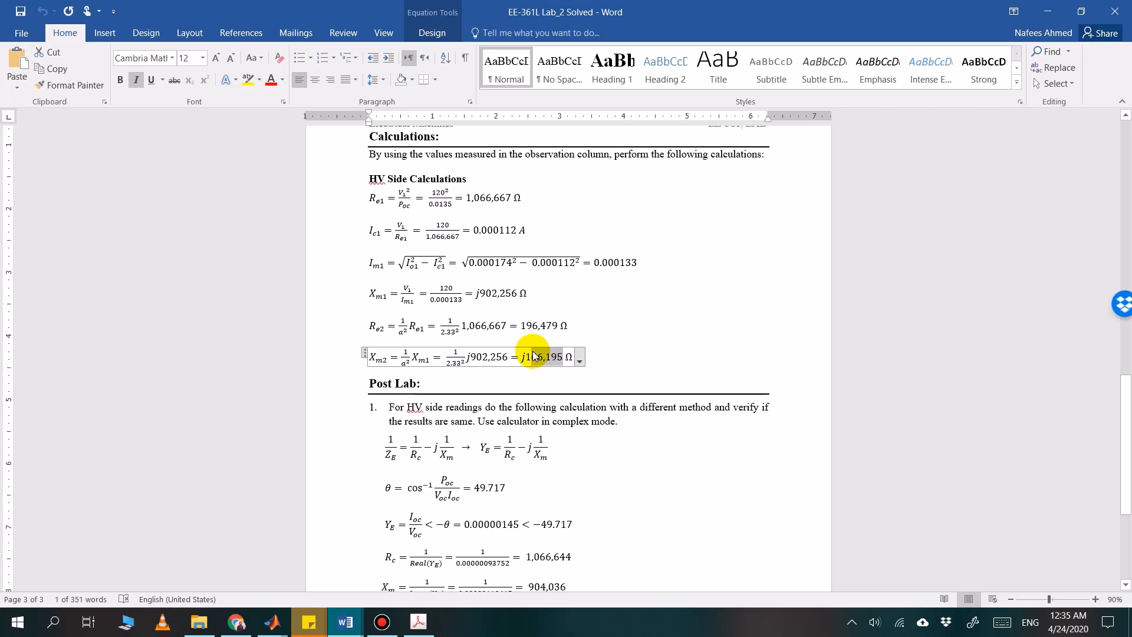
click(563, 361)
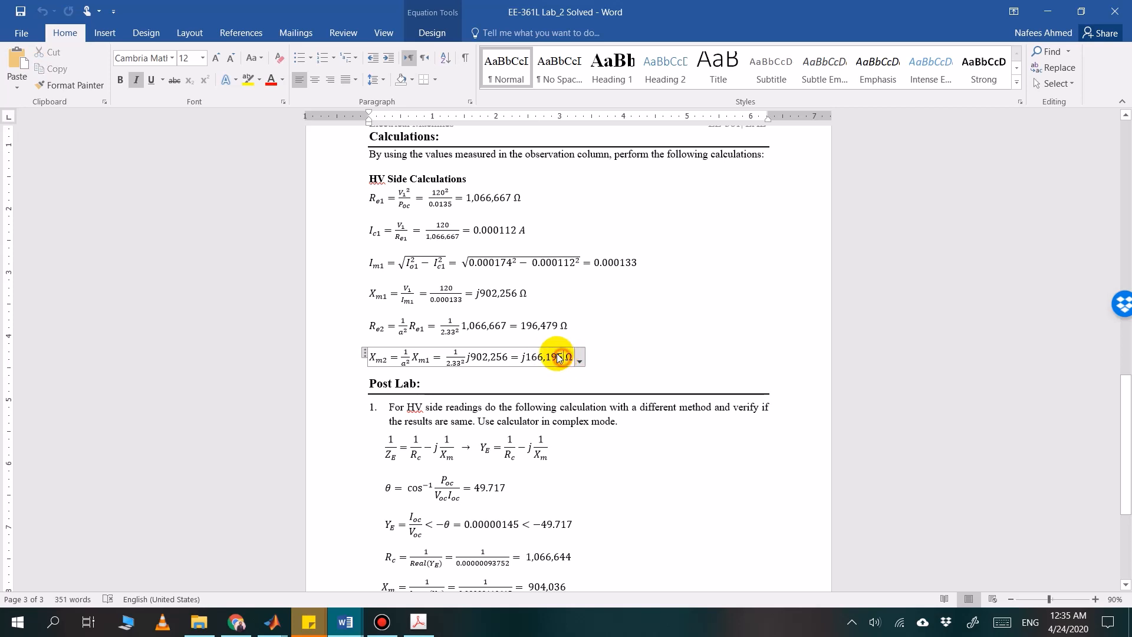
double_click(527, 359)
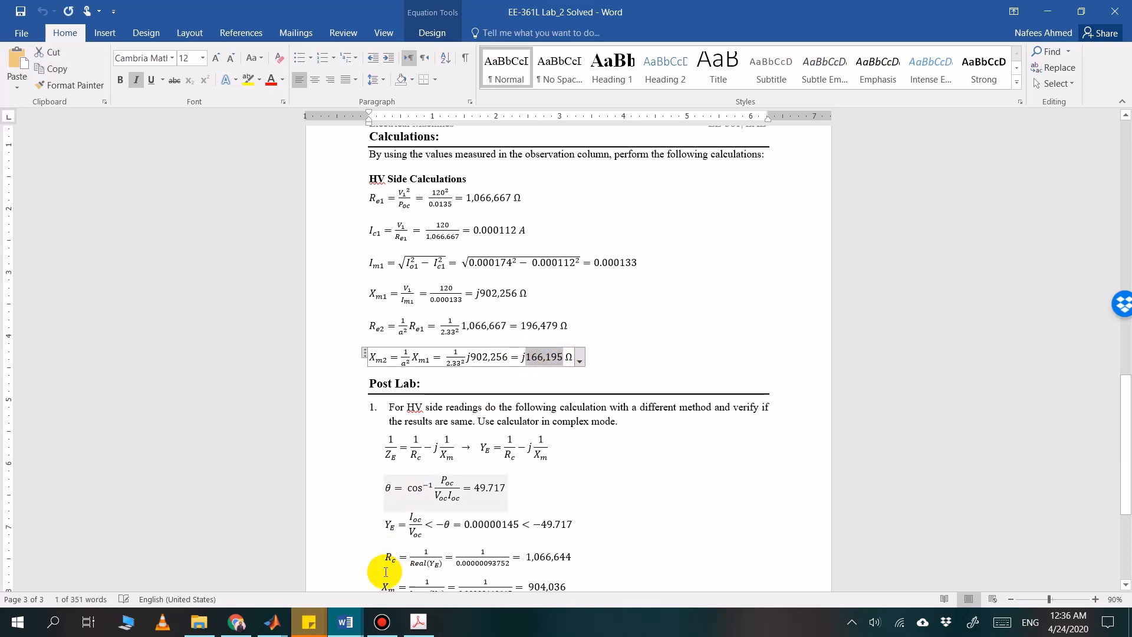
Set the shunt inductor's inductance in Simulink to 166195/(2*pi*50) H and apply it
mouse_move(283, 632)
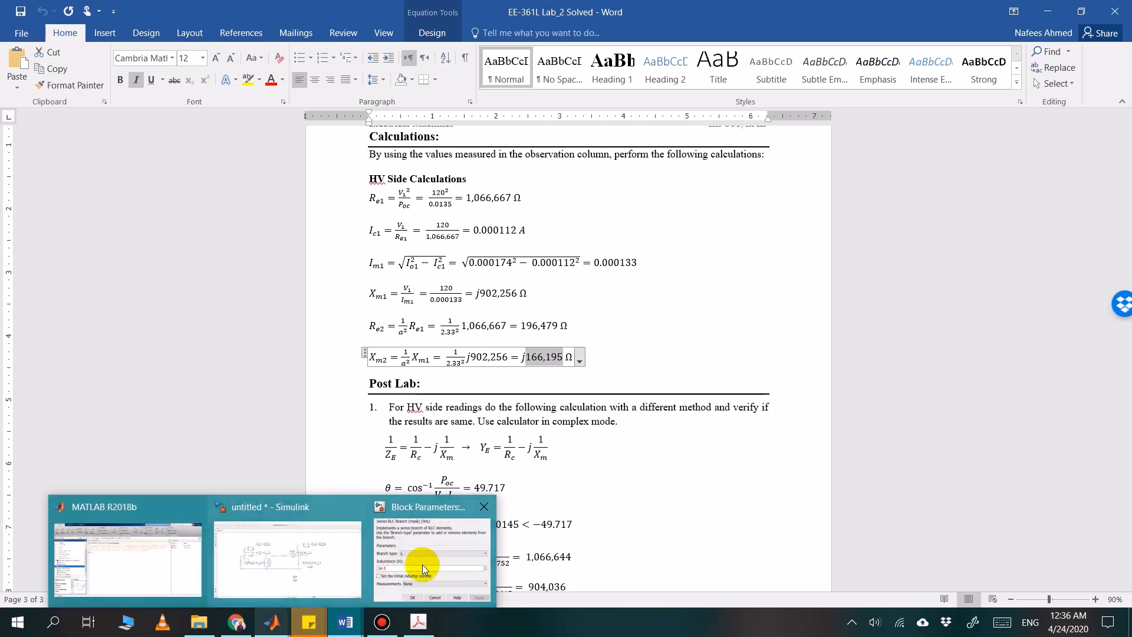
click(425, 564)
double_click(528, 348)
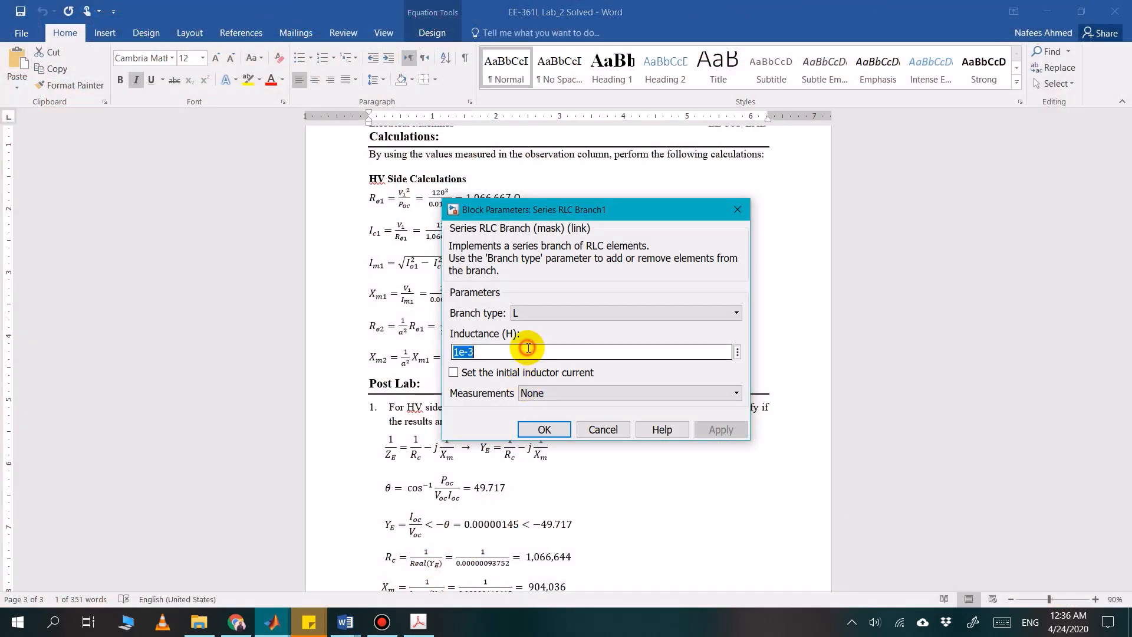
key(BackSpace)
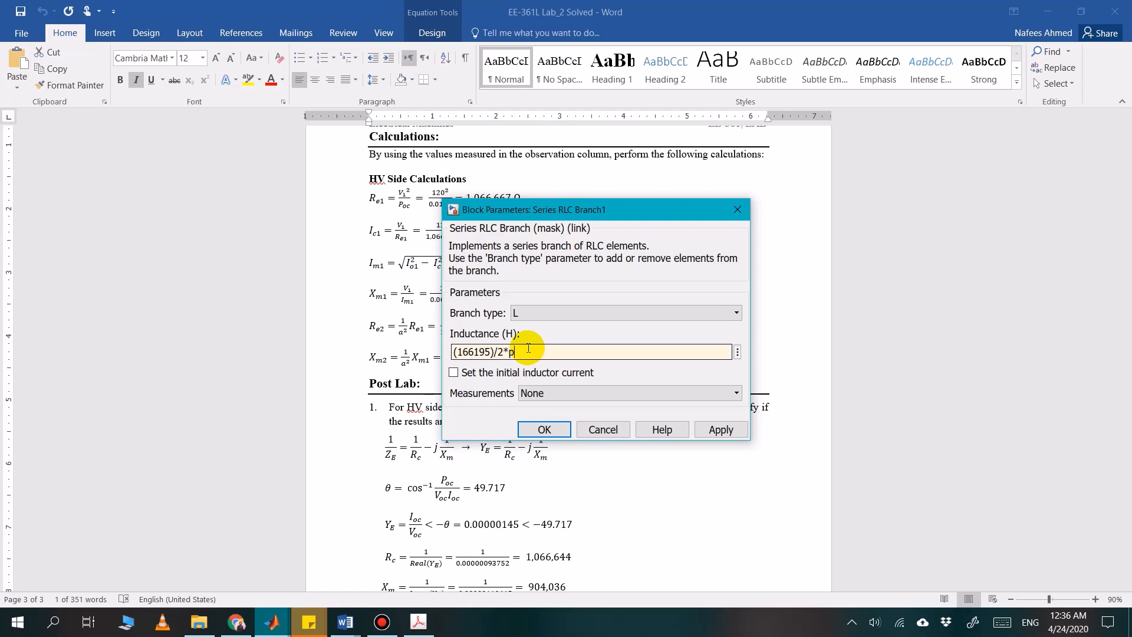
text(i)
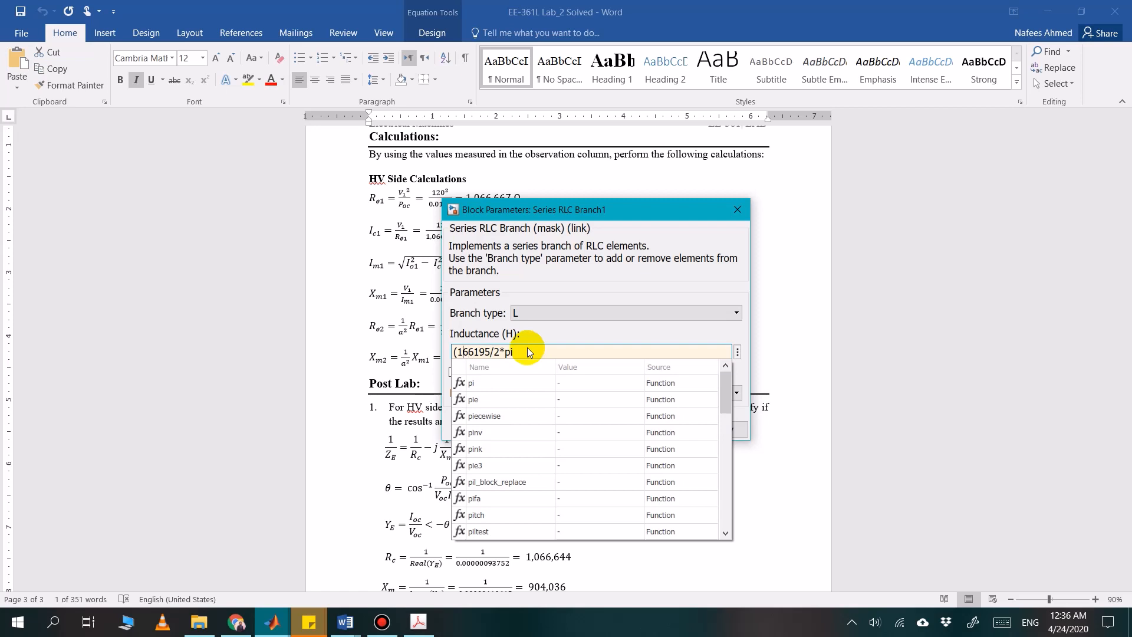
key(Home)
key(Delete)
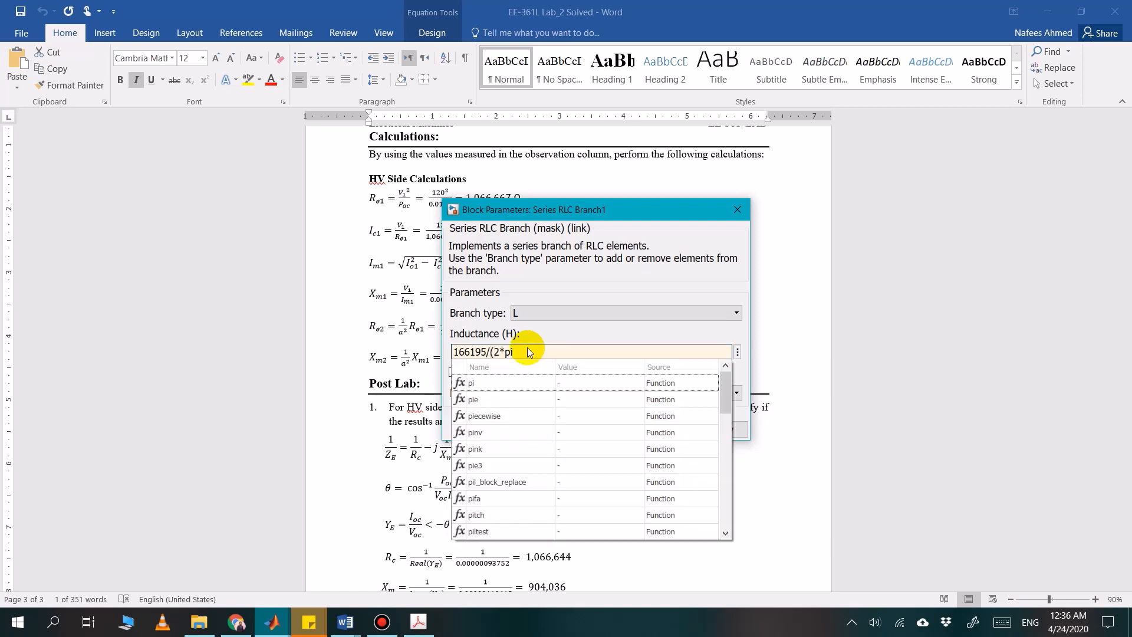
text(*50)
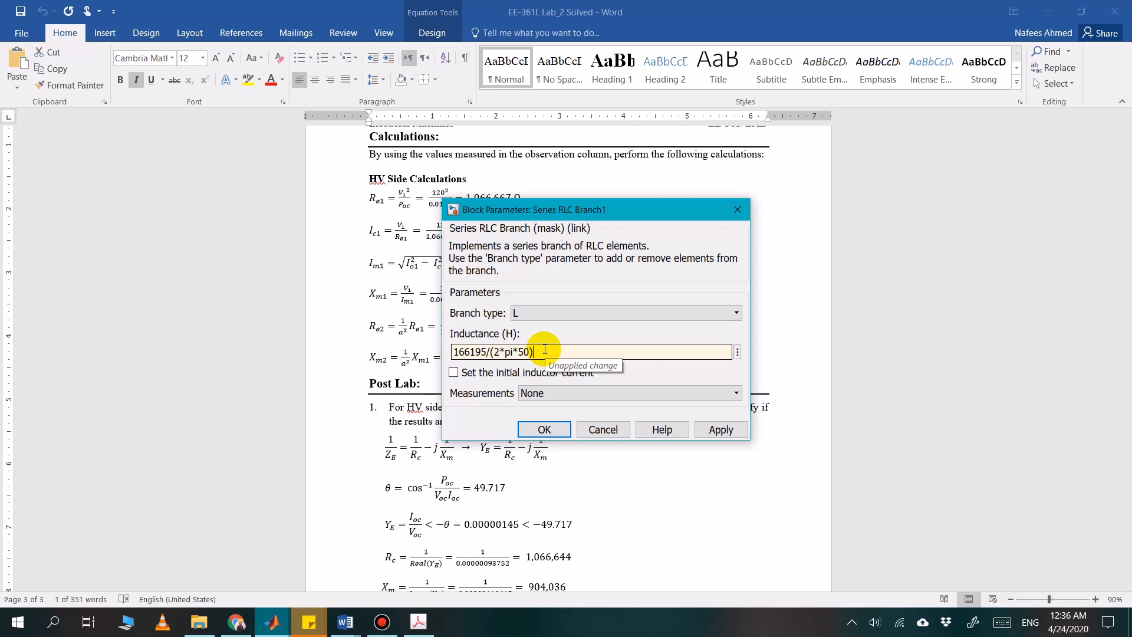
click(544, 429)
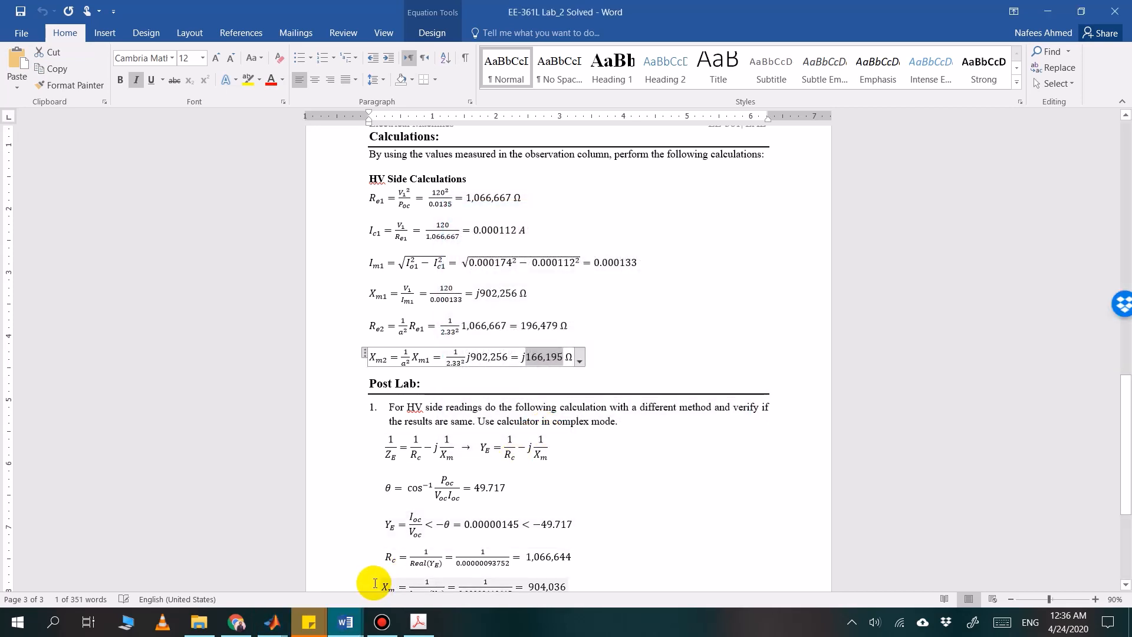
Close the Lab 2 document, open EE-361L Lab_3 Solved from the solved labs folder and go to its HV side calculations
click(1117, 7)
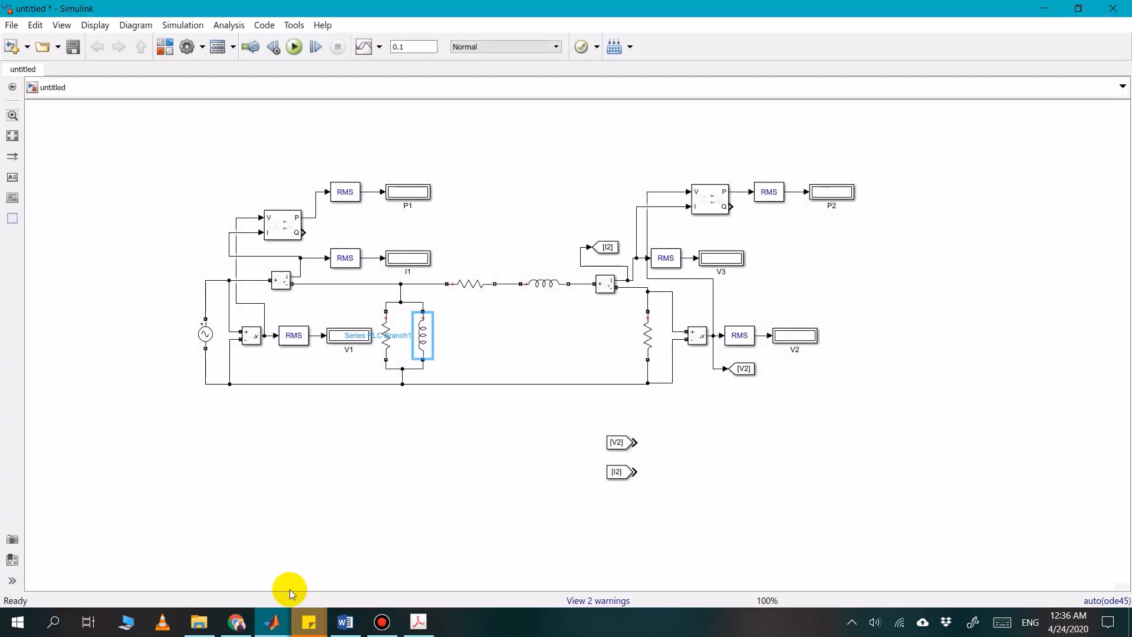
click(200, 622)
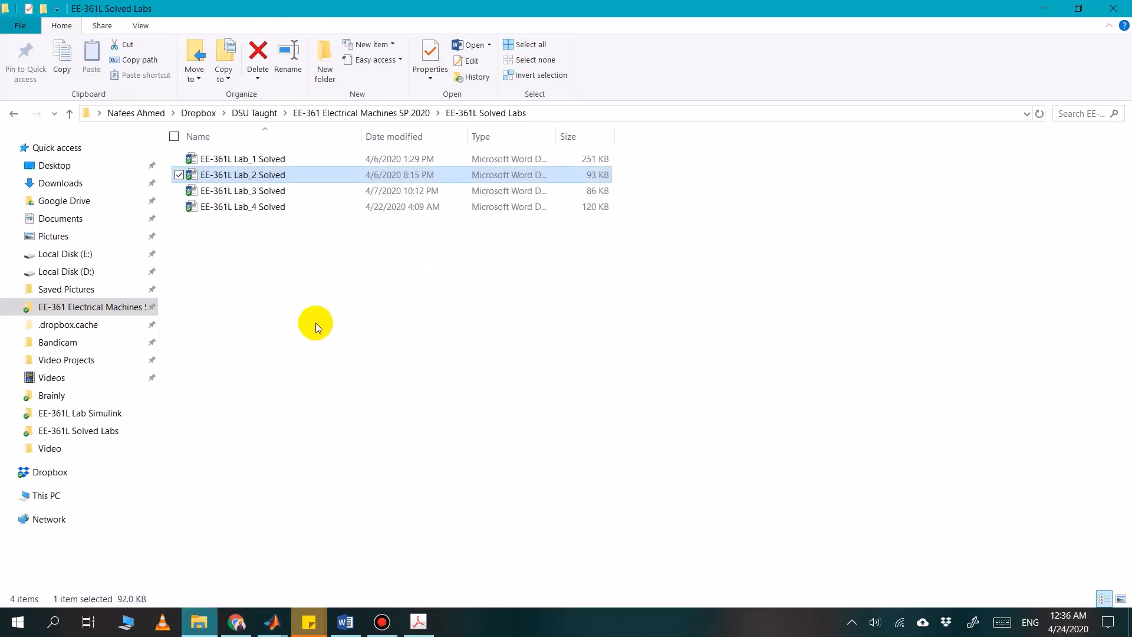
double_click(267, 189)
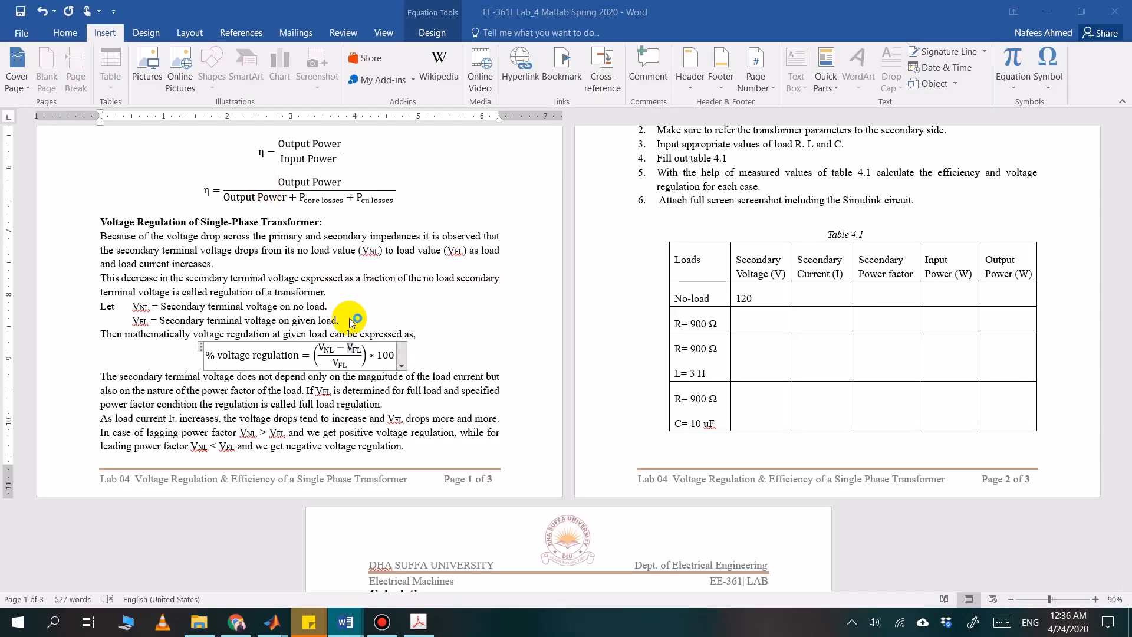
scroll(513, 357, down, 2)
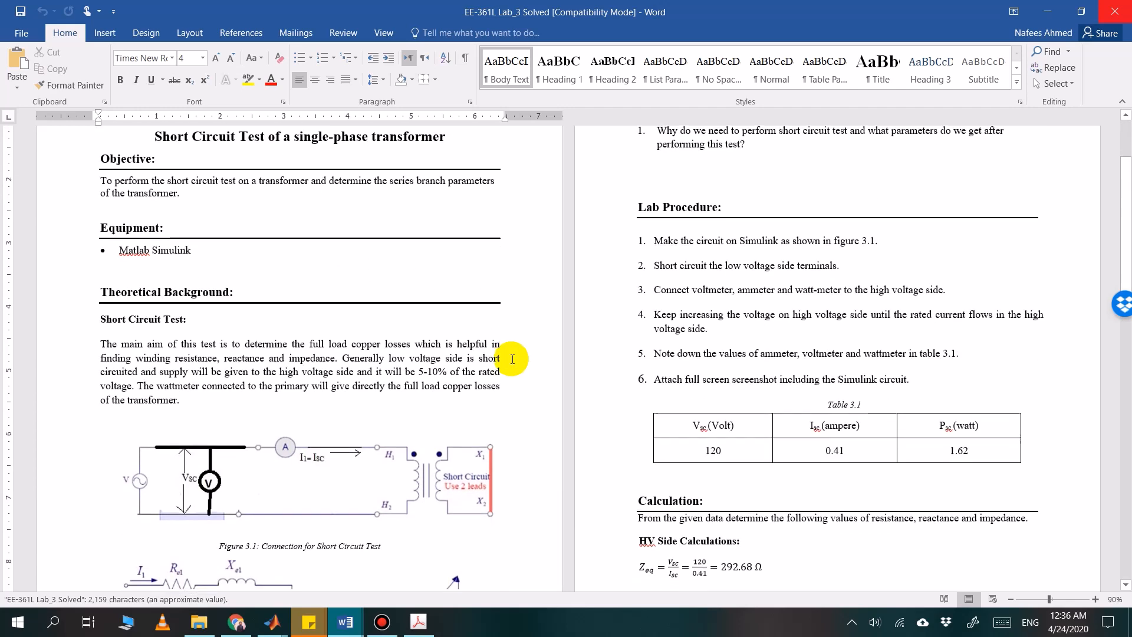
scroll(512, 358, down, 4)
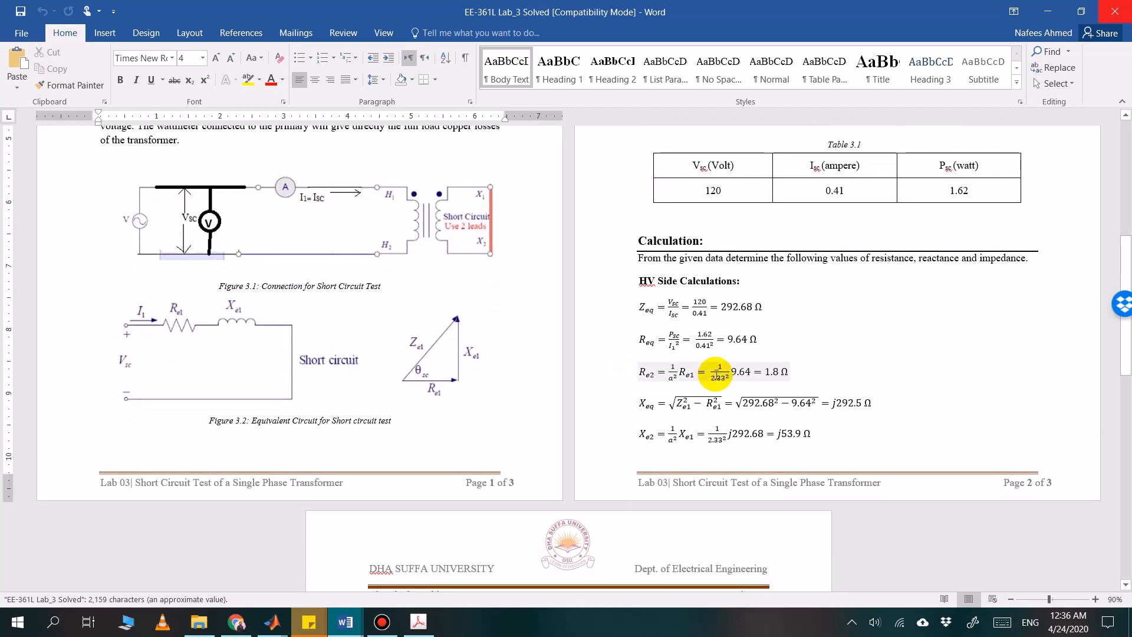
scroll(716, 374, down, 1)
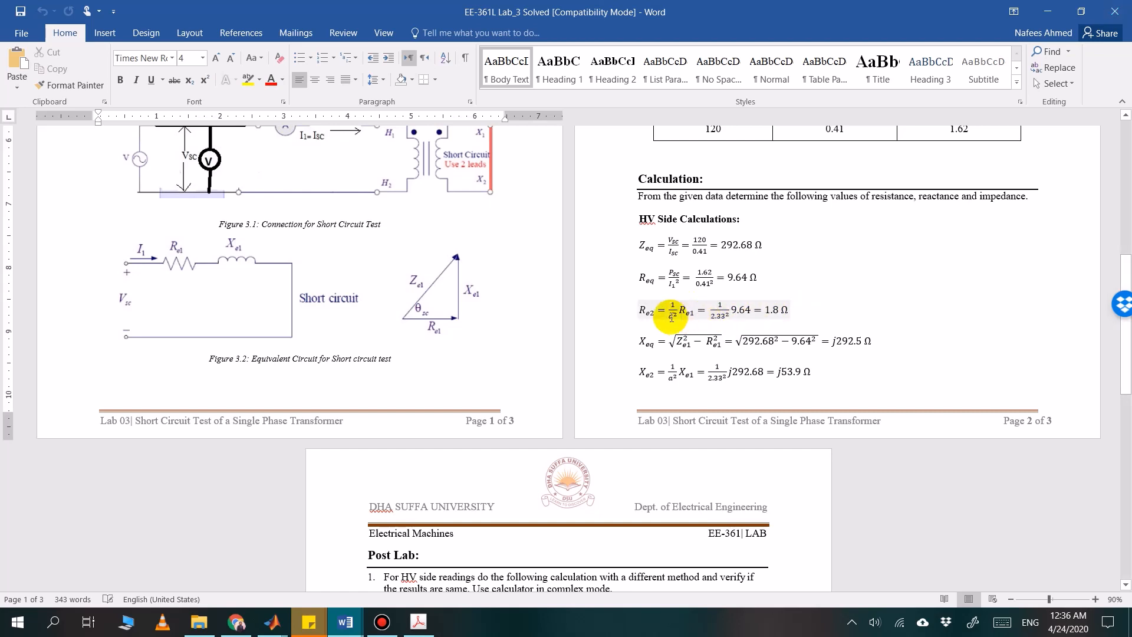
Copy the Re2 result 1.8 from the Lab 3 Word document and set the series resistor's resistance in Simulink to 1.8 ohms
click(784, 308)
click(783, 307)
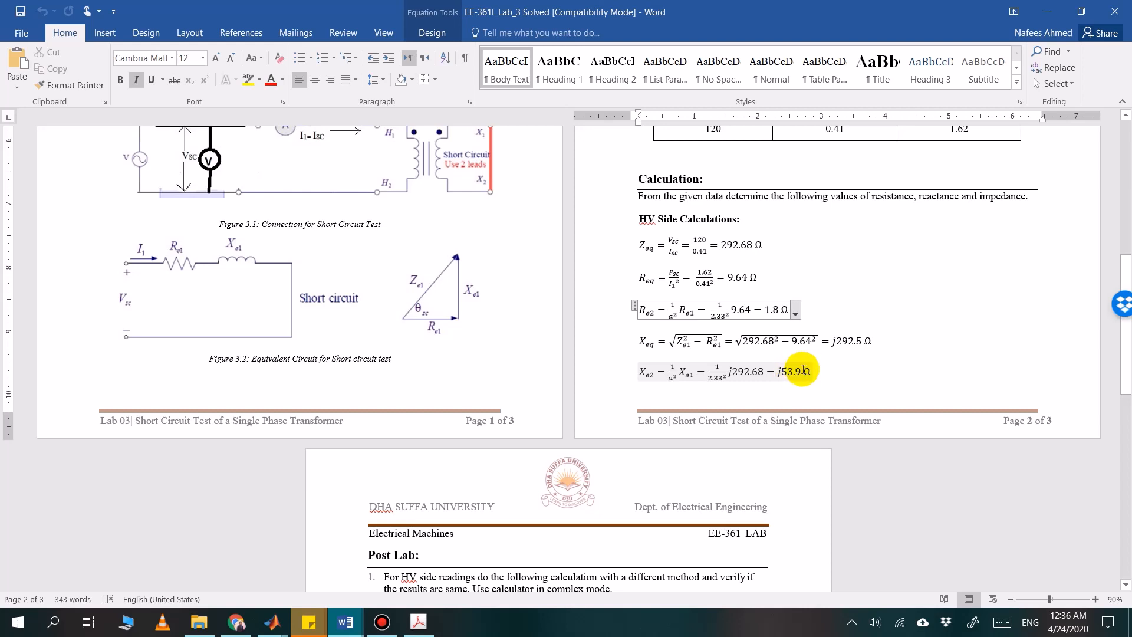
double_click(769, 311)
key(ctrl+c)
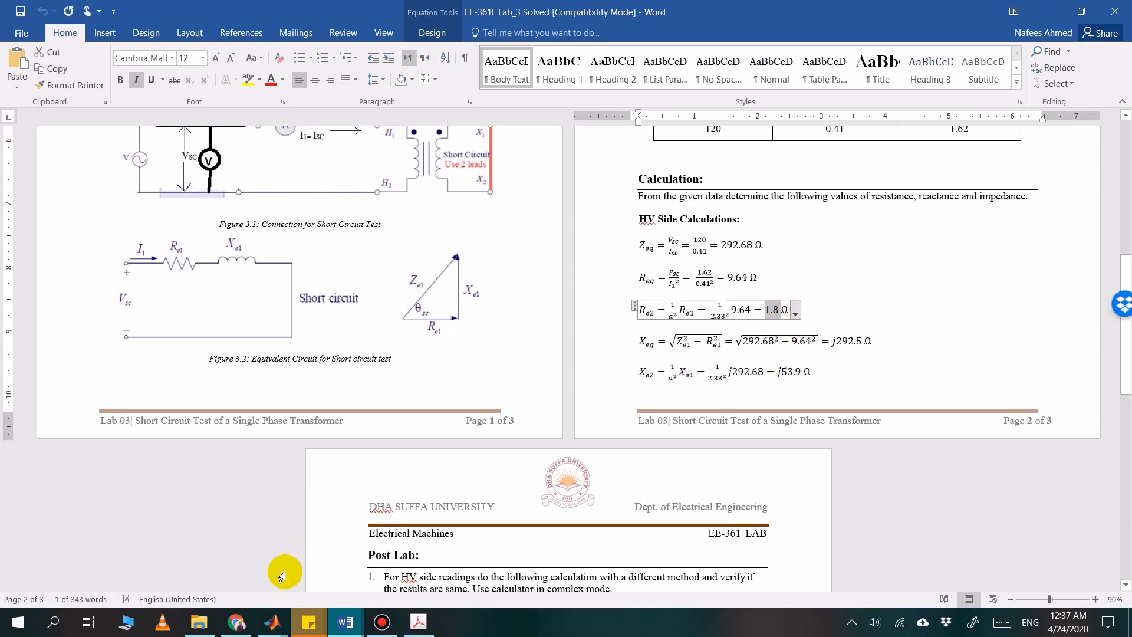
mouse_move(272, 622)
click(391, 551)
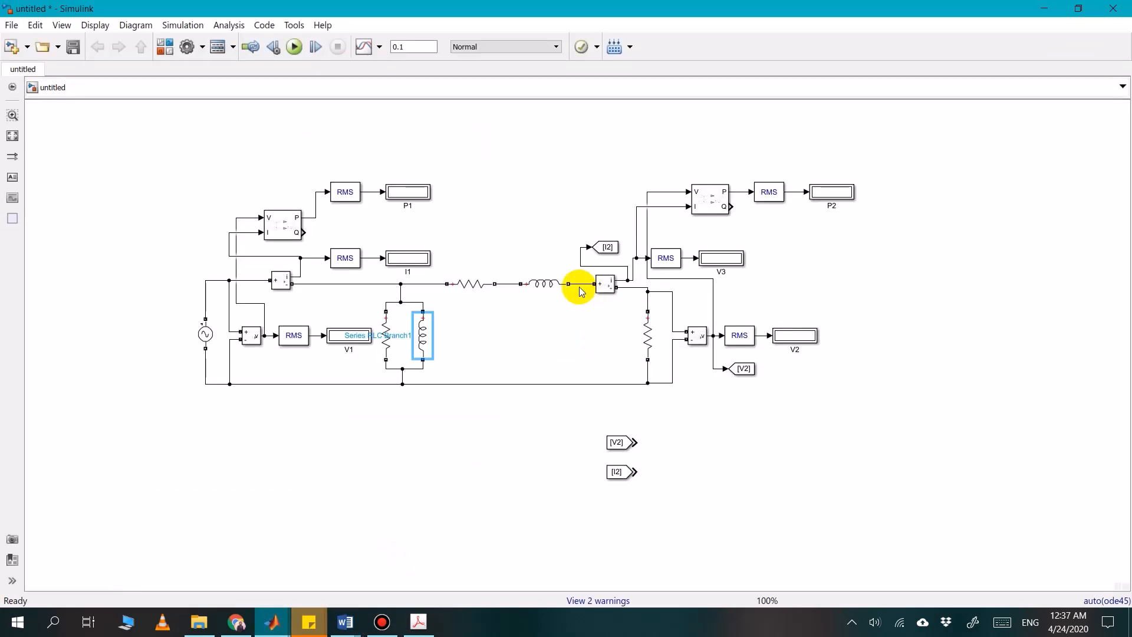
double_click(486, 287)
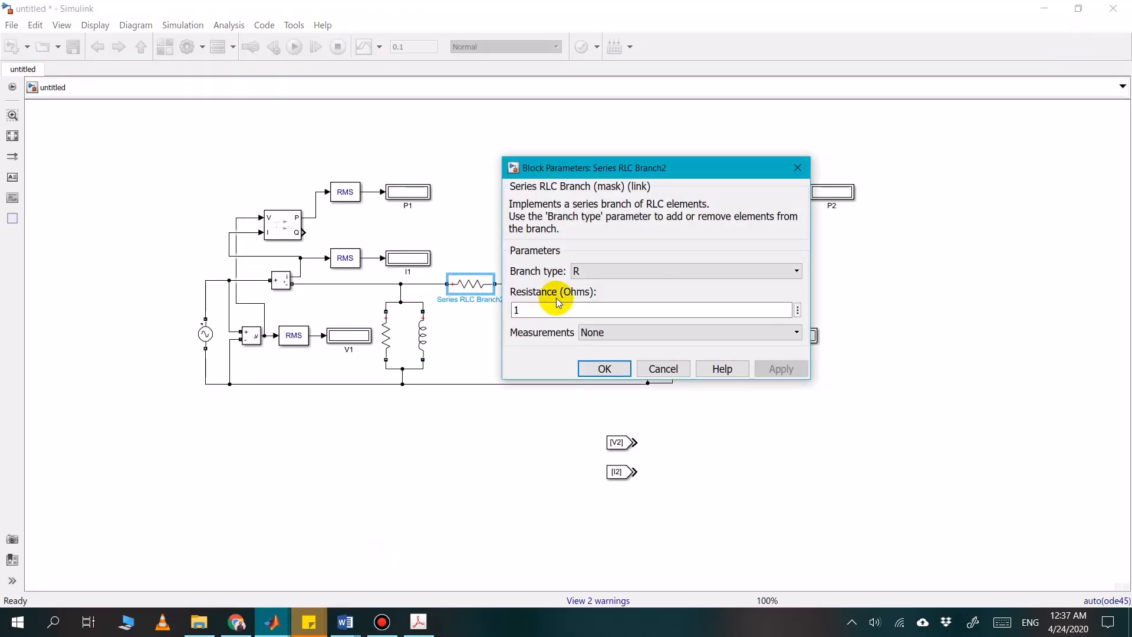
double_click(564, 308)
key(ctrl+v)
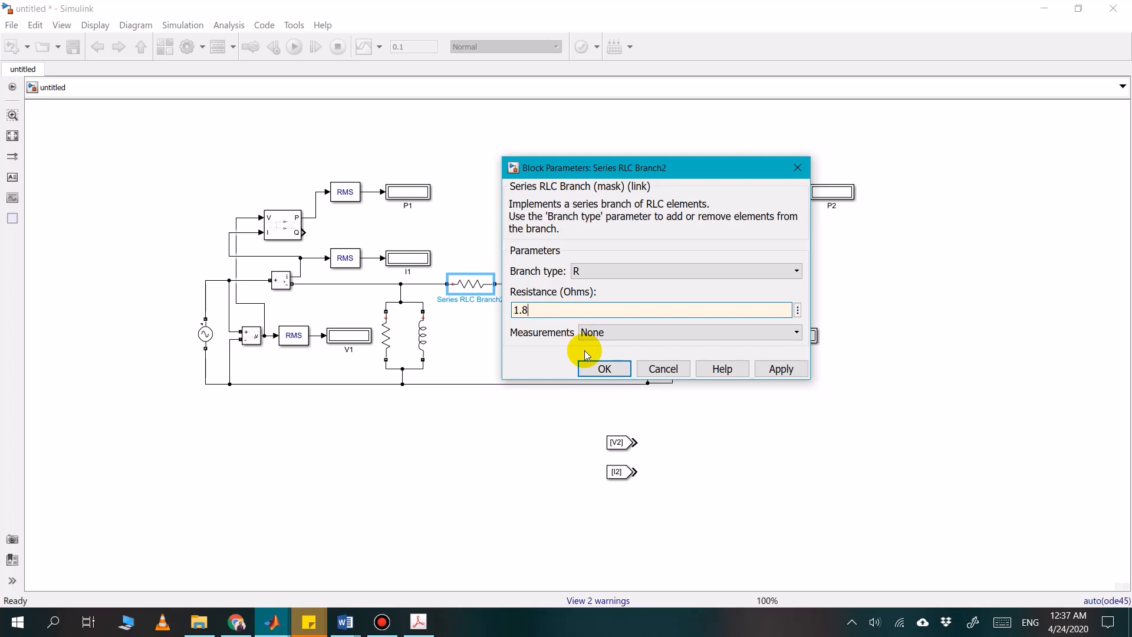
click(603, 369)
Open the series inductor's parameters in Simulink, and select the Xe2 result 53.9 without its j in the Lab 3 Word document for copying
click(545, 284)
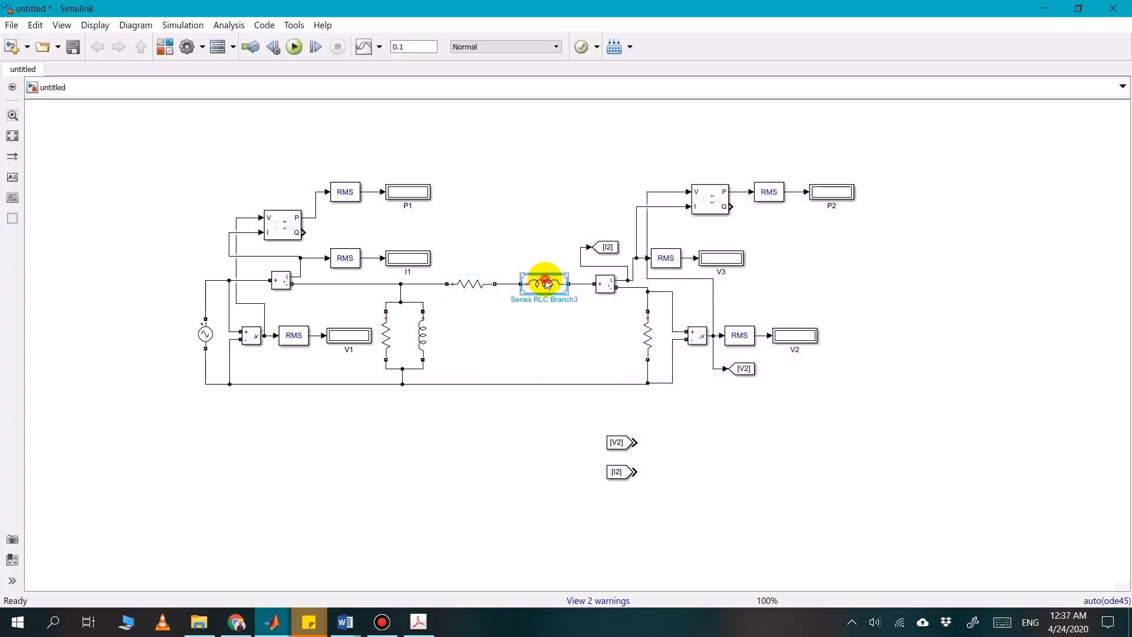
double_click(546, 284)
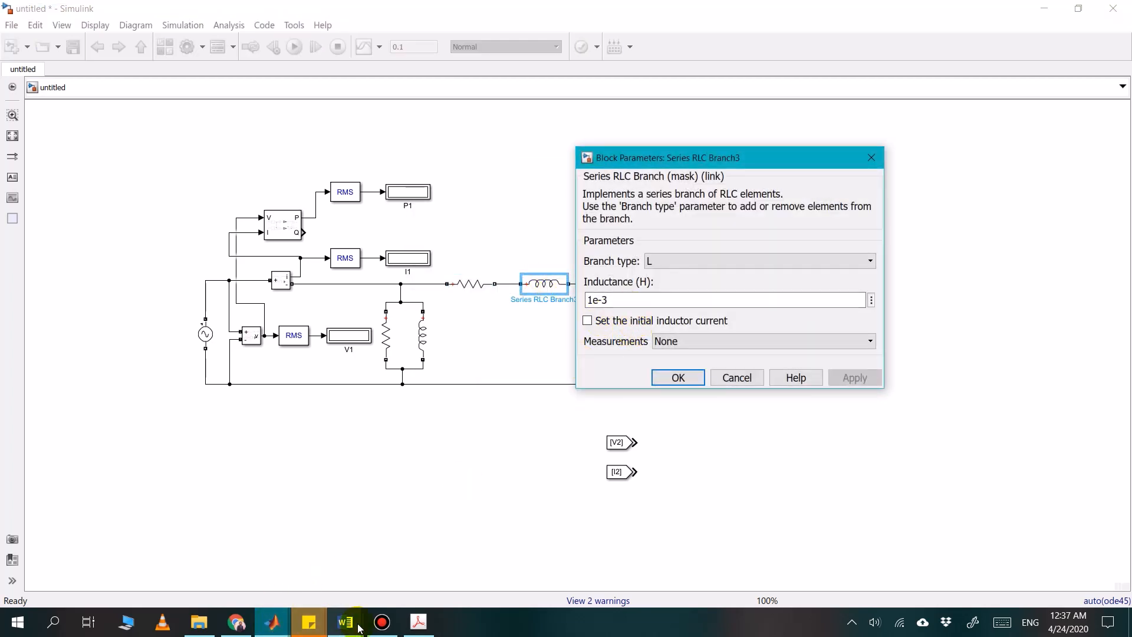
mouse_move(360, 629)
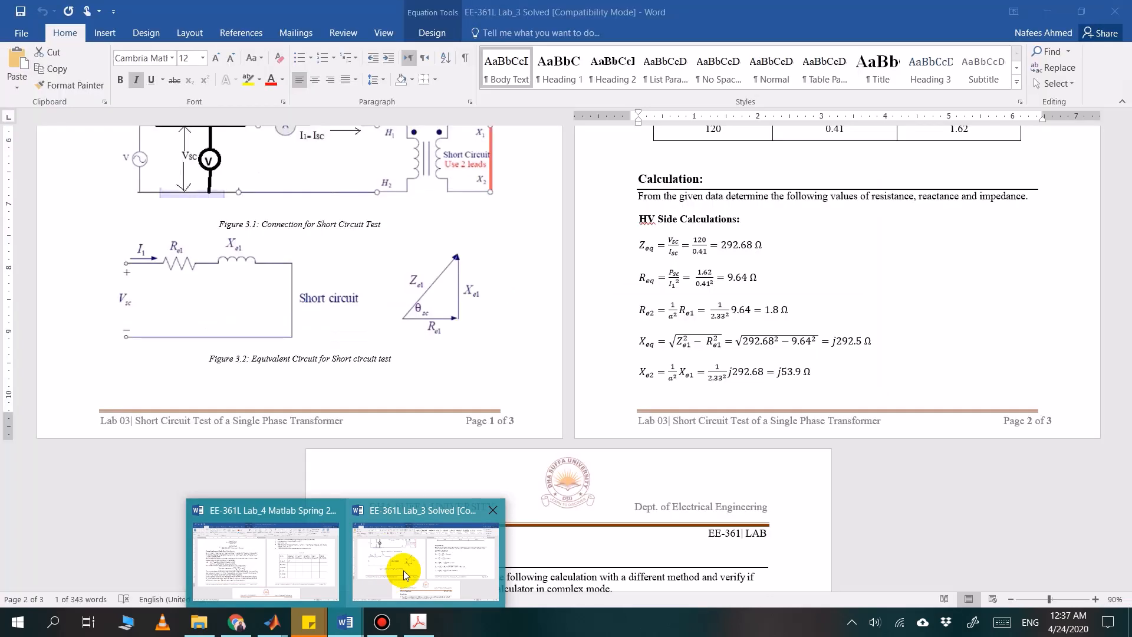
click(403, 571)
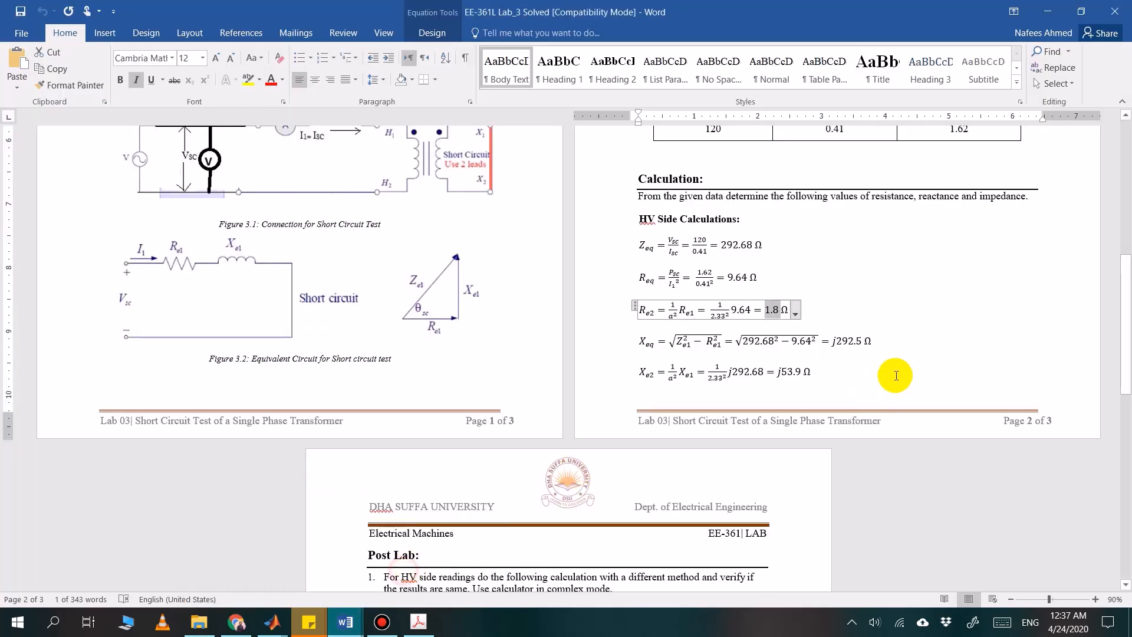
click(802, 373)
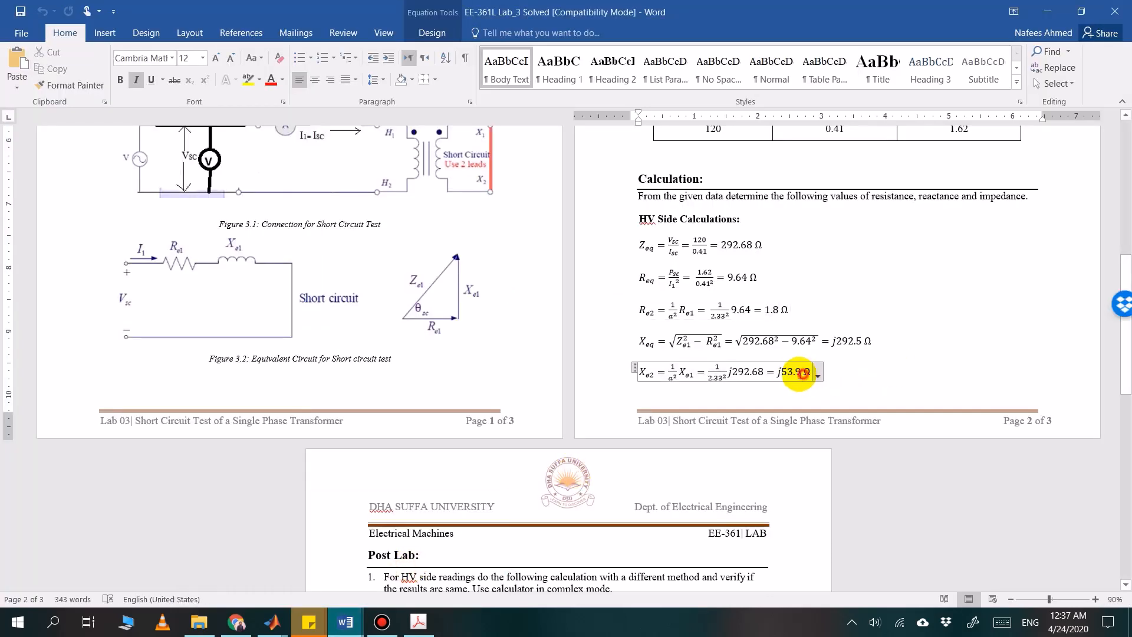
double_click(793, 372)
key(ctrl+c)
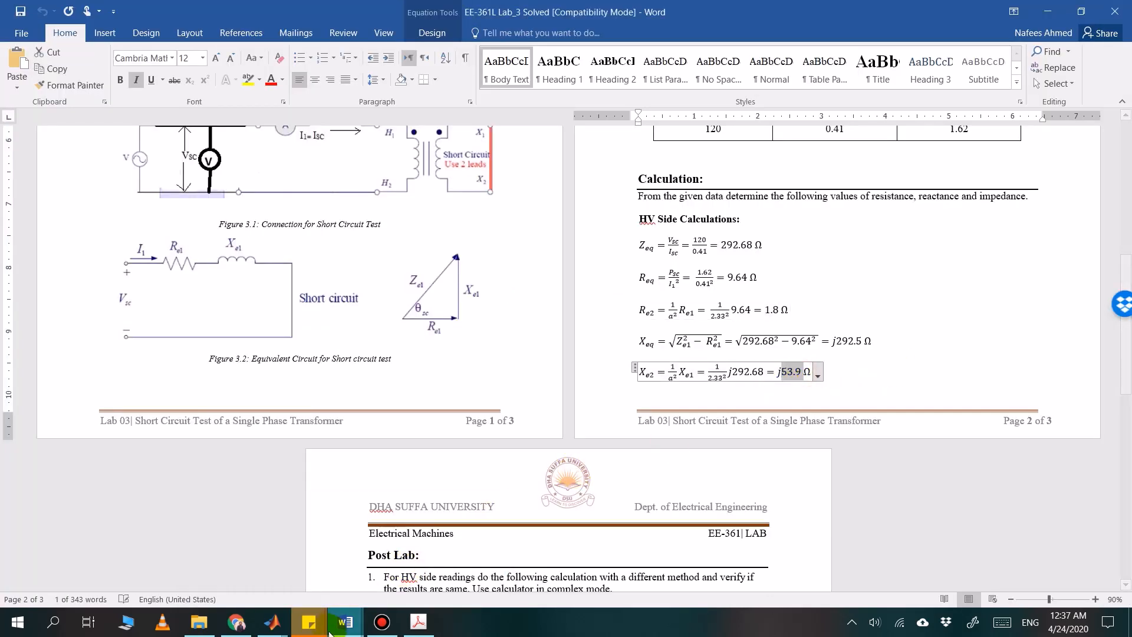
Set the series inductor's inductance in Simulink to 53.9/(2*pi*50) H, confirm it and minimize the Lab 3 document
mouse_move(272, 623)
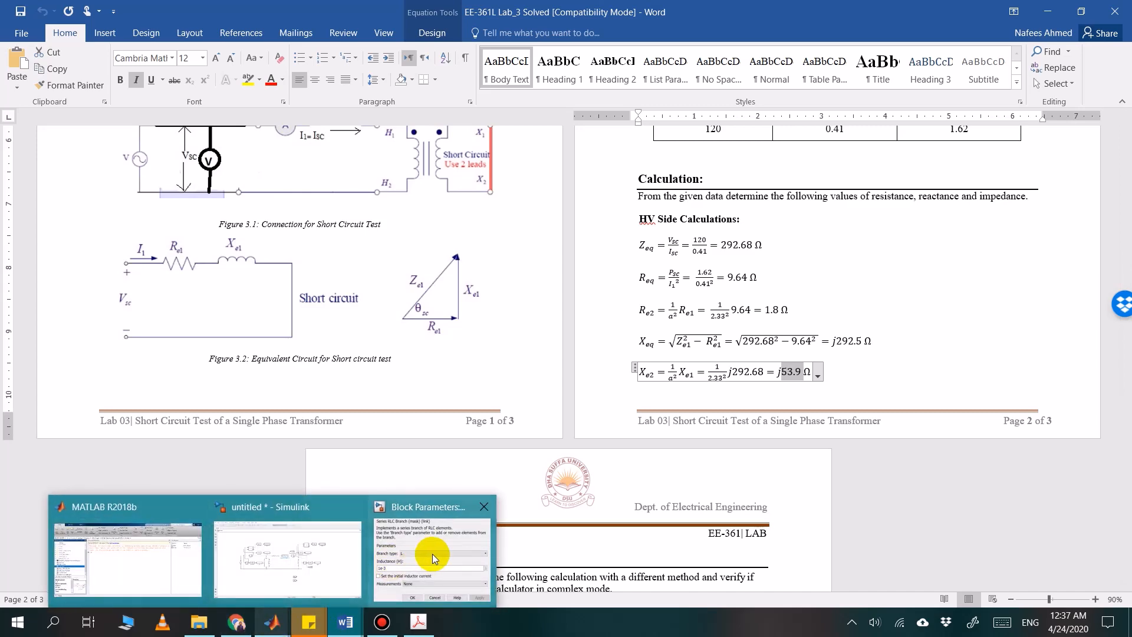
click(433, 554)
double_click(632, 301)
key(ctrl+v)
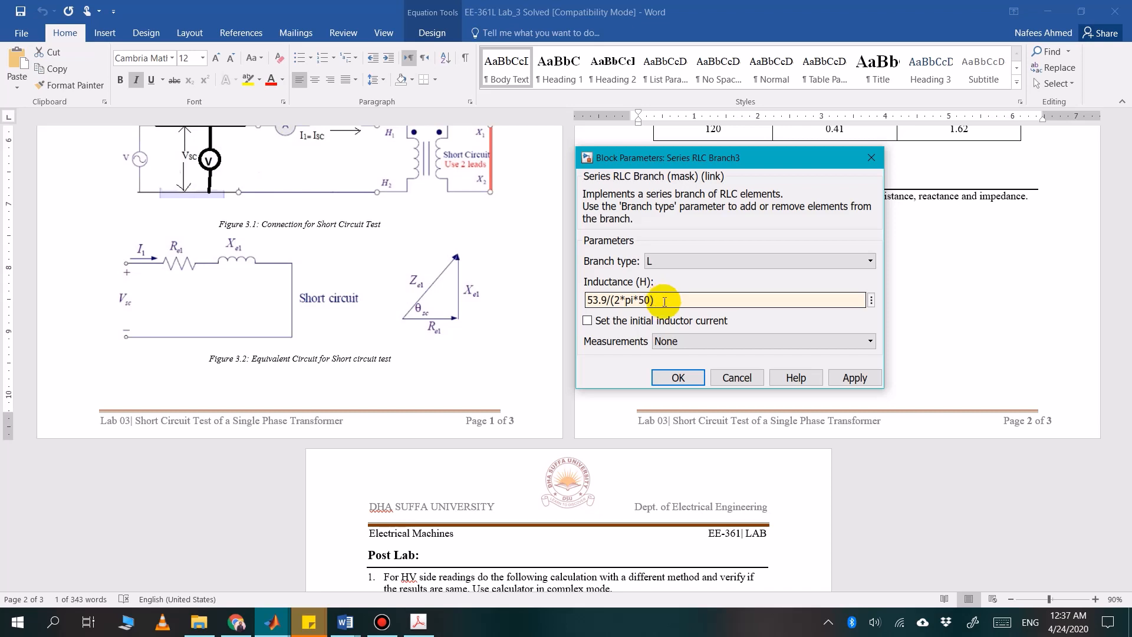
click(678, 377)
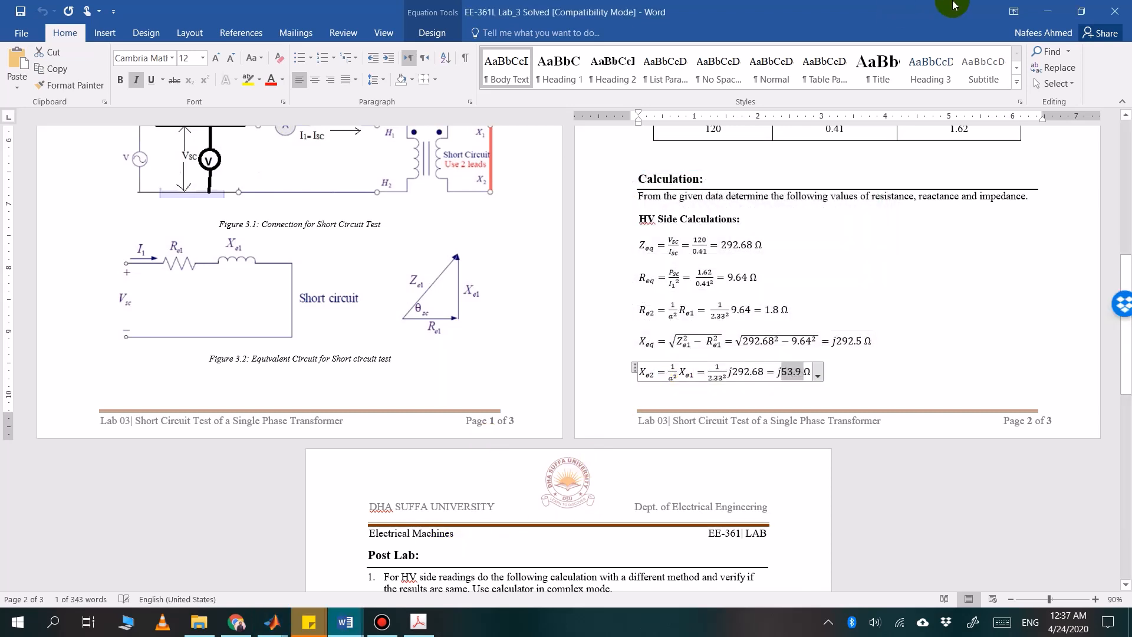
click(1047, 12)
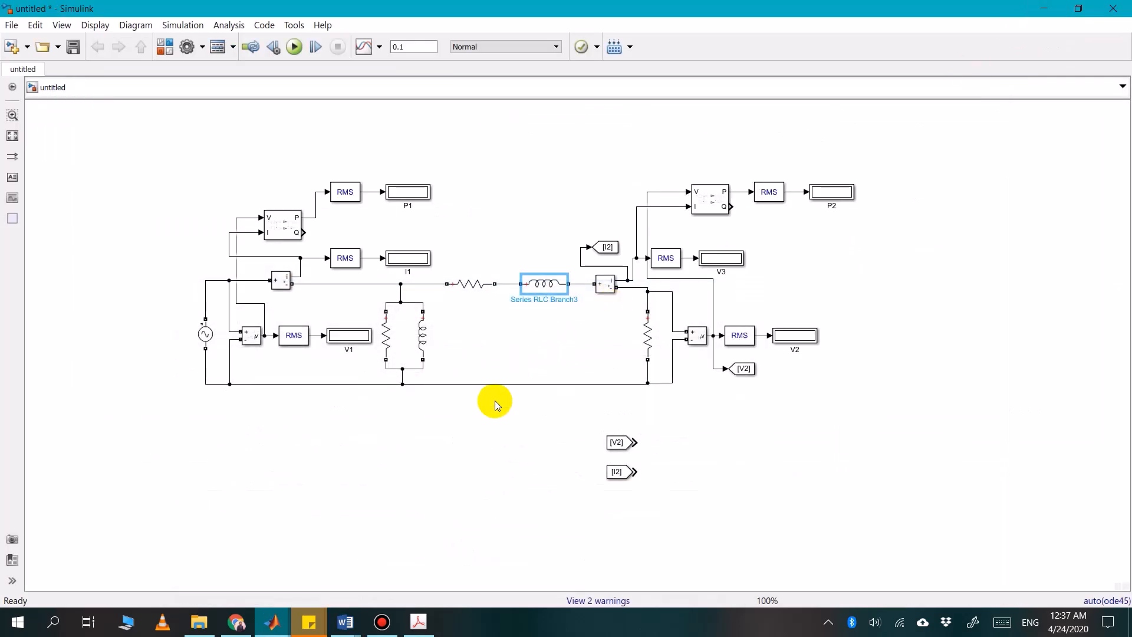
click(540, 353)
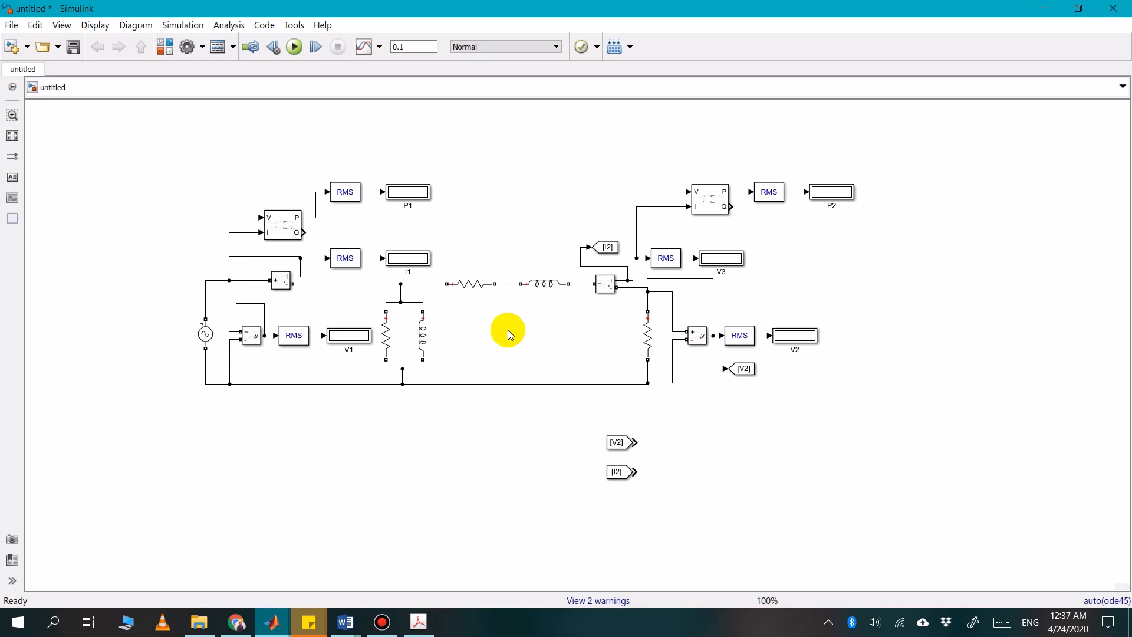
Bring the EE-361L Lab_3 Solved document back up in Word and close it
click(652, 340)
click(554, 362)
click(345, 622)
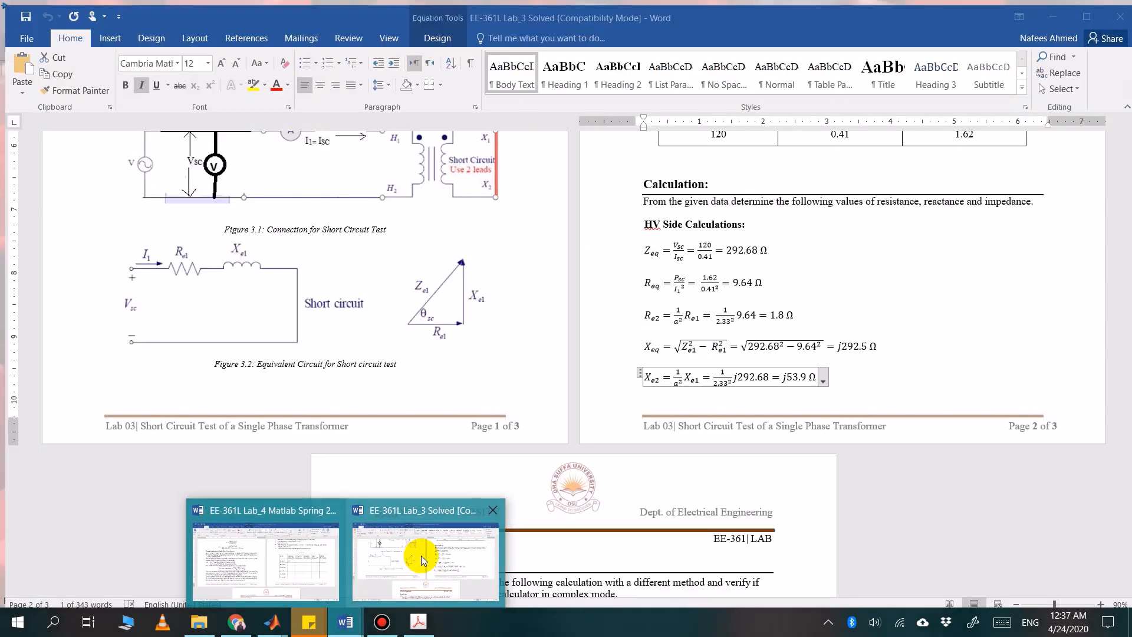
click(421, 555)
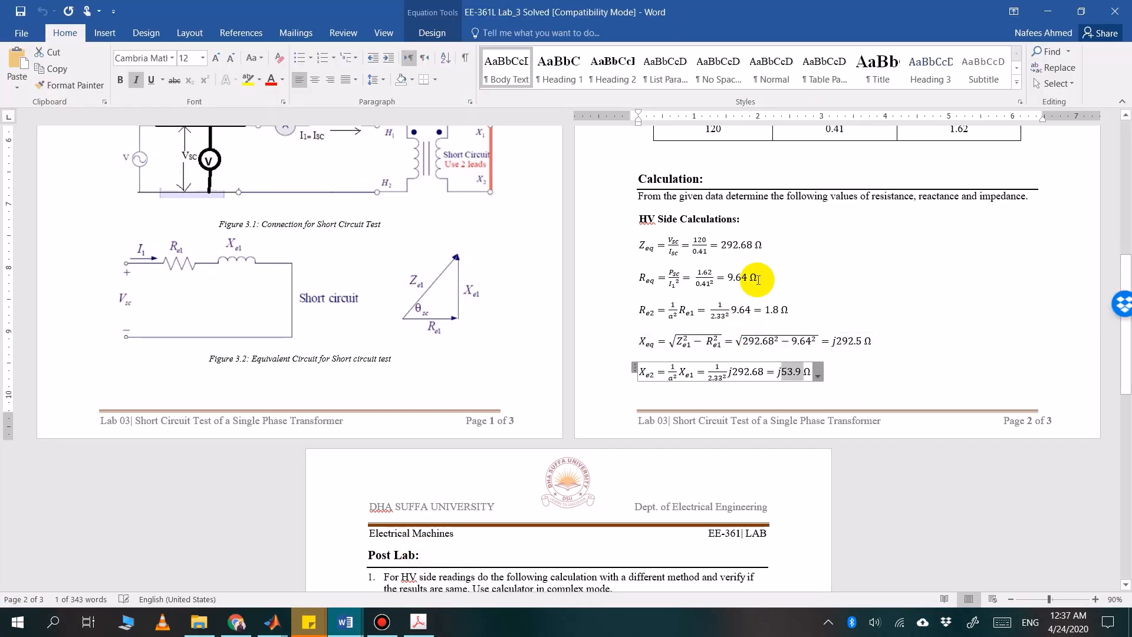
scroll(678, 324, down, 2)
click(1115, 11)
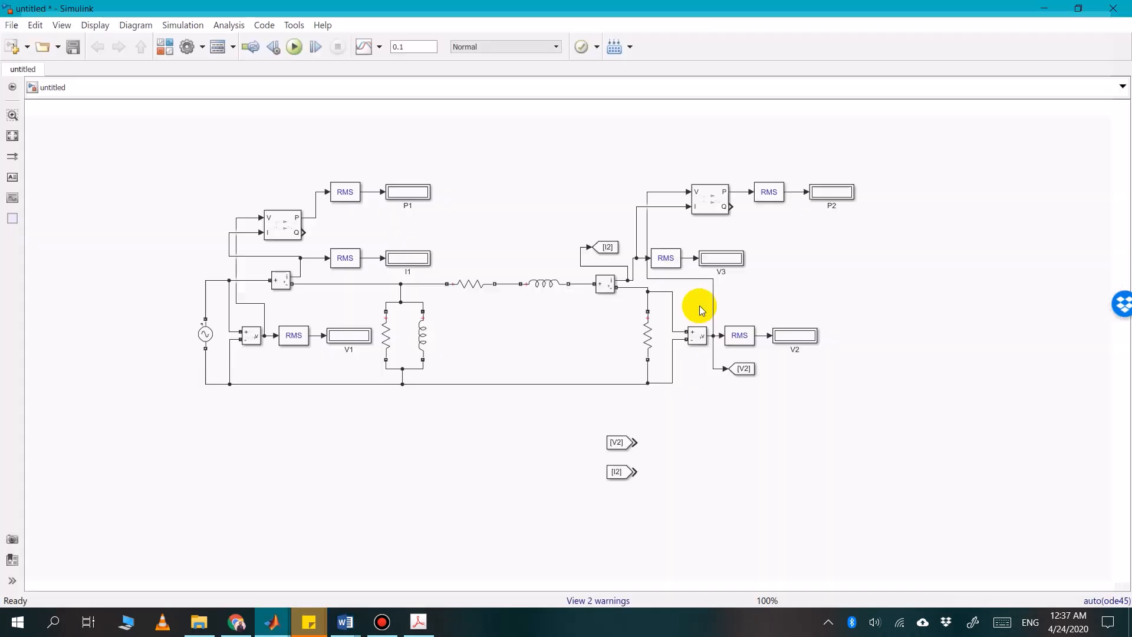
Examine the secondary voltage, current and power factor columns of Table 4.1 in the Lab 4 Word document, and return to the Simulink model
click(350, 624)
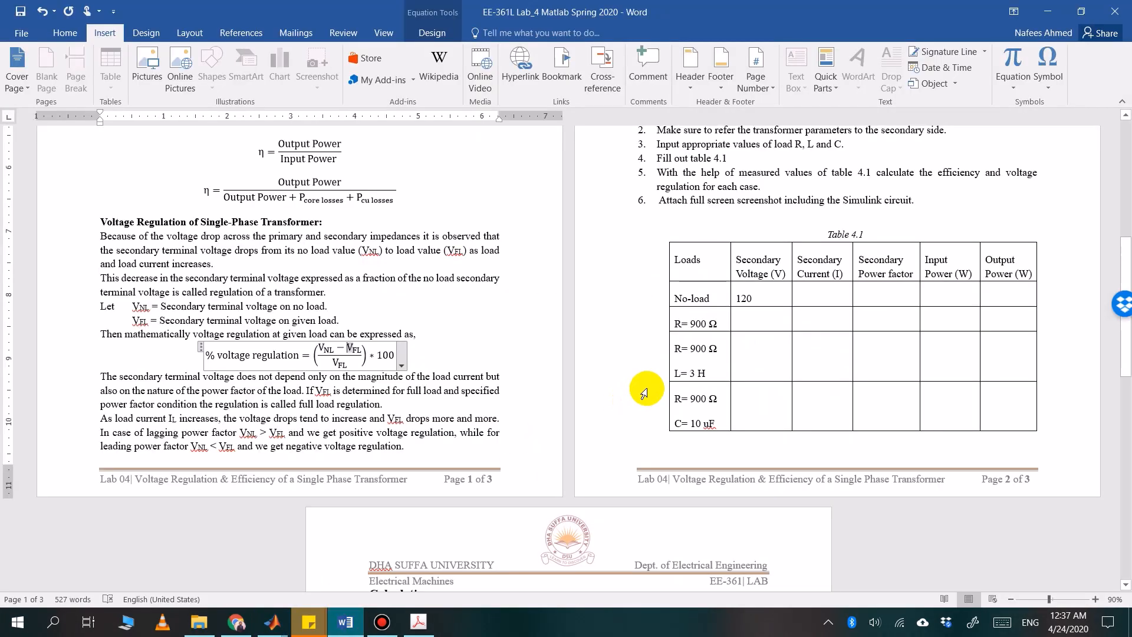
scroll(766, 336, up, 1)
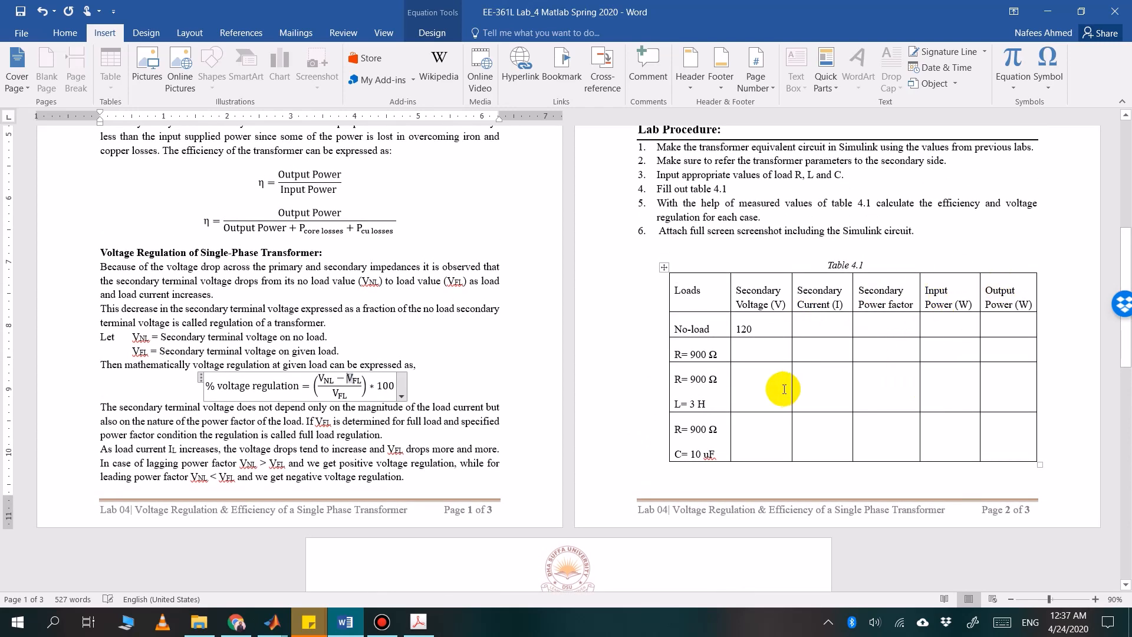
click(759, 304)
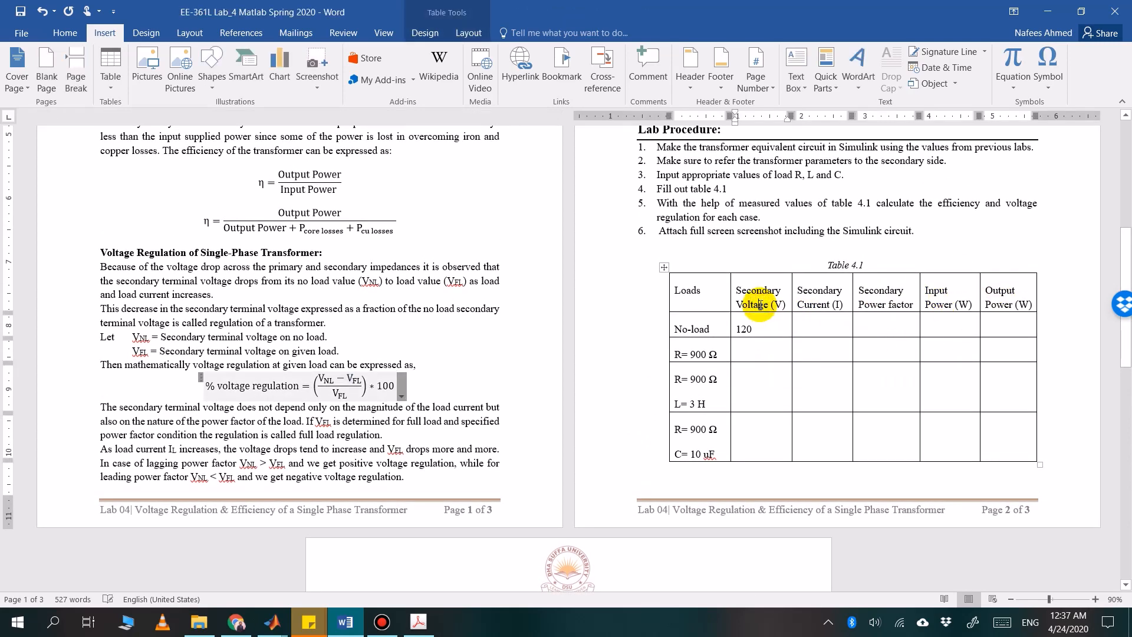
click(823, 304)
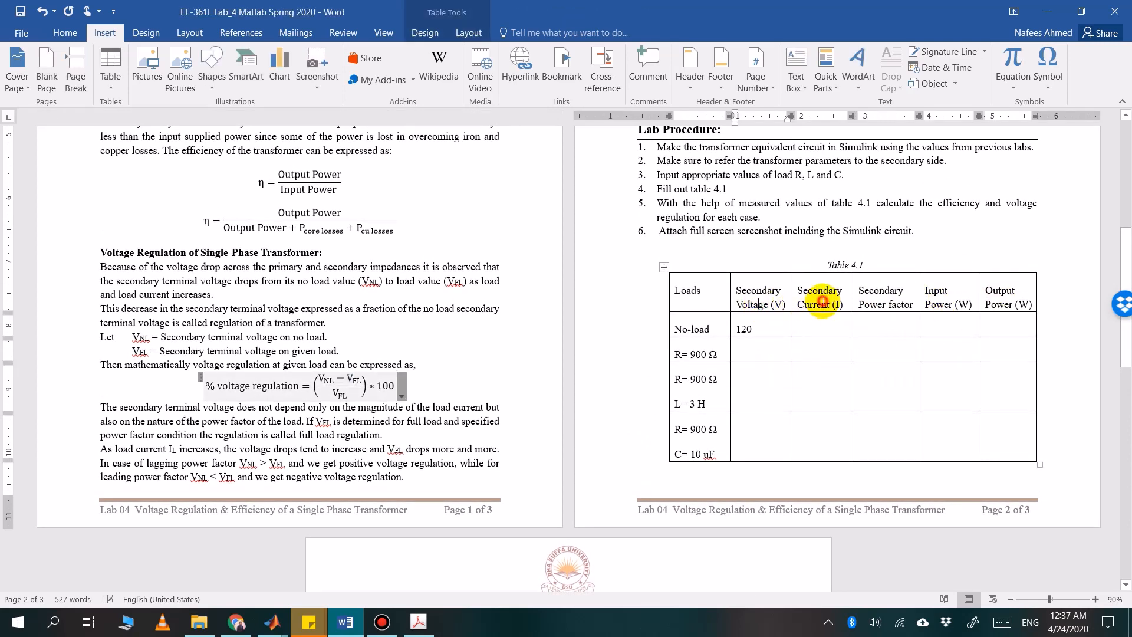
click(900, 293)
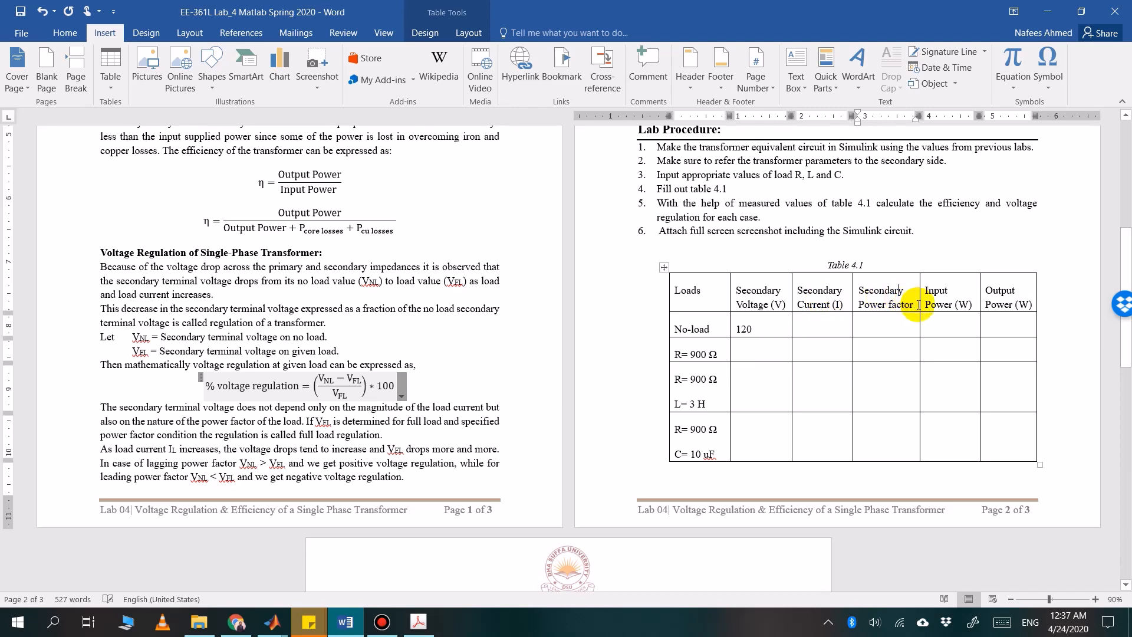
drag(918, 304, 869, 290)
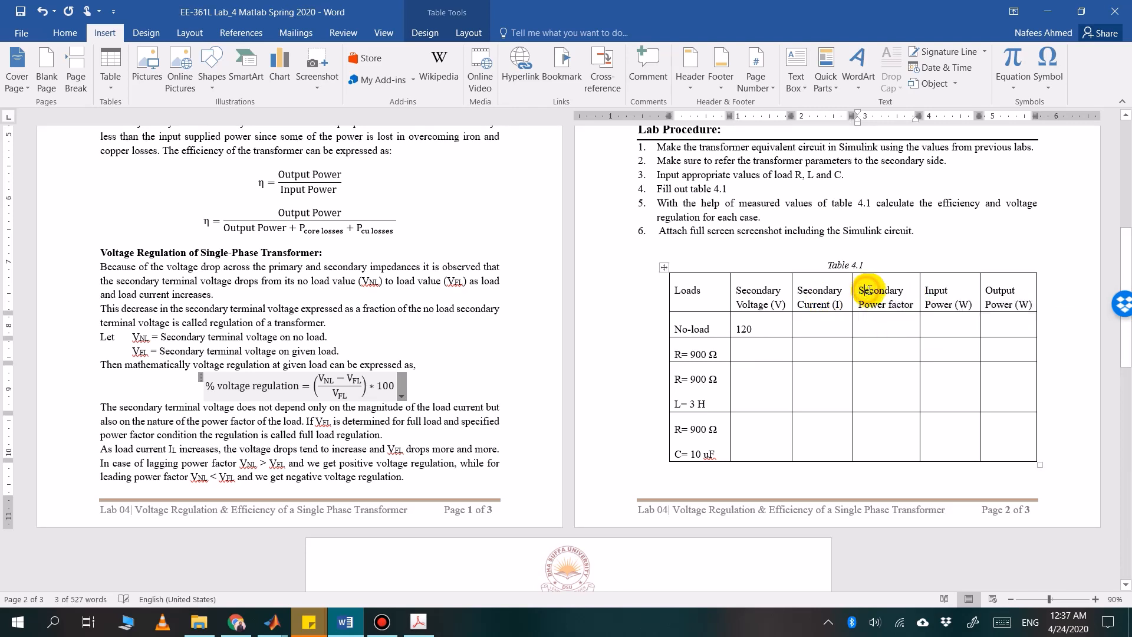
click(868, 290)
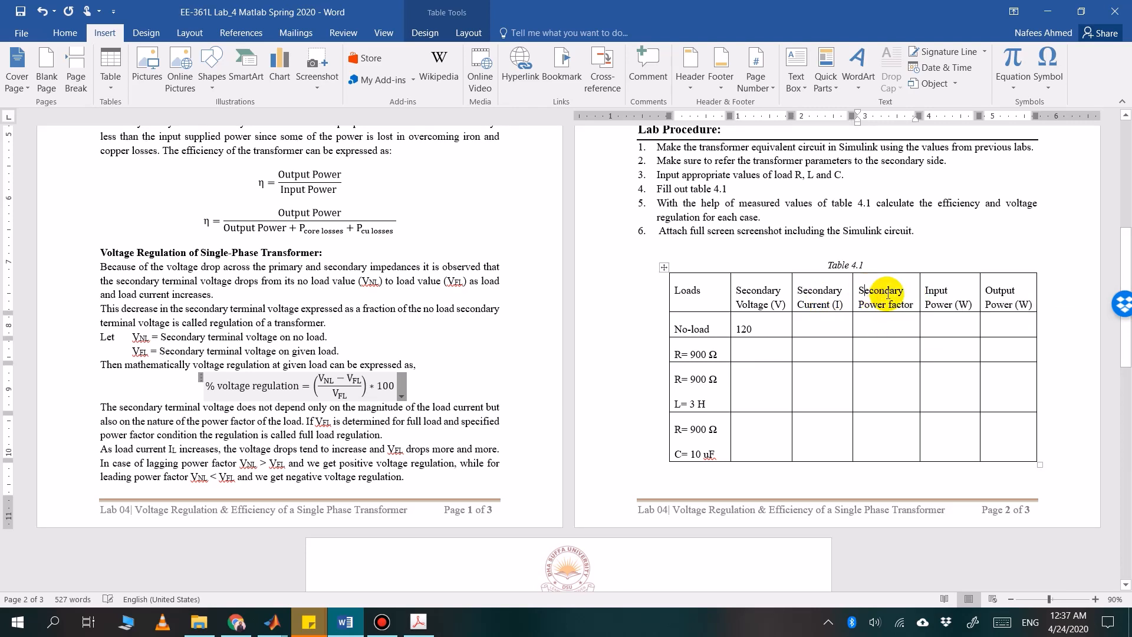
click(347, 624)
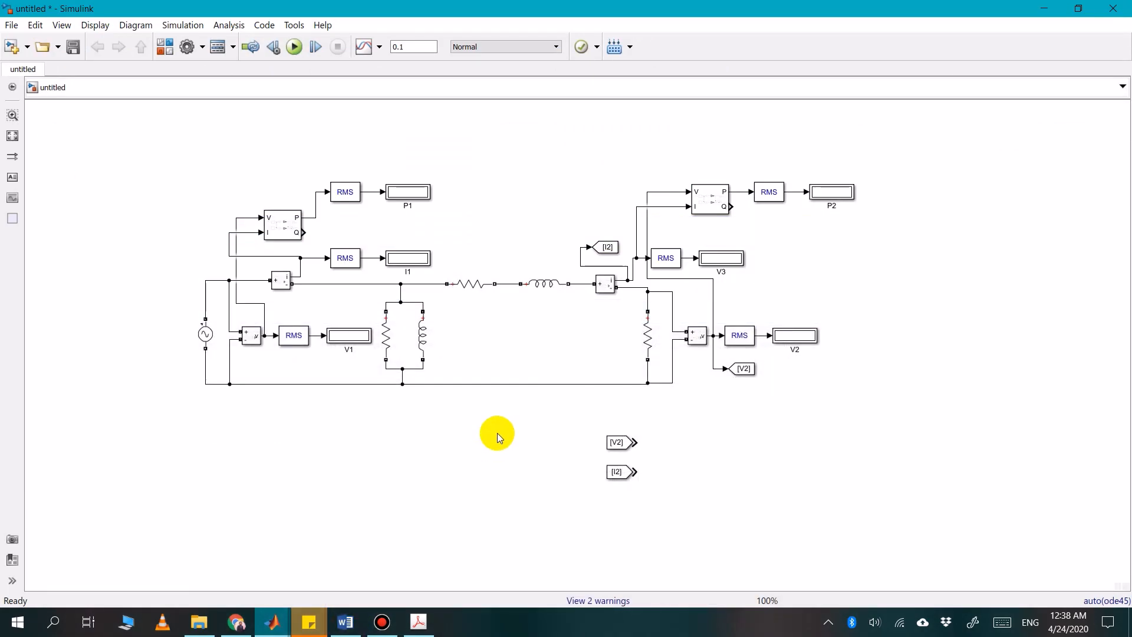
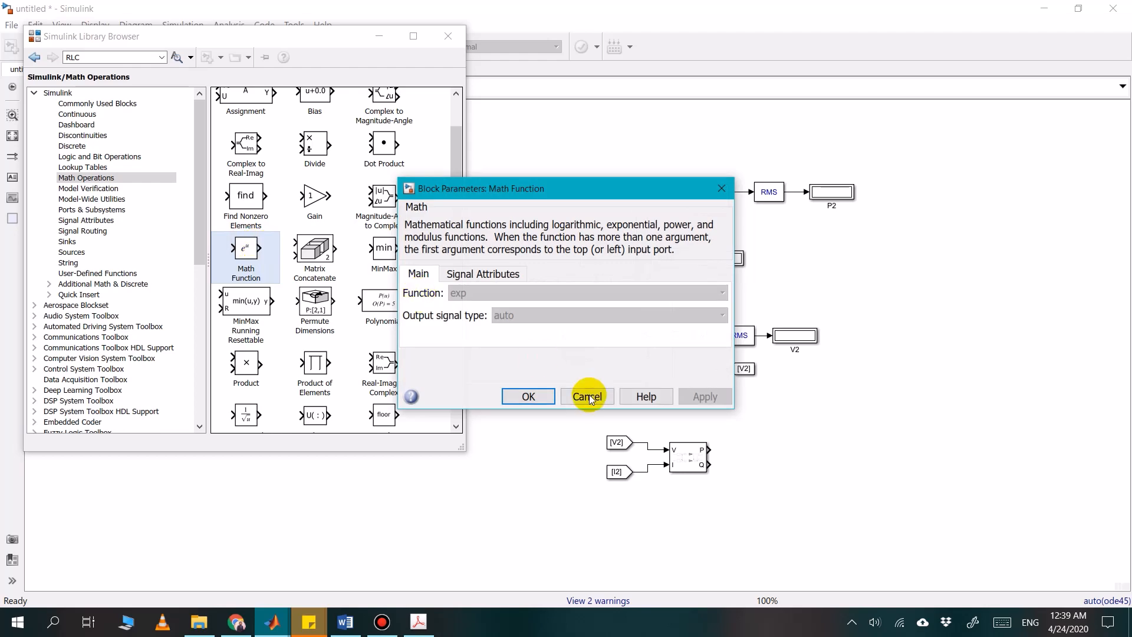
Add a Math Function block from the Math Operations library to the model and minimize the Library Browser
click(535, 400)
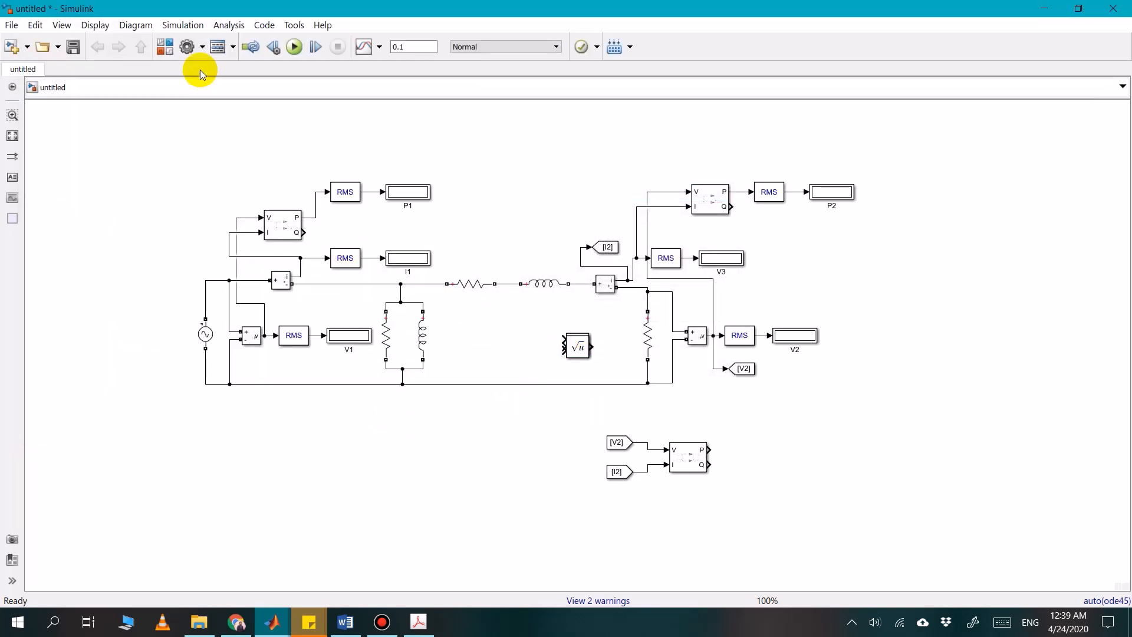
click(173, 56)
right_click(242, 258)
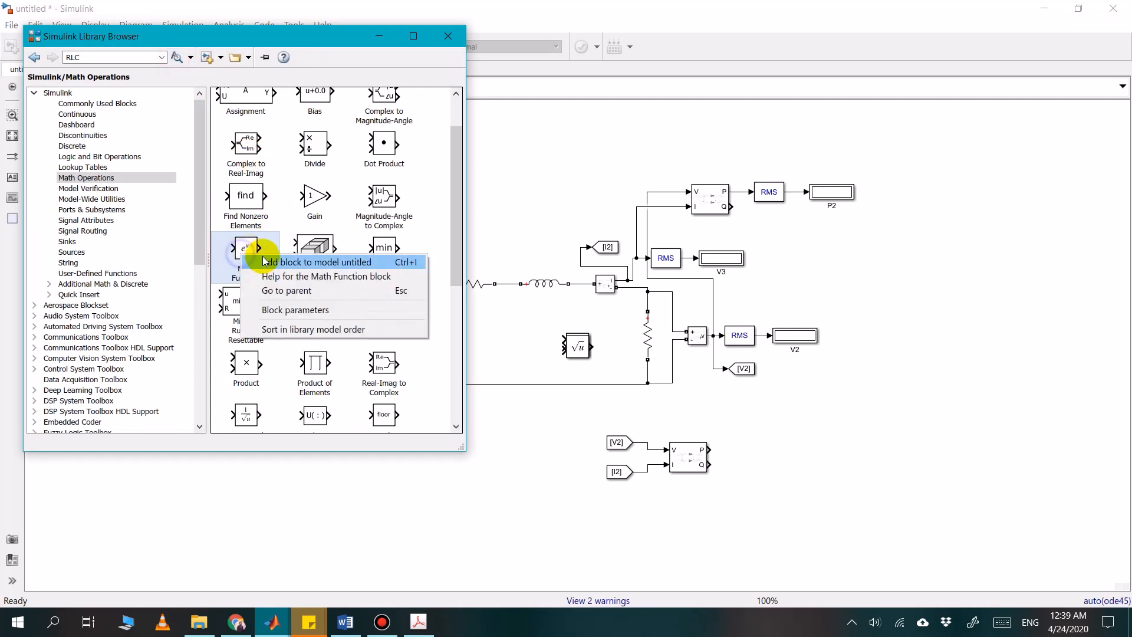
click(266, 262)
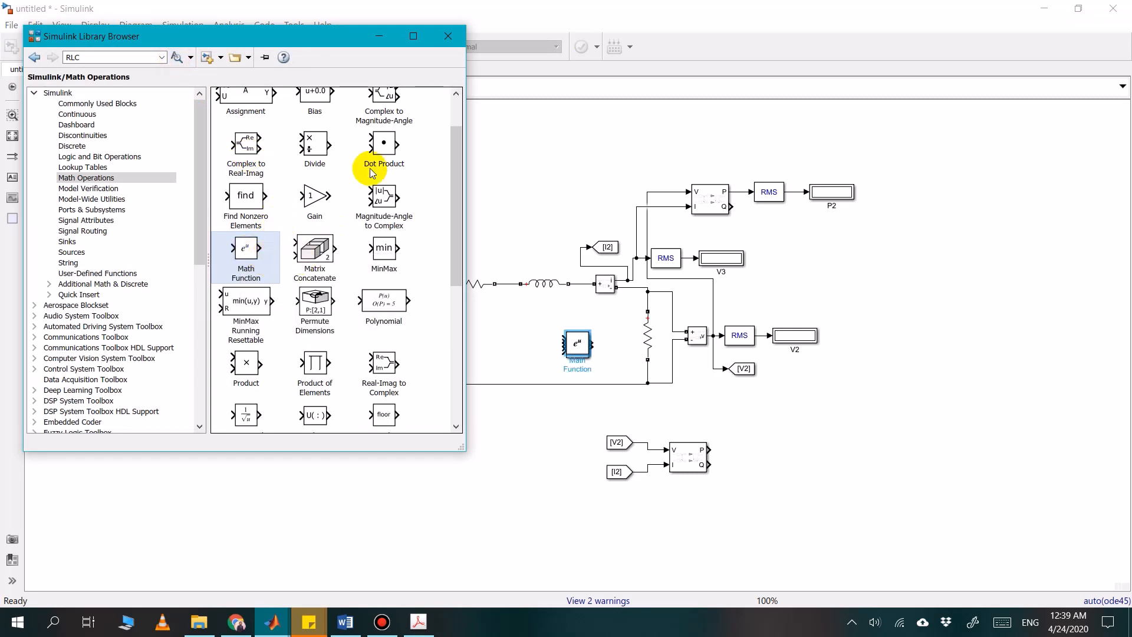
click(379, 36)
Spread the stacked Math Function, Sqrt, Divide and Add blocks apart in the free area beside the lower power block
drag(583, 350, 817, 439)
drag(594, 359, 774, 435)
drag(596, 348, 875, 411)
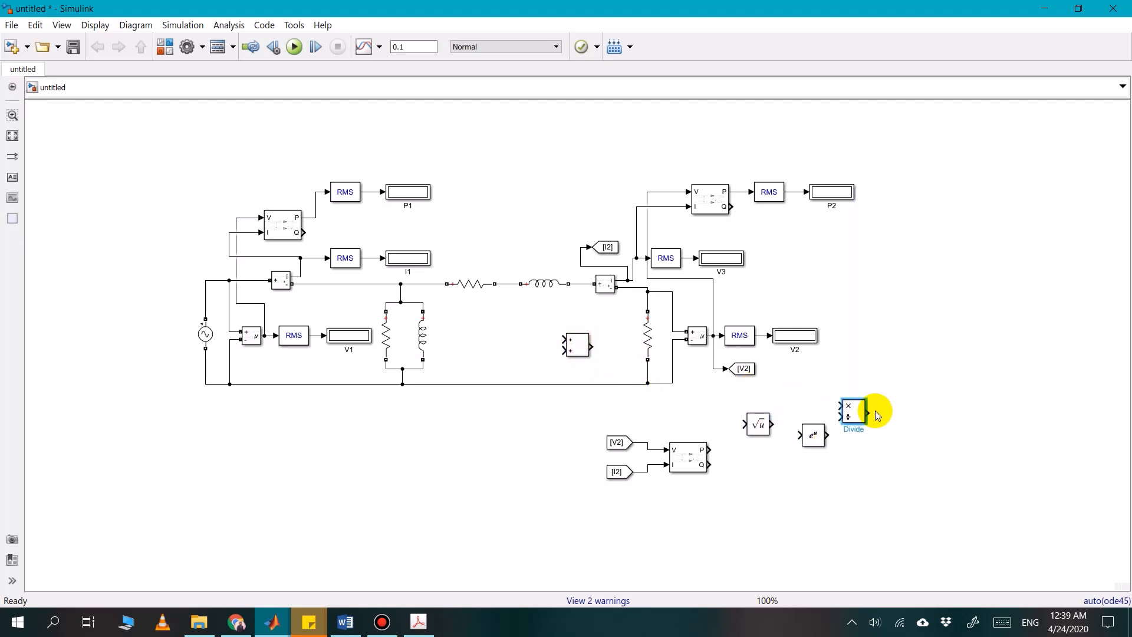
drag(578, 348, 942, 460)
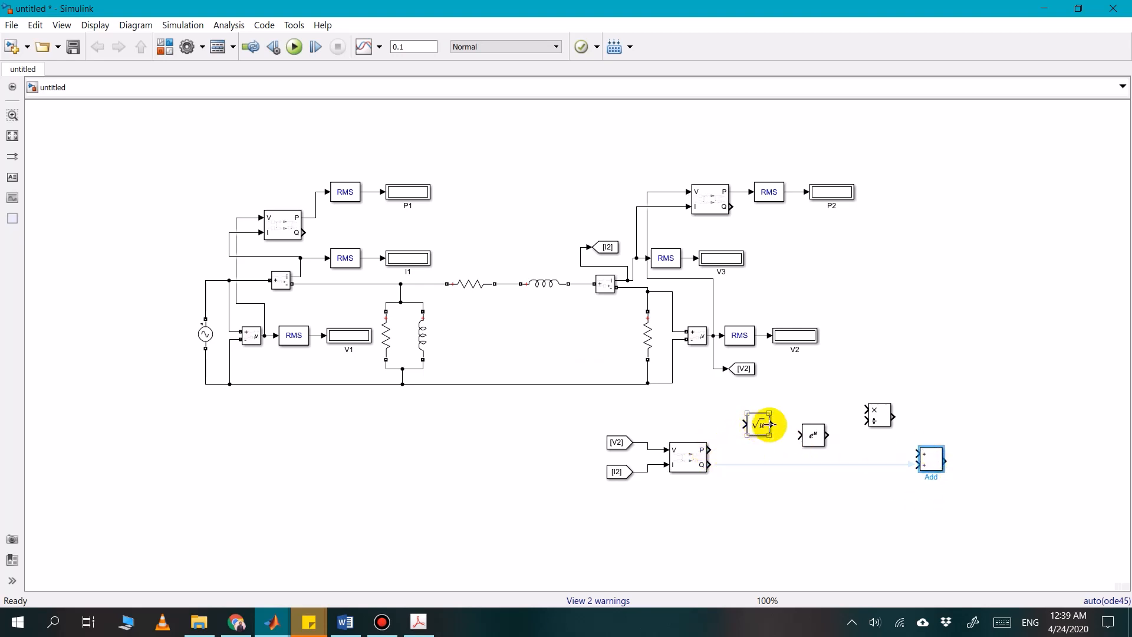
Set the Math Function block's function to square
double_click(806, 434)
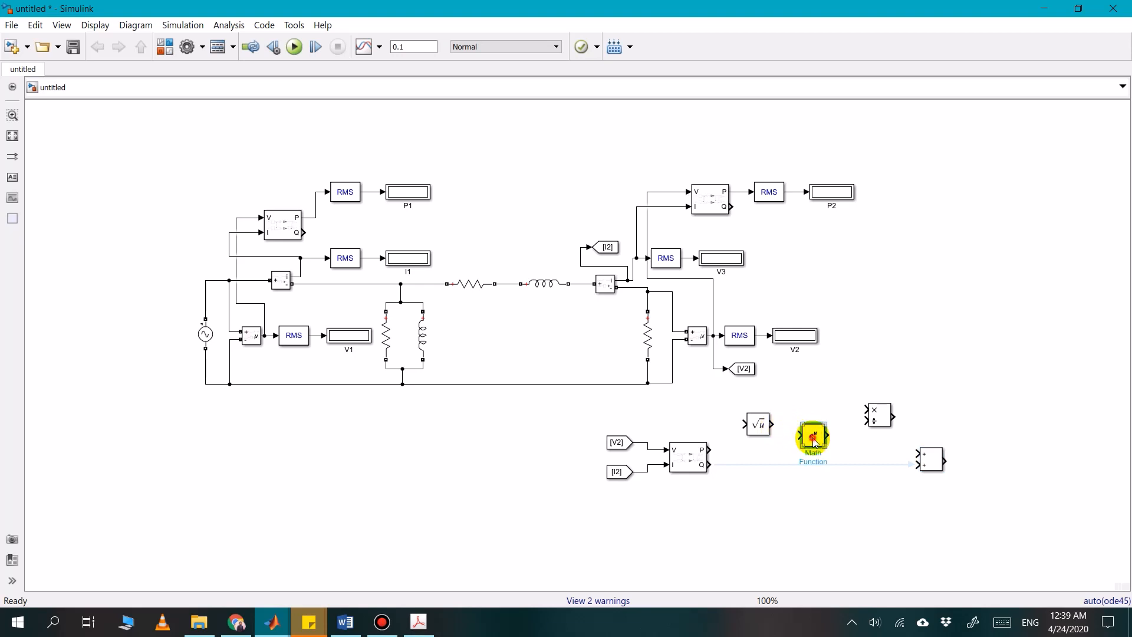
click(549, 435)
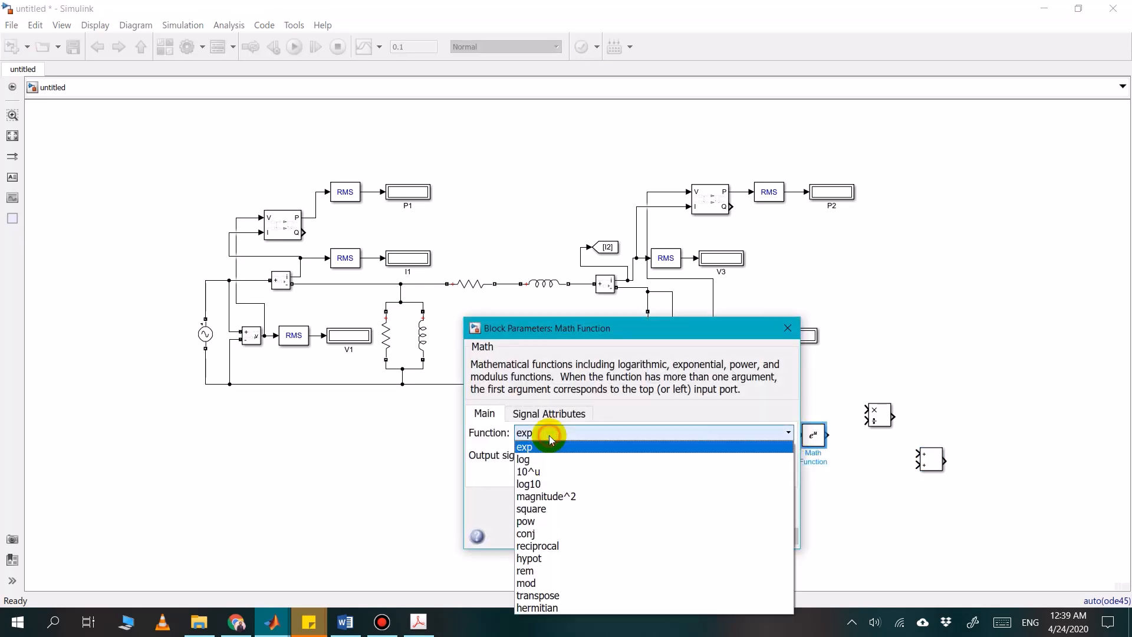
click(549, 504)
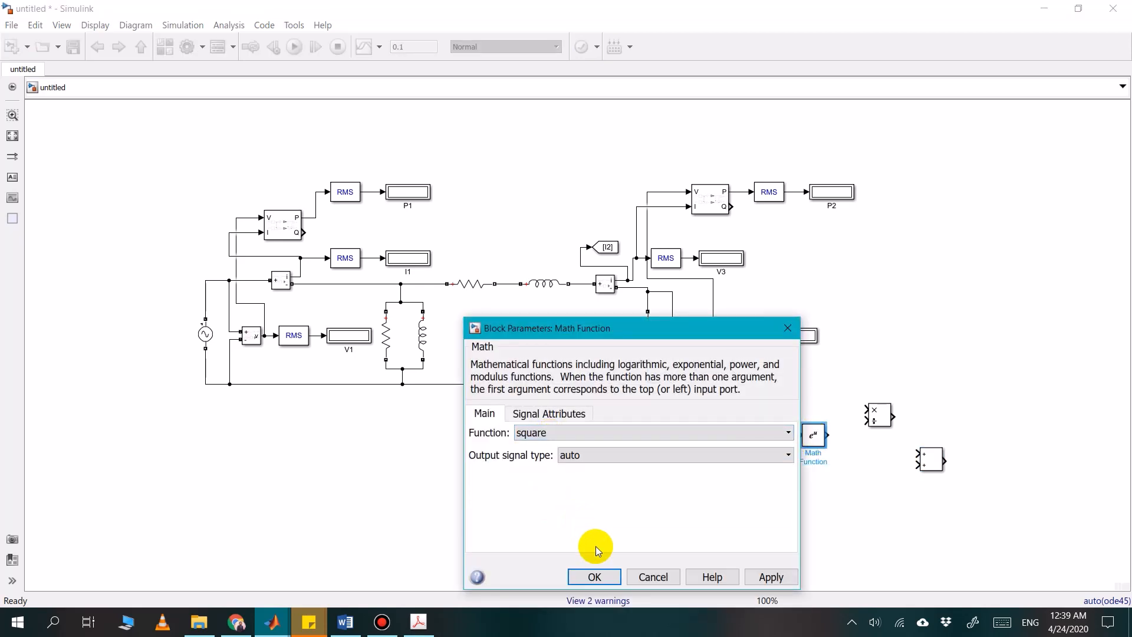
click(591, 577)
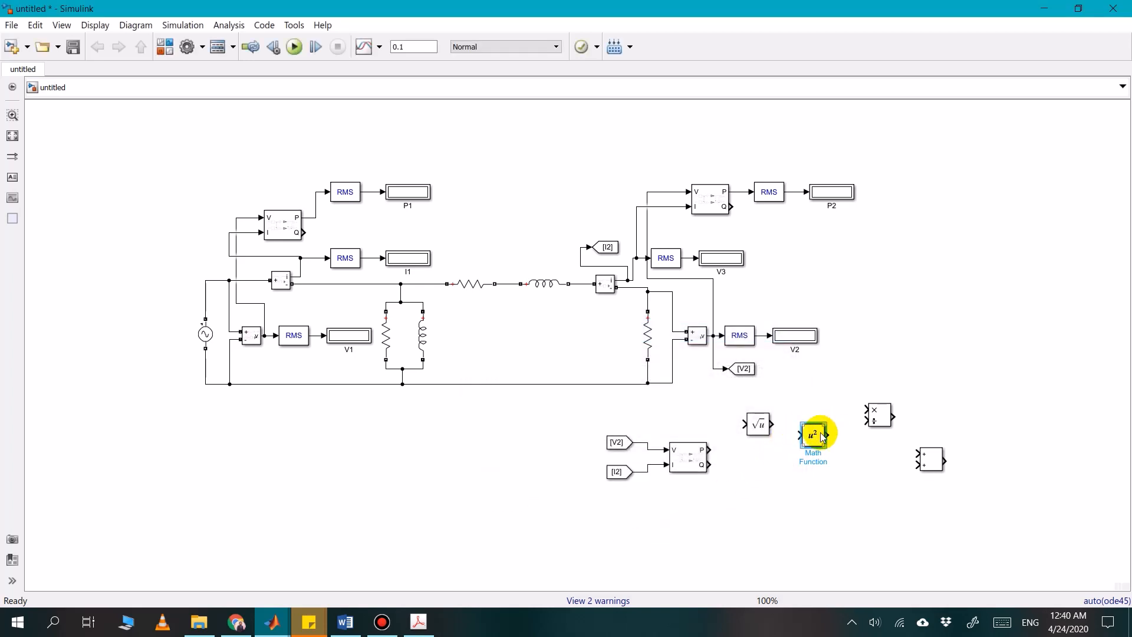
Duplicate the square block and connect the lower power block's P and Q outputs to one square block each
drag(817, 435, 785, 499)
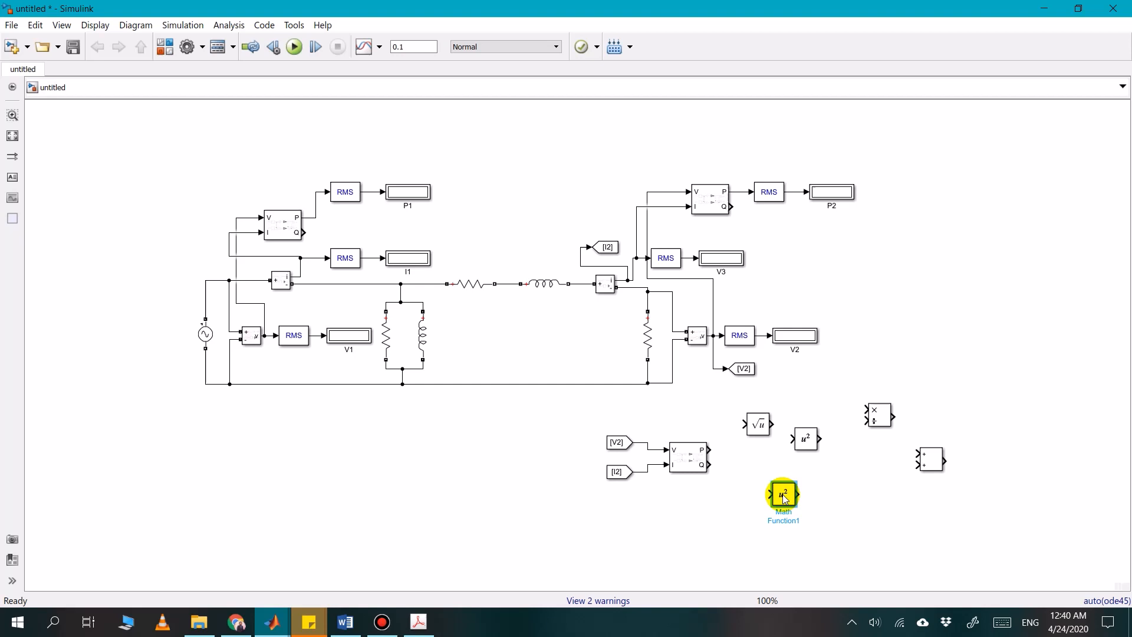
click(806, 441)
drag(759, 458, 749, 454)
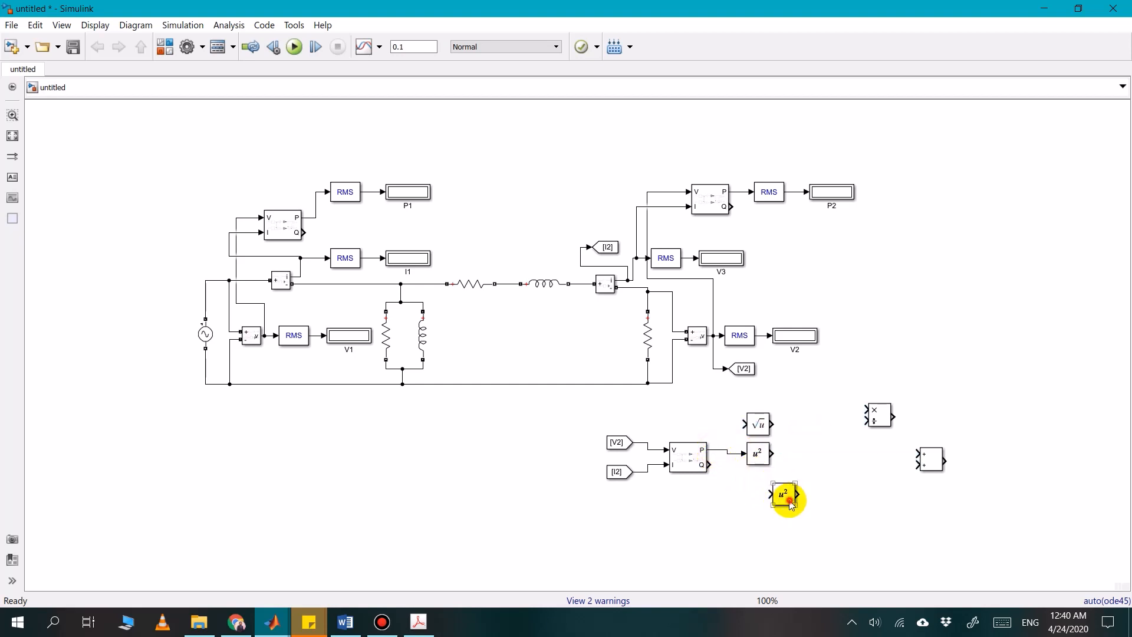
drag(789, 501, 767, 495)
drag(710, 464, 751, 487)
Move the Sqrt block aside, line up the two square blocks vertically, and connect both outputs to the Add block's inputs
drag(753, 421, 867, 473)
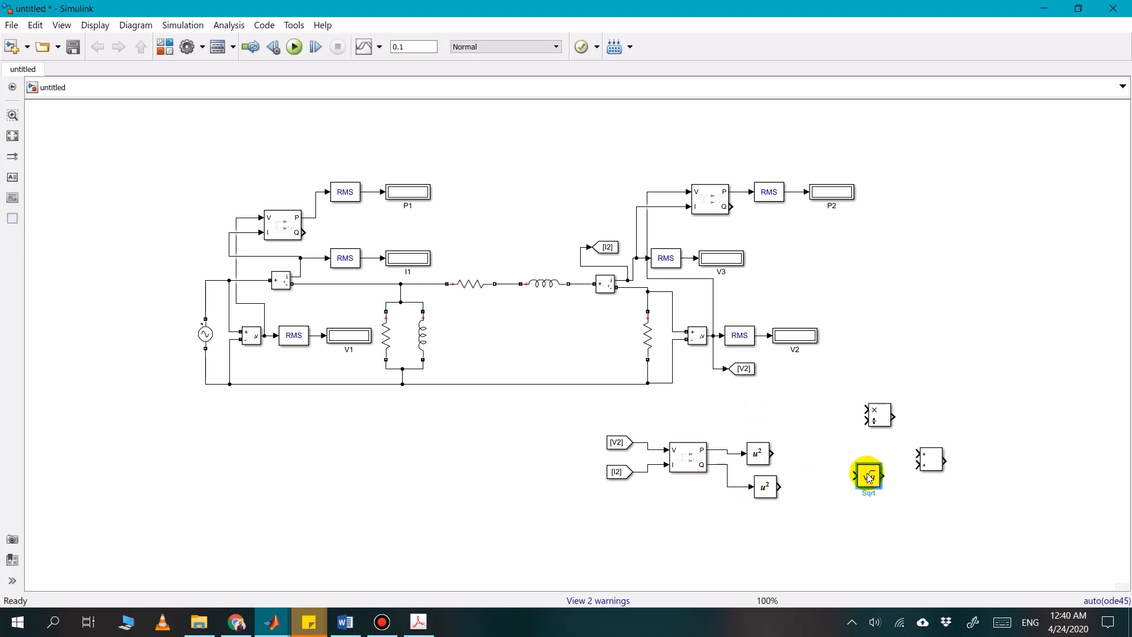
click(758, 450)
drag(761, 448, 766, 436)
drag(765, 486, 766, 476)
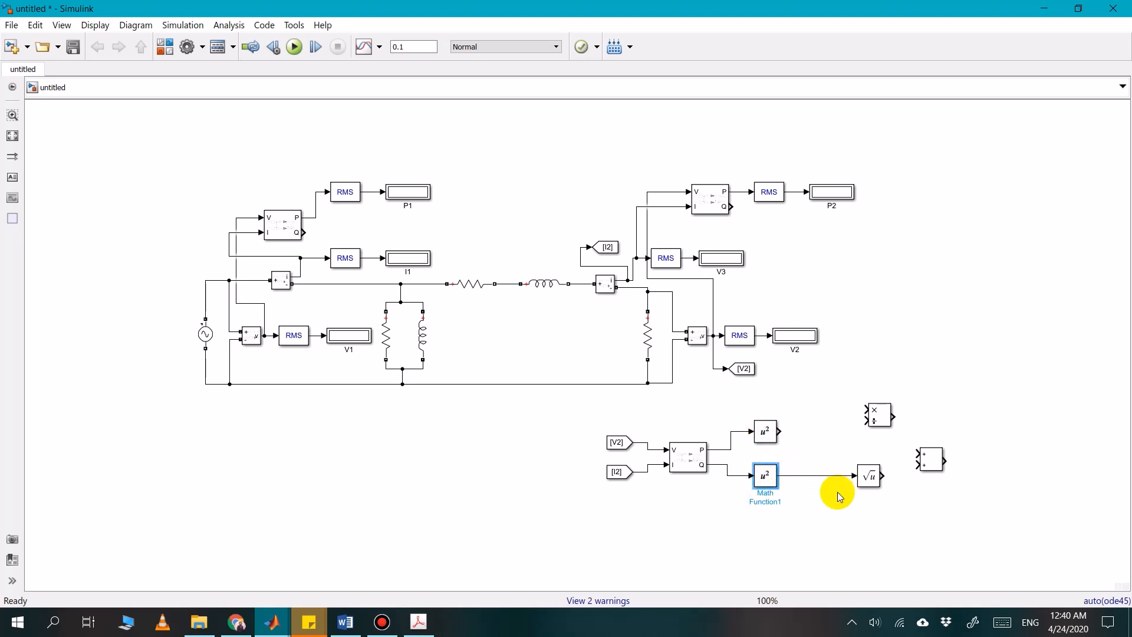
key(ctrl+z)
click(821, 468)
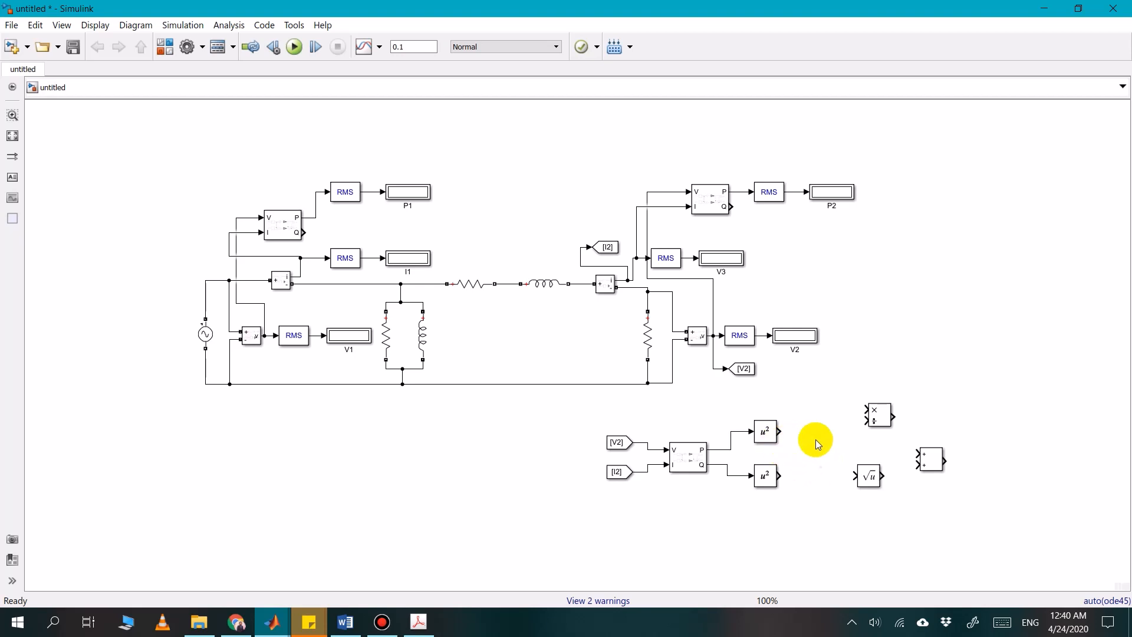
mouse_move(937, 464)
mouse_down()
mouse_move(816, 447)
mouse_move(808, 464)
mouse_up()
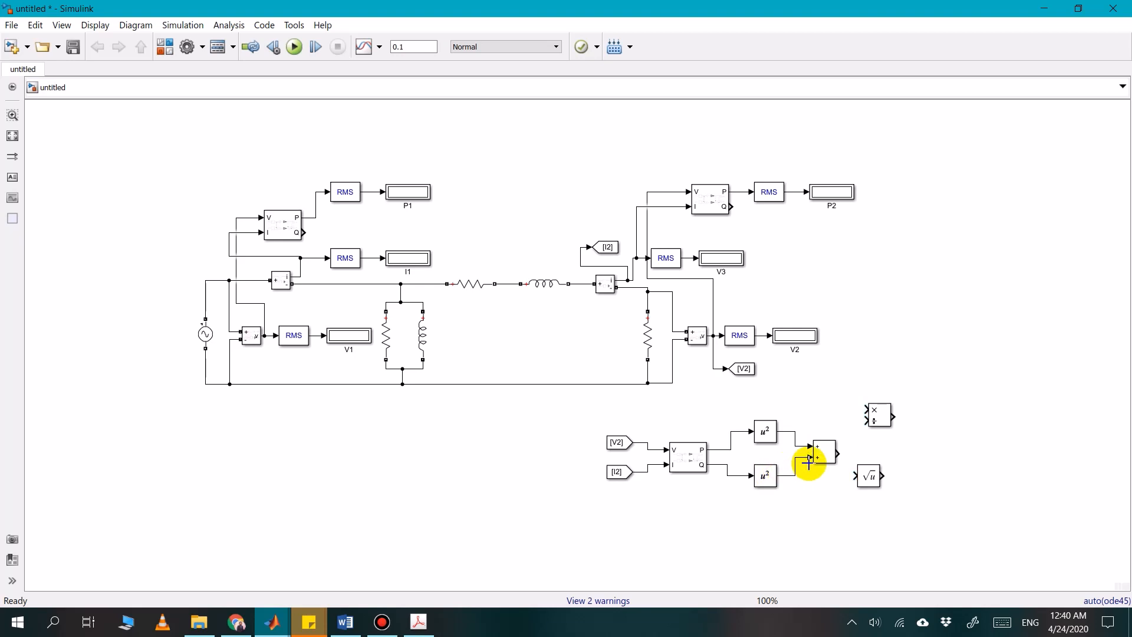
Connect the Sqrt block to the Add block's output, and check the power factor formula on the Wikipedia page in Chrome
click(870, 477)
drag(877, 483, 872, 457)
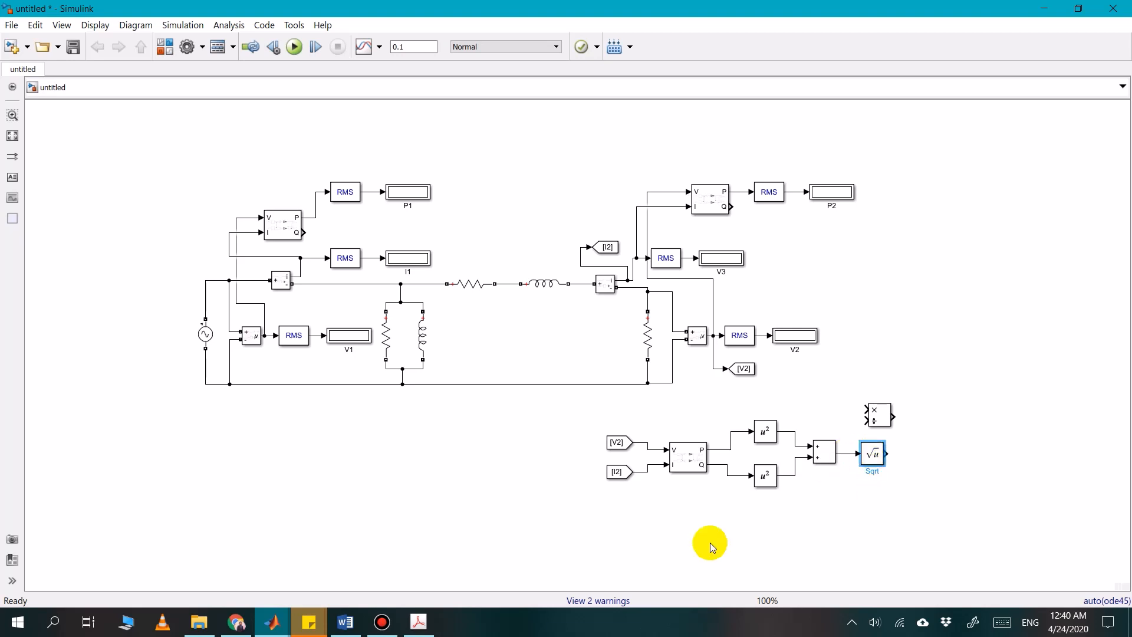
click(236, 622)
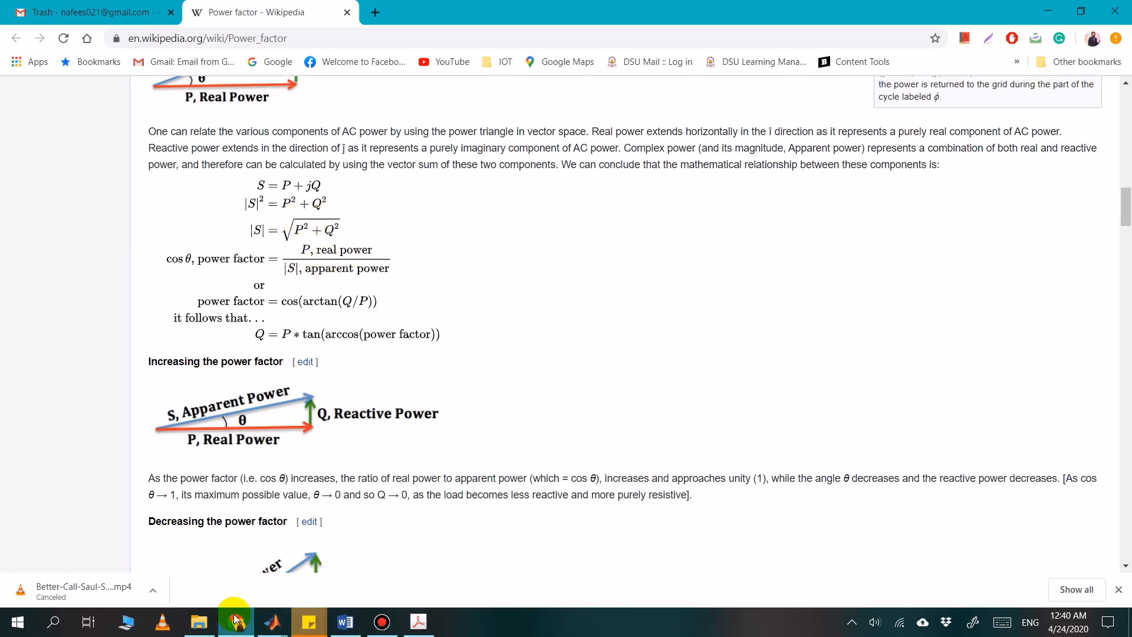
click(272, 623)
click(913, 463)
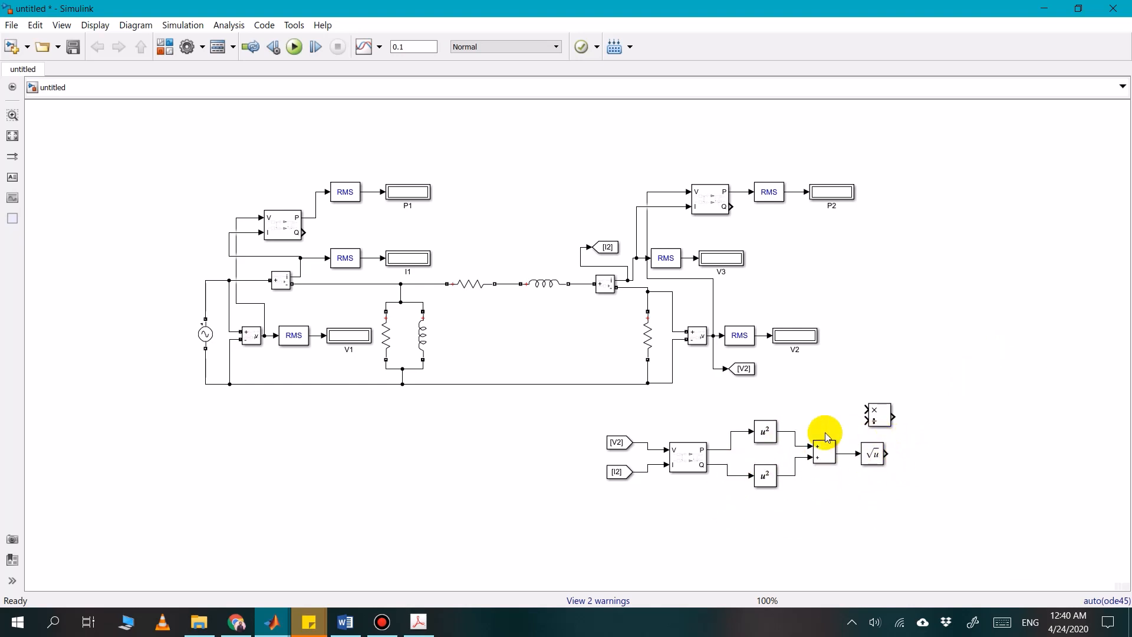
Wire the Divide block to divide the power block's P output by the Sqrt output, rechecking the formula on the Wikipedia page
click(884, 420)
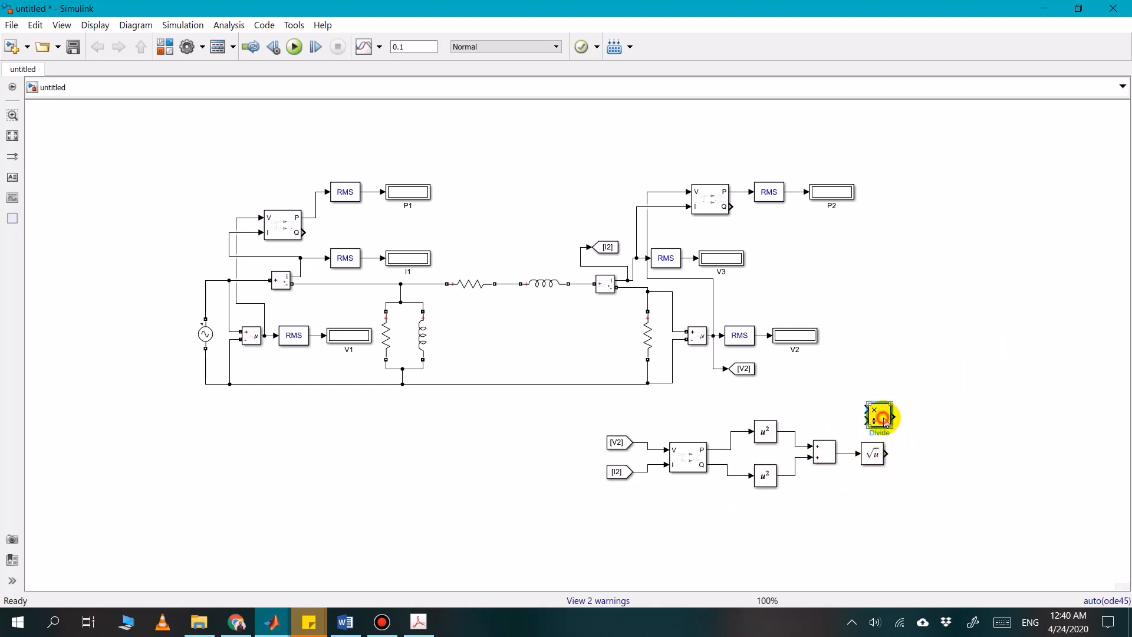
drag(884, 421, 937, 449)
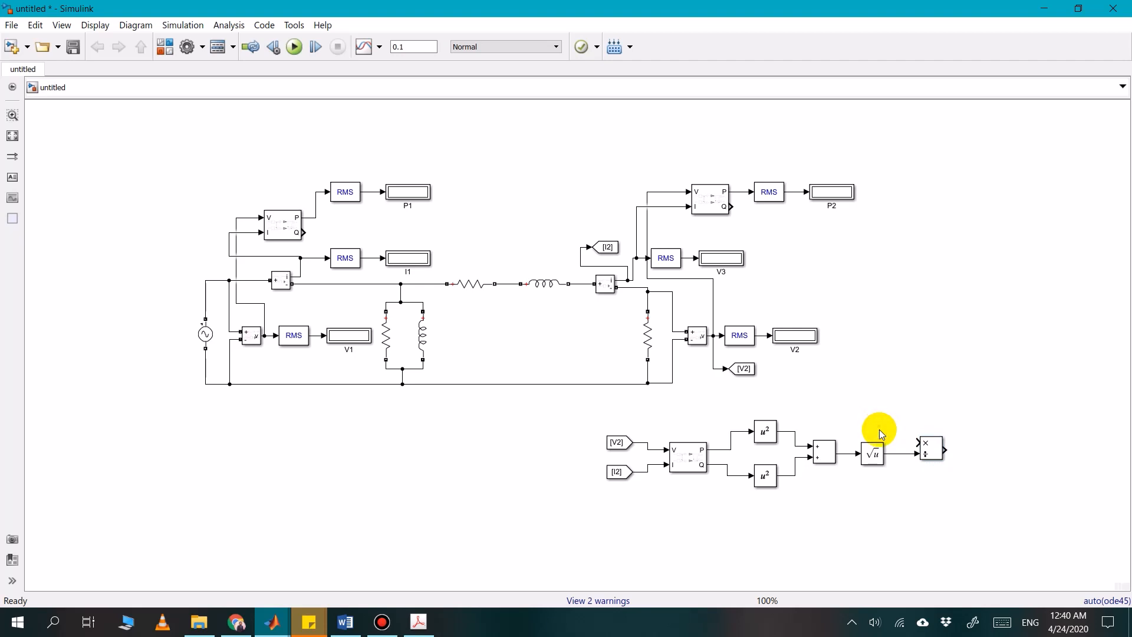
click(244, 623)
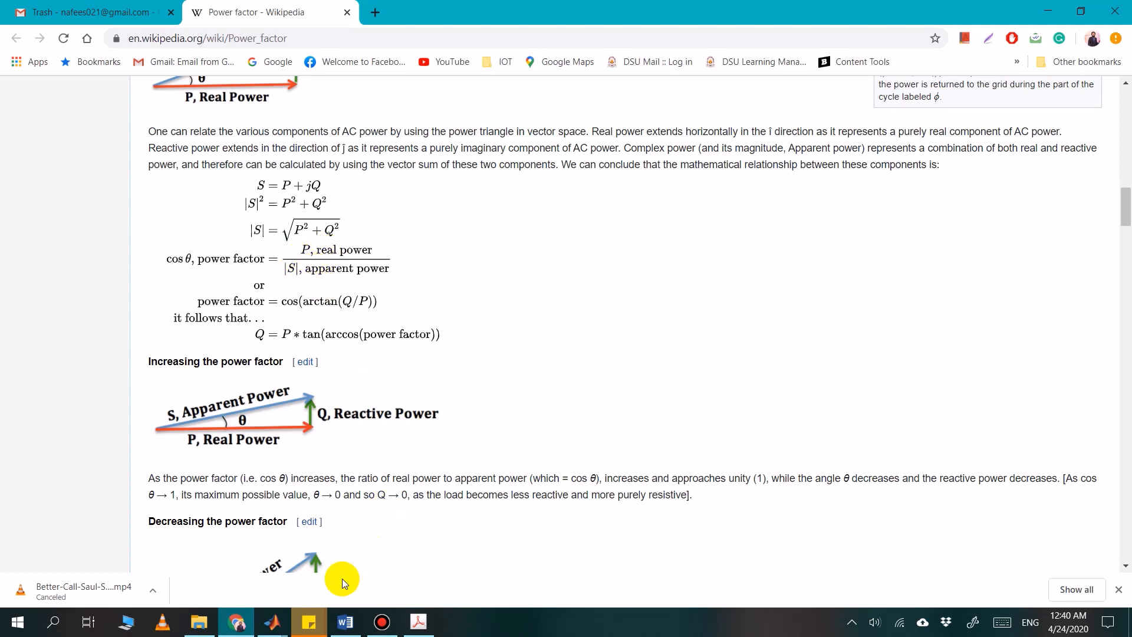
click(236, 622)
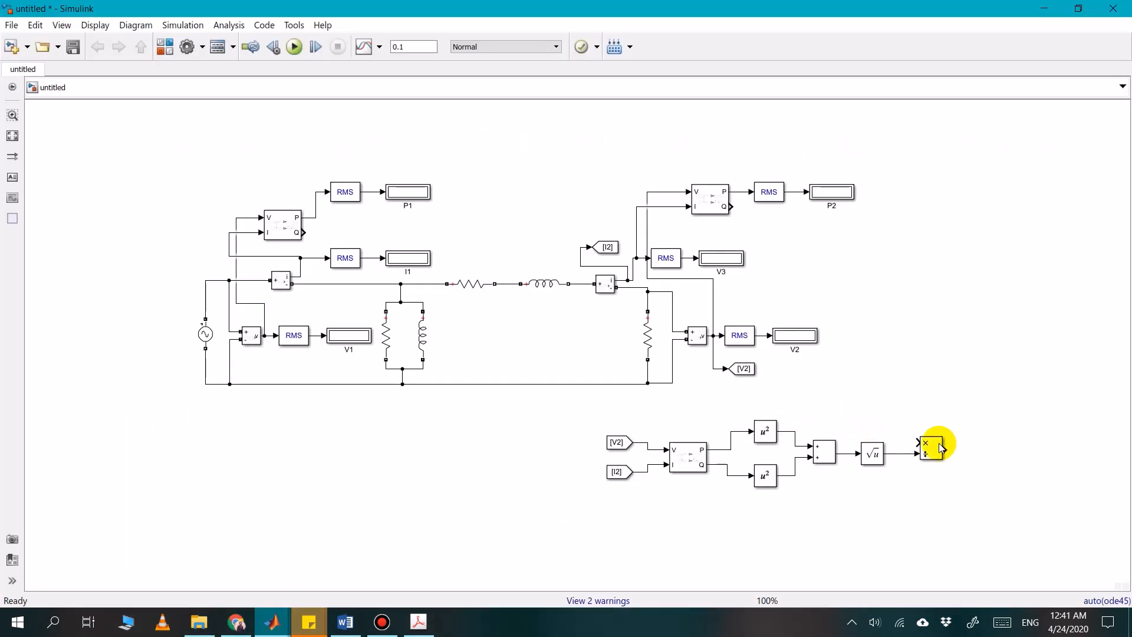
drag(919, 442, 717, 447)
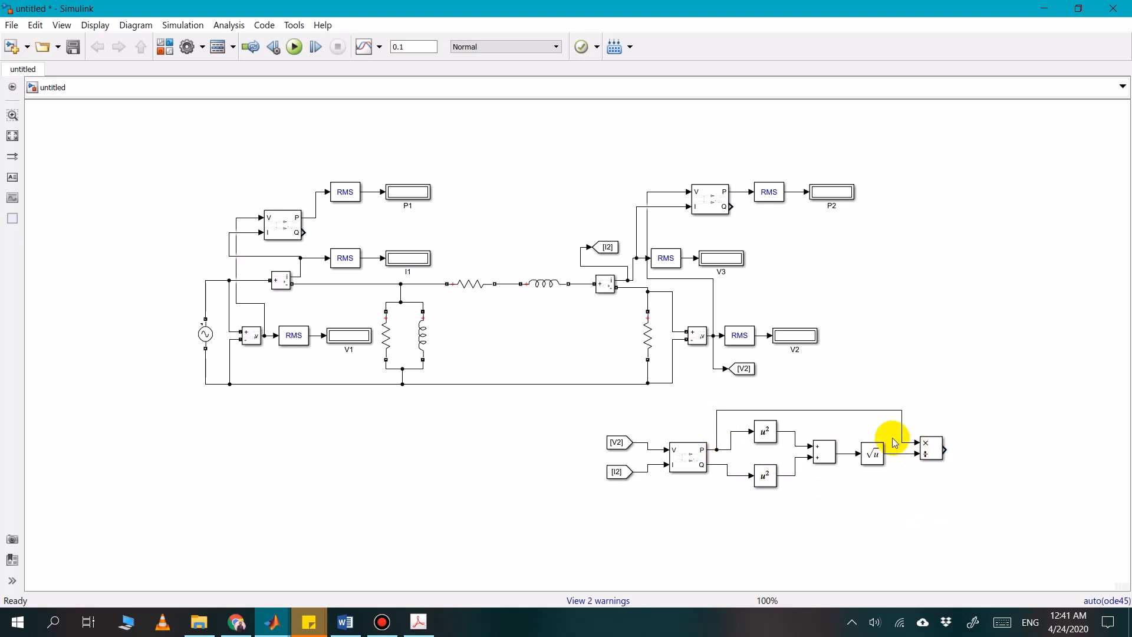
Copy the V2 display to the Divide block's output, connect it and name it PF
click(933, 451)
drag(944, 449, 970, 454)
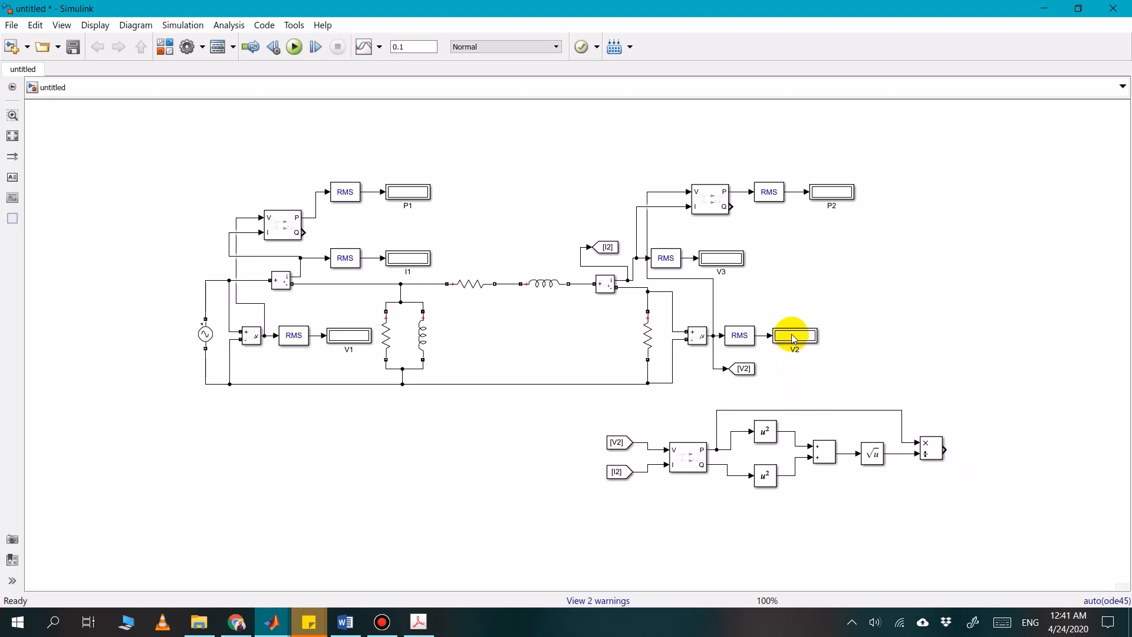
drag(794, 339, 989, 468)
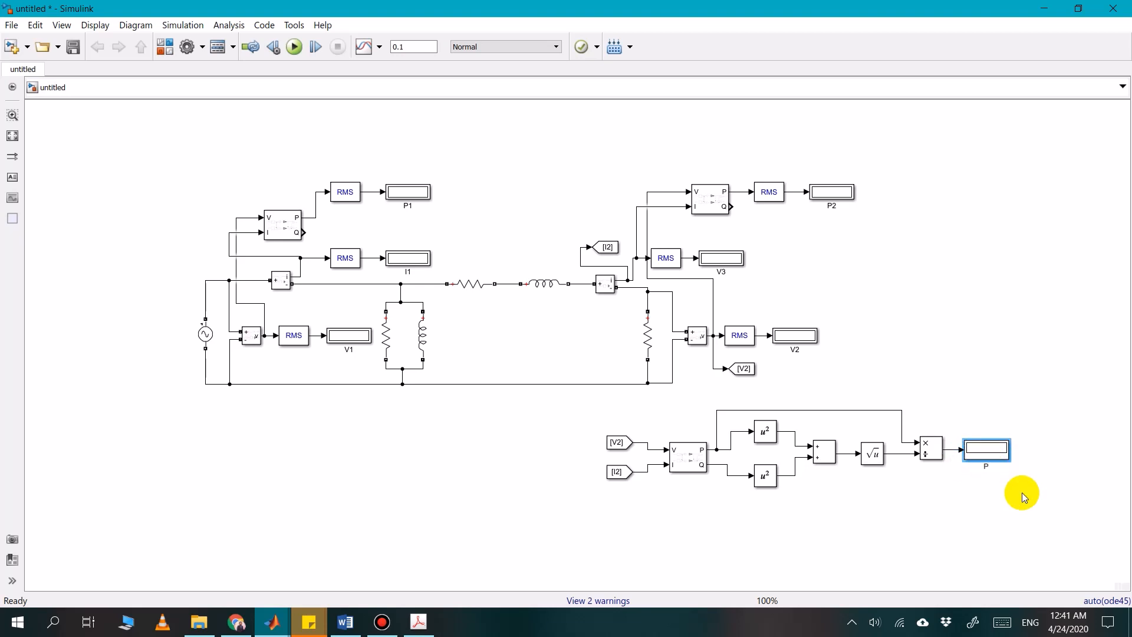
click(951, 489)
drag(1007, 451, 1014, 451)
click(902, 514)
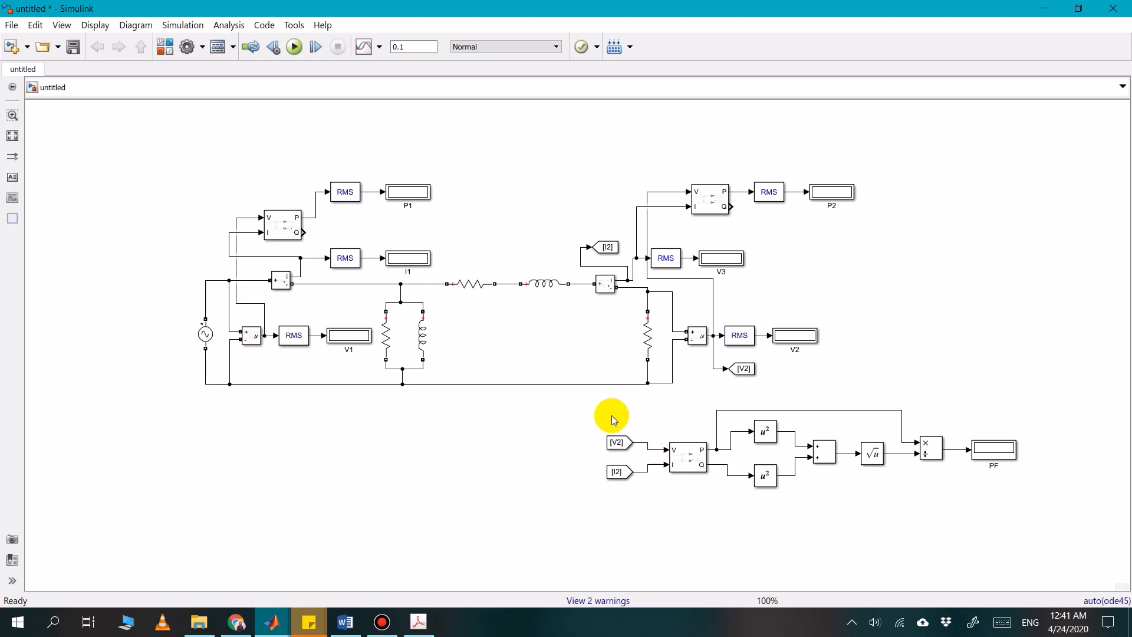
Group the lower power block and the power factor math blocks into a subsystem, and place it between the From tags and the PF display
drag(663, 397, 956, 507)
mouse_move(971, 504)
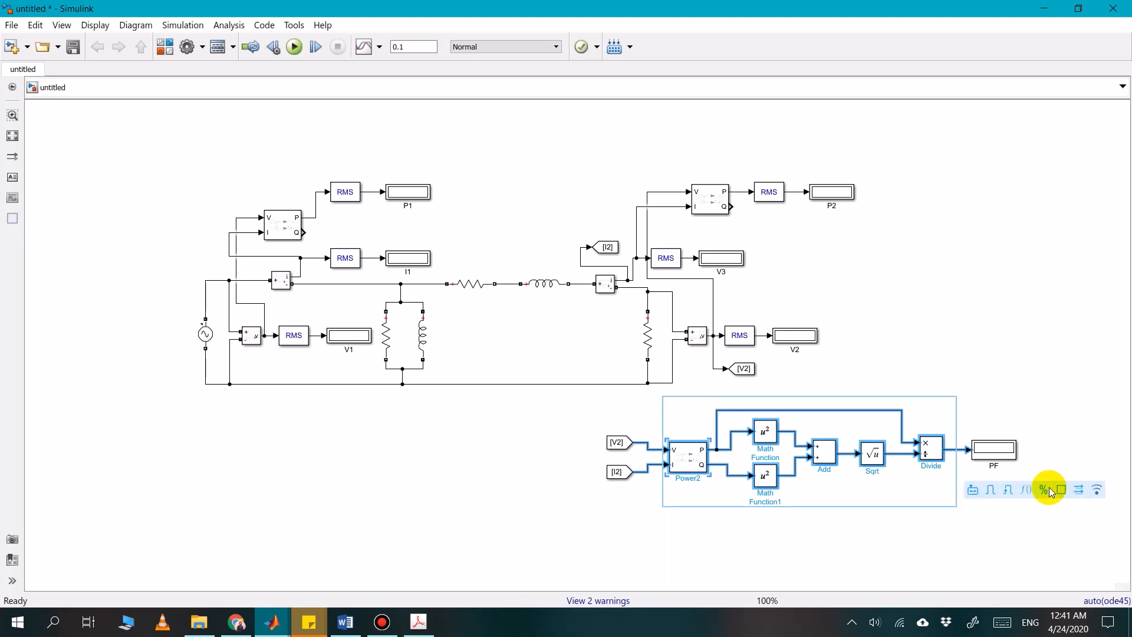
click(974, 490)
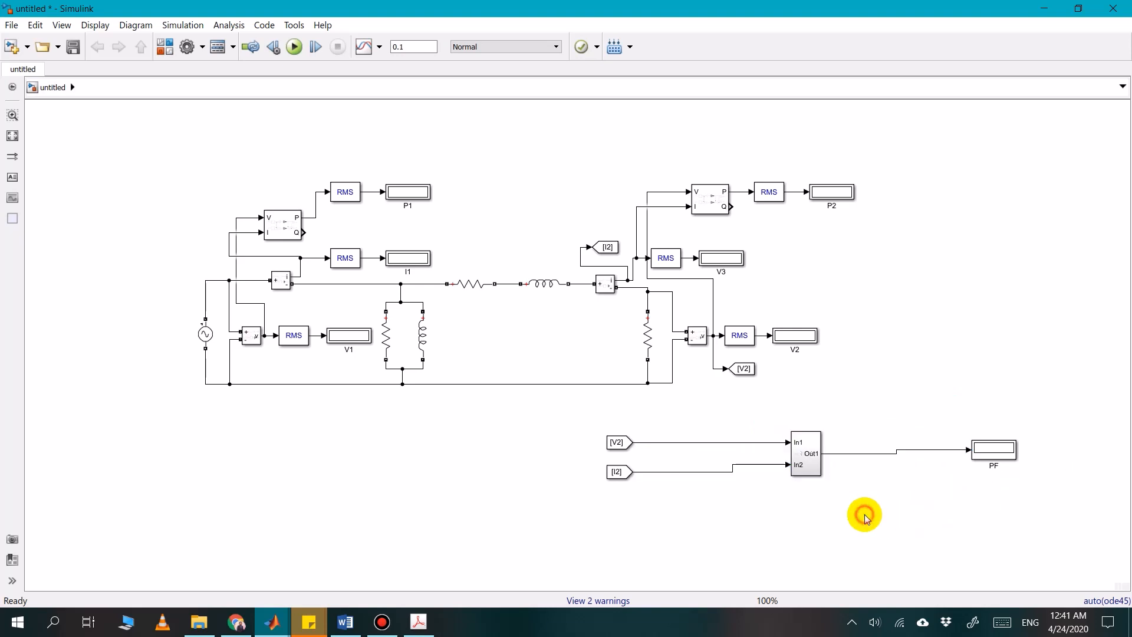
drag(807, 466, 701, 483)
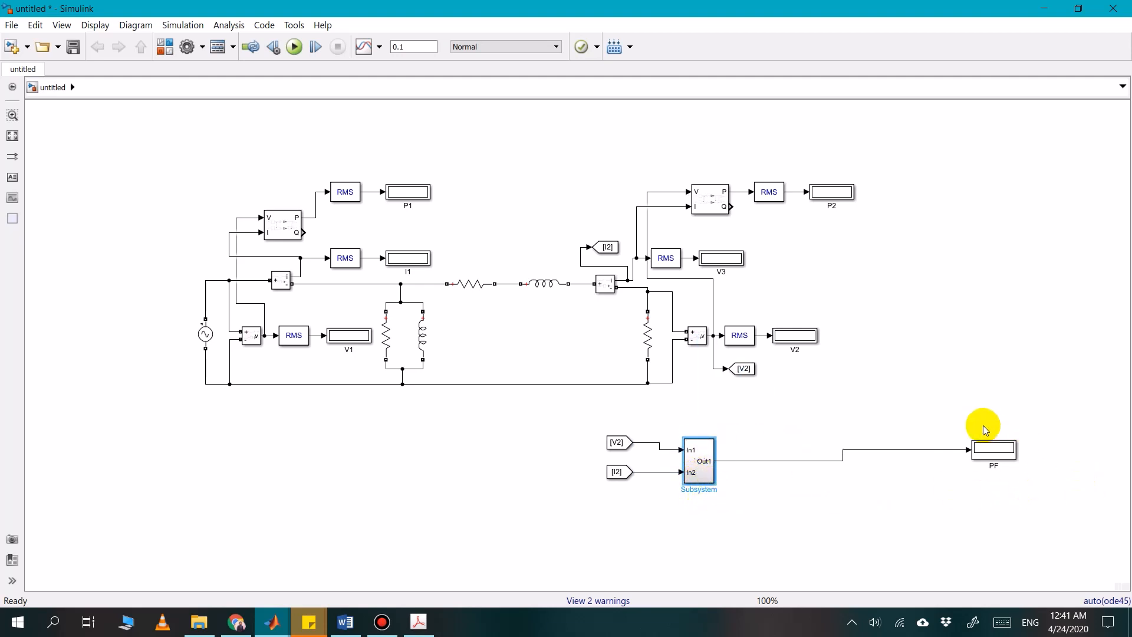
drag(993, 449, 762, 464)
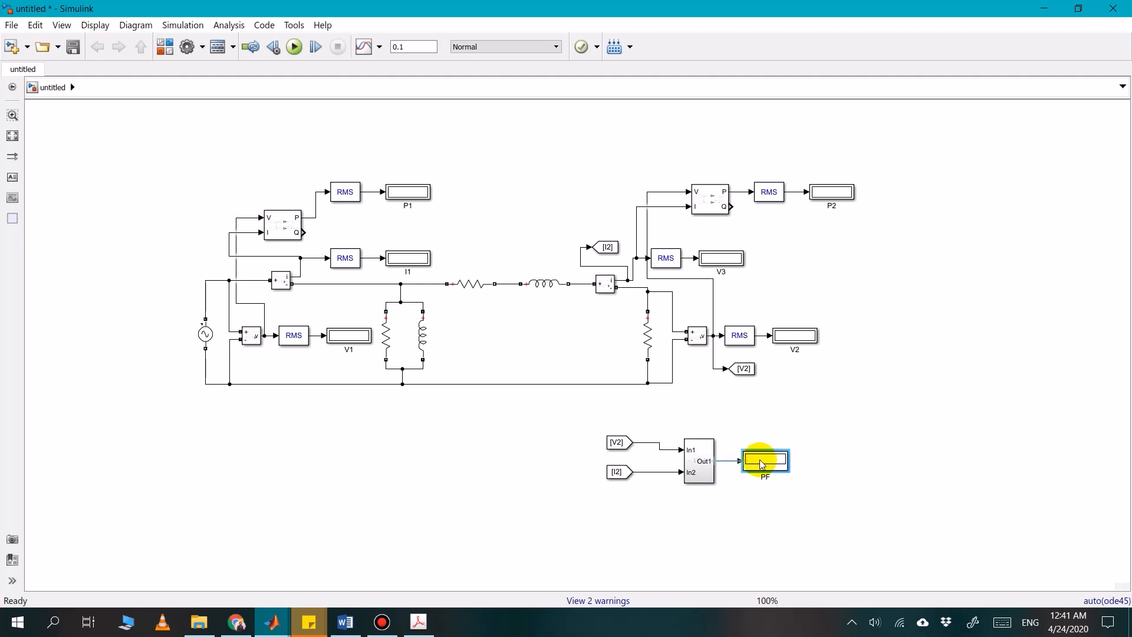
Rename the power factor subsystem as PF Block
click(690, 471)
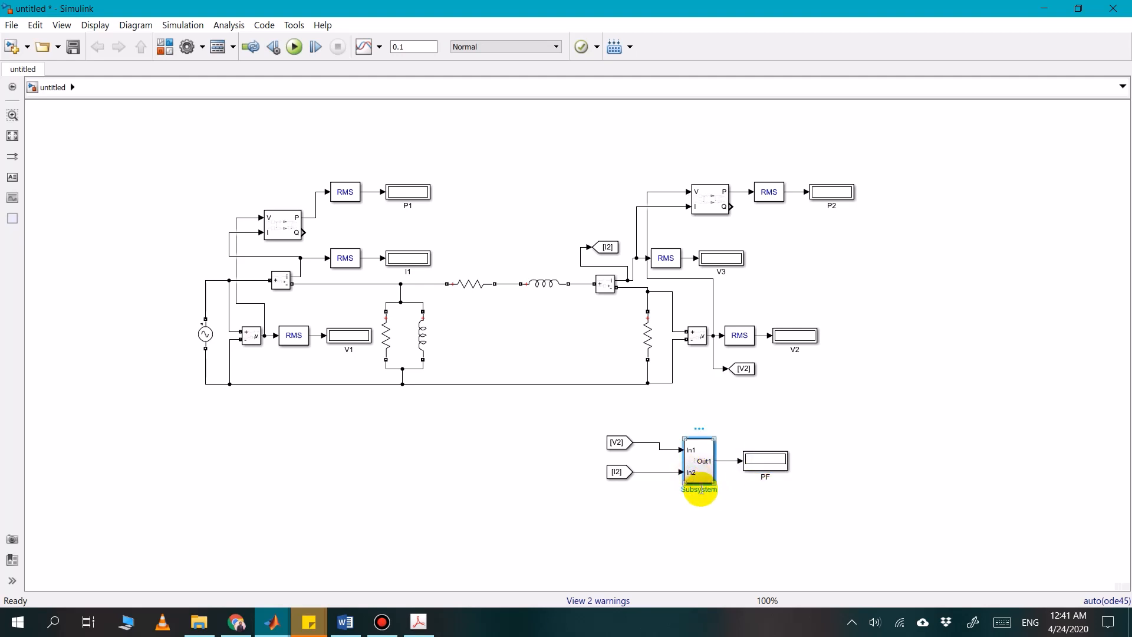
click(701, 489)
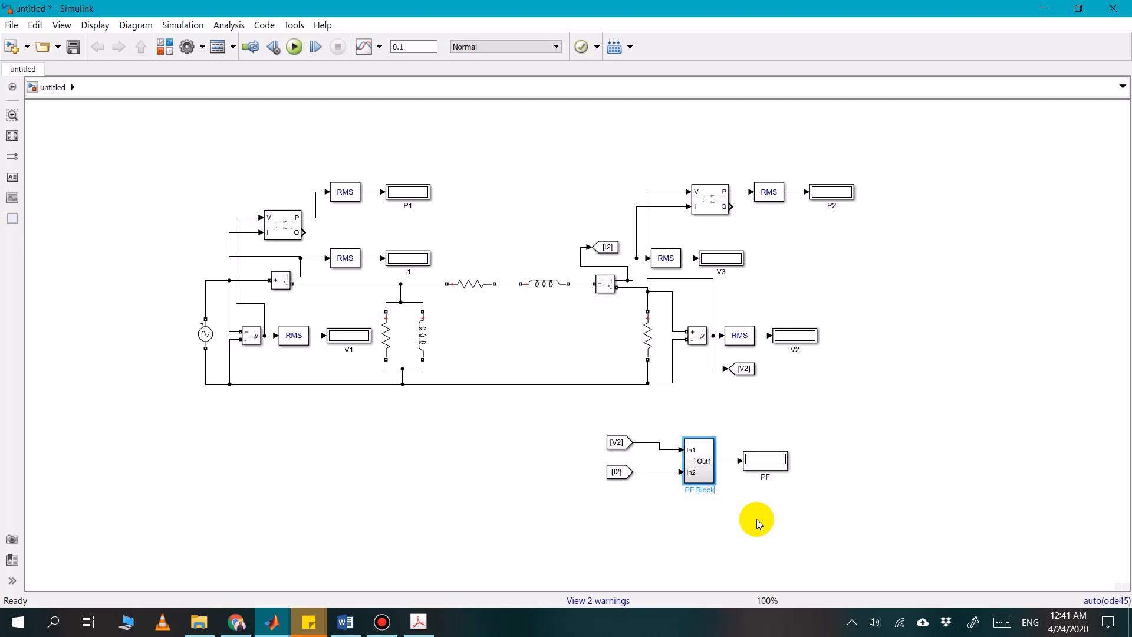
click(758, 522)
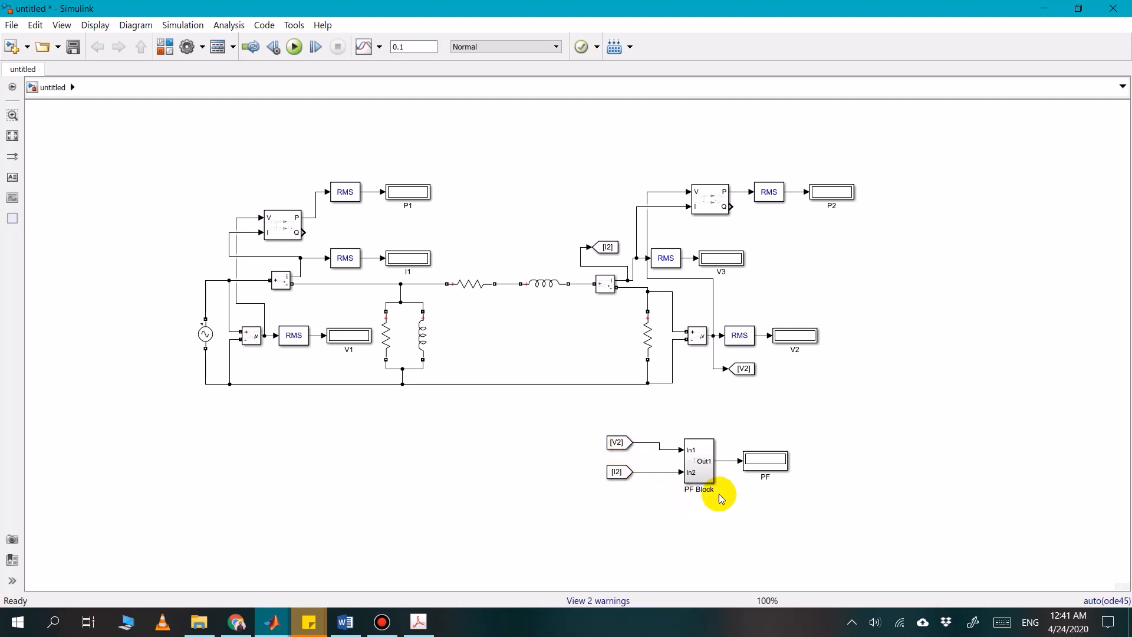
click(769, 469)
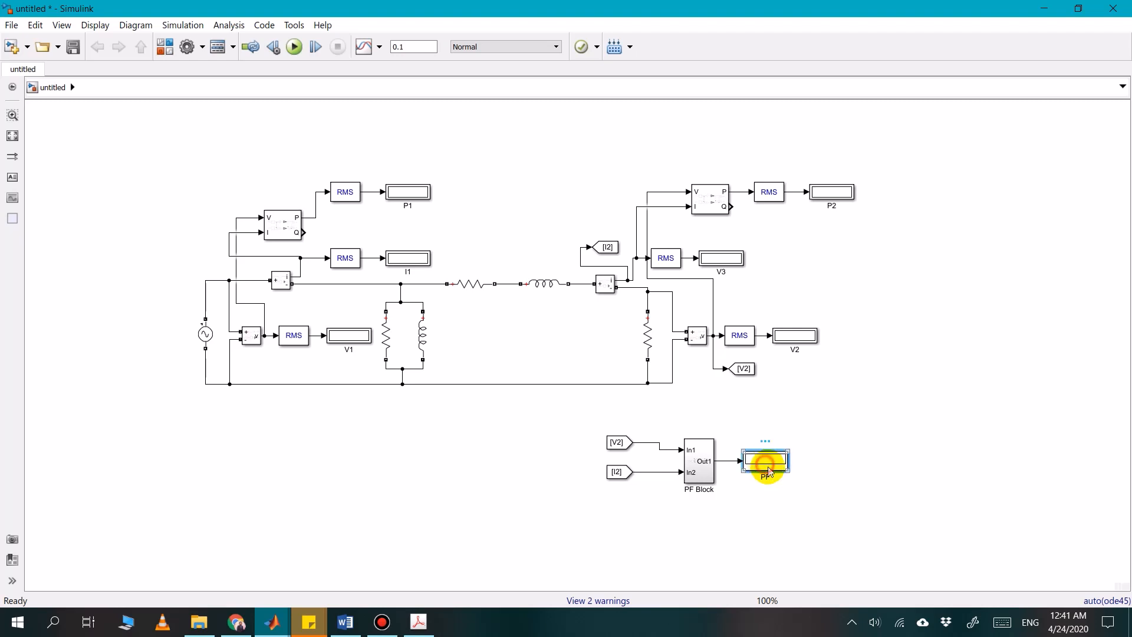
click(811, 497)
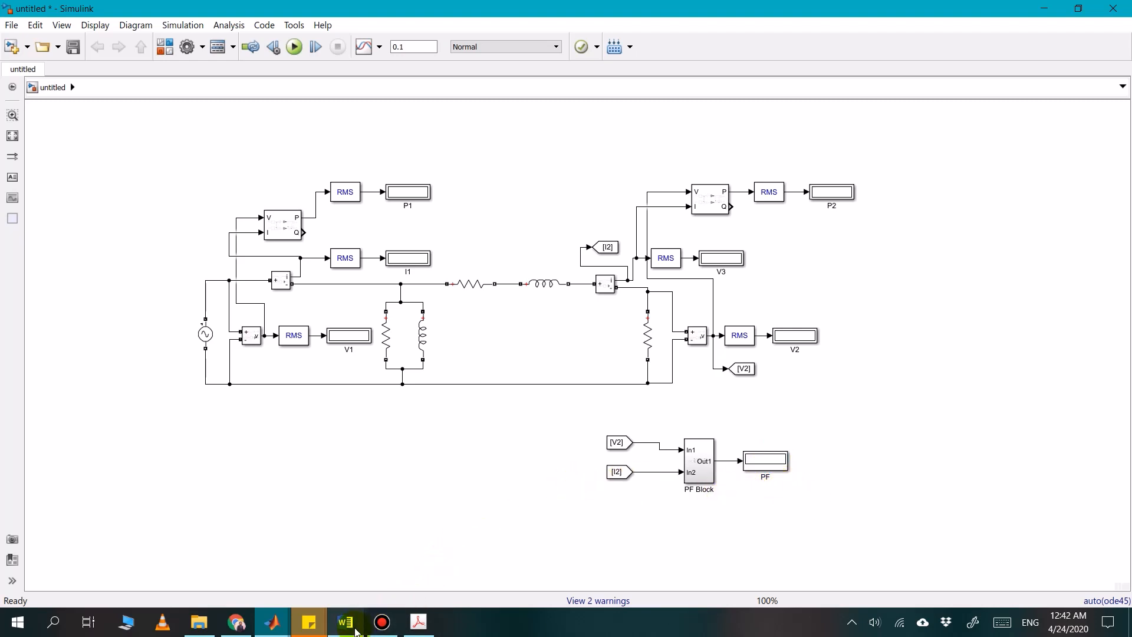
Check the no-load row of Table 4.1 in Word, and delete the load resistor and its leftover wires in Simulink
click(345, 622)
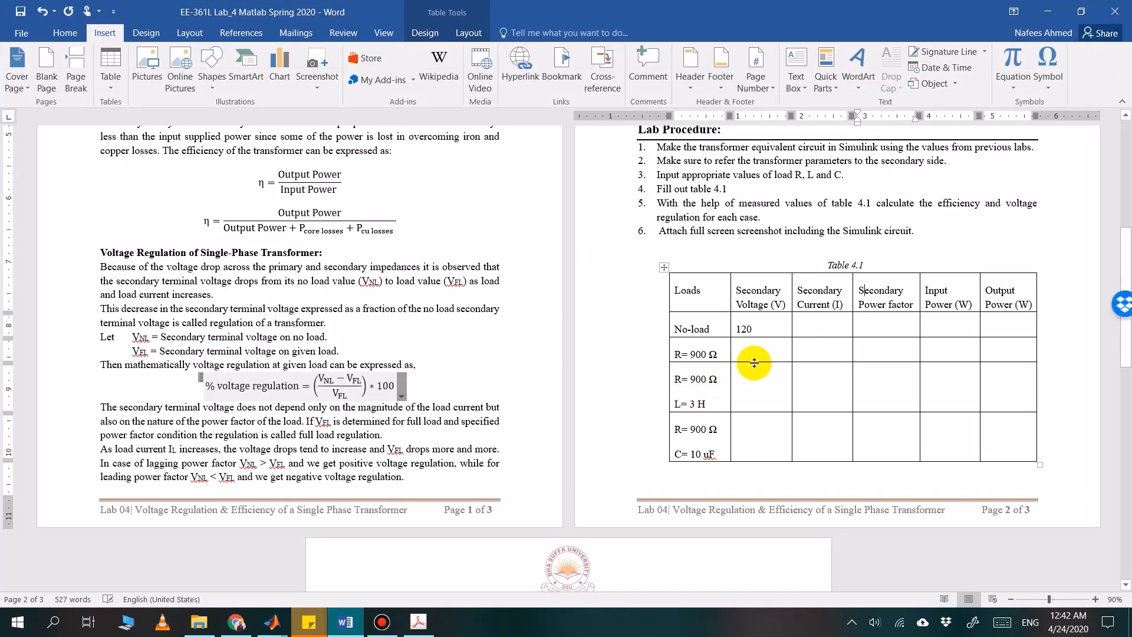
scroll(755, 363, down, 1)
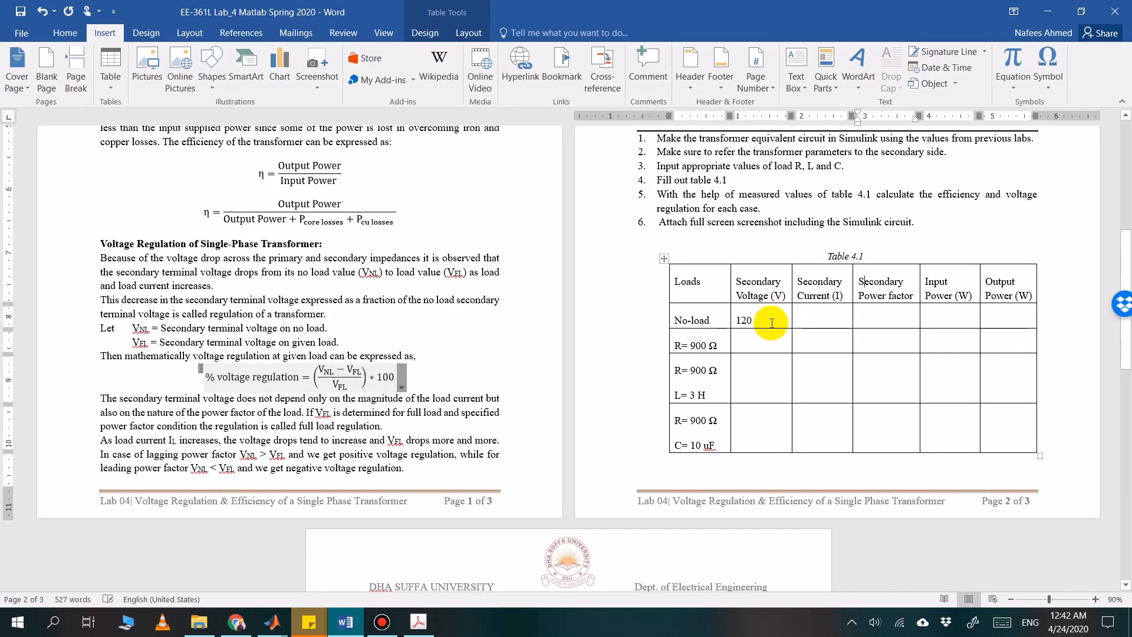
scroll(749, 330, up, 2)
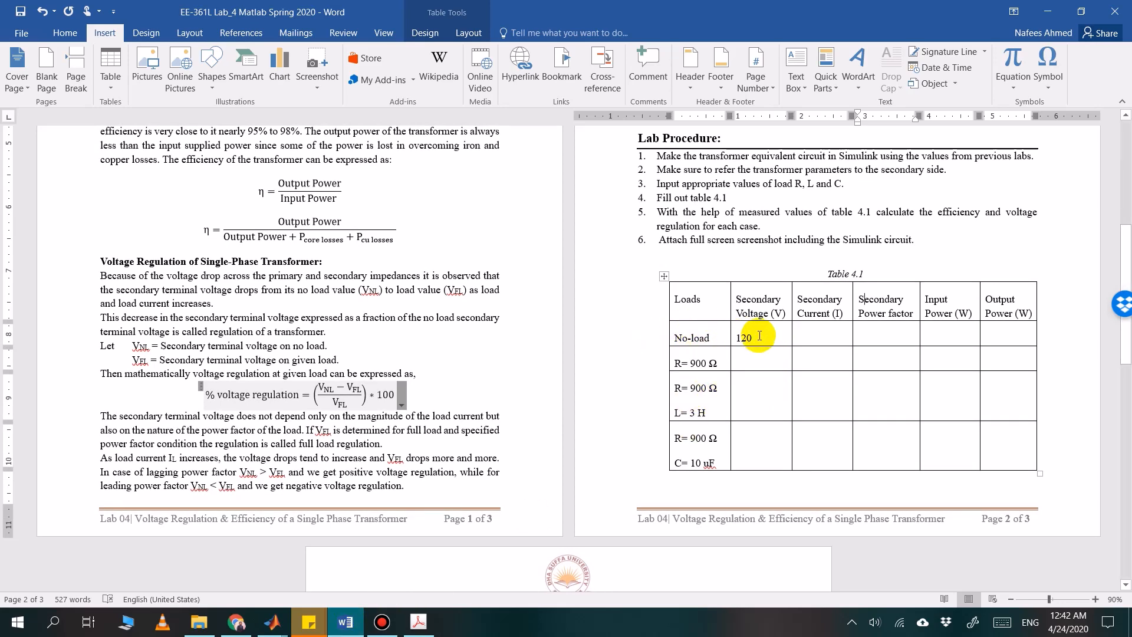
click(348, 620)
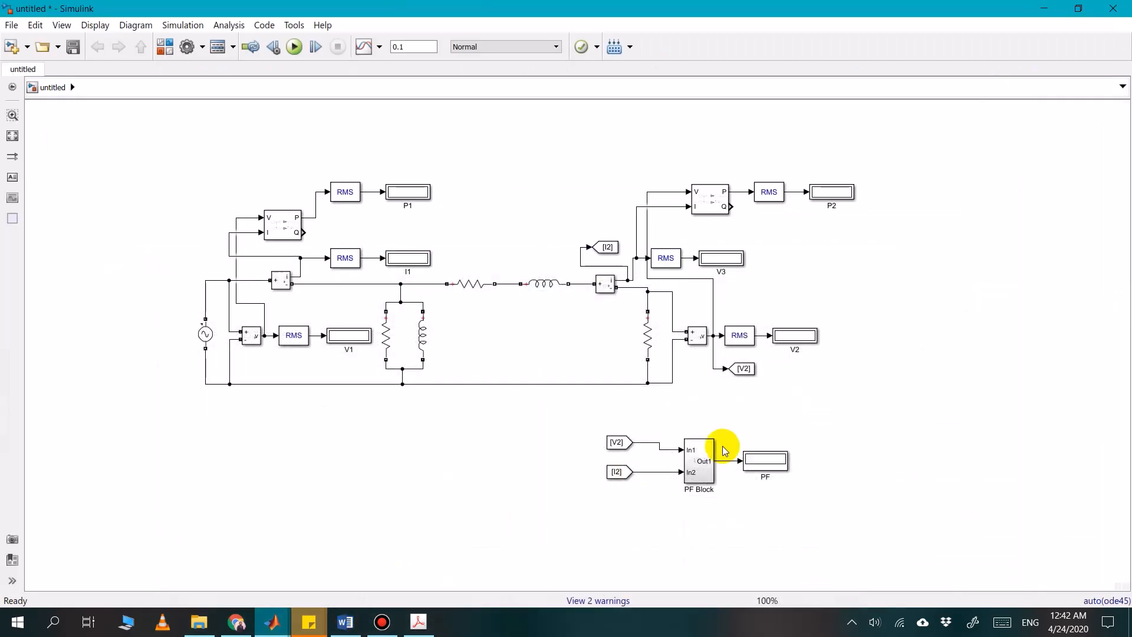
click(647, 336)
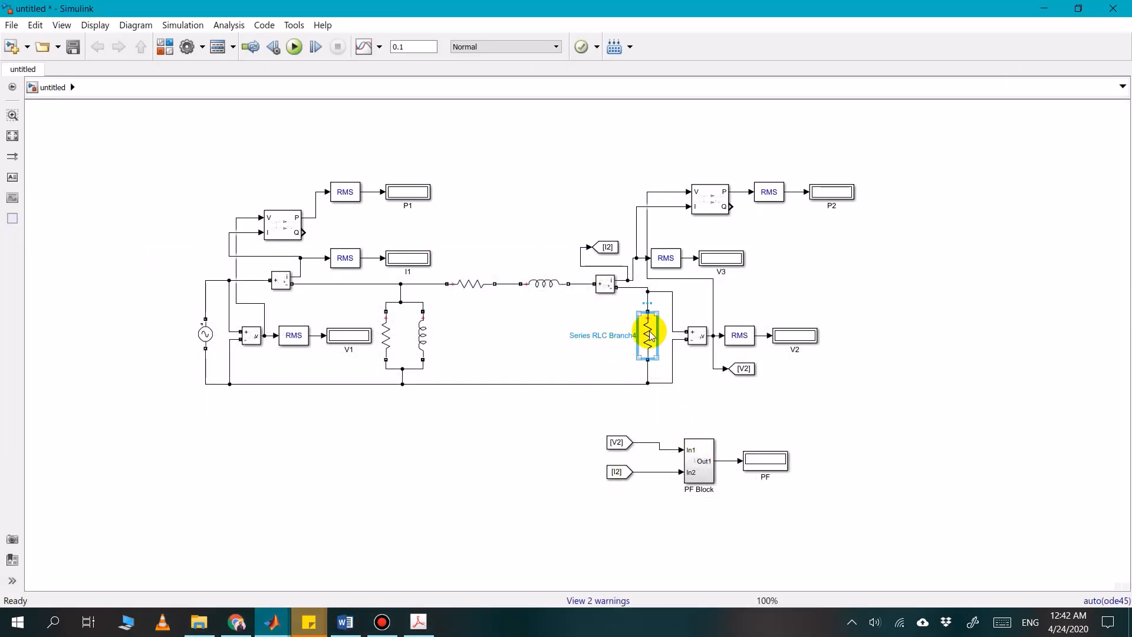
key(Delete)
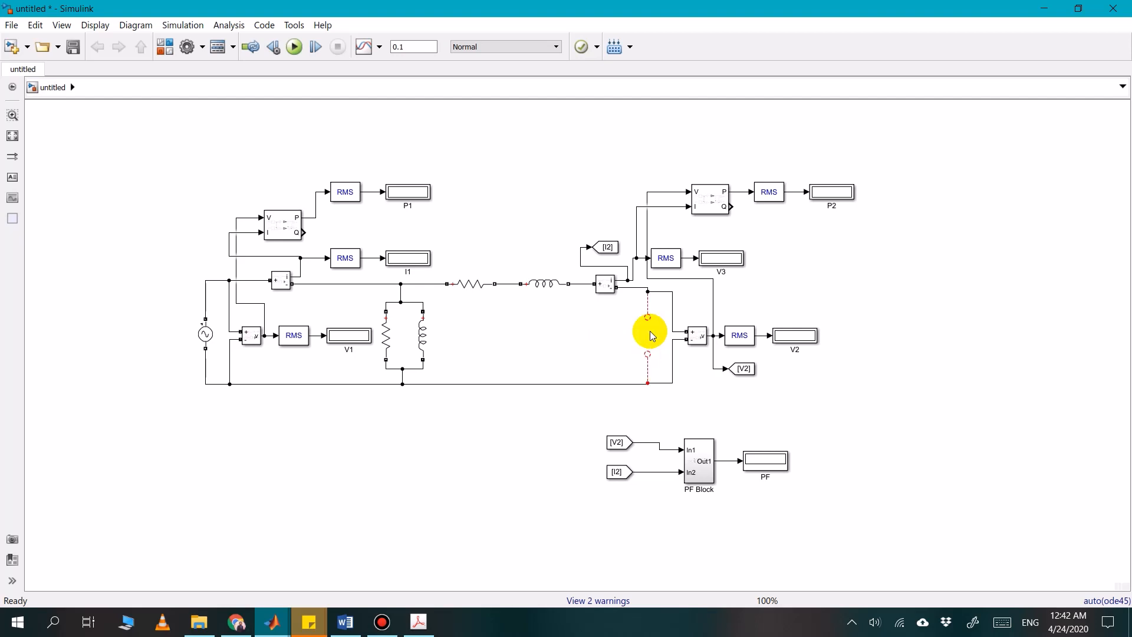
drag(625, 310, 654, 371)
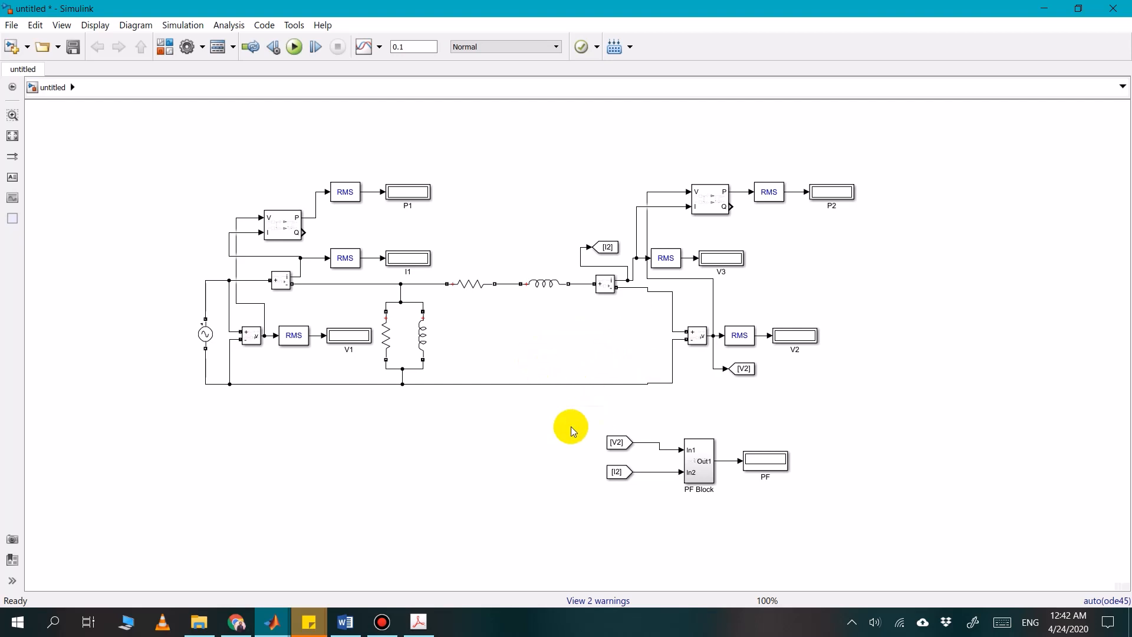
Try to run the no-load simulation, and add a powergui block from the library above the input-side power block
click(292, 52)
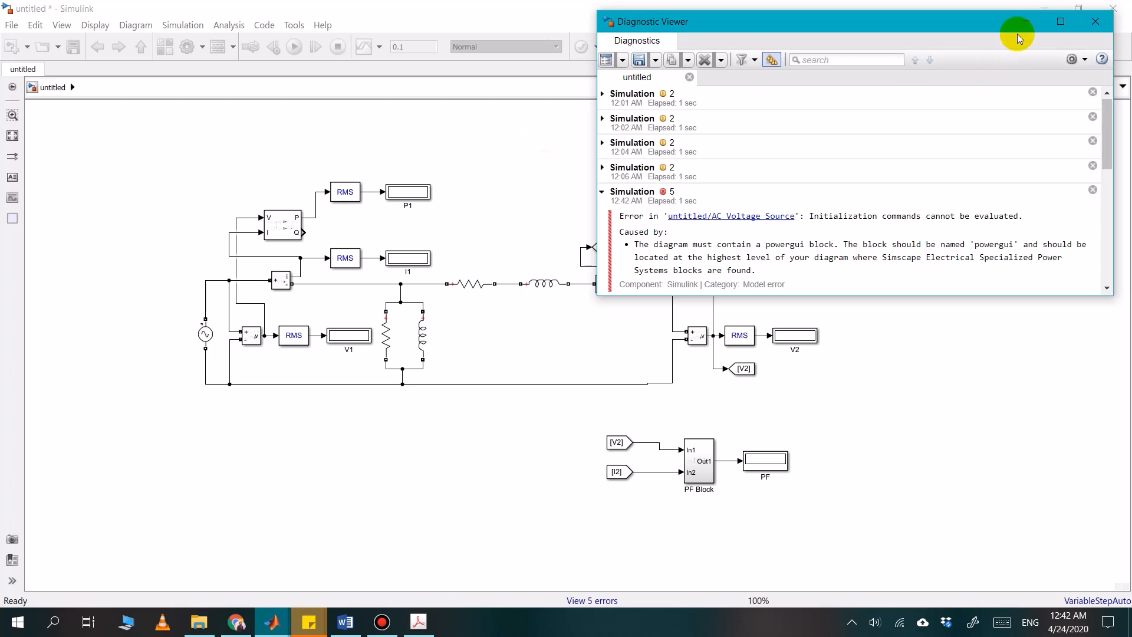
click(412, 202)
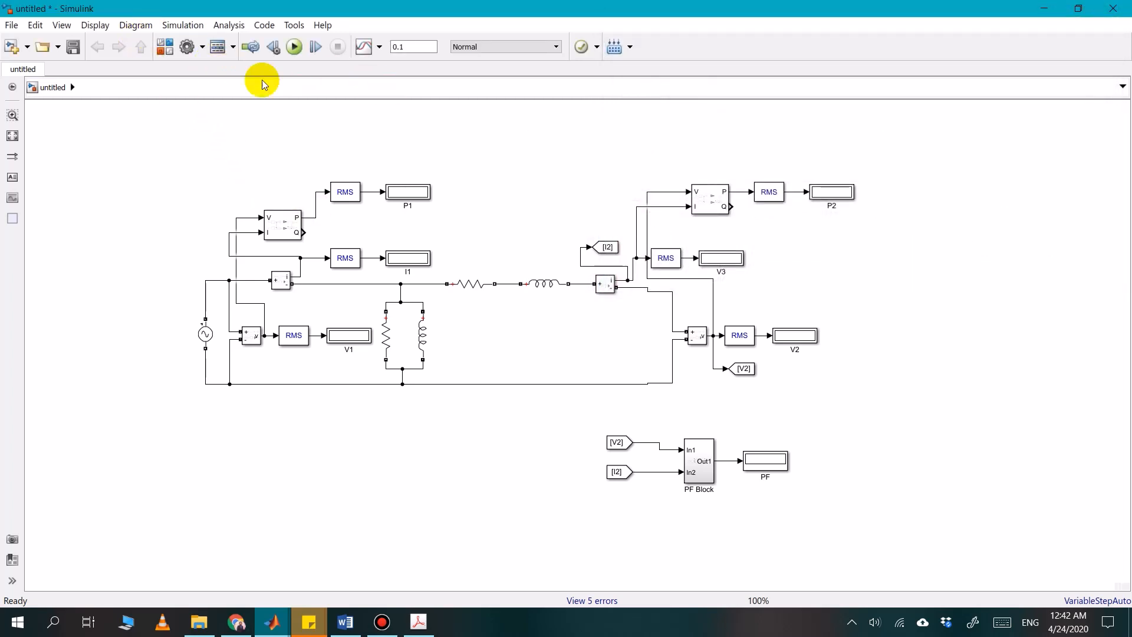
click(164, 47)
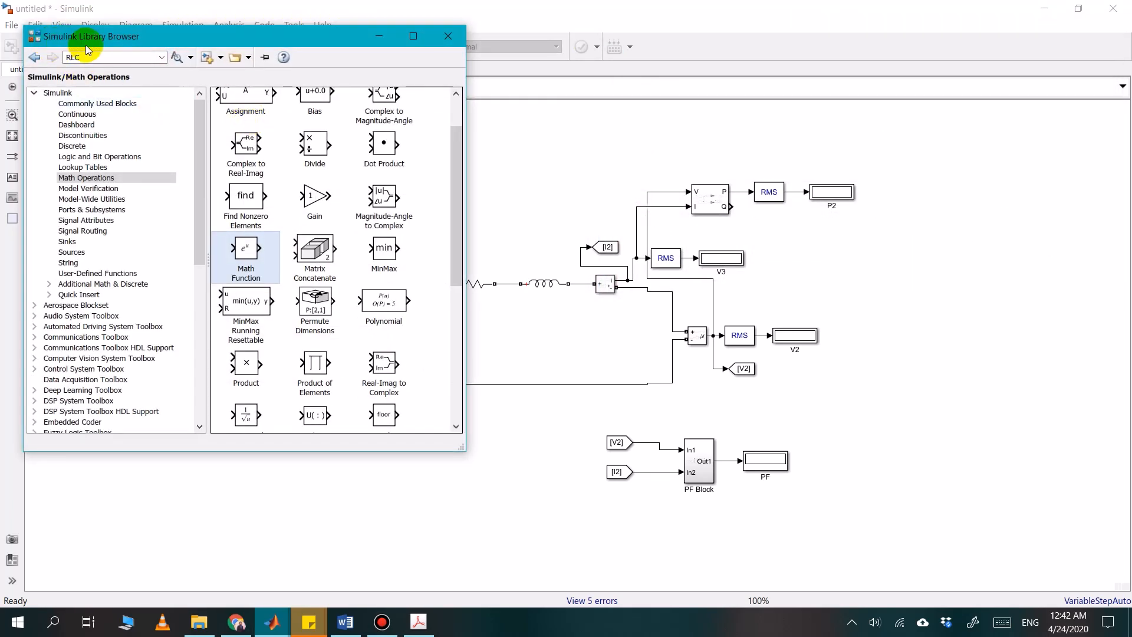
click(95, 56)
text(power factor)
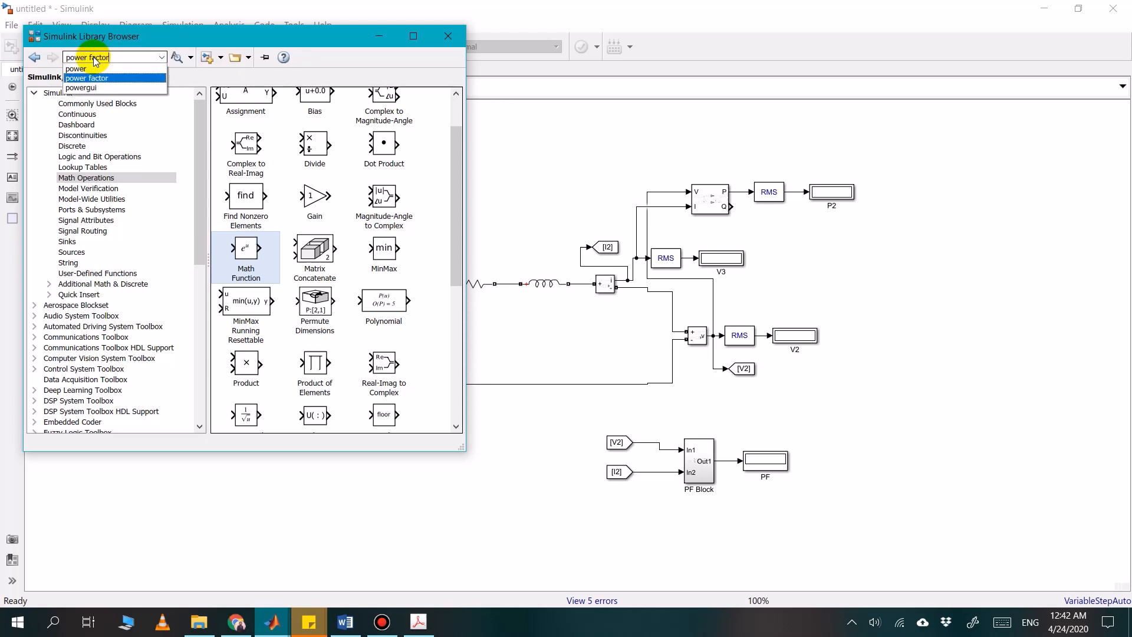
key(Down)
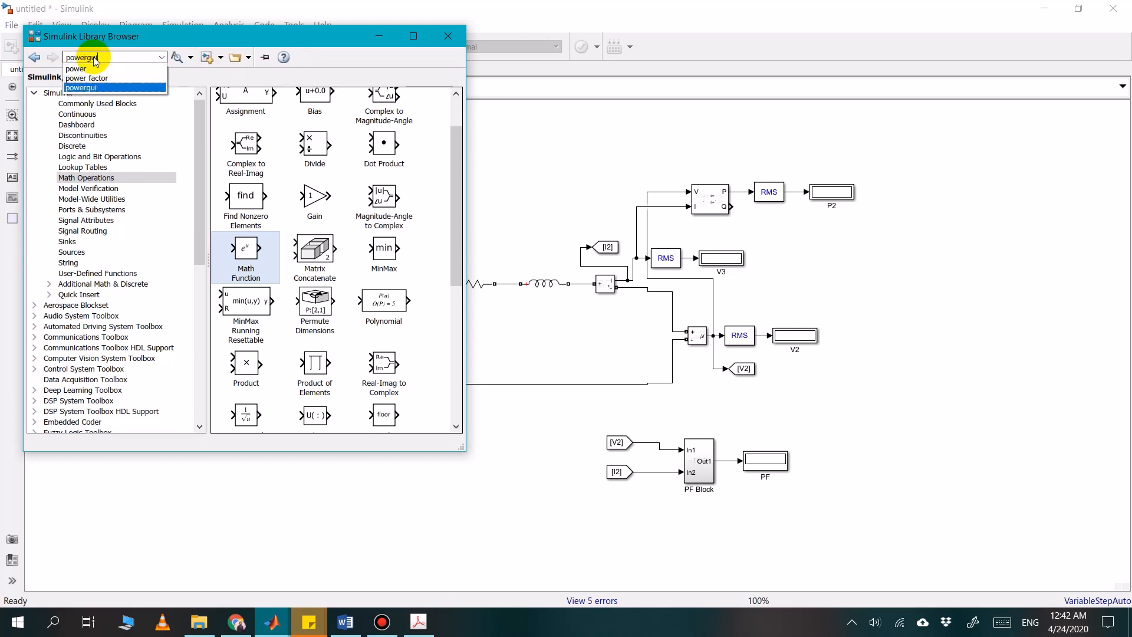
key(Return)
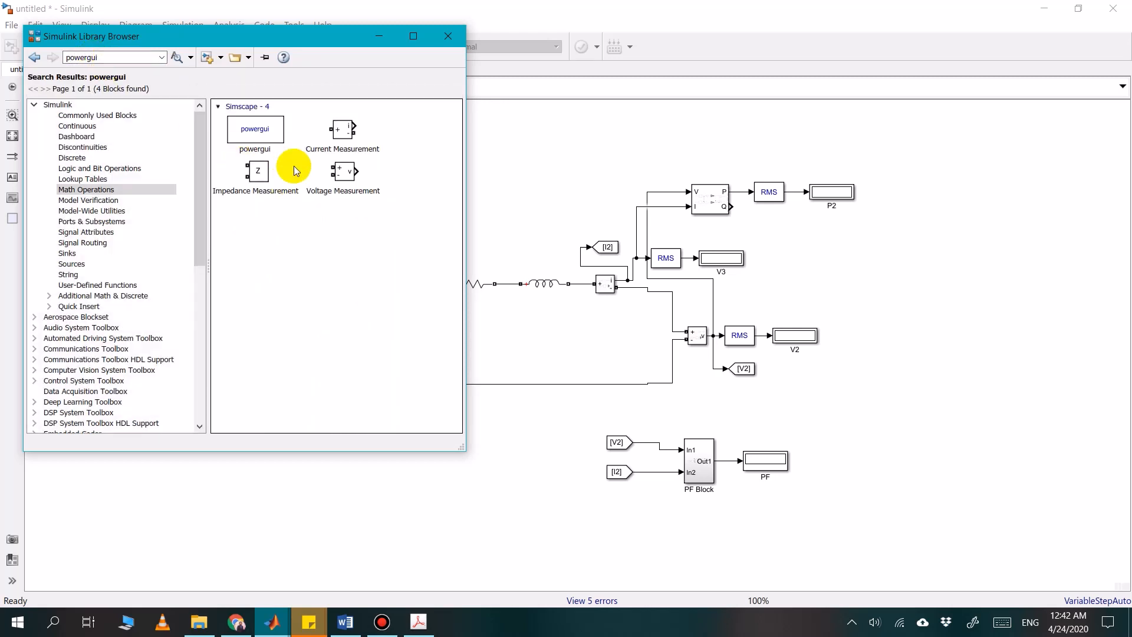
click(260, 127)
right_click(268, 135)
click(296, 142)
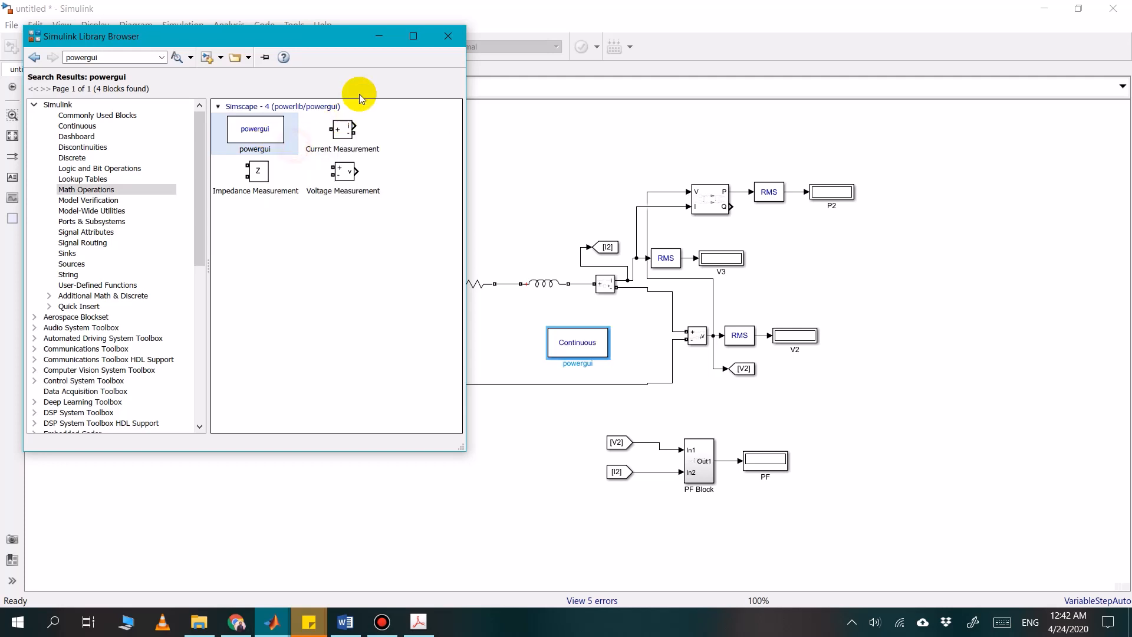
click(374, 41)
drag(577, 361, 258, 186)
click(144, 253)
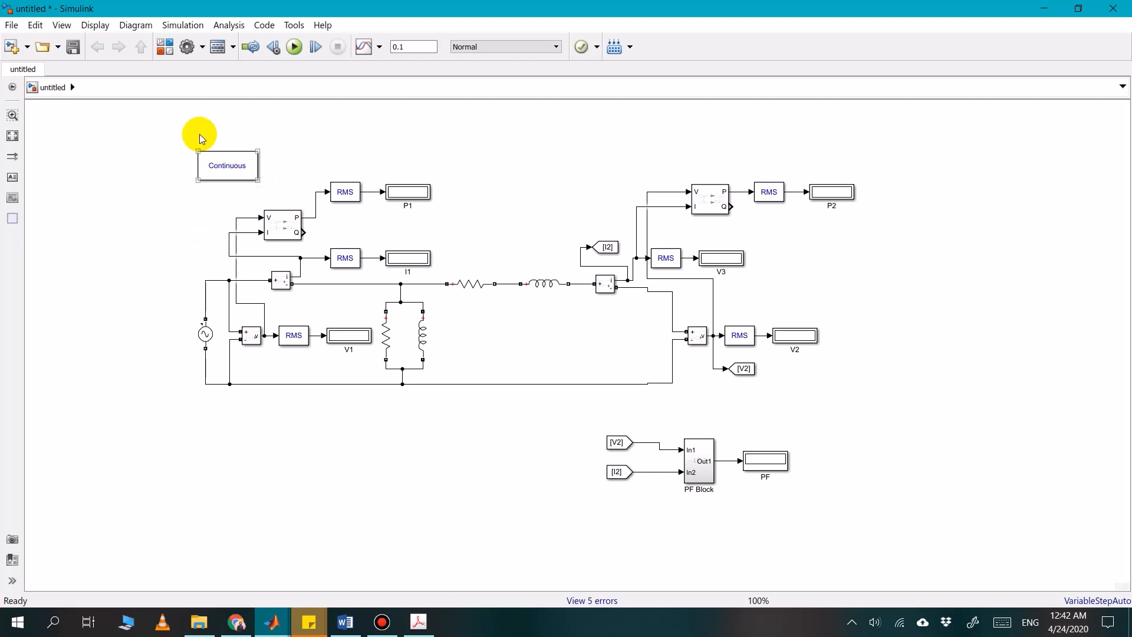
Run the no-load simulation and compare the V2 reading with the no-load secondary voltage in Table 4.1 in Word
click(294, 48)
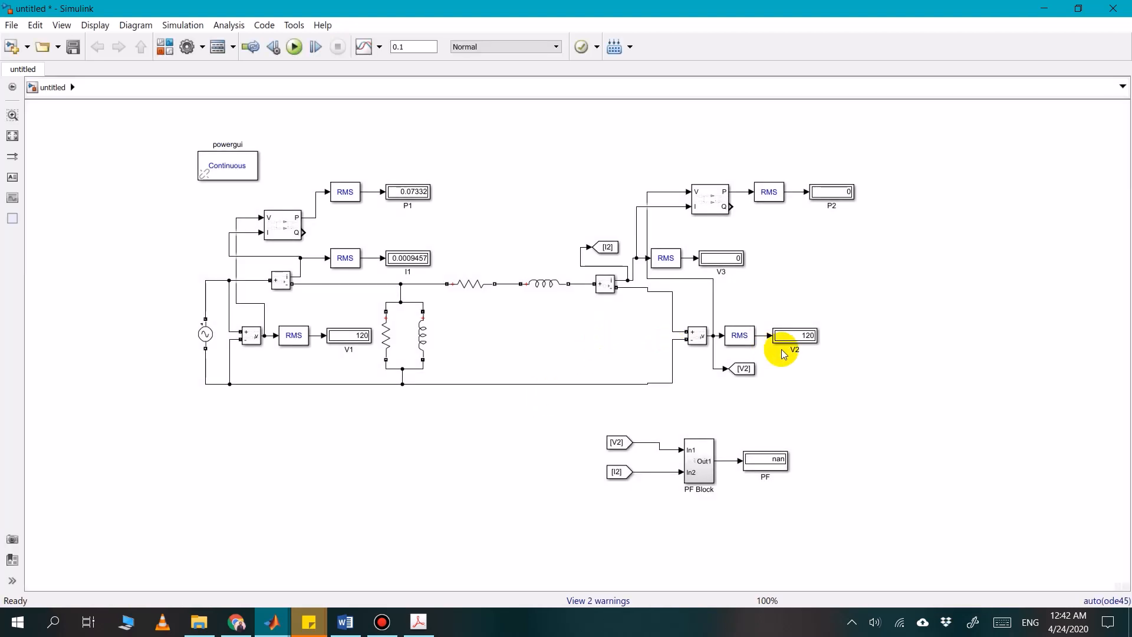
click(750, 340)
click(807, 338)
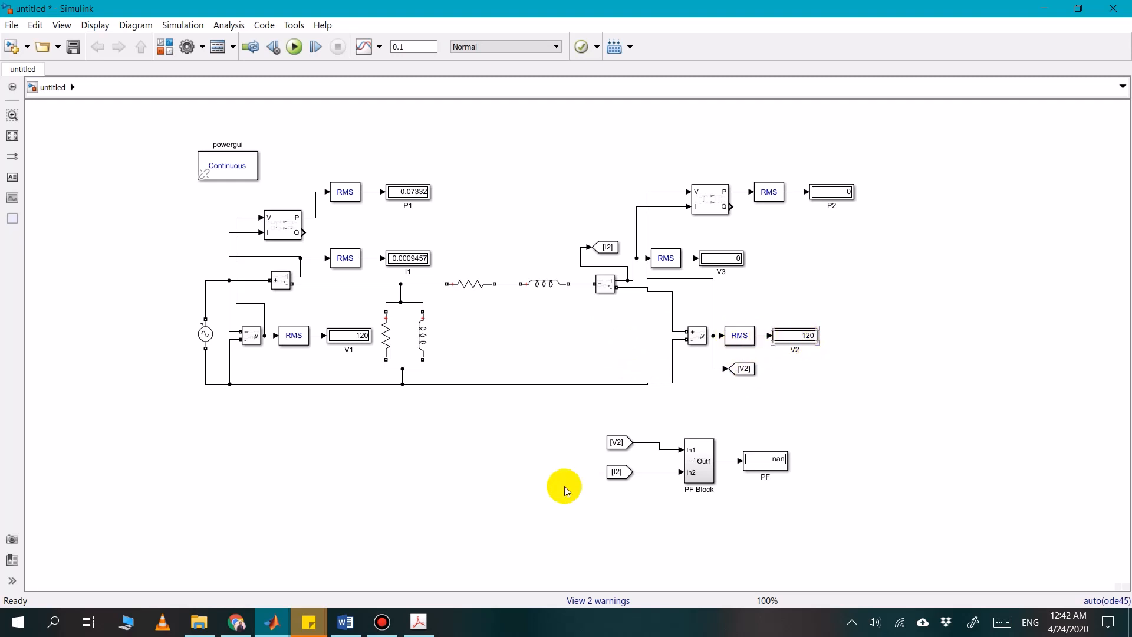
click(345, 621)
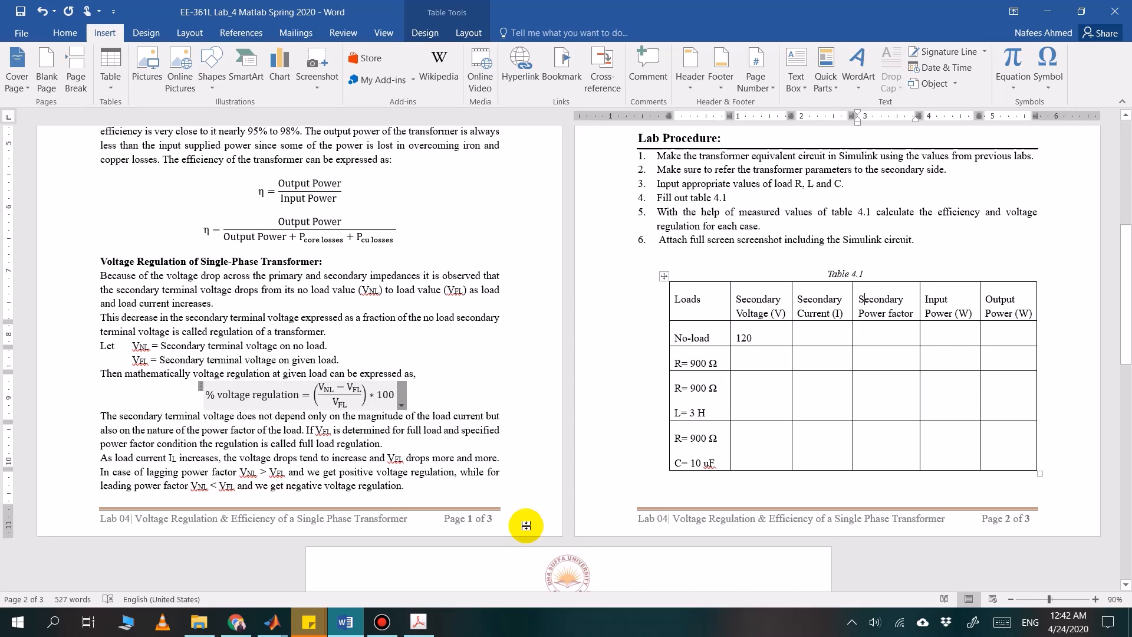
click(771, 339)
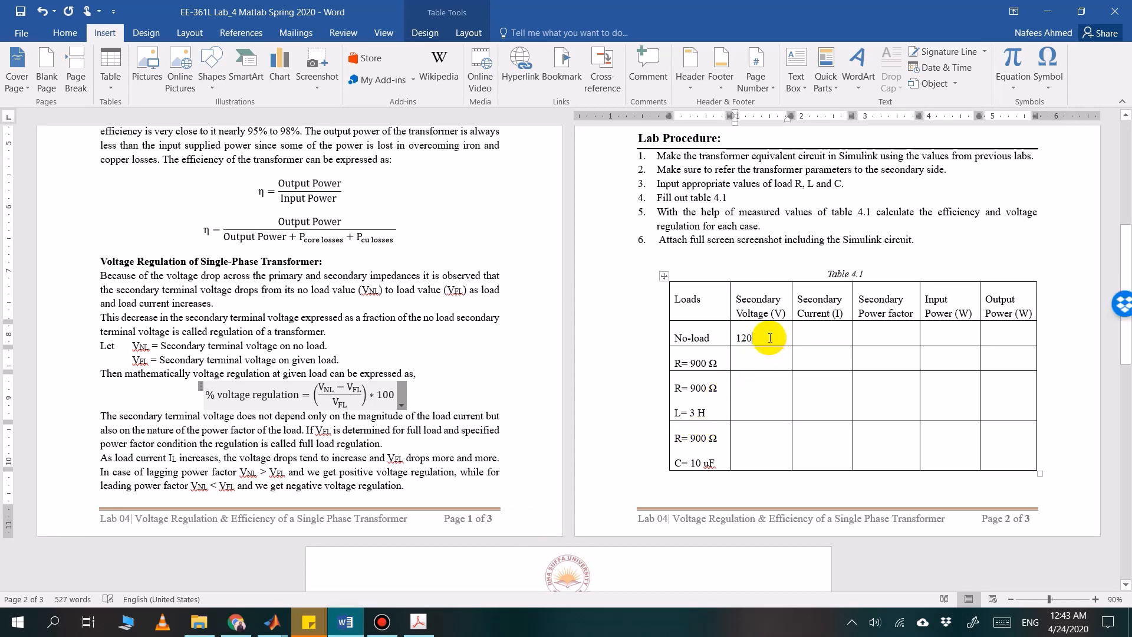
Back in Simulink, copy the shunt-branch resistor to the secondary side and wire it across the output as the load
click(272, 622)
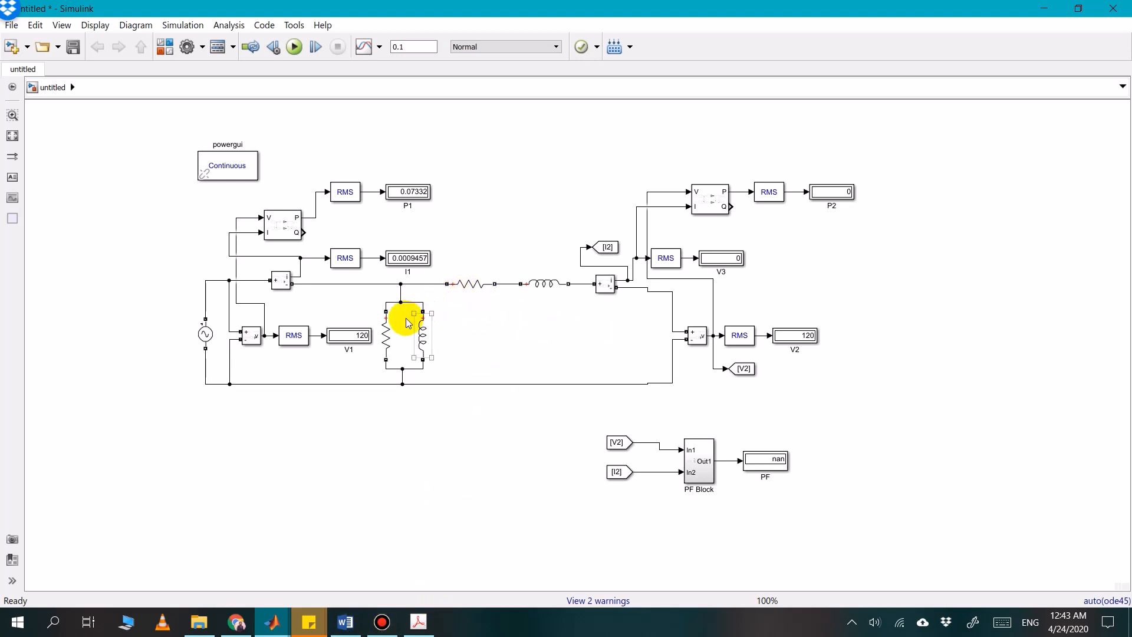
click(385, 329)
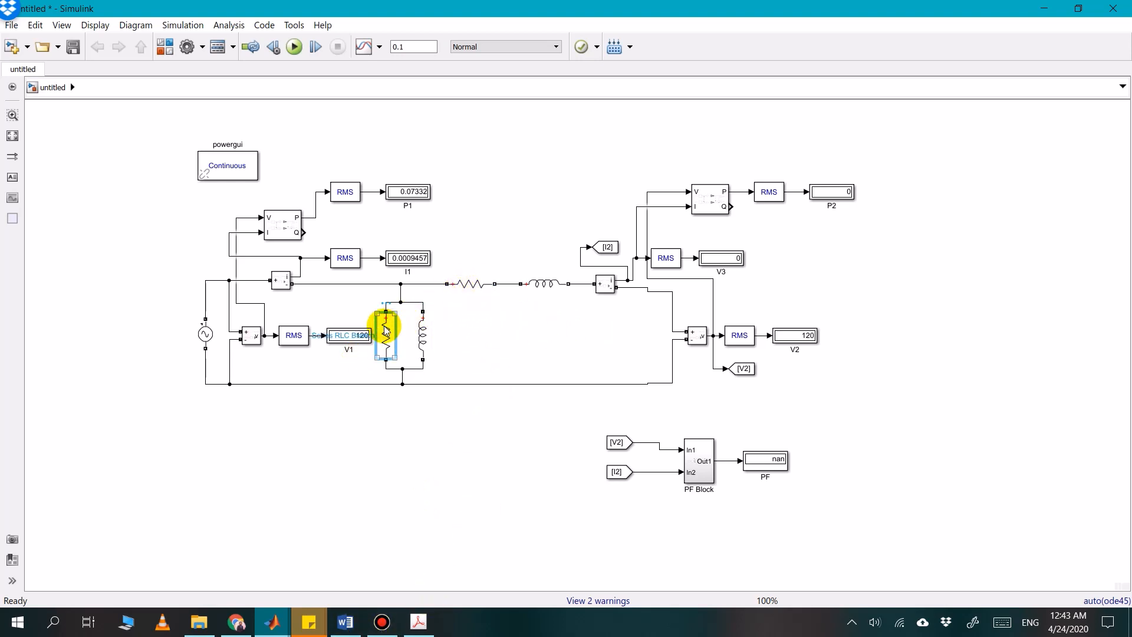
drag(385, 329, 631, 287)
click(623, 297)
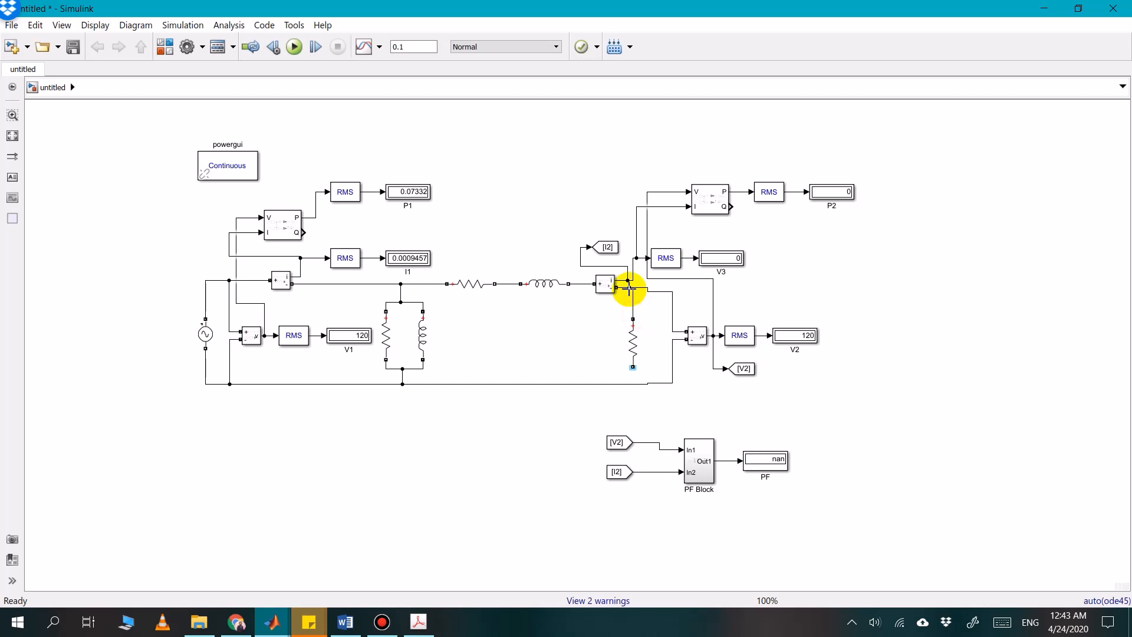
drag(634, 368, 637, 378)
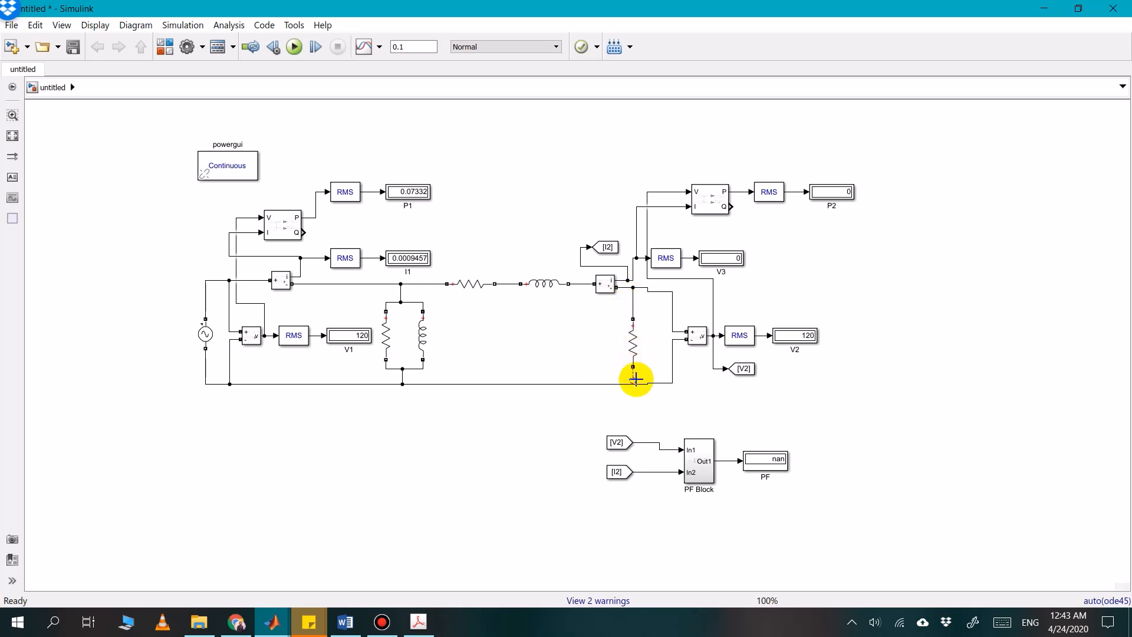
Set the load resistor's resistance to 900 ohms, as listed in Table 4.1, and run the simulation
click(345, 622)
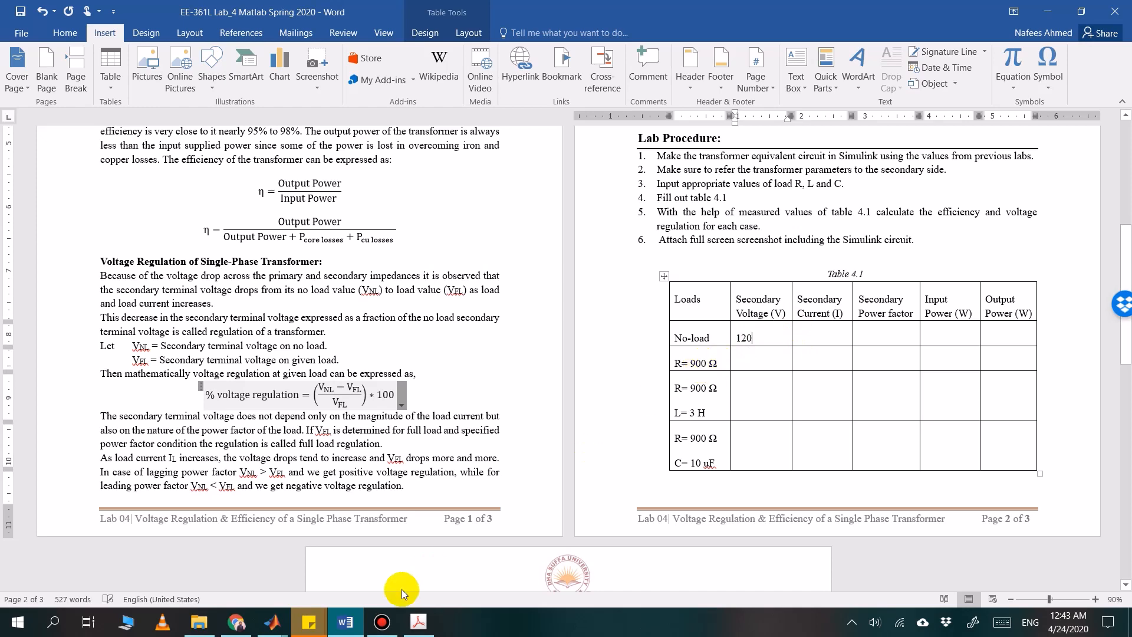
click(351, 630)
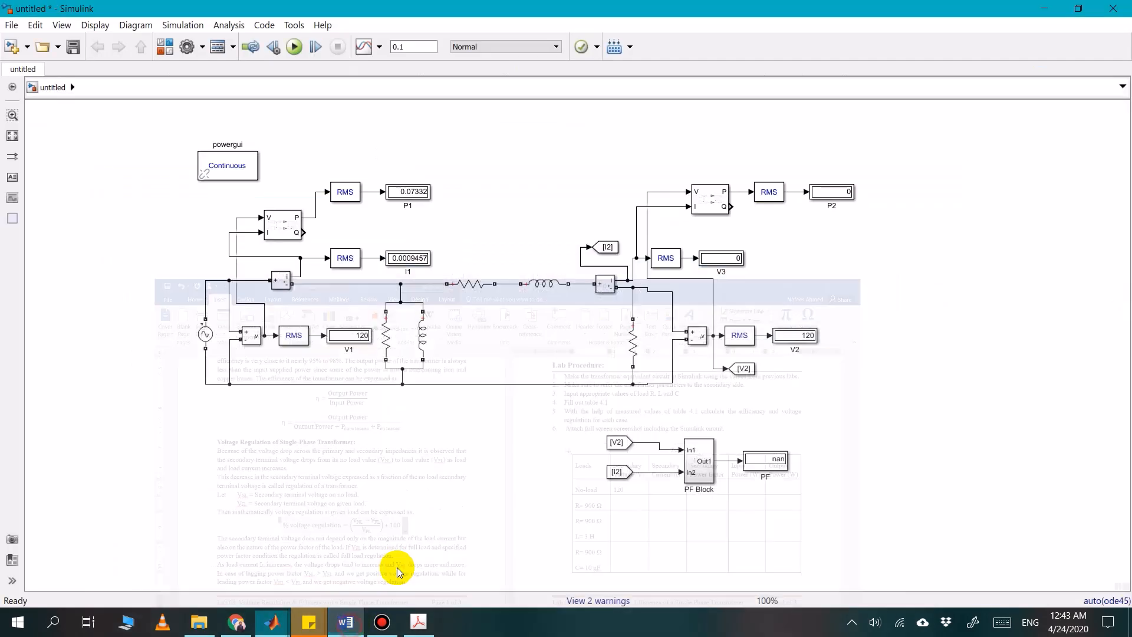
click(636, 348)
double_click(636, 348)
click(715, 363)
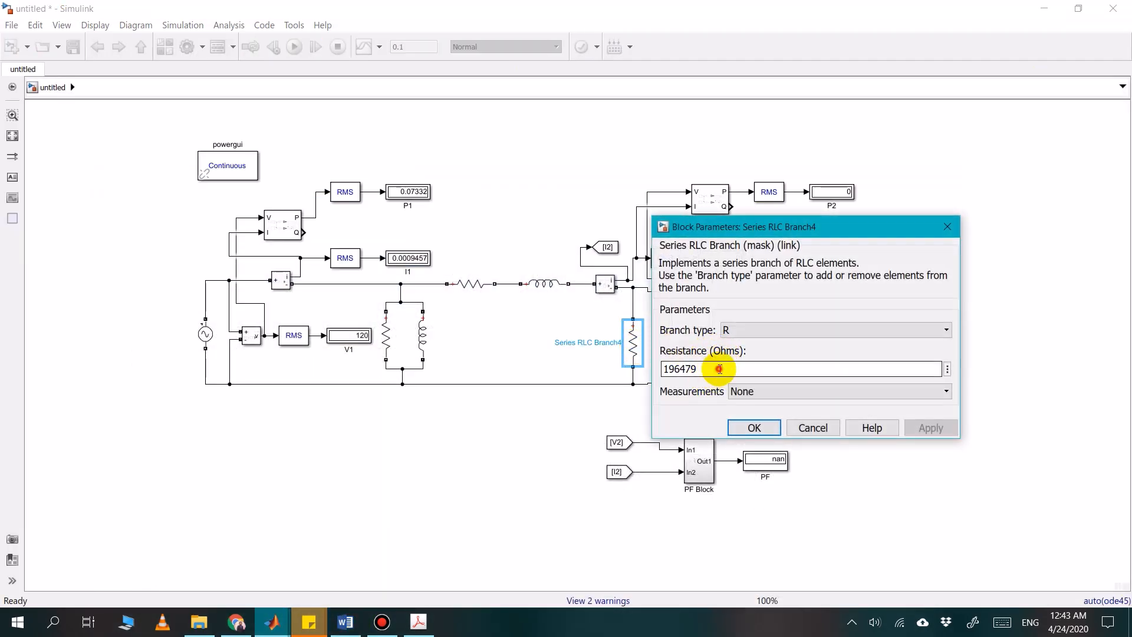
double_click(720, 368)
text(900)
key(Return)
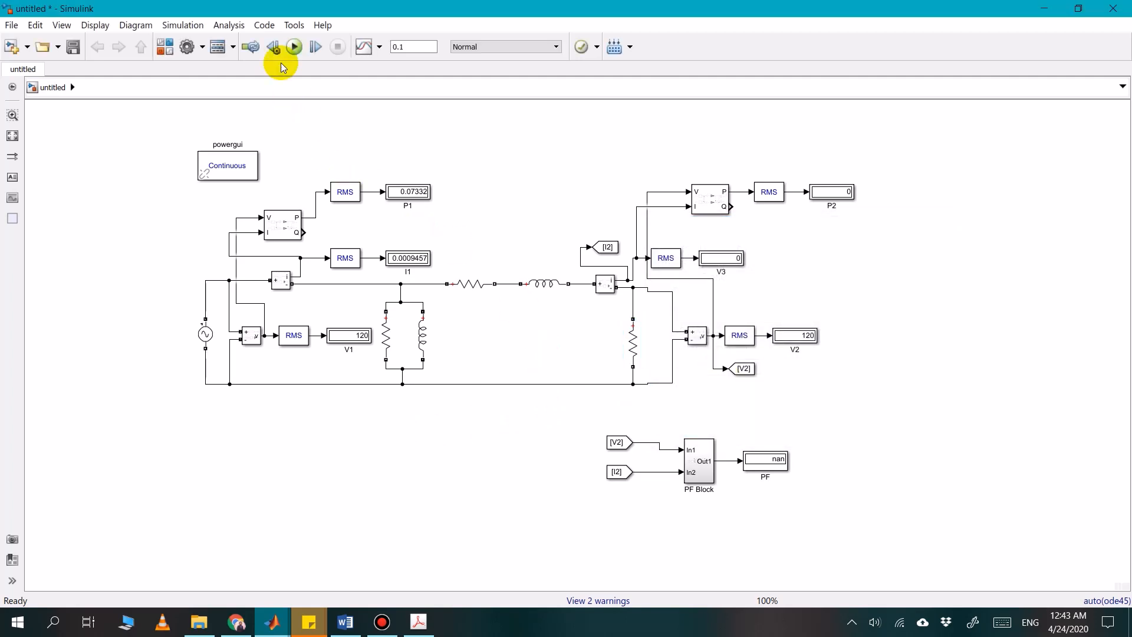
click(294, 47)
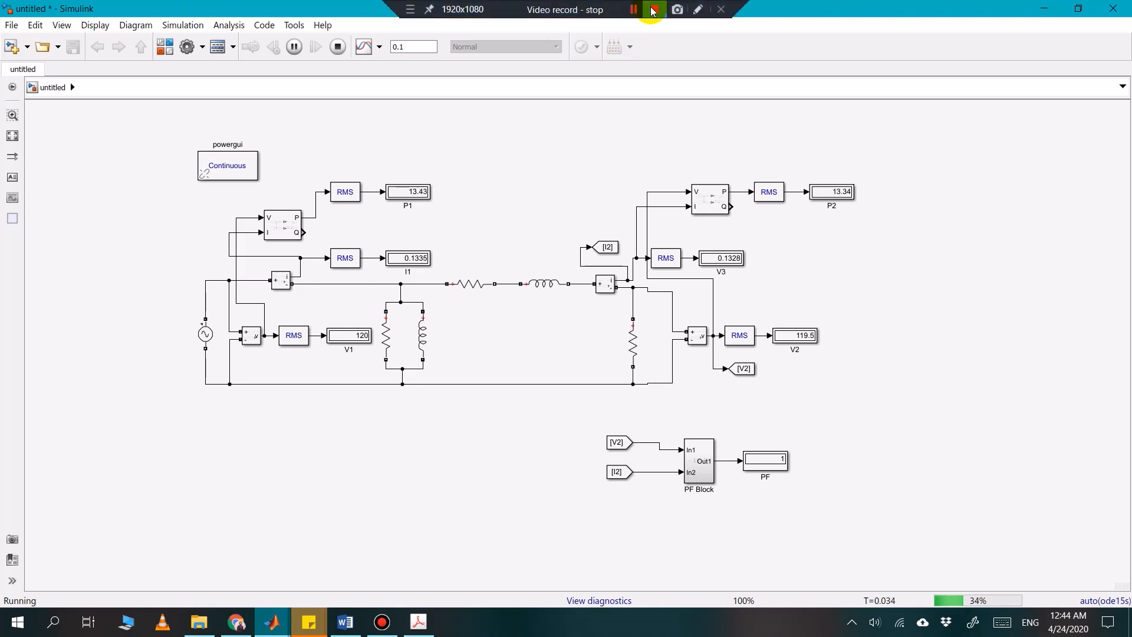
click(634, 9)
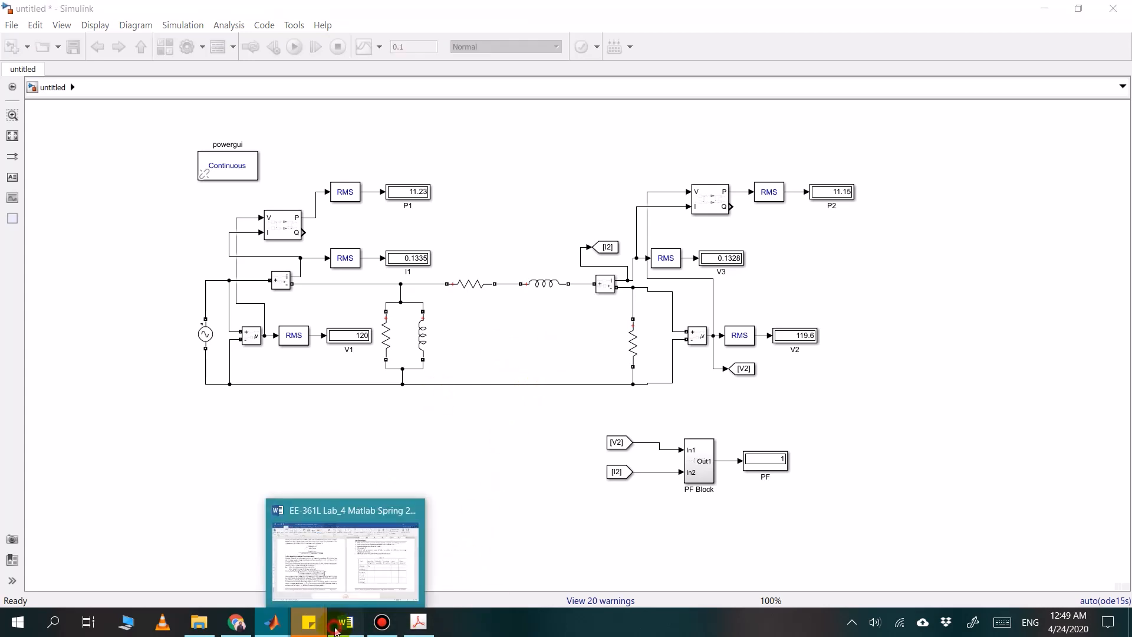
Check the R-L load row of Table 4.1 in Word, and change the Simulink load block's branch type to RL
click(337, 628)
click(706, 363)
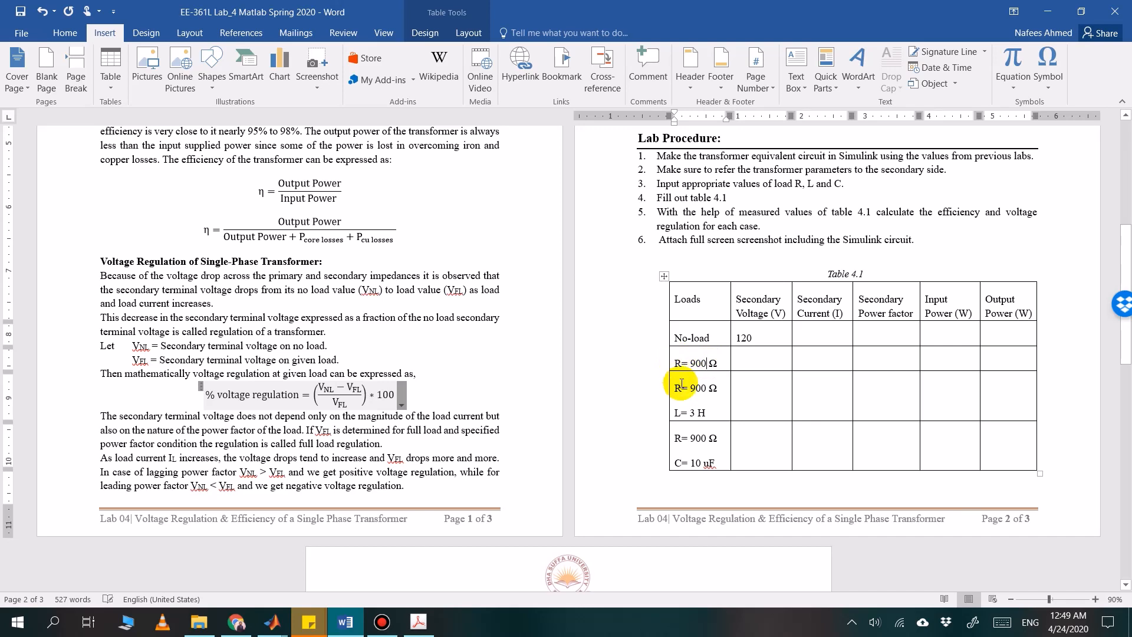
click(677, 387)
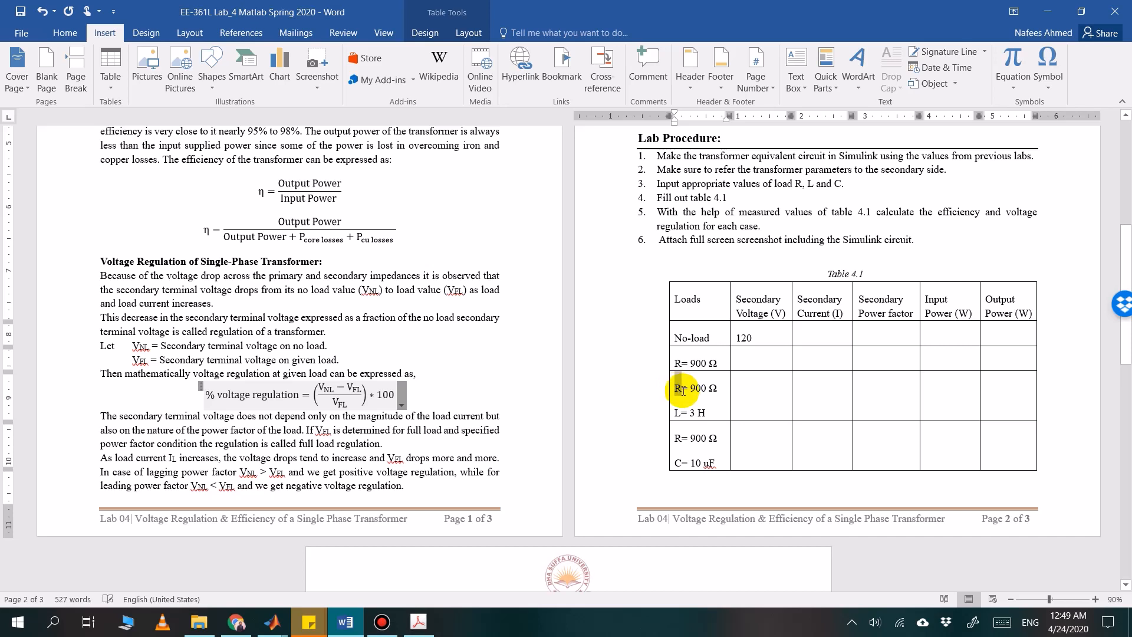
drag(681, 390, 683, 391)
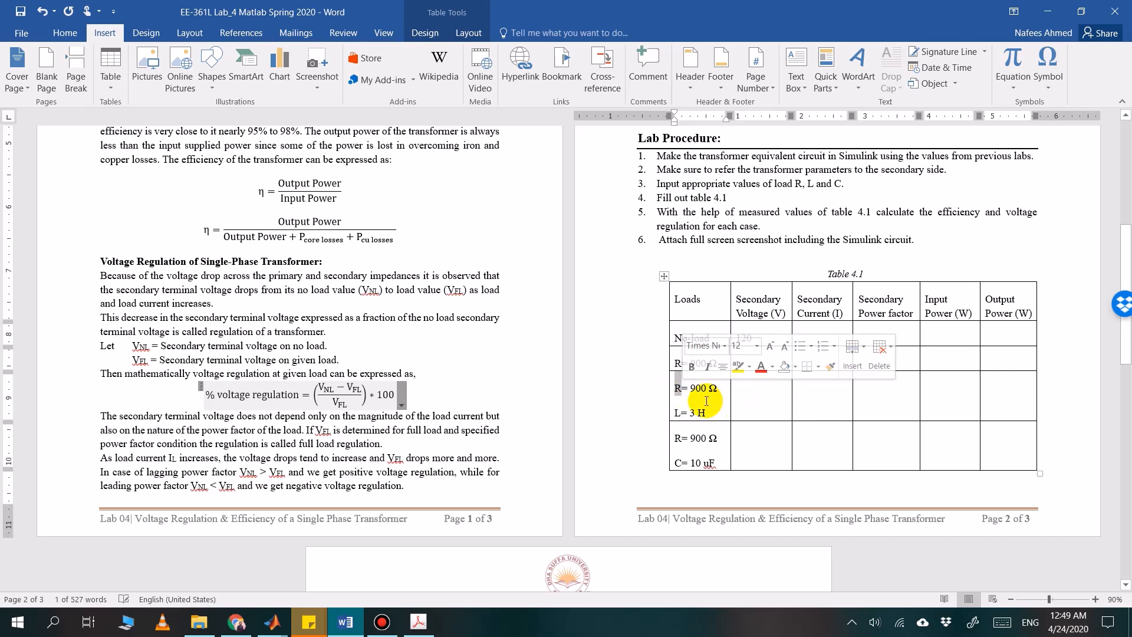
click(681, 407)
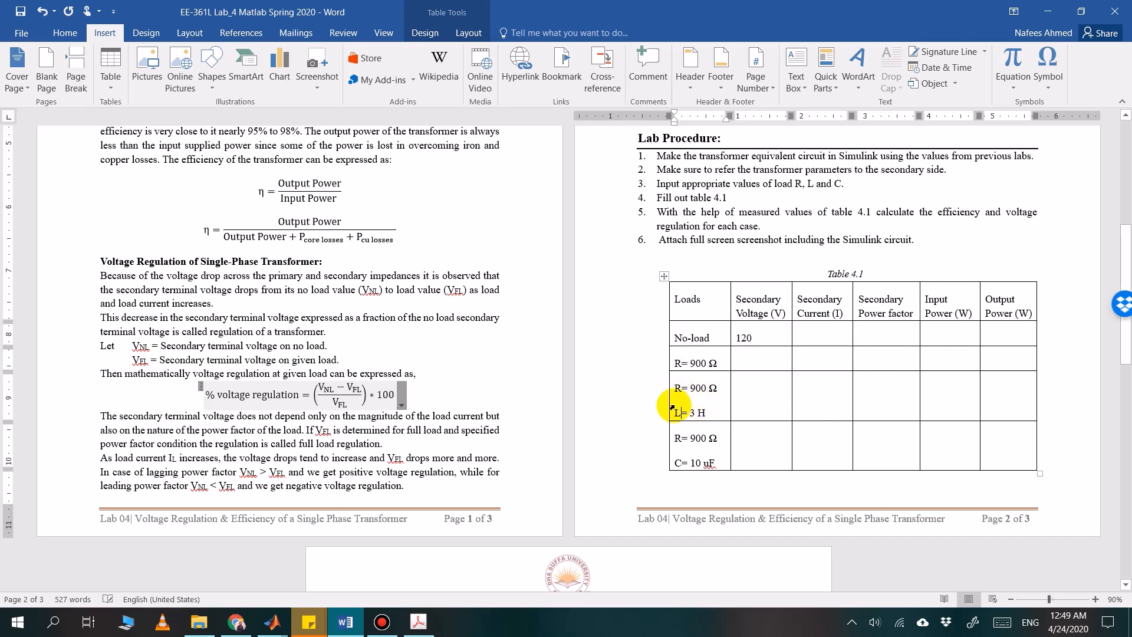
click(347, 620)
click(347, 621)
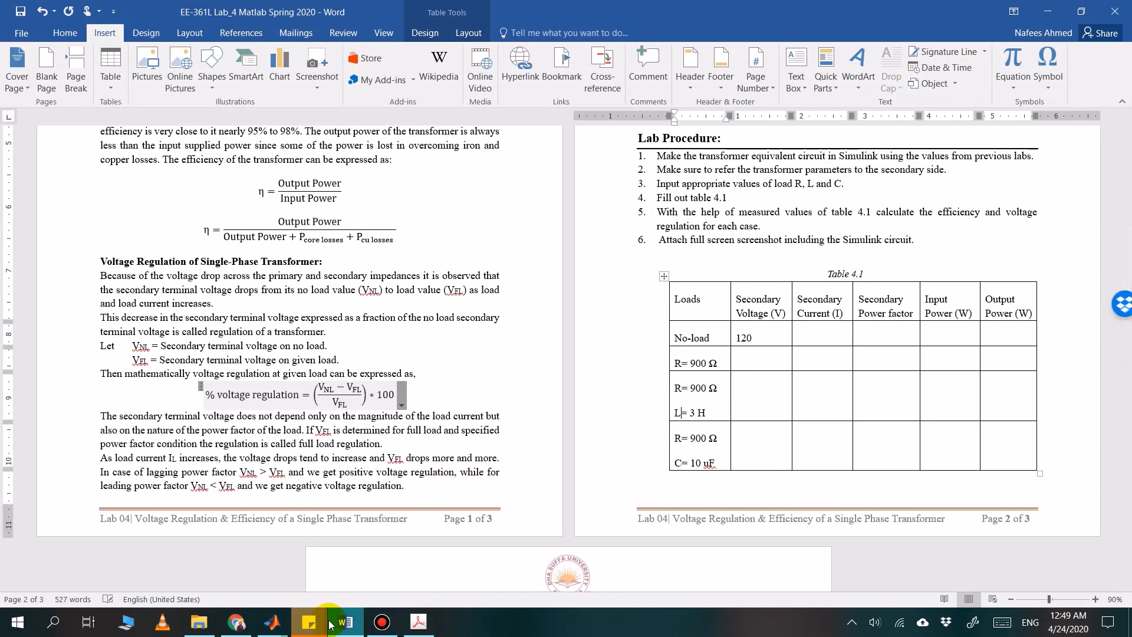
click(329, 624)
double_click(637, 336)
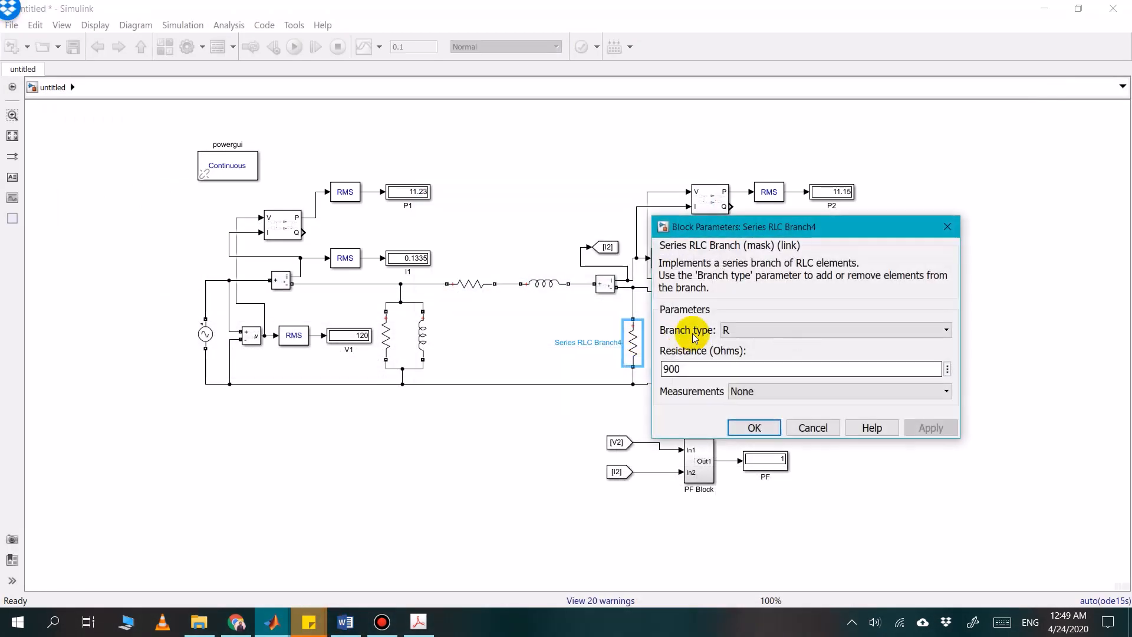
click(751, 326)
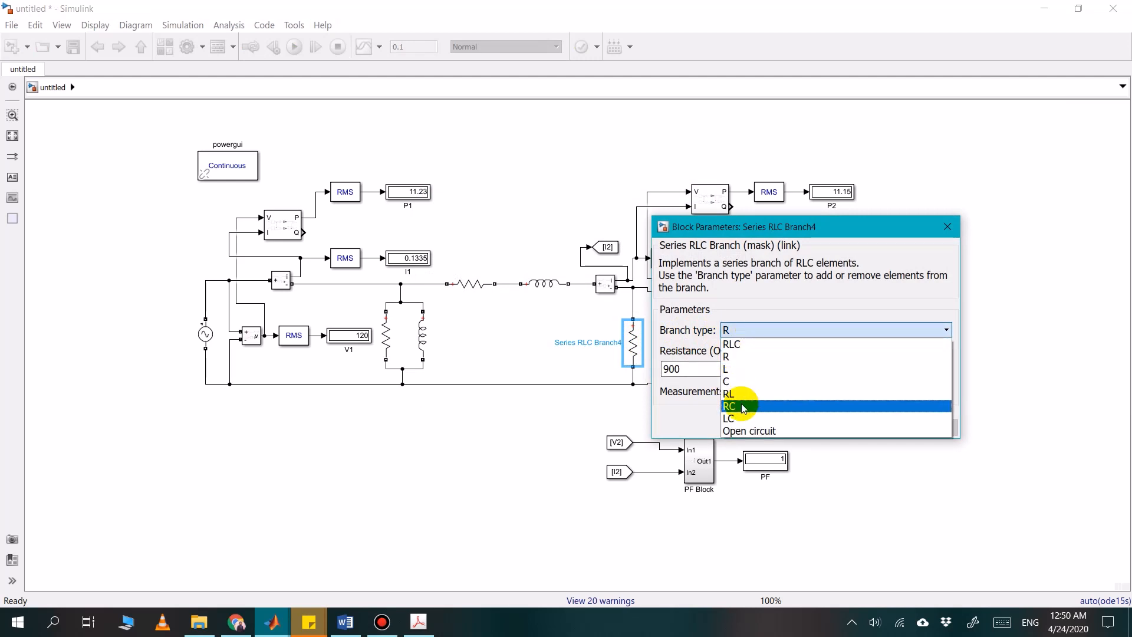
click(738, 393)
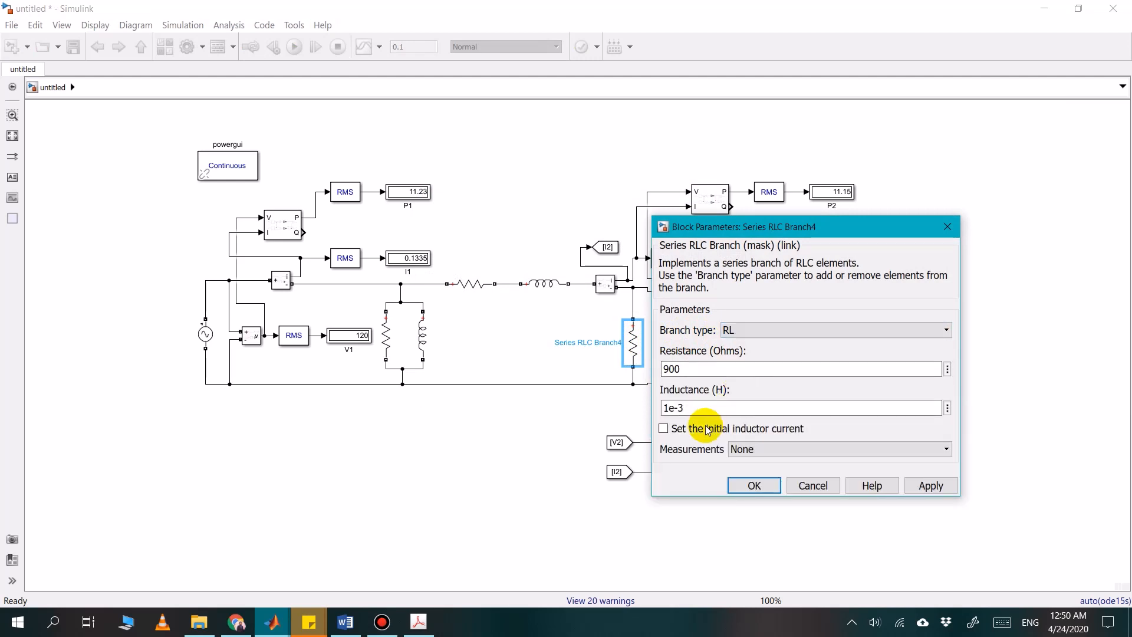
click(773, 487)
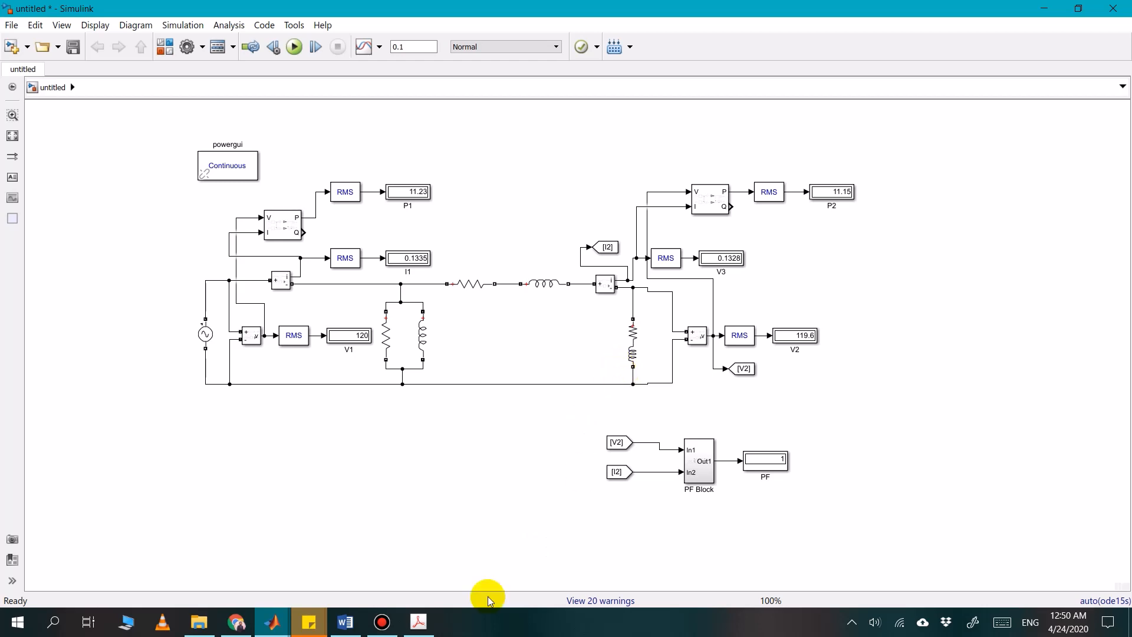
Check the R-C load row of Table 4.1 in Word, and change the Simulink load block's branch type to RC
click(345, 622)
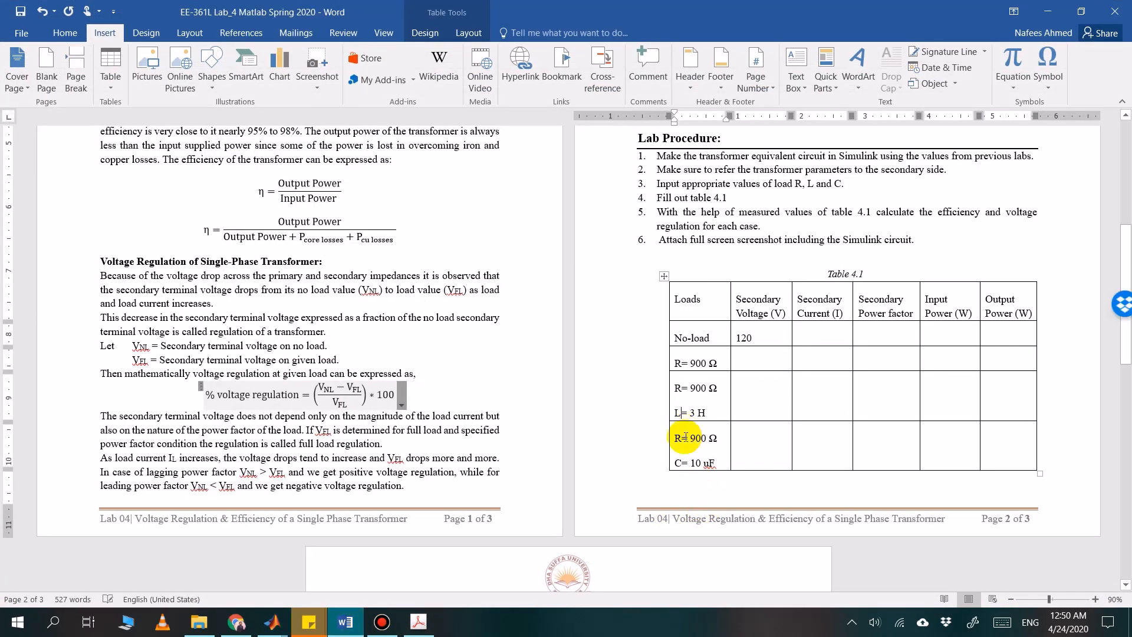
click(346, 621)
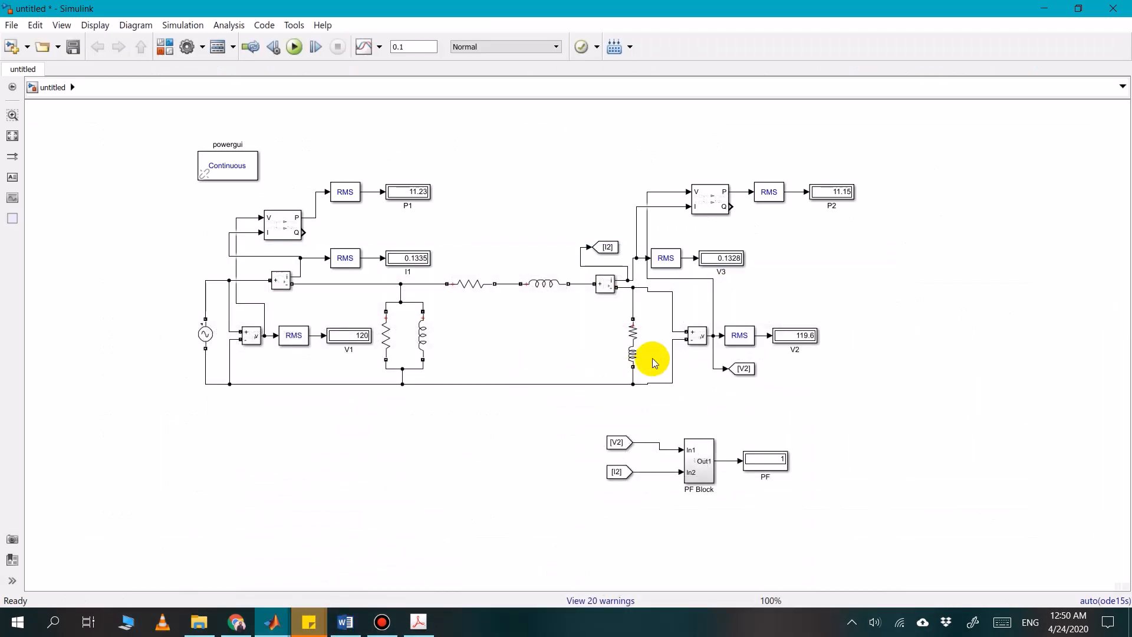
click(640, 327)
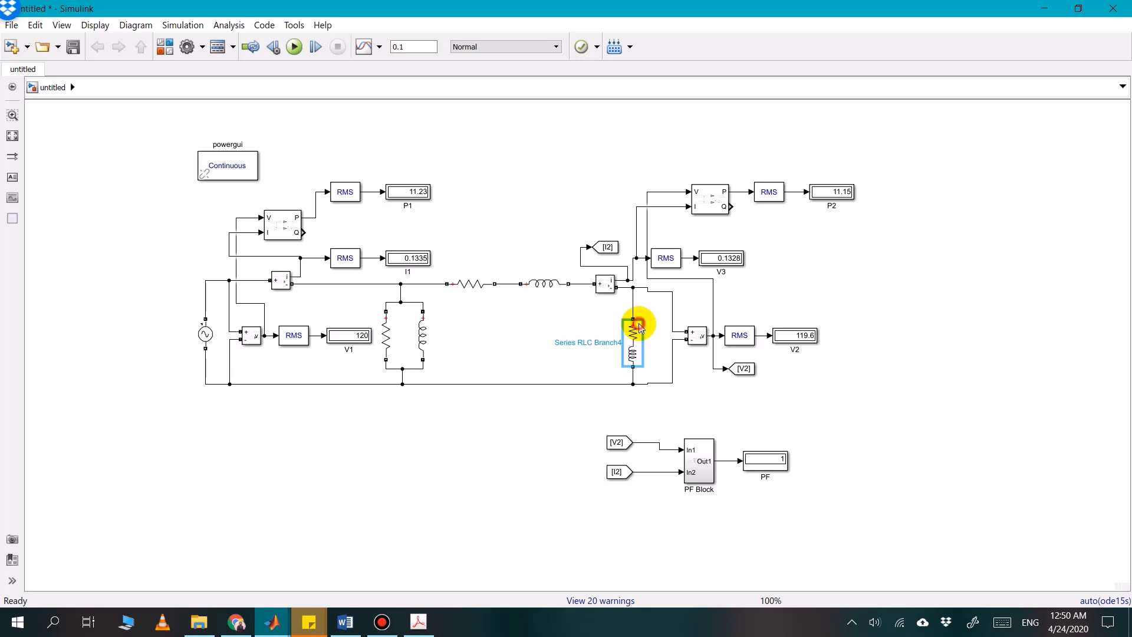
double_click(640, 327)
click(769, 303)
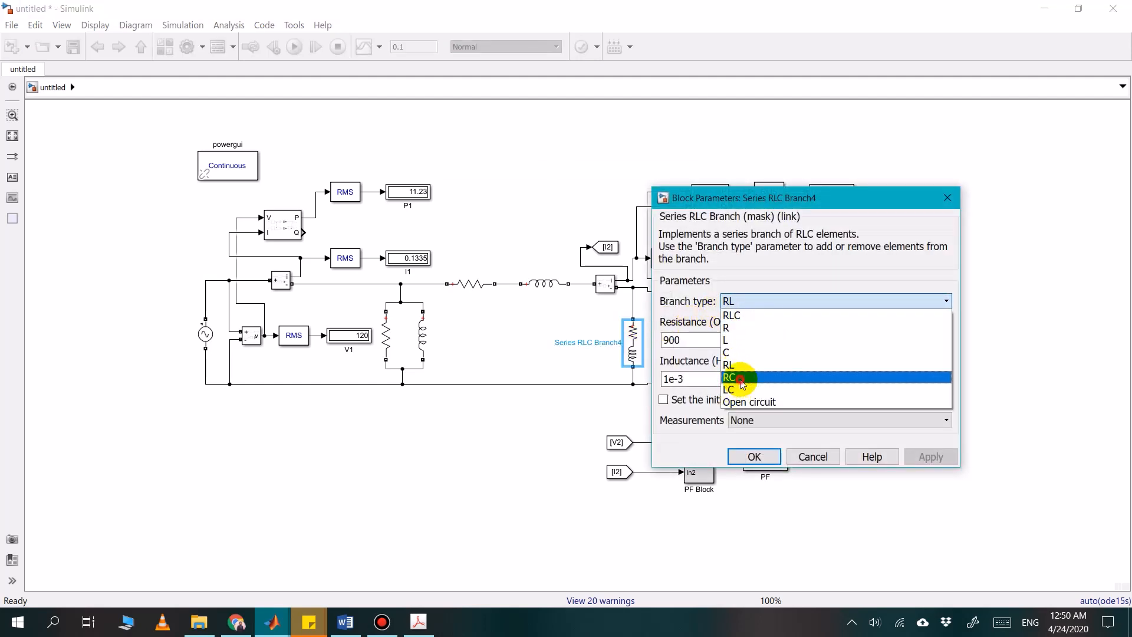
click(742, 377)
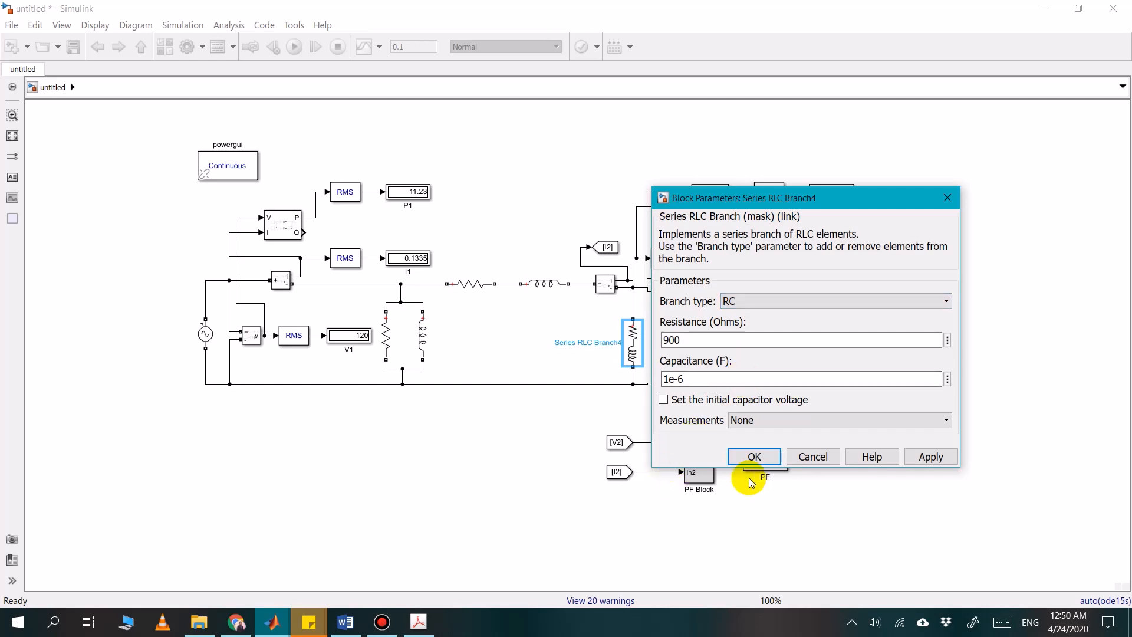
click(742, 457)
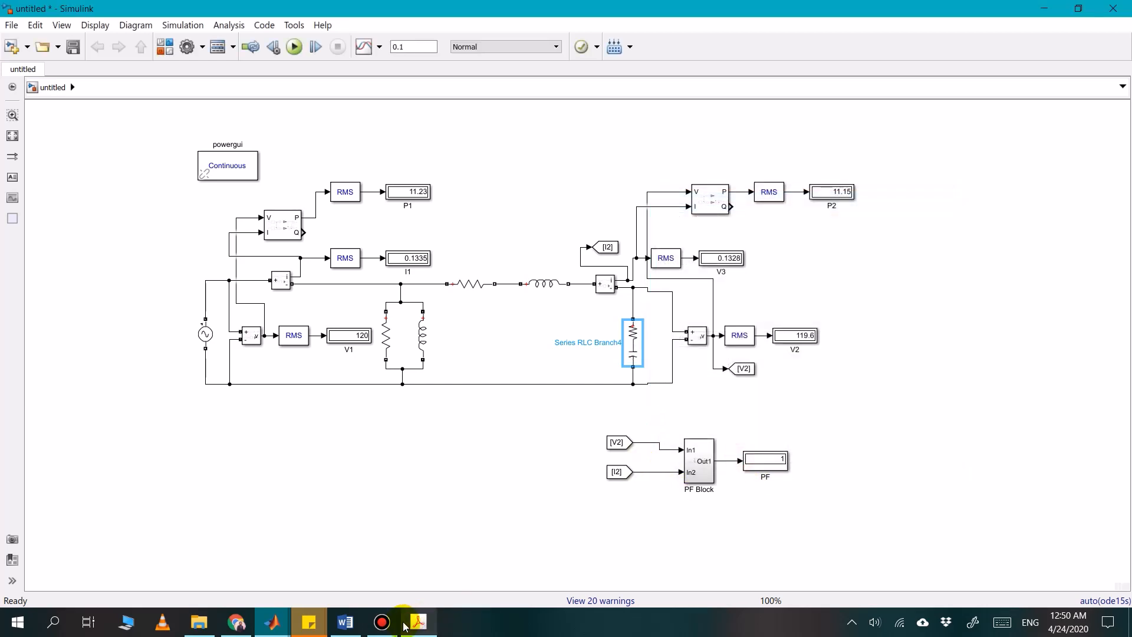
Switch to Word and examine Table 4.2, then the no-load and full-load voltage terms in the voltage regulation formula
click(346, 622)
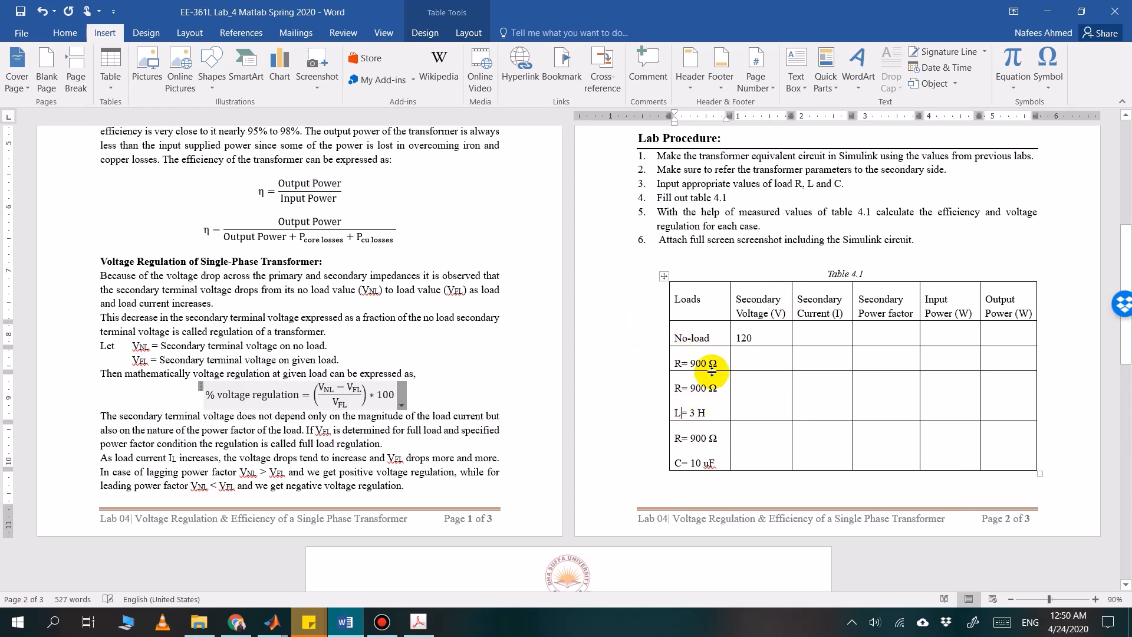
scroll(483, 425, down, 5)
scroll(484, 426, down, 5)
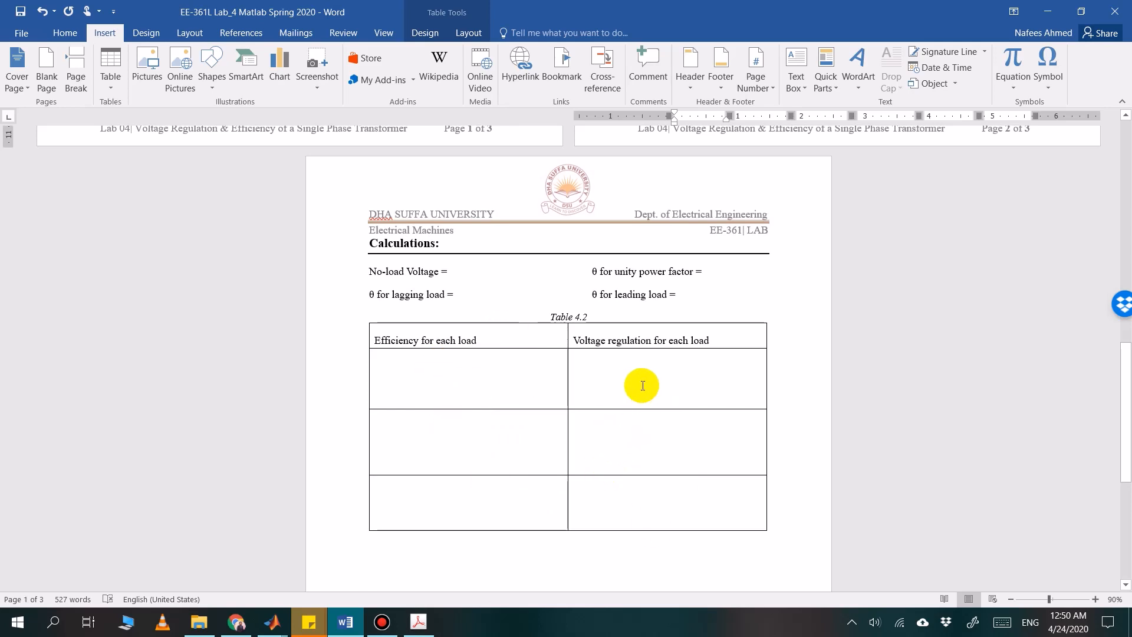
scroll(629, 367, up, 3)
scroll(629, 367, up, 4)
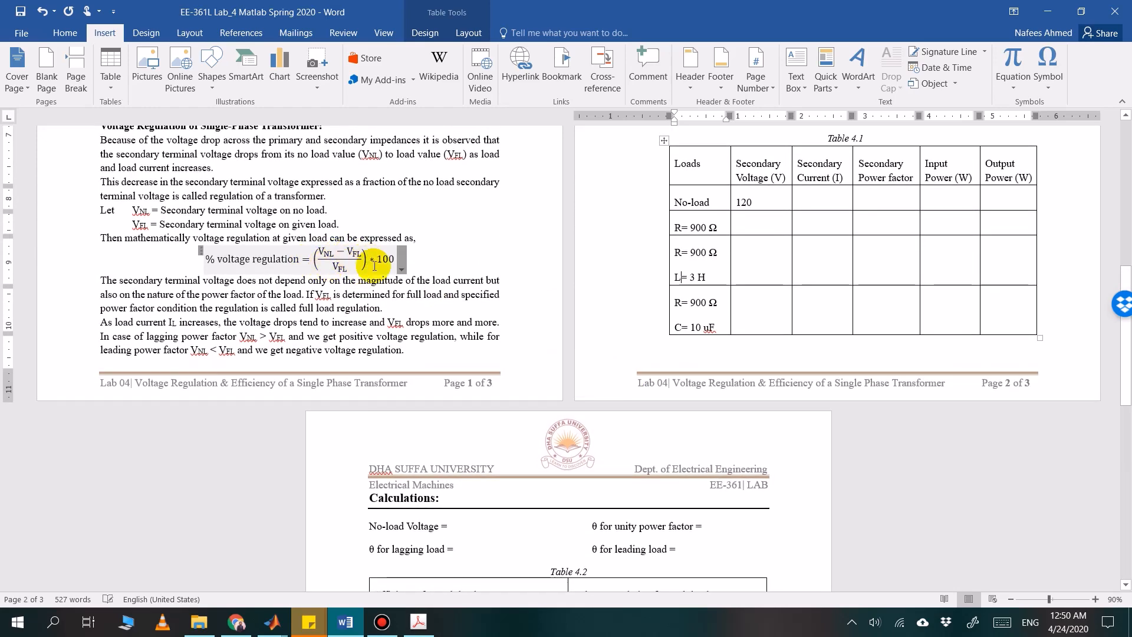
click(334, 252)
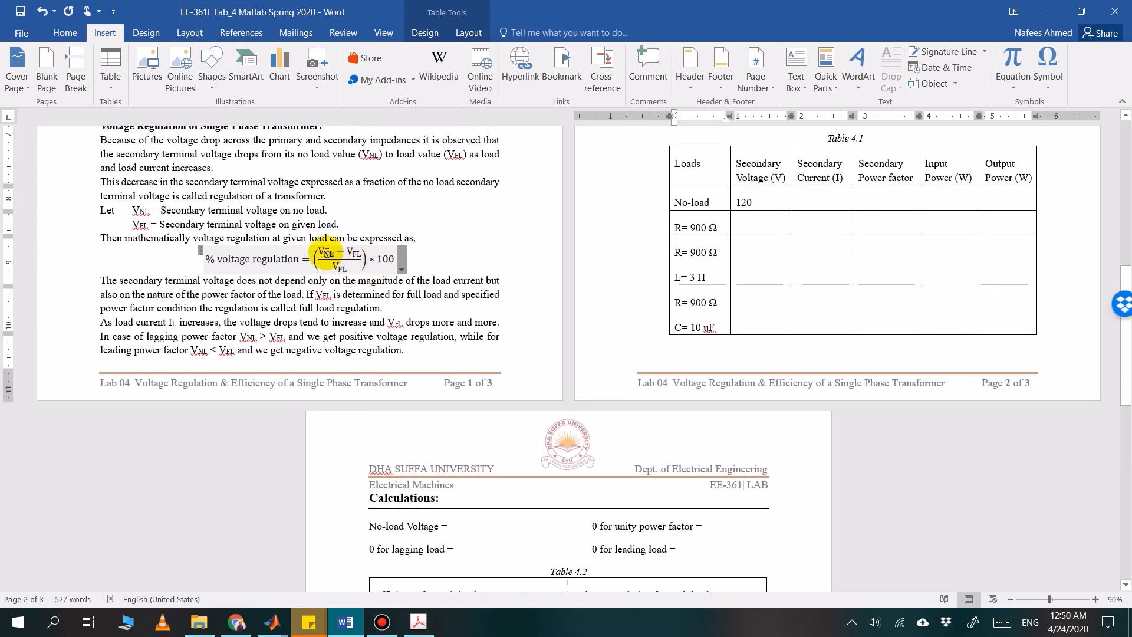
double_click(325, 254)
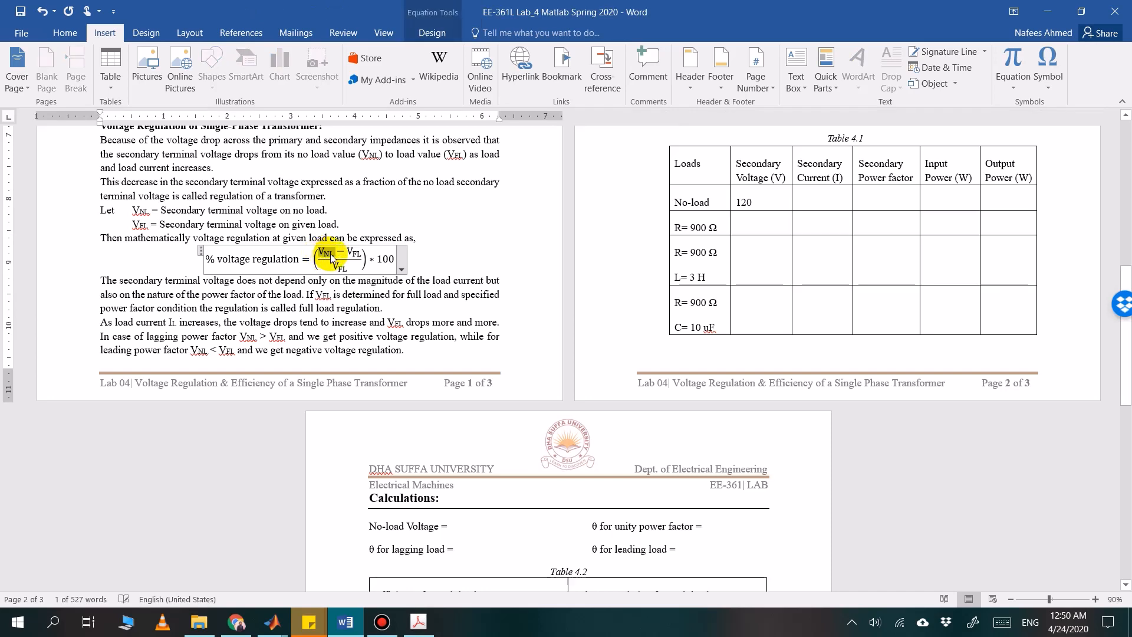
drag(339, 255, 358, 253)
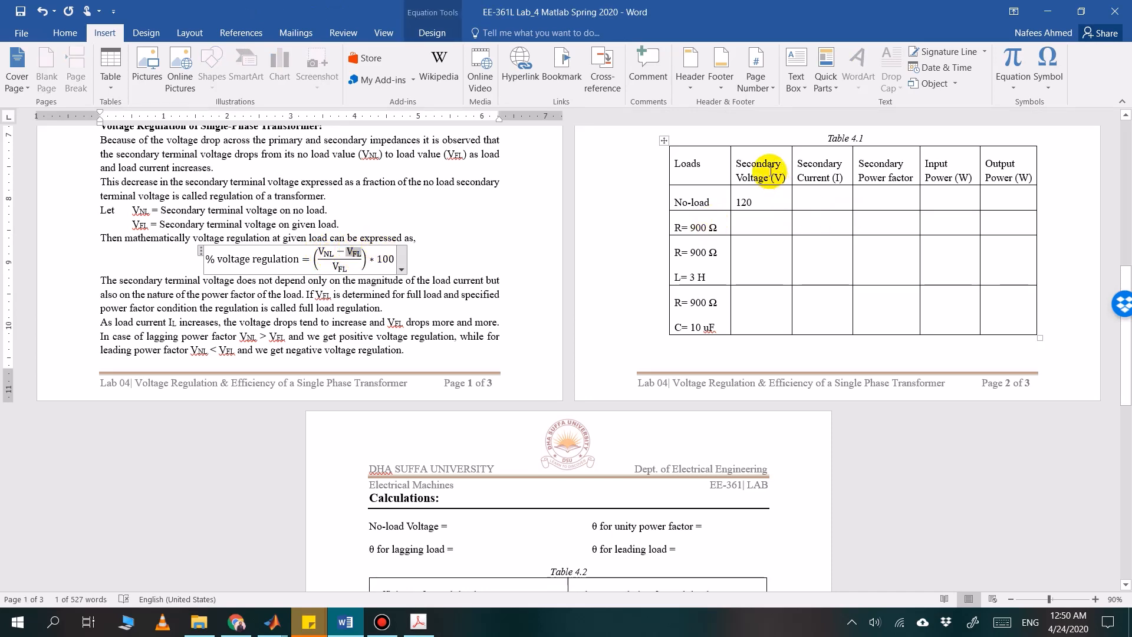
click(760, 220)
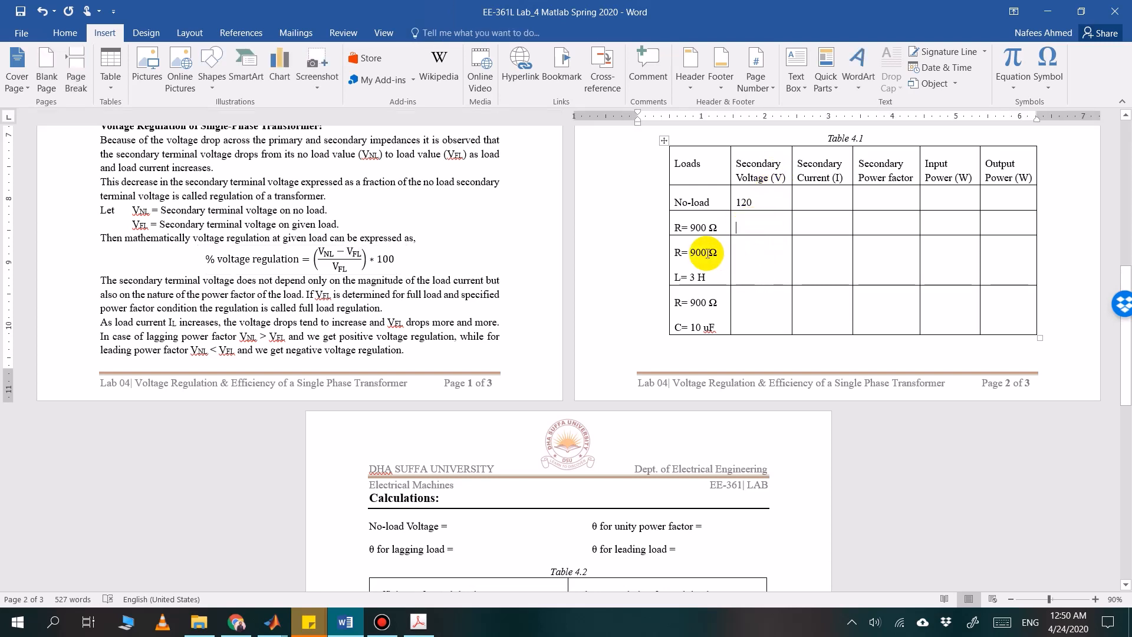
Review the R, R-L and R-C load rows of Table 4.1 and the values each load case requires
scroll(726, 304, down, 1)
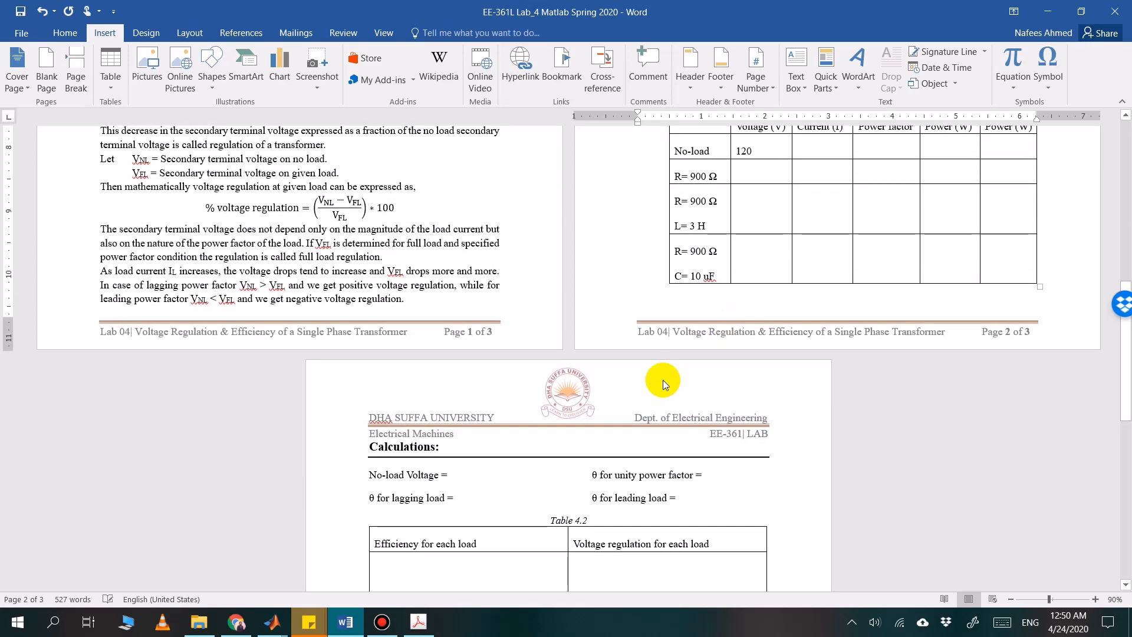
scroll(734, 334, down, 1)
scroll(706, 397, up, 3)
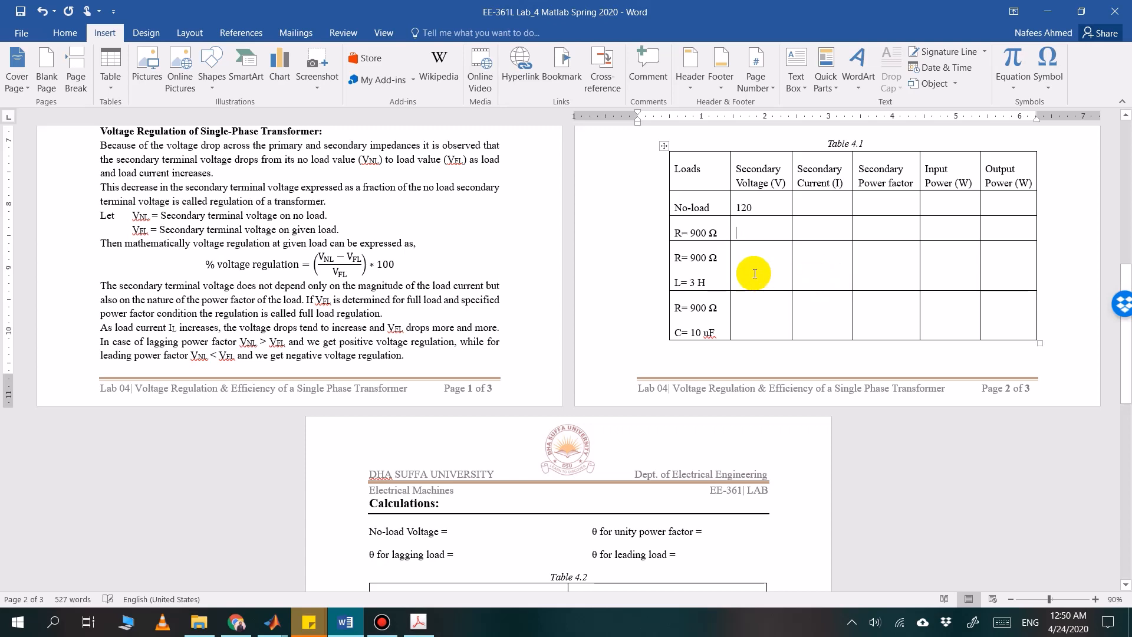
scroll(754, 273, down, 1)
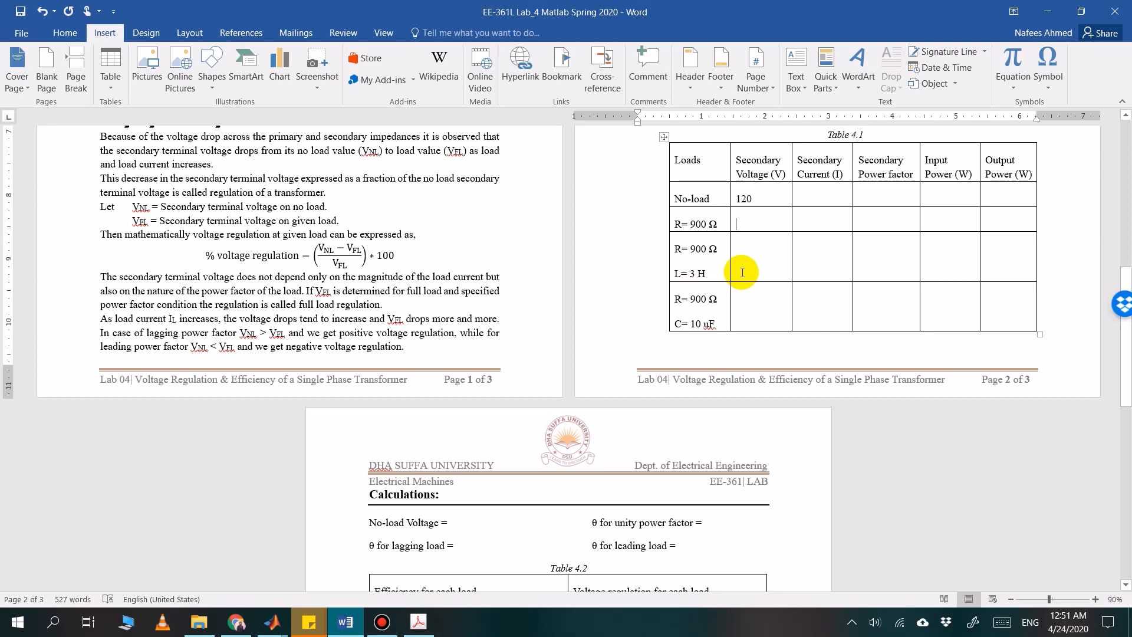
mouse_move(393, 635)
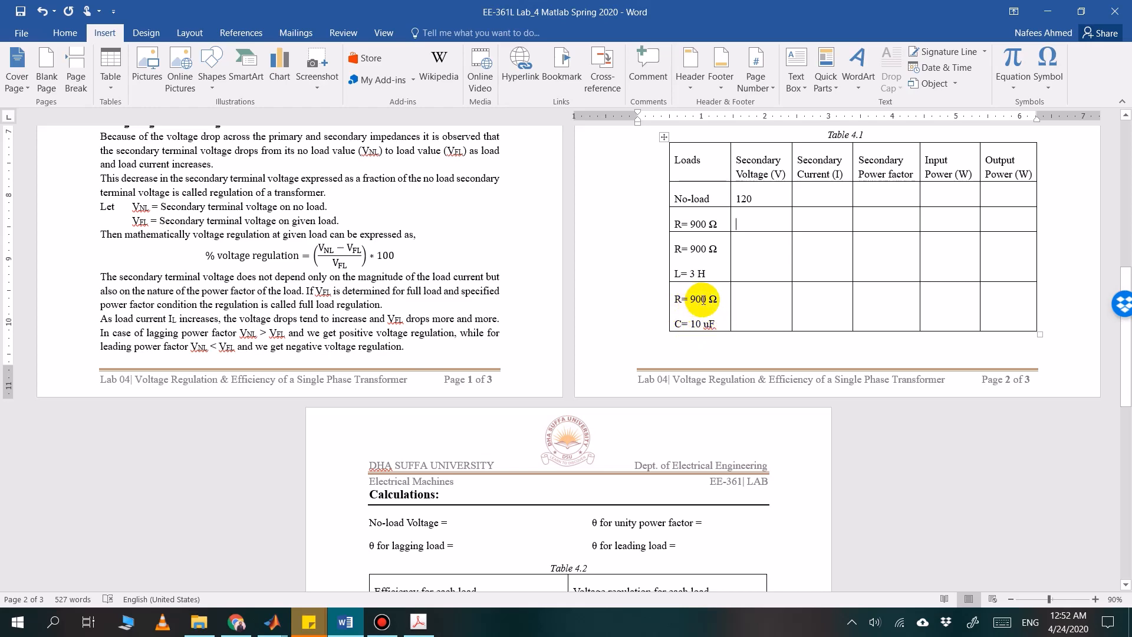
scroll(703, 301, up, 1)
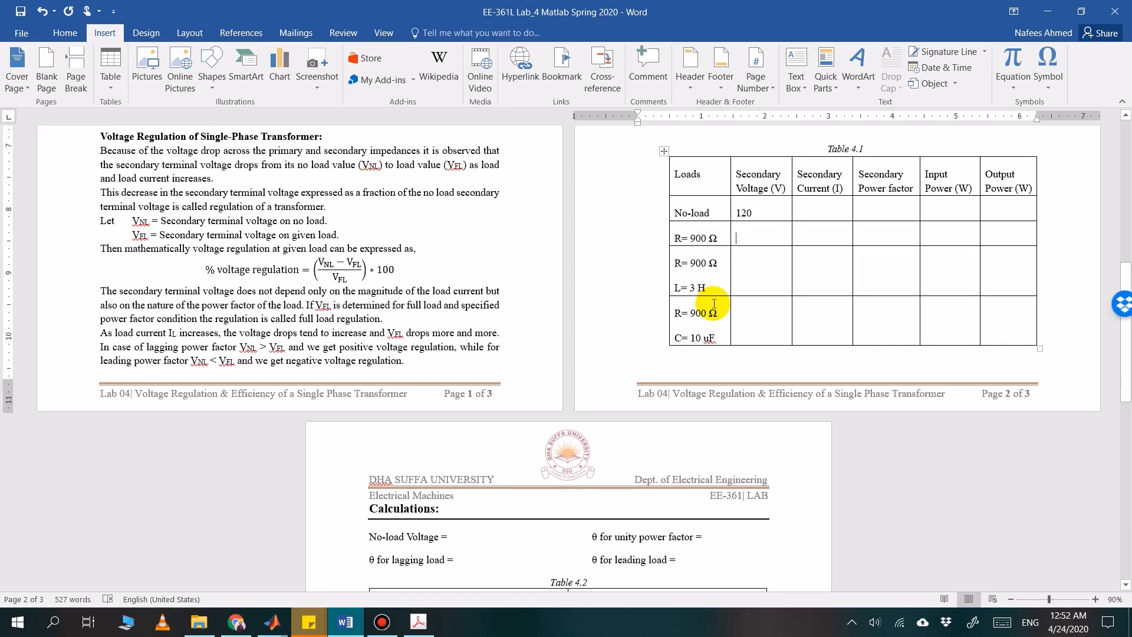
scroll(715, 306, up, 1)
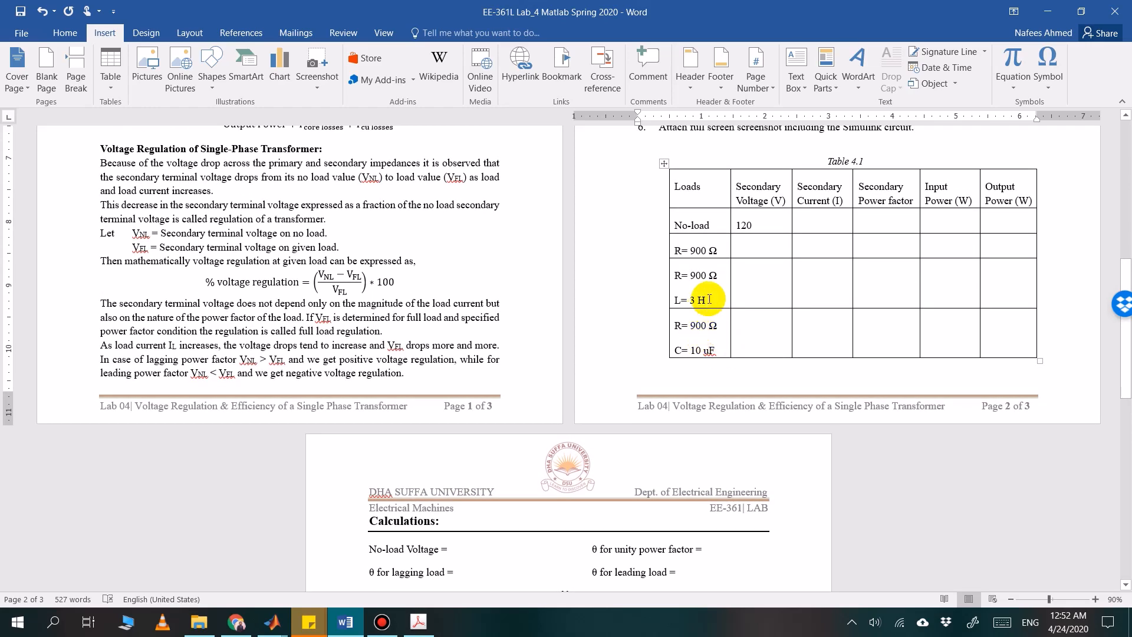
drag(711, 297, 670, 276)
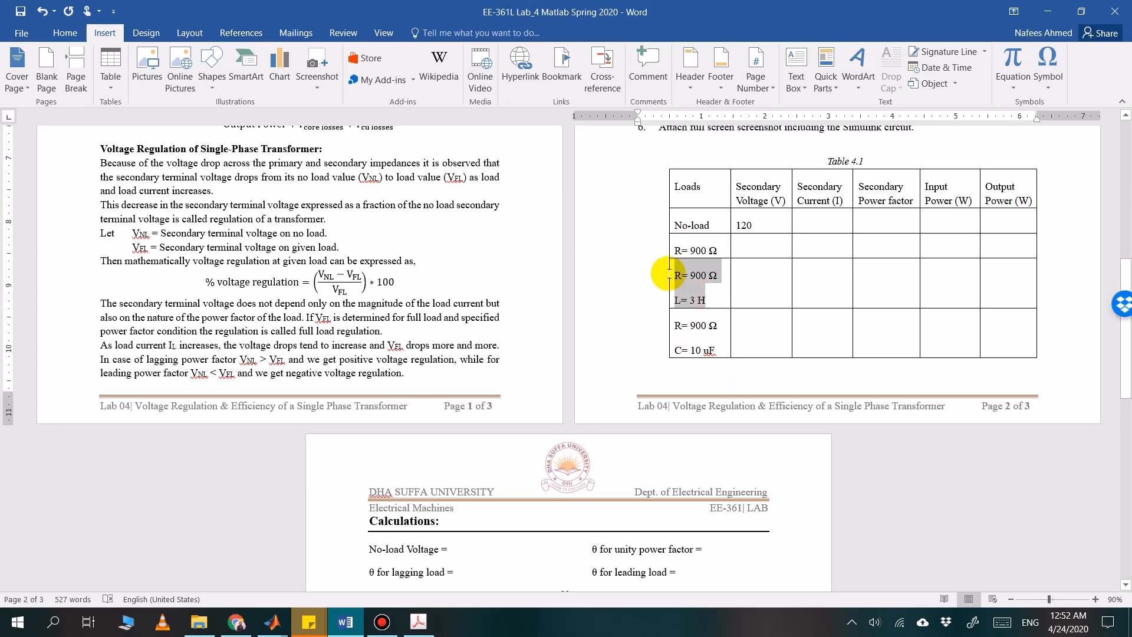
click(714, 298)
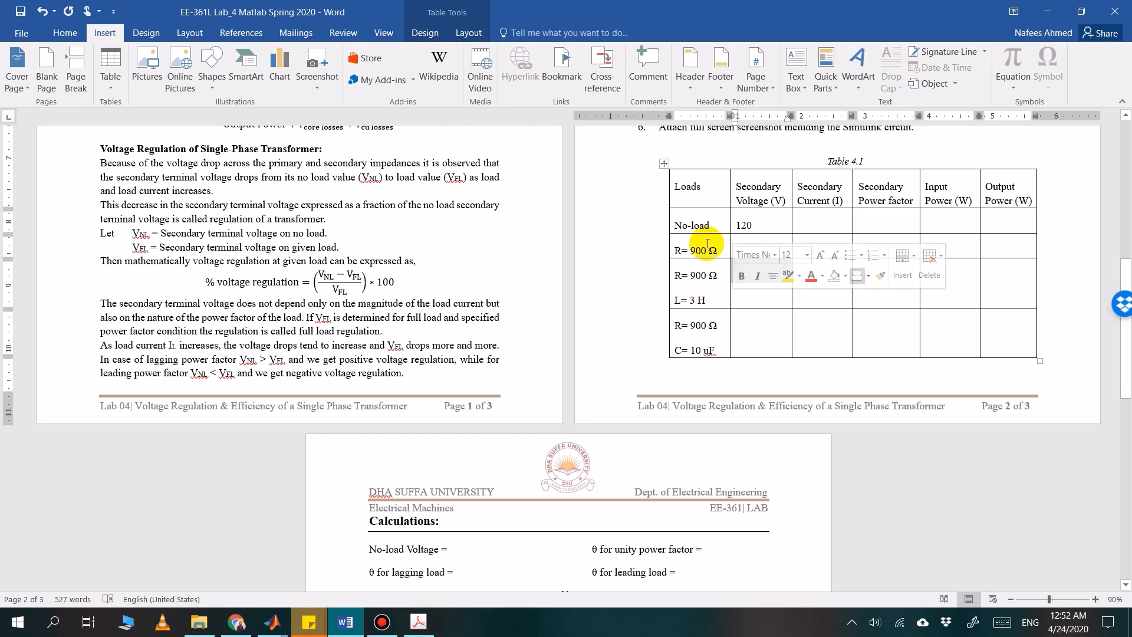
click(715, 348)
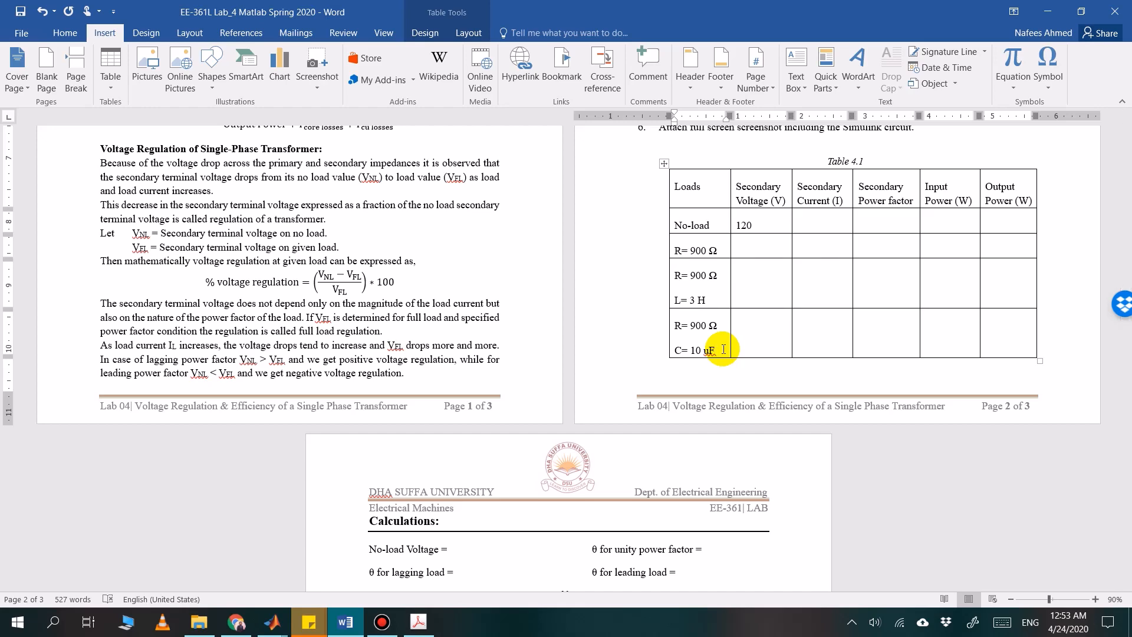
Examine the Calculations section, including the theta entries and the efficiency and voltage regulation columns of Table 4.2
scroll(715, 305, down, 1)
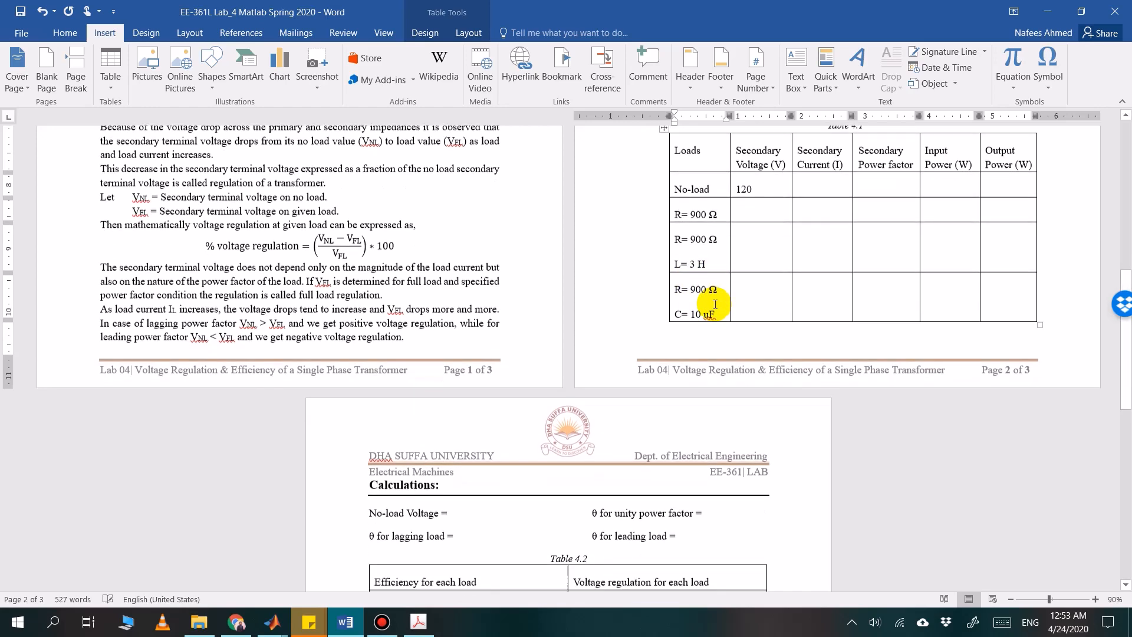
scroll(715, 305, down, 5)
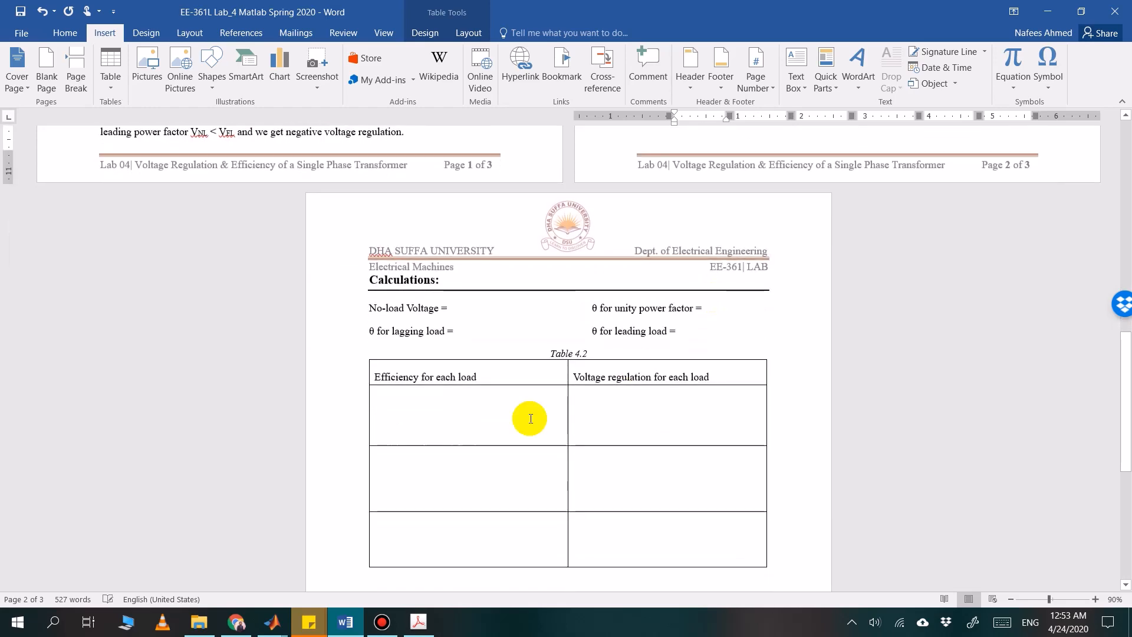
scroll(455, 412, down, 1)
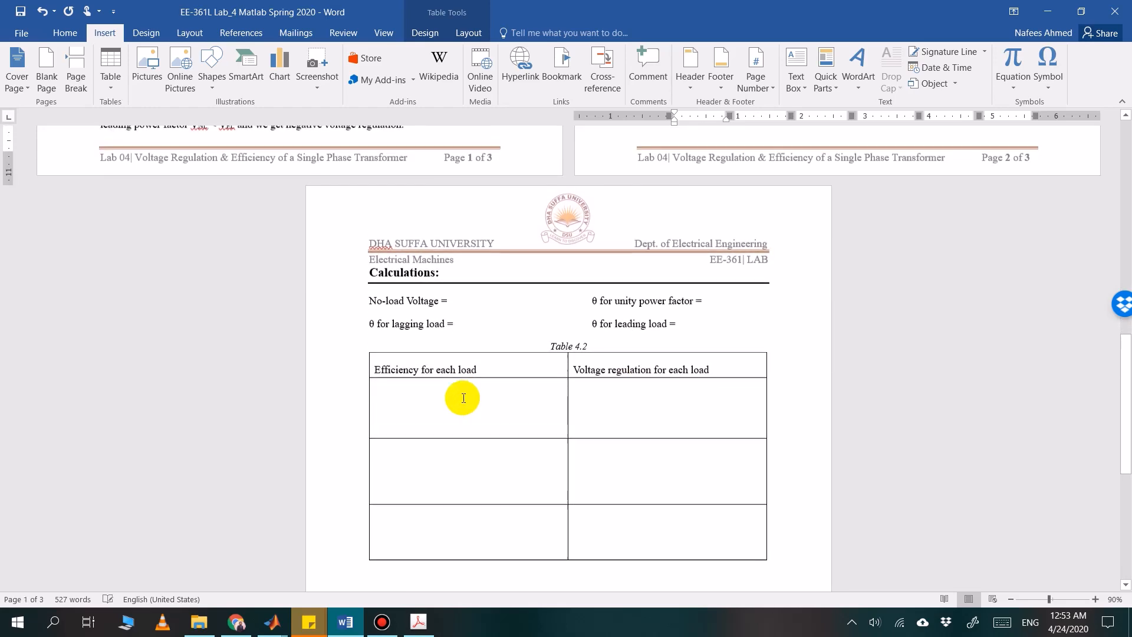
scroll(463, 396, up, 1)
scroll(452, 398, down, 1)
scroll(440, 403, up, 1)
scroll(440, 403, down, 1)
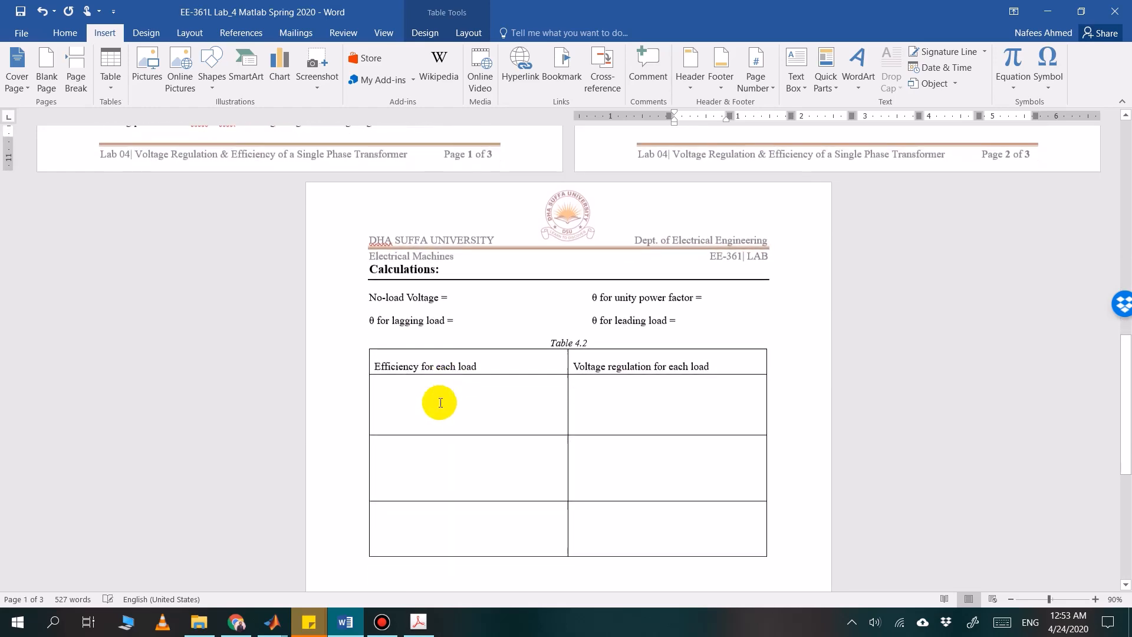
Compare the efficiency and voltage regulation columns of Table 4.2 with the efficiency formula in the Theoretical Background section
scroll(441, 403, down, 1)
scroll(430, 394, up, 1)
scroll(430, 394, down, 1)
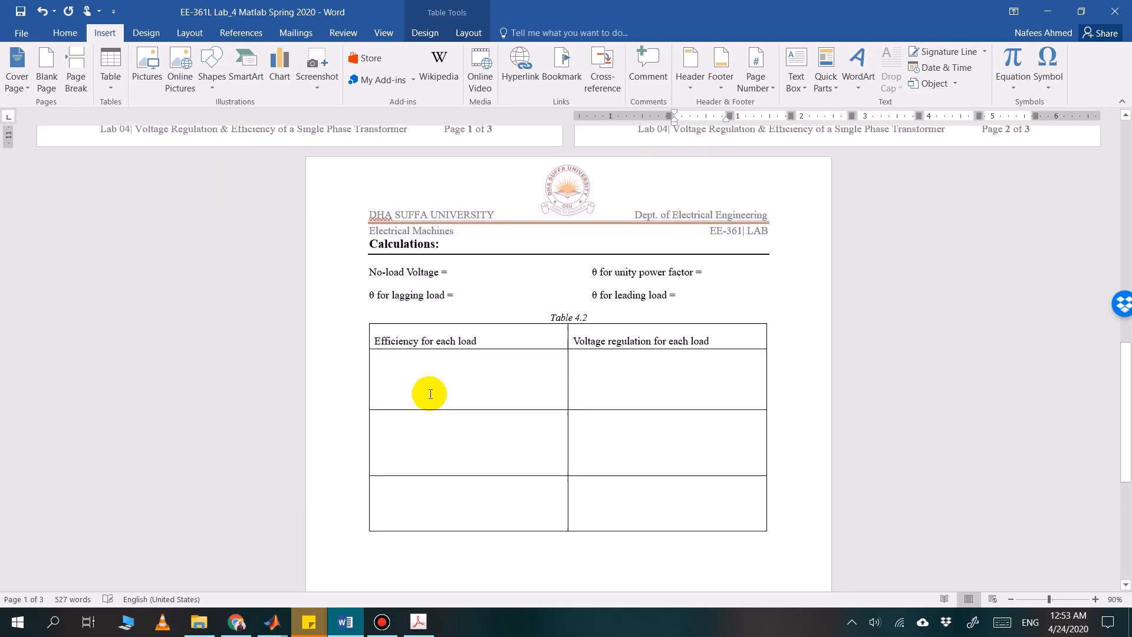
scroll(431, 394, up, 6)
scroll(431, 394, up, 1)
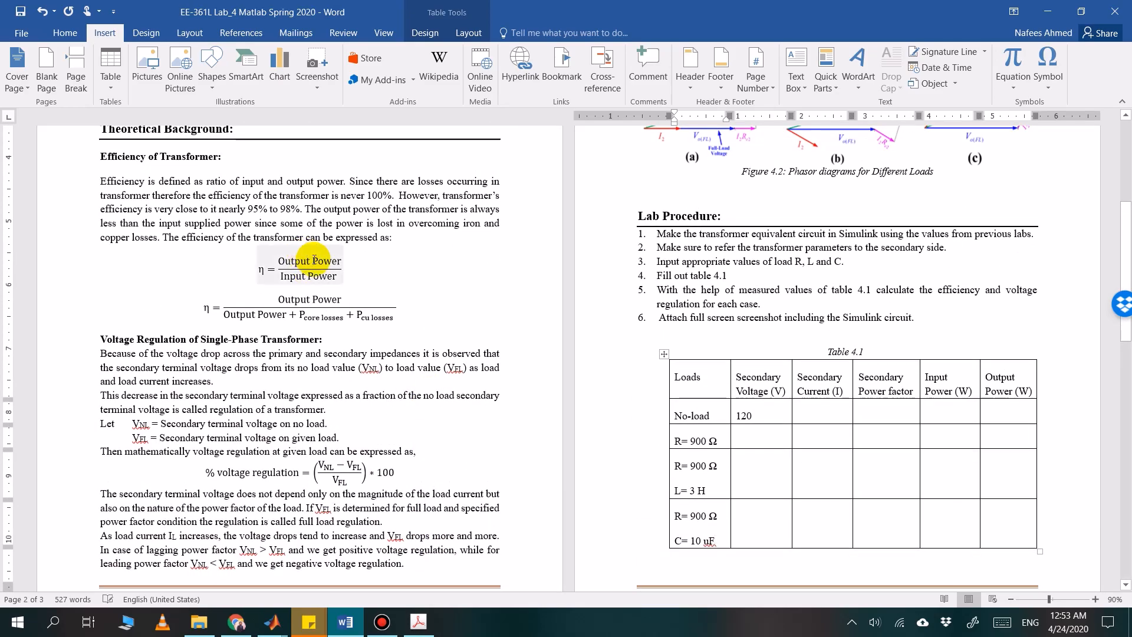
click(311, 261)
scroll(477, 321, down, 8)
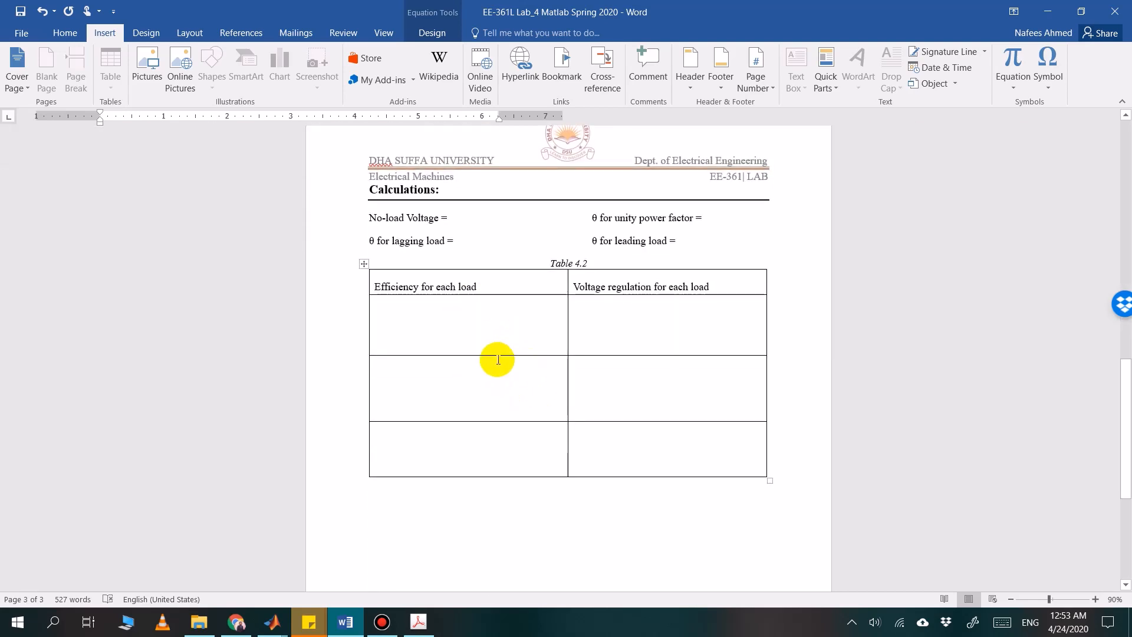
scroll(497, 356, up, 2)
scroll(498, 359, down, 2)
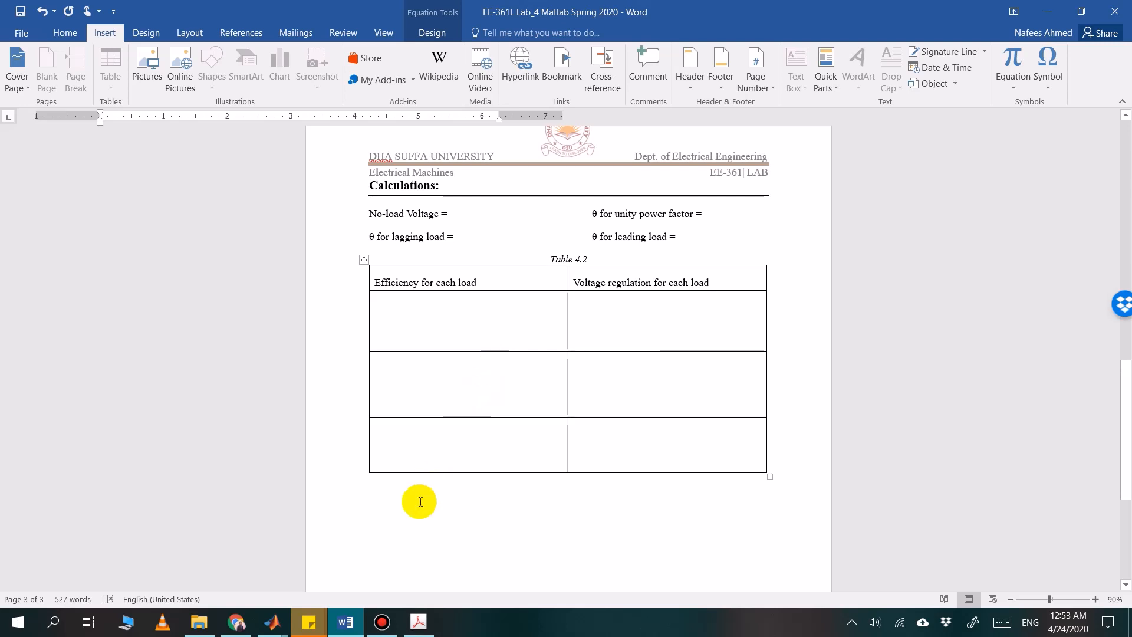
Switch to the Simulink model and review the transformer equivalent circuit, briefly consulting the Electric Machinery Fundamentals PDF
mouse_move(283, 629)
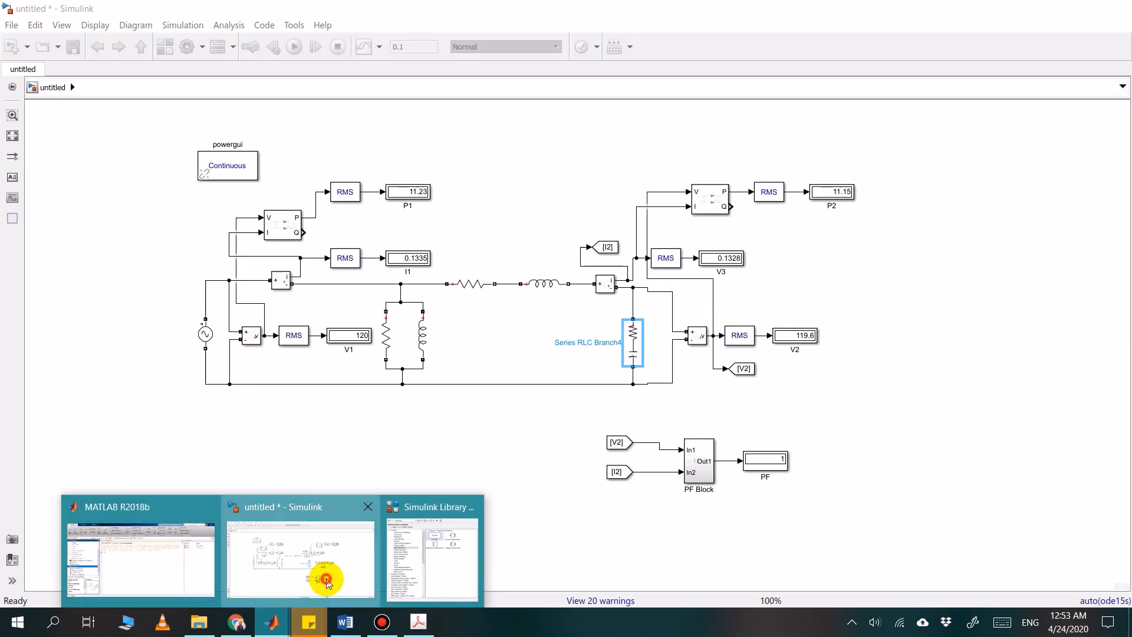
click(320, 502)
click(482, 443)
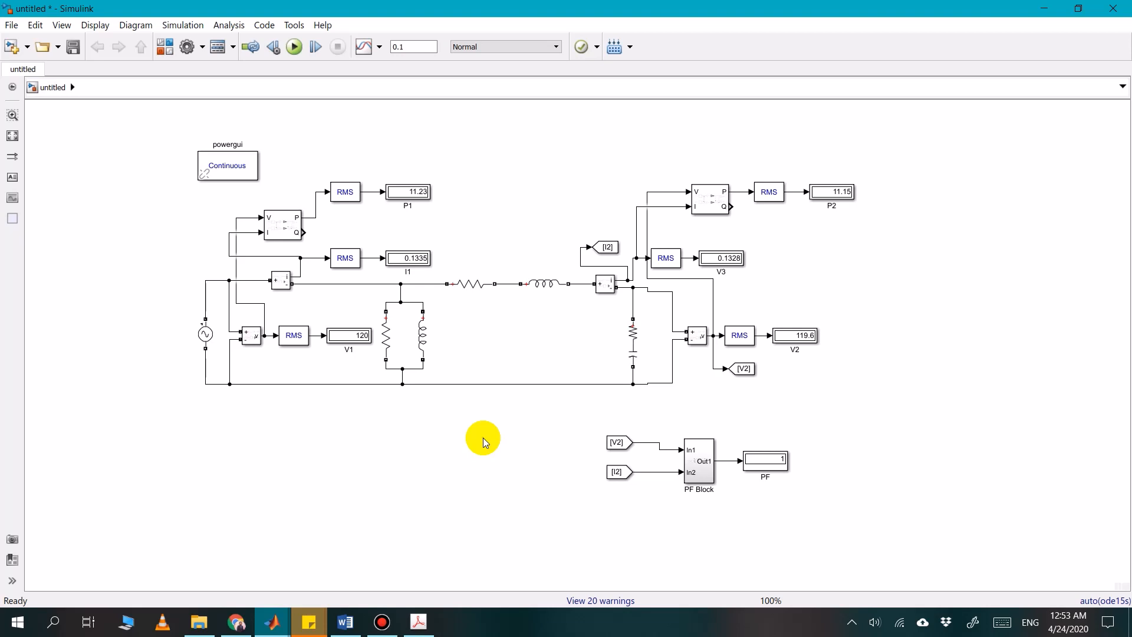
click(369, 384)
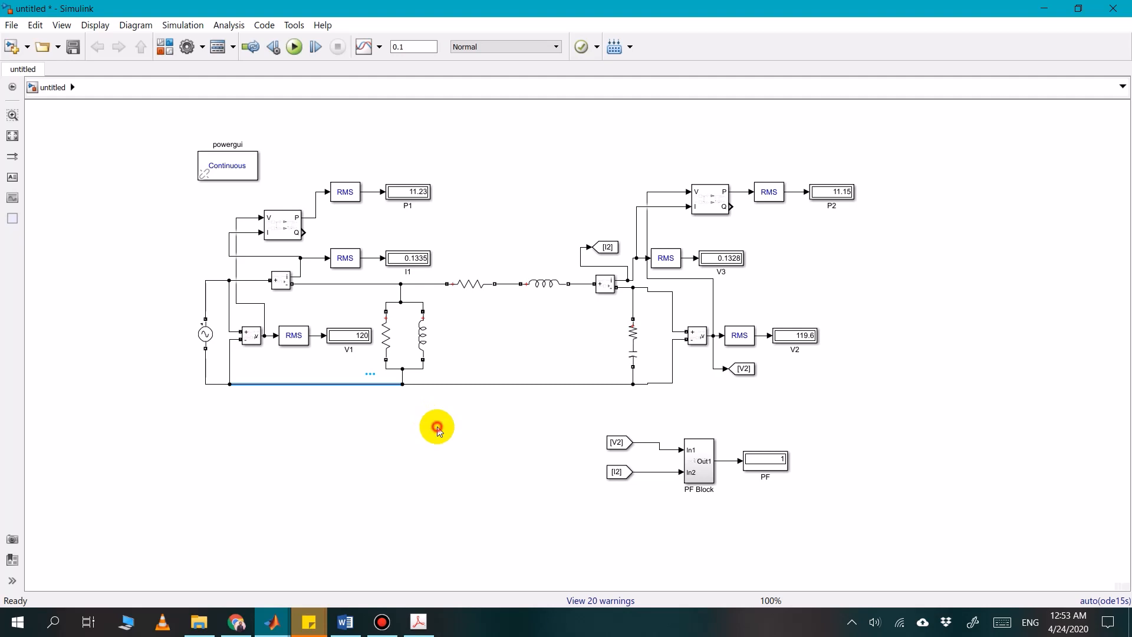
click(437, 428)
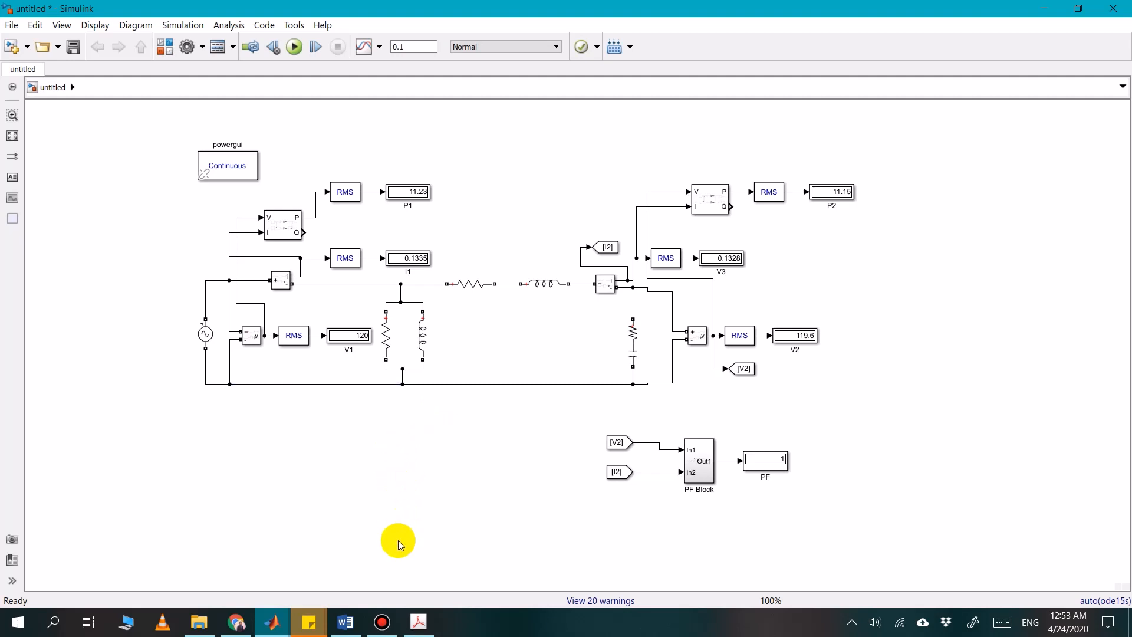
click(415, 621)
click(416, 621)
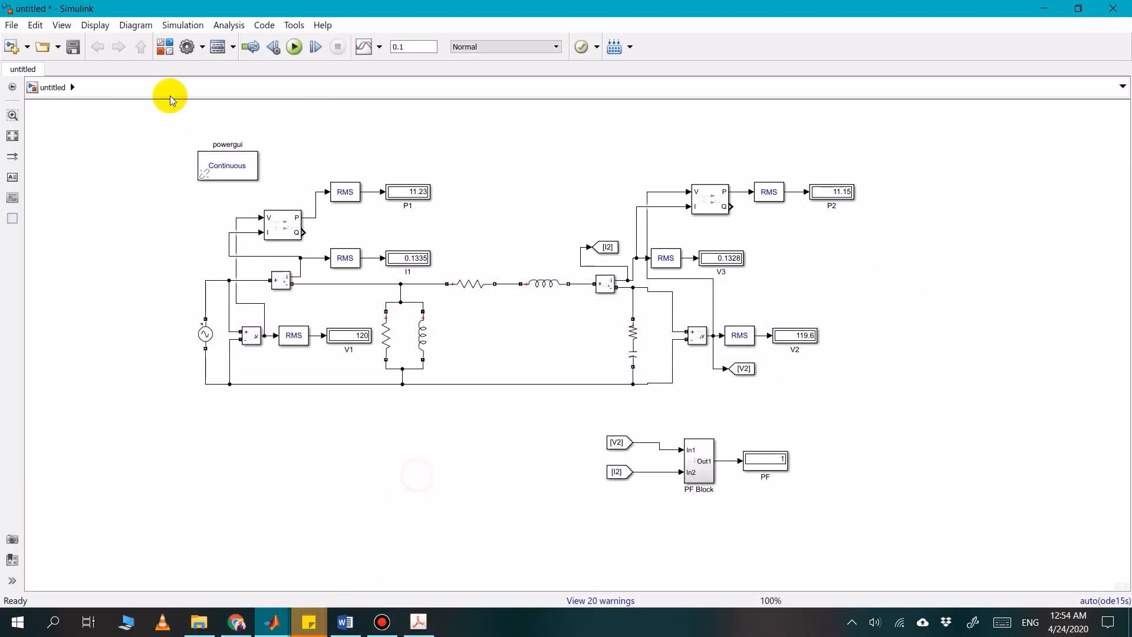
Search the Simulink block library for "transformer"
click(165, 48)
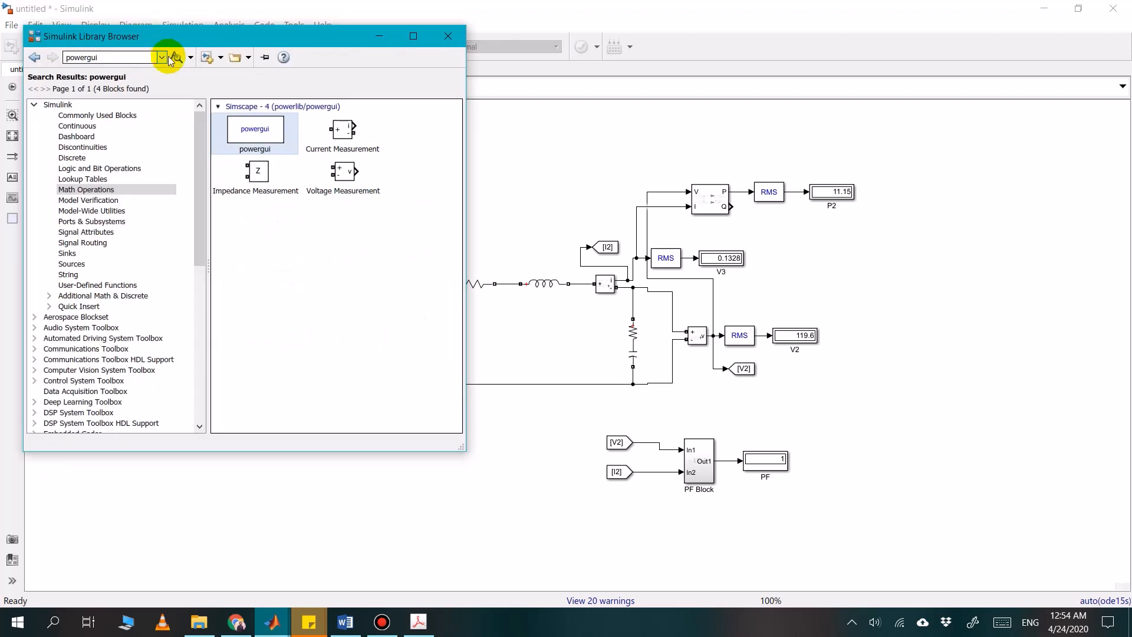
double_click(136, 57)
text(tr)
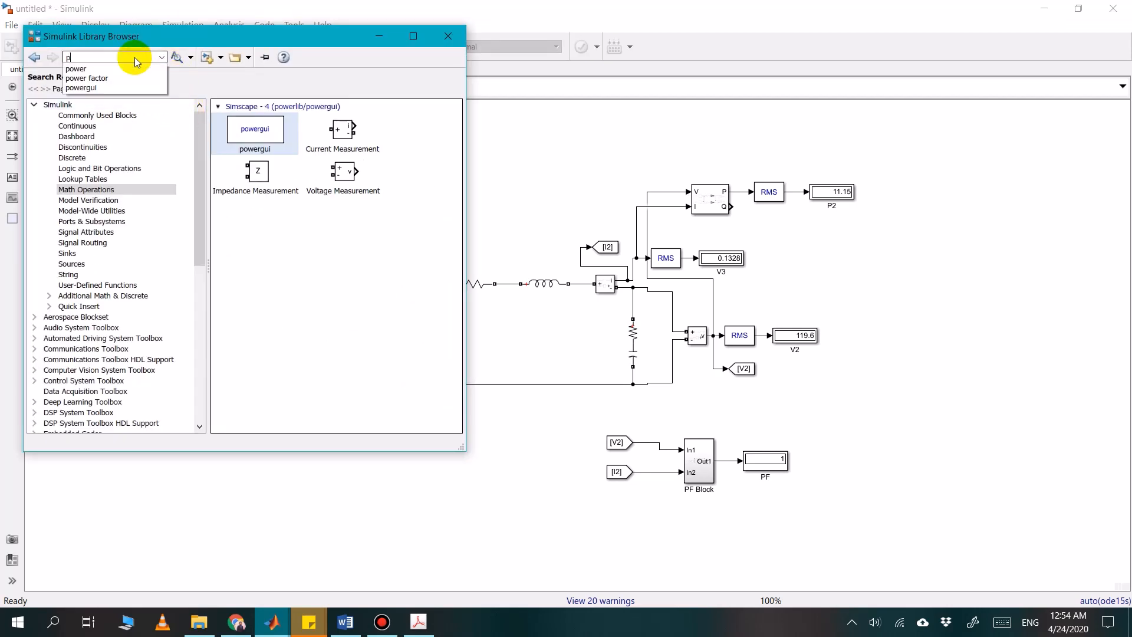
text(a)
click(118, 68)
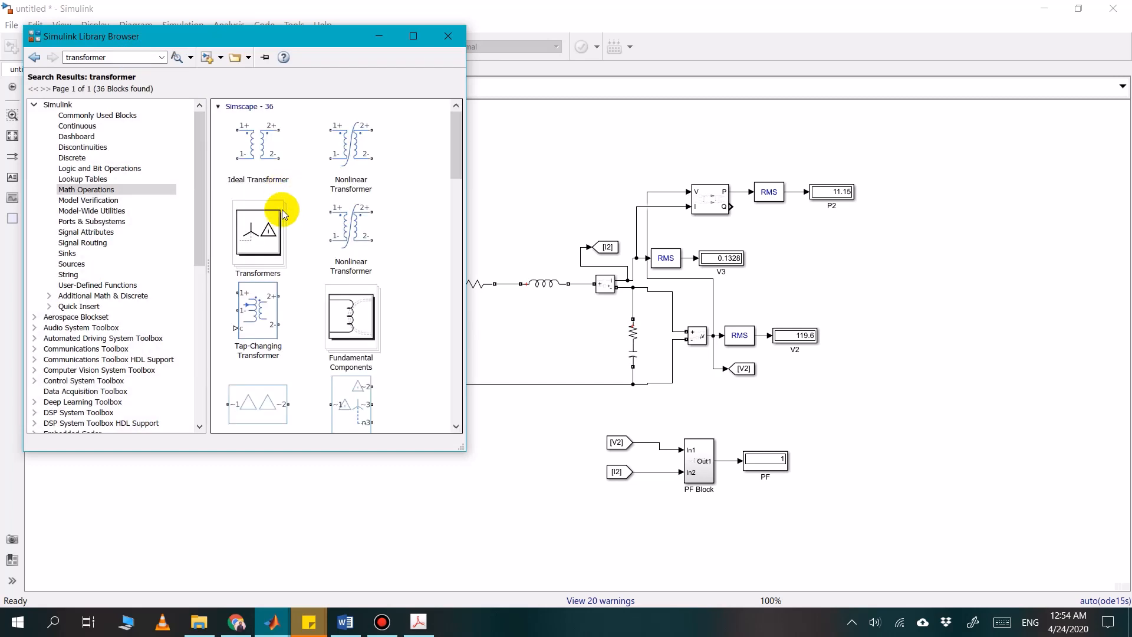
Add a Linear Transformer block to the model and place it in the empty area below the equivalent circuit's shunt branch
scroll(280, 251, down, 10)
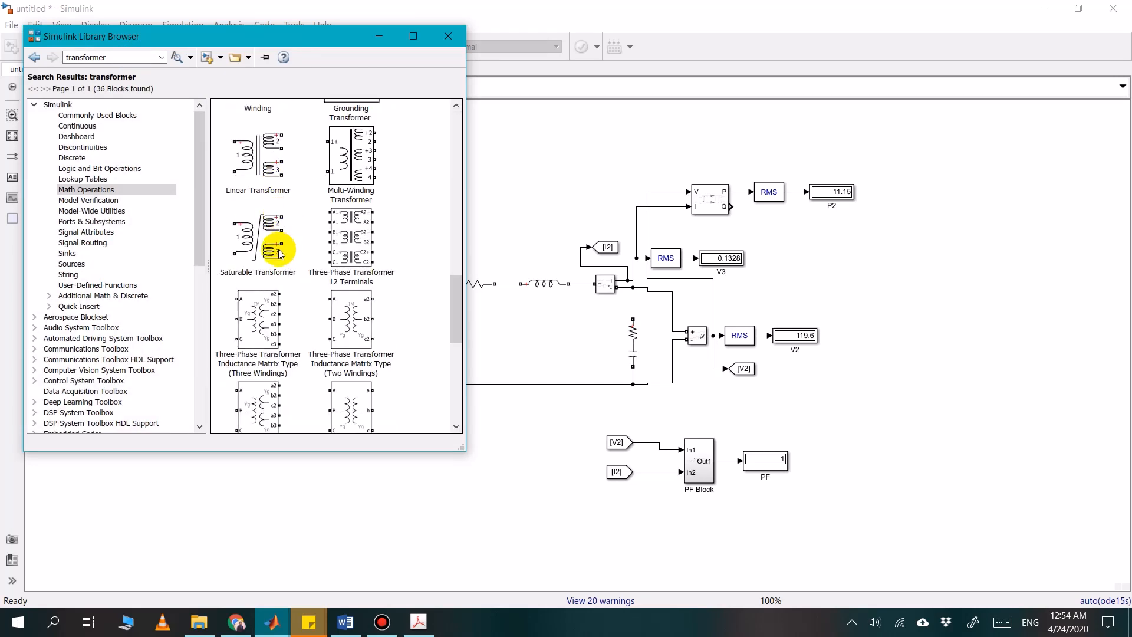
click(265, 192)
right_click(267, 193)
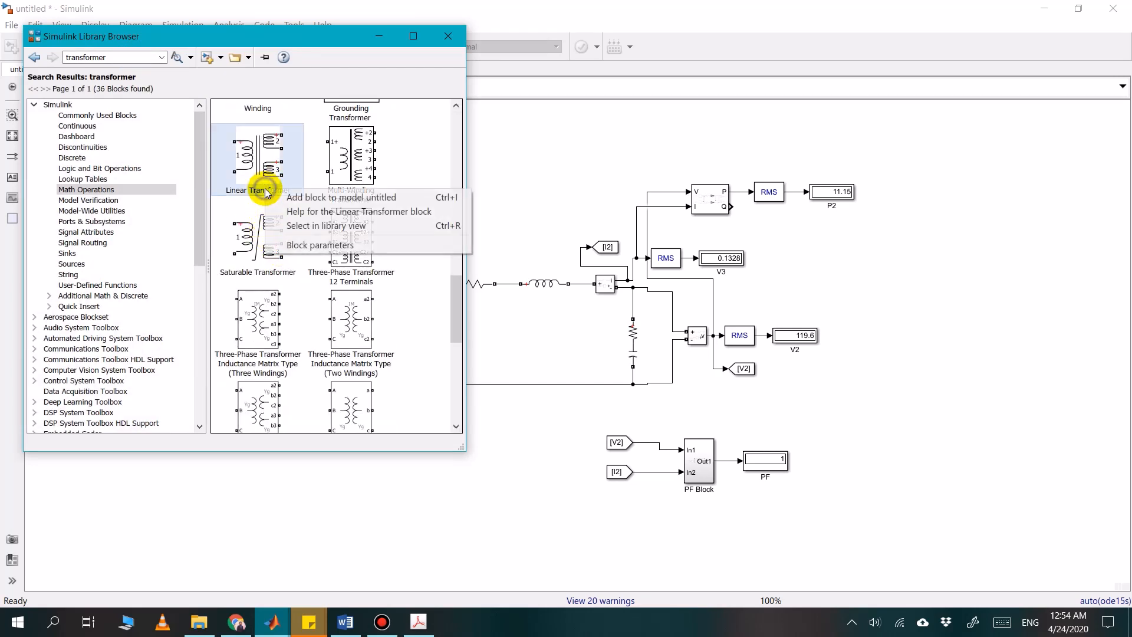
click(282, 197)
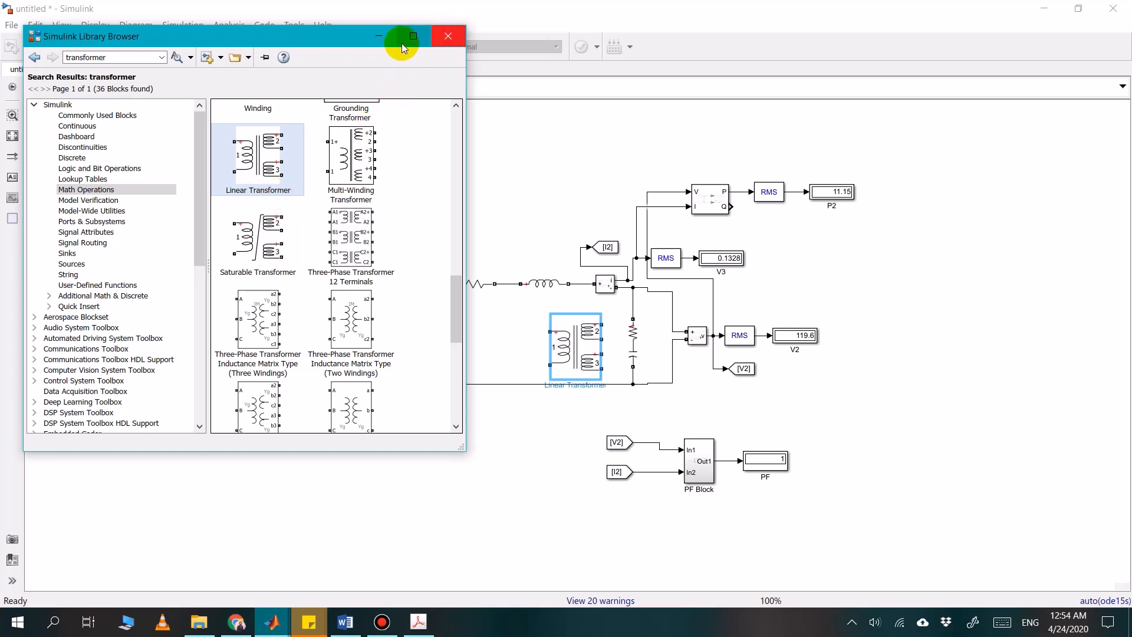
click(447, 36)
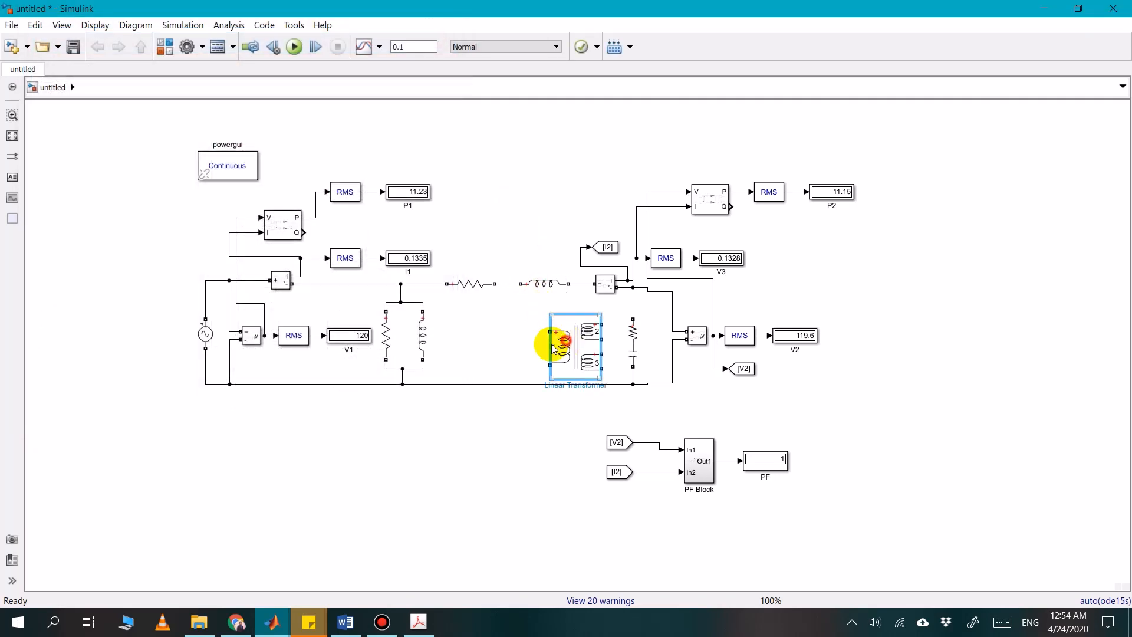
drag(552, 348, 314, 447)
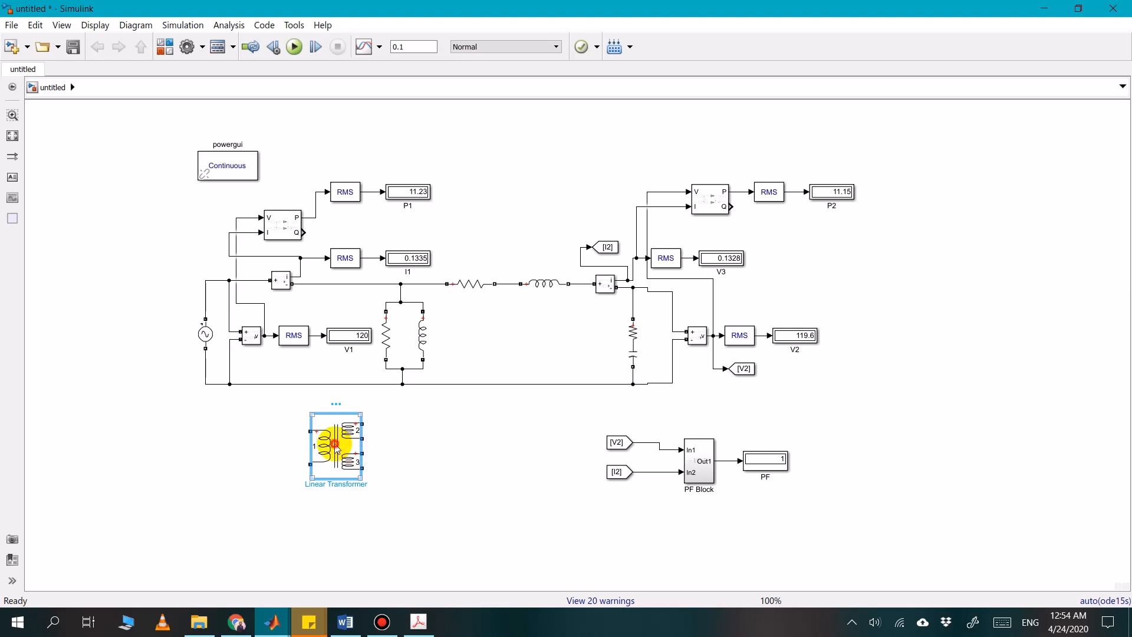
In the Linear Transformer's parameters, set the units to SI and turn off the three windings option
double_click(335, 446)
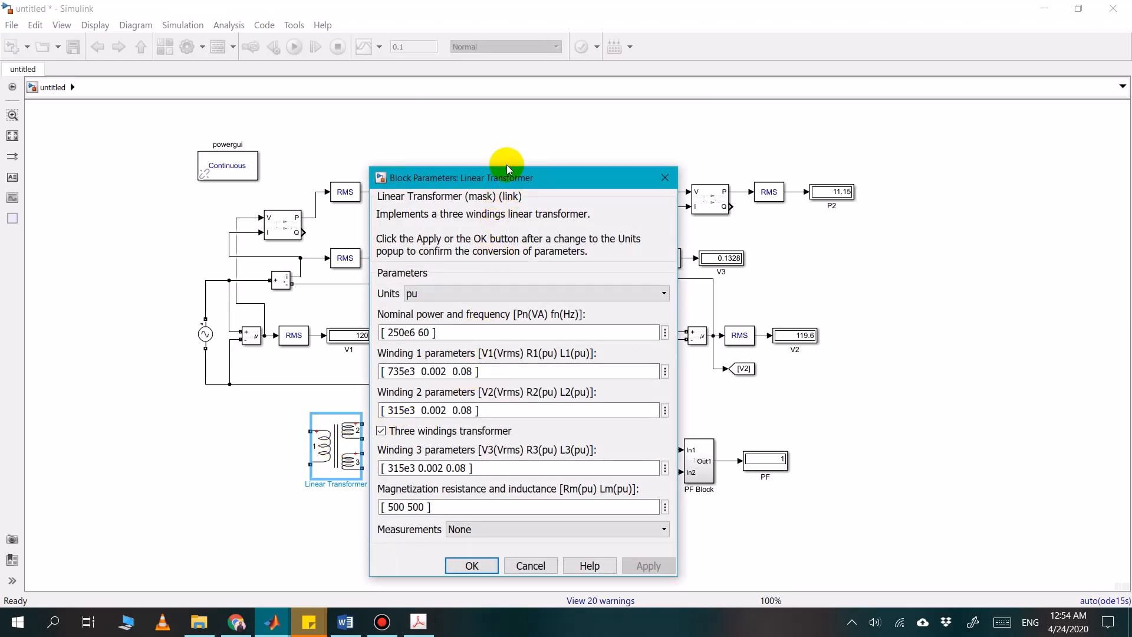
drag(508, 169, 507, 113)
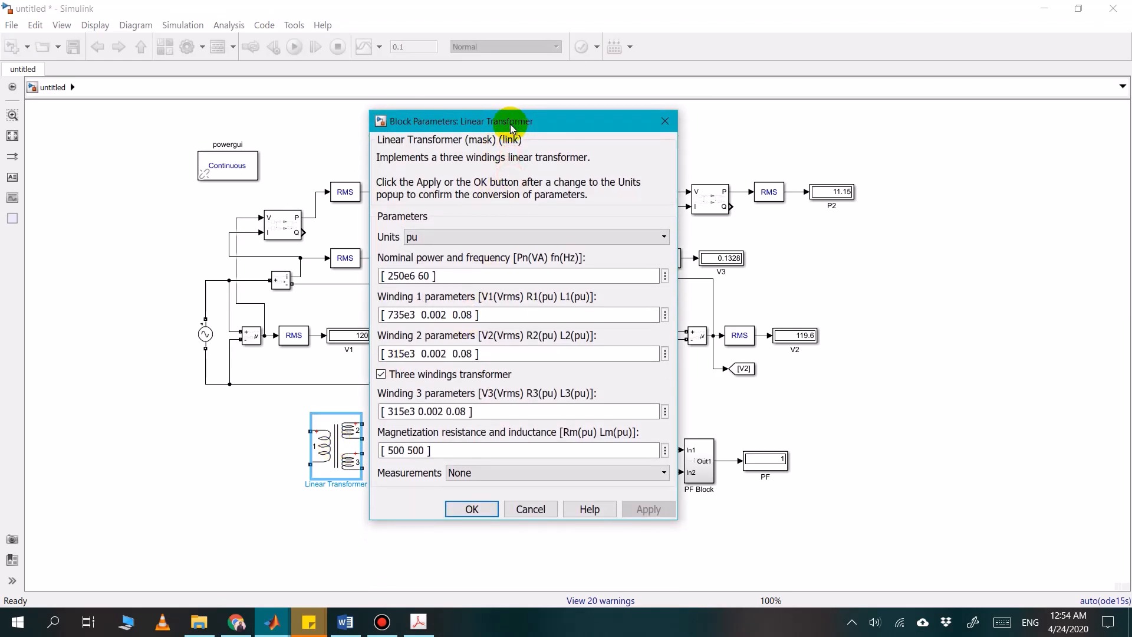
click(450, 239)
click(426, 257)
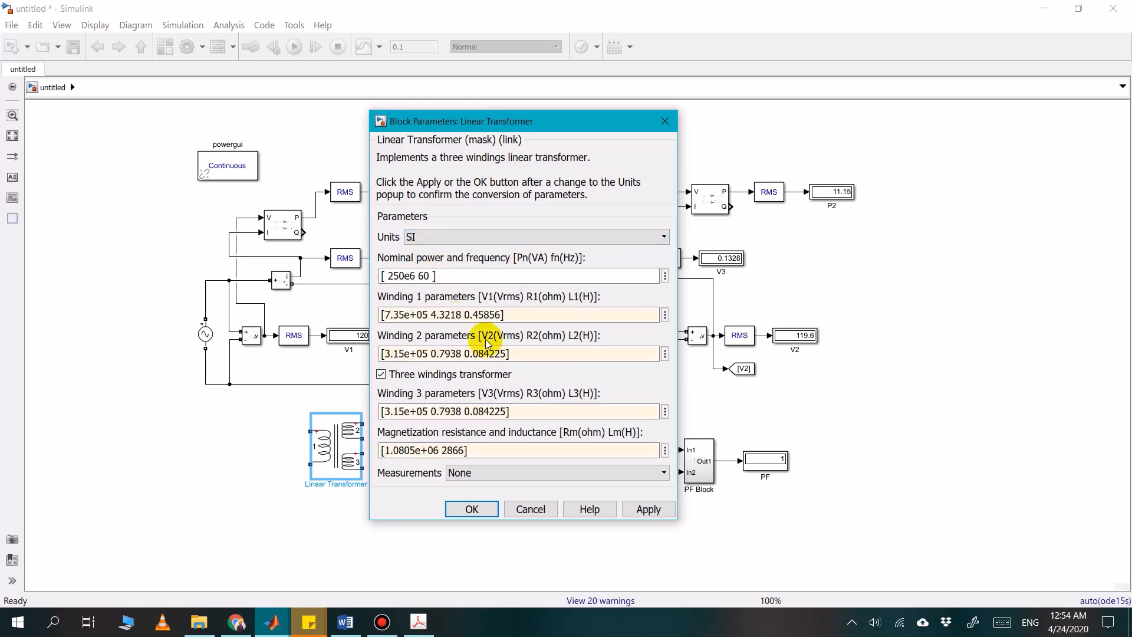
click(406, 376)
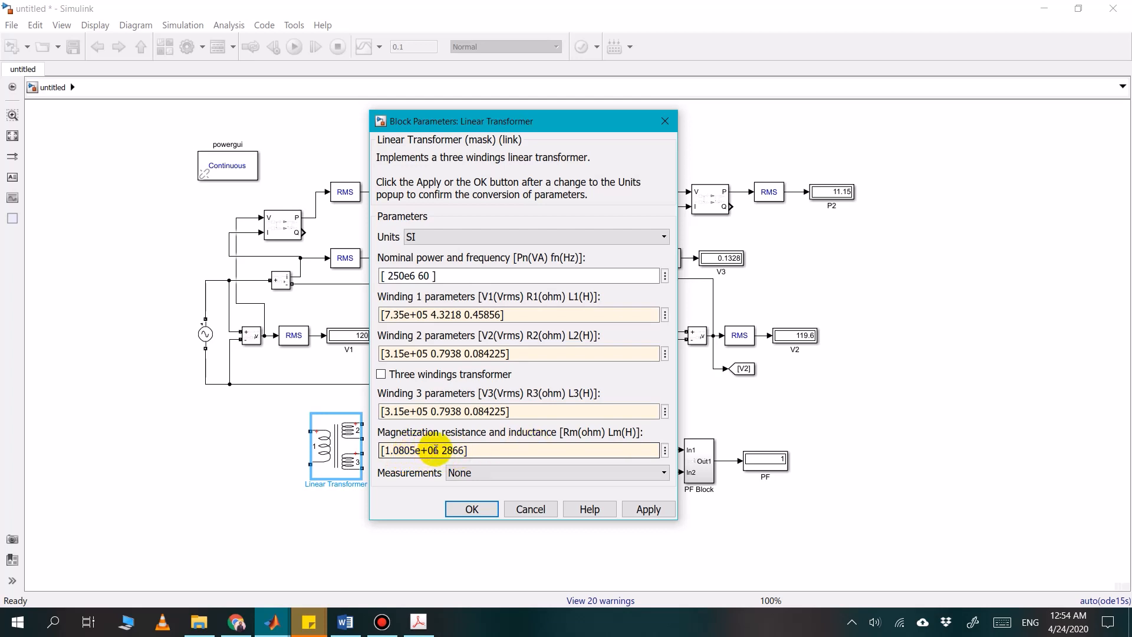
Examine the Linear Transformer's magnetization resistance and inductance values, then the winding 1 voltage, resistance and inductance values
drag(384, 451, 460, 450)
click(442, 450)
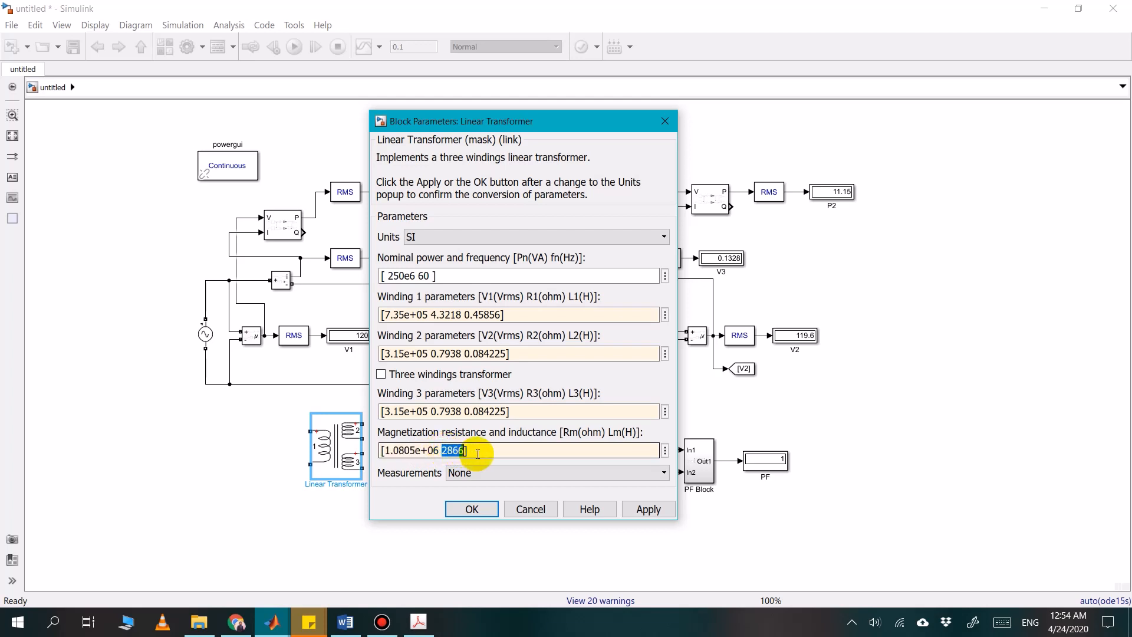
click(477, 451)
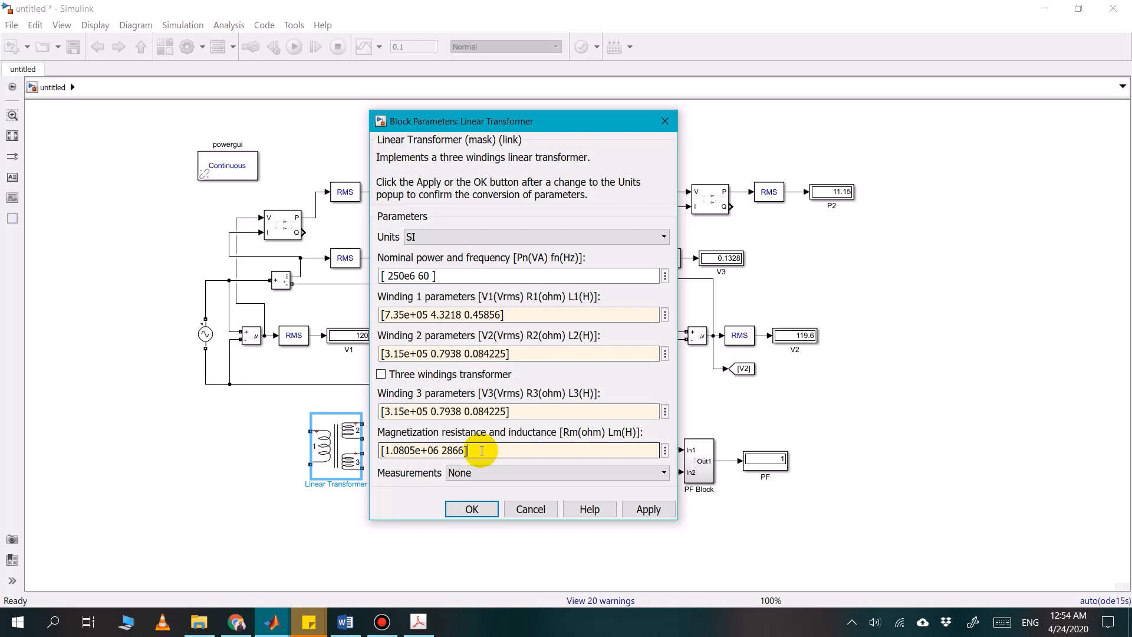
drag(466, 450, 385, 451)
click(417, 451)
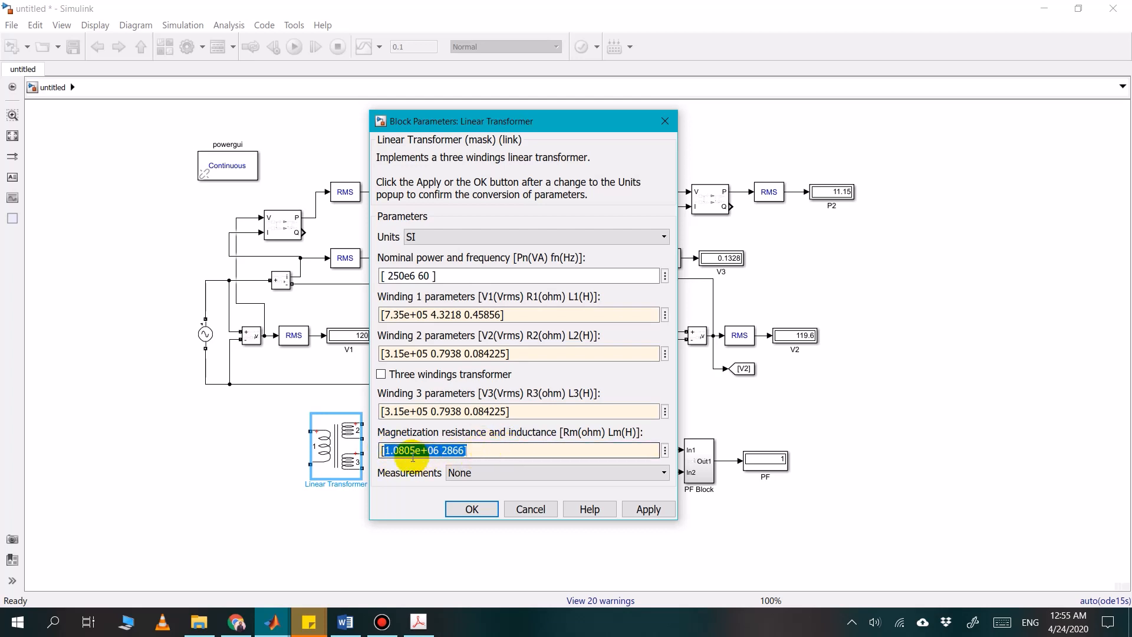
click(457, 453)
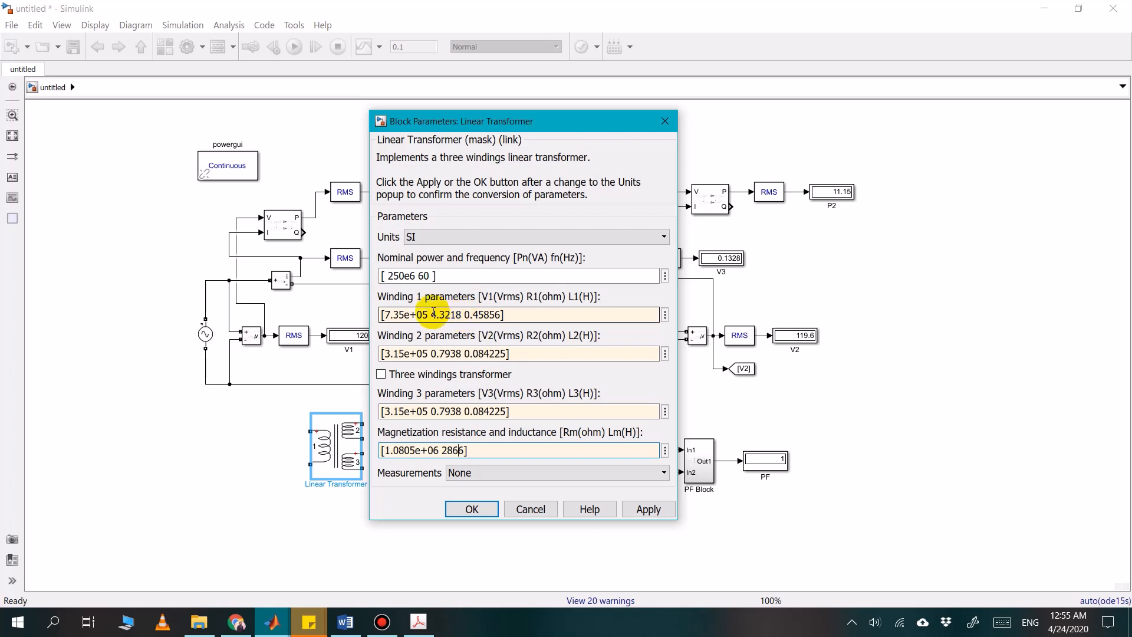
drag(431, 312, 444, 314)
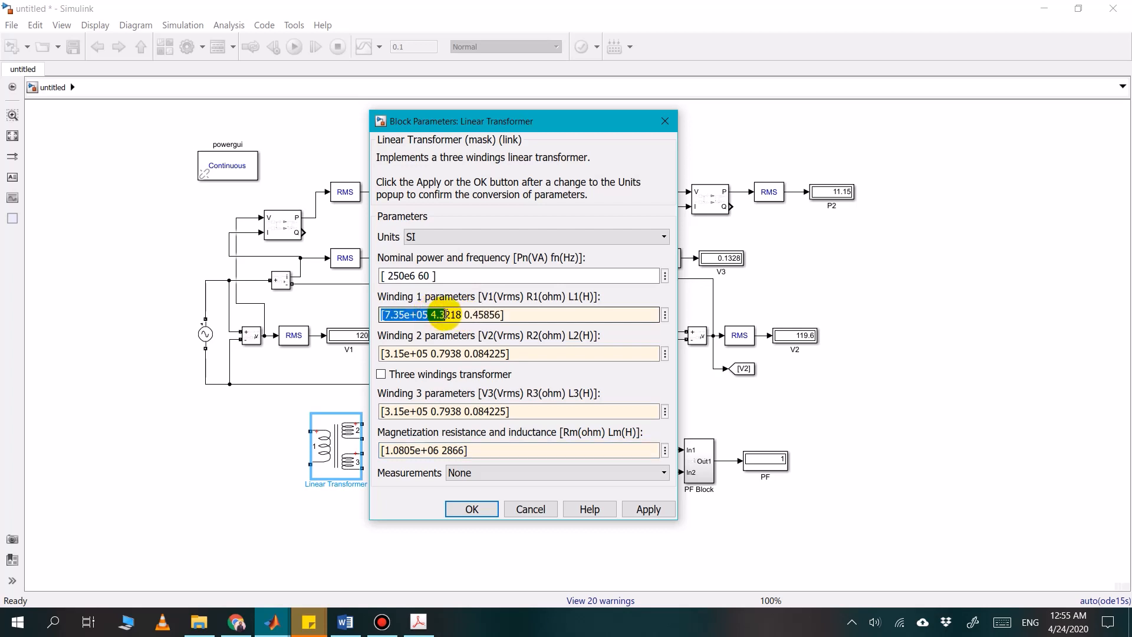
click(445, 314)
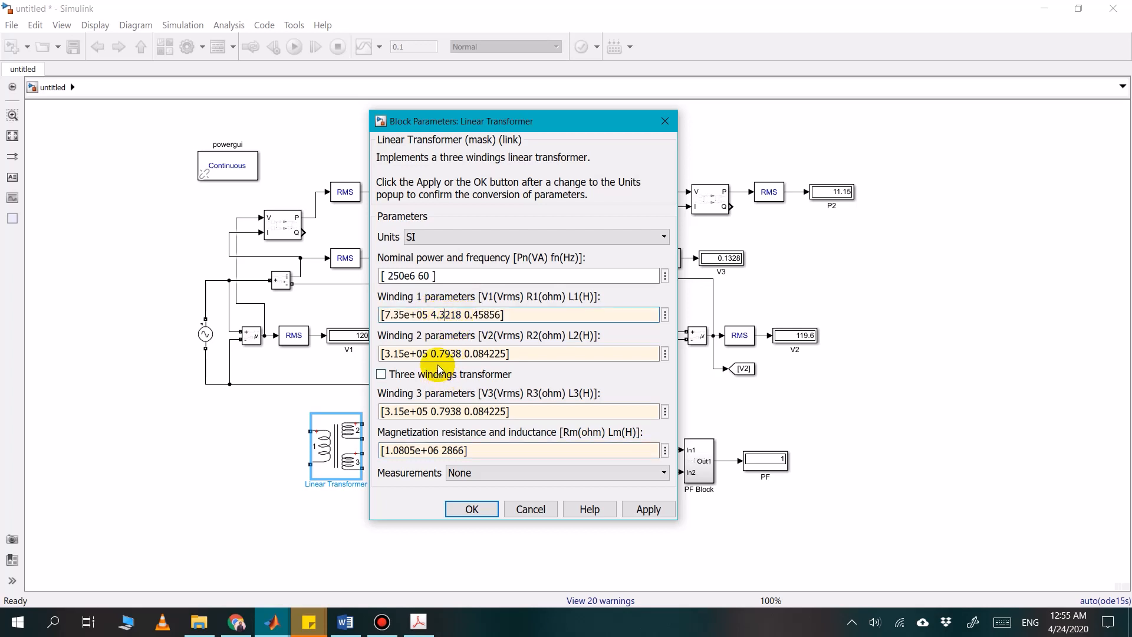
double_click(446, 314)
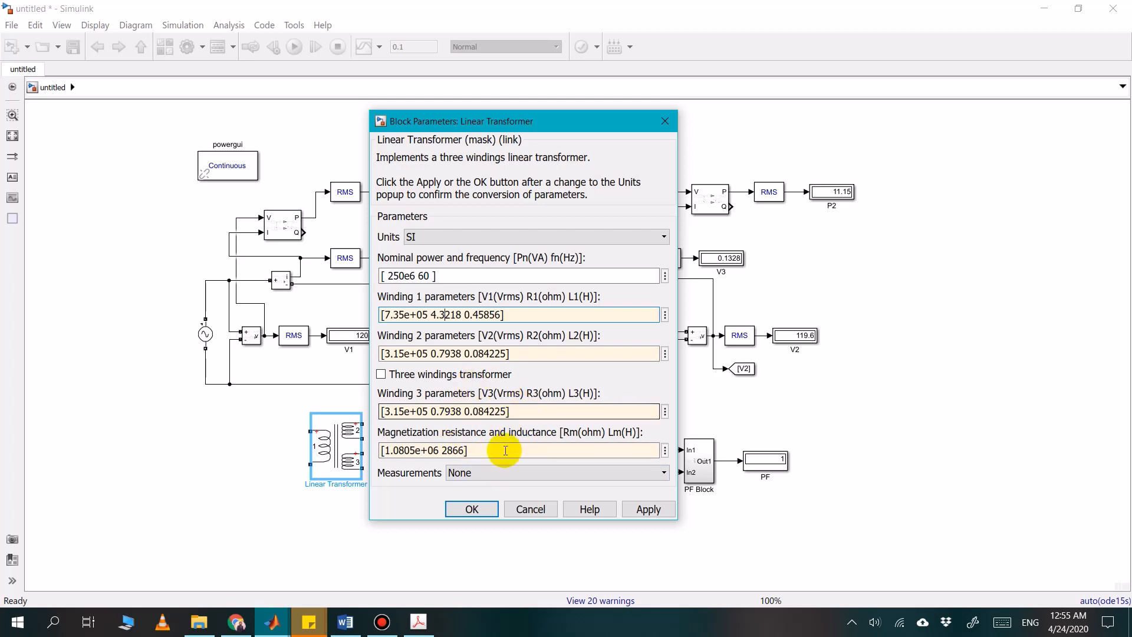
Accept the Linear Transformer's parameters and delete the block from the model
click(472, 511)
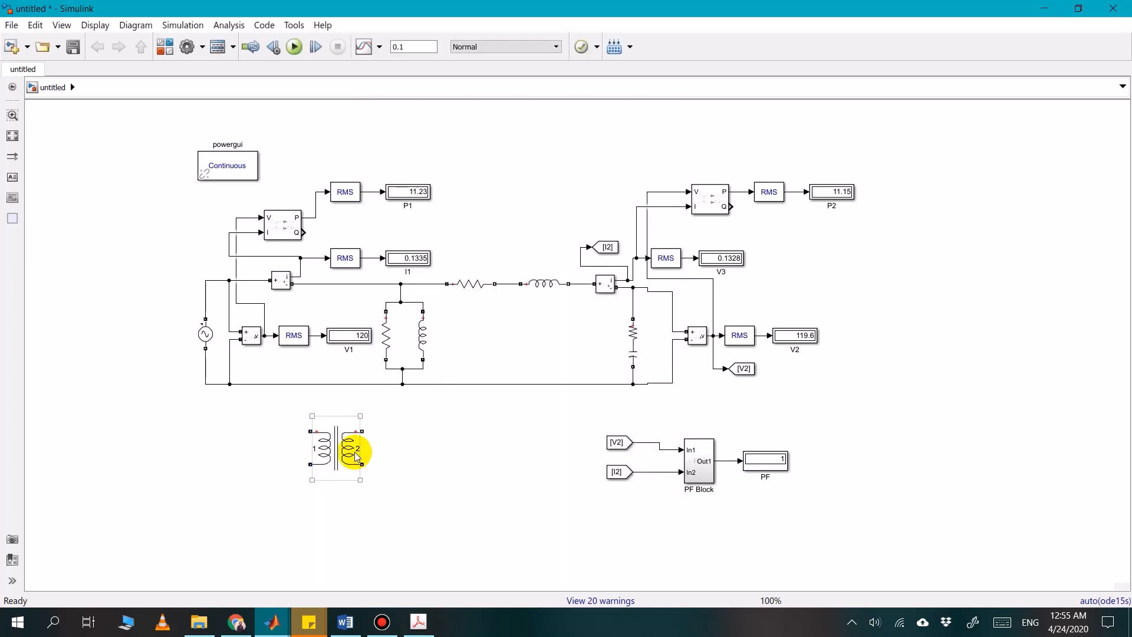
key(Delete)
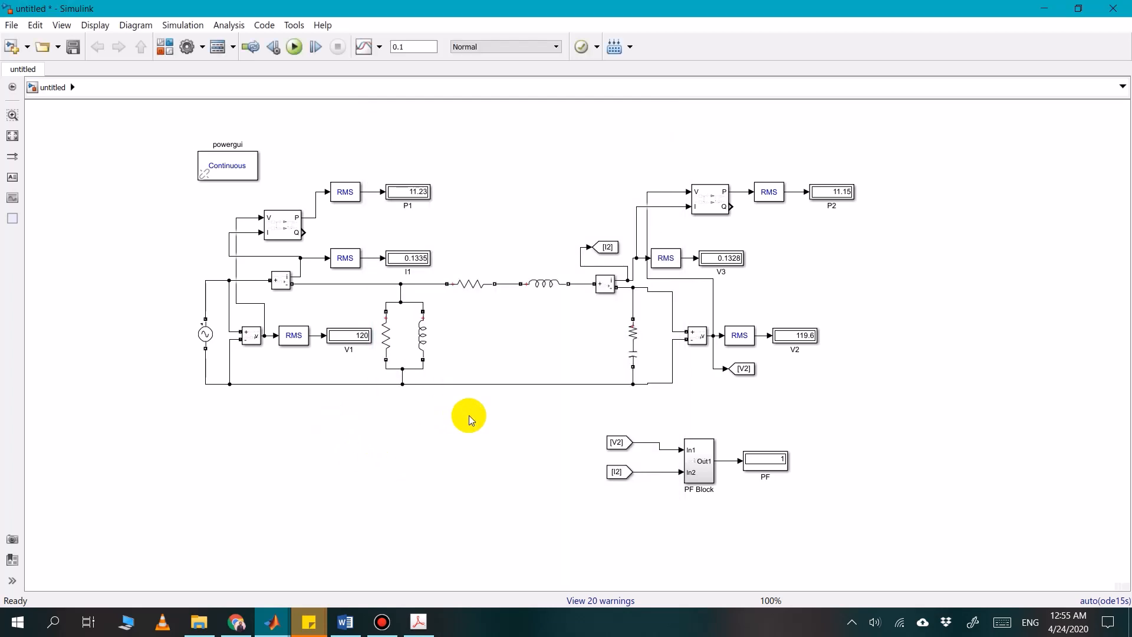
click(348, 624)
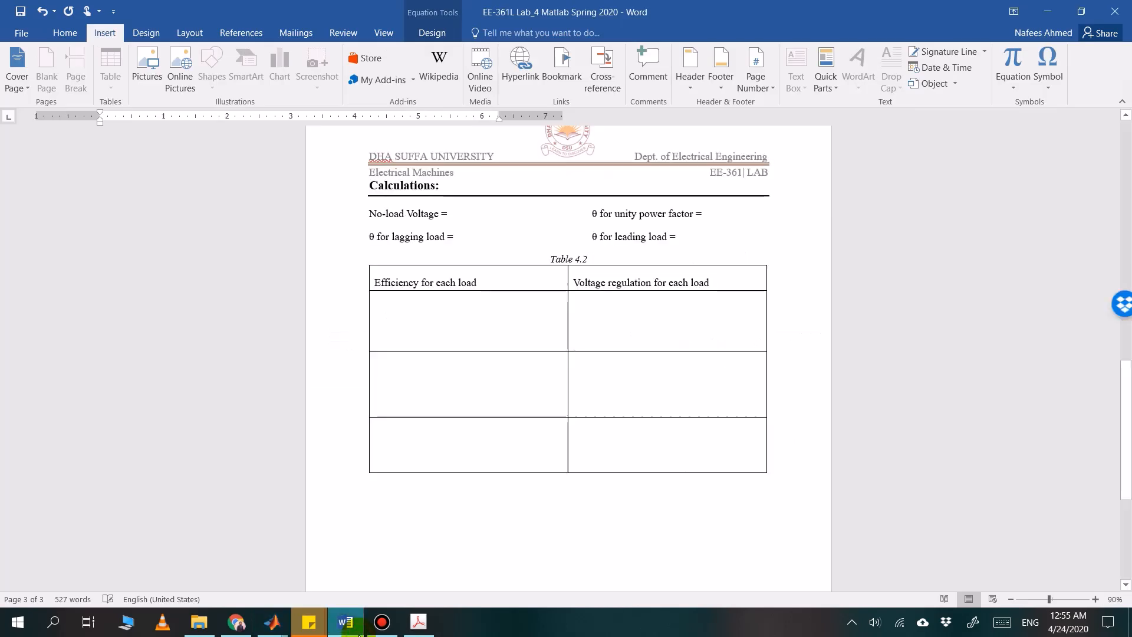
click(357, 630)
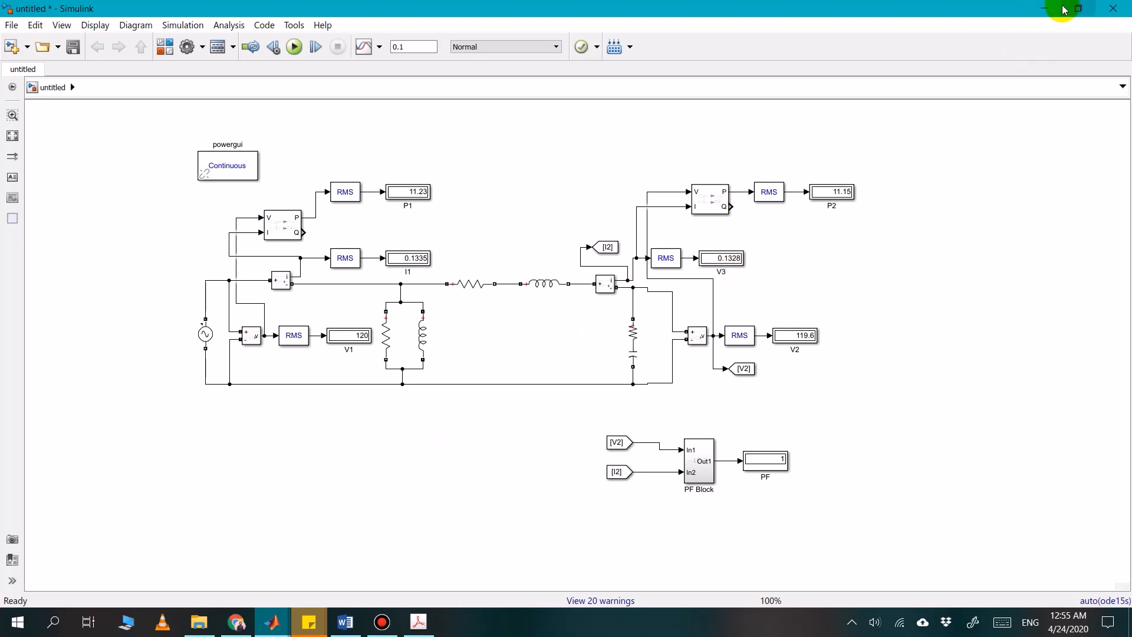
mouse_move(657, 5)
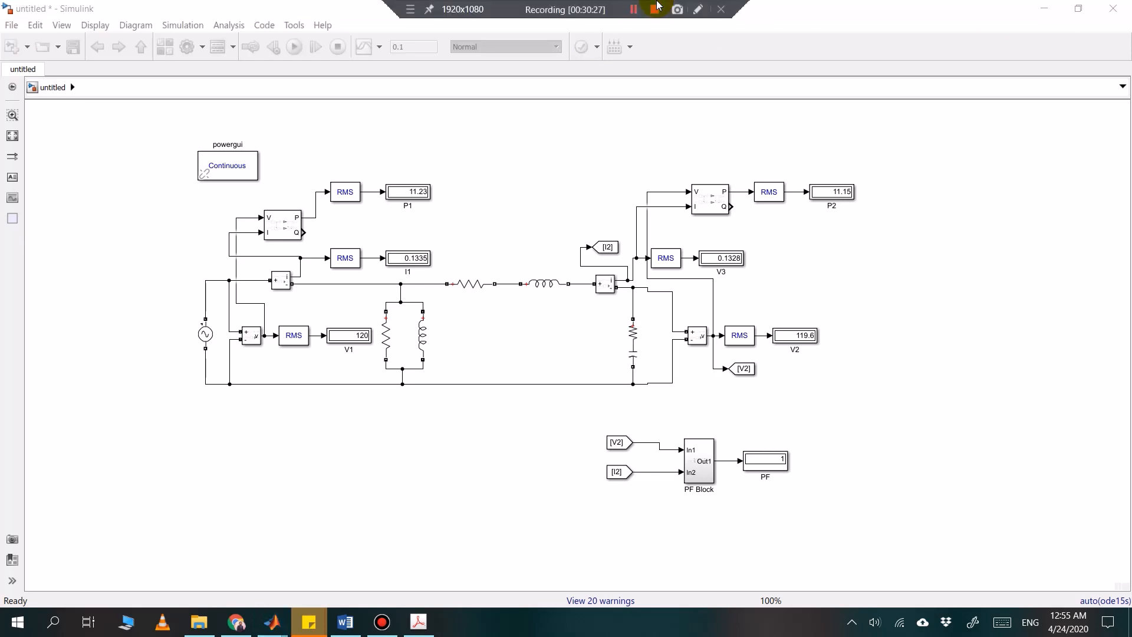